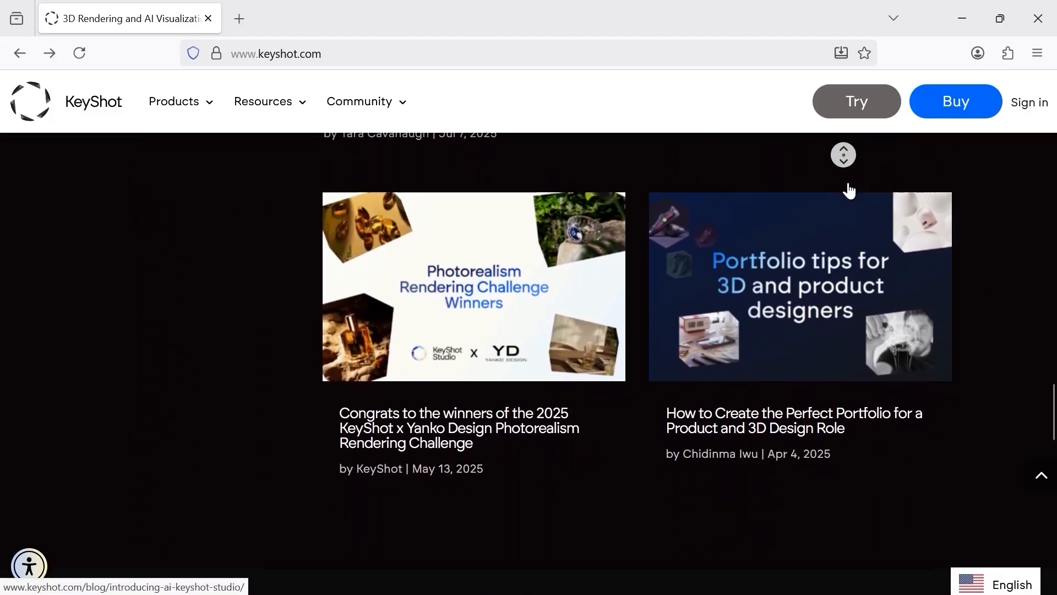
Open the KeyShot Studio free trial page from the KeyShot website.
middle_click(849, 184)
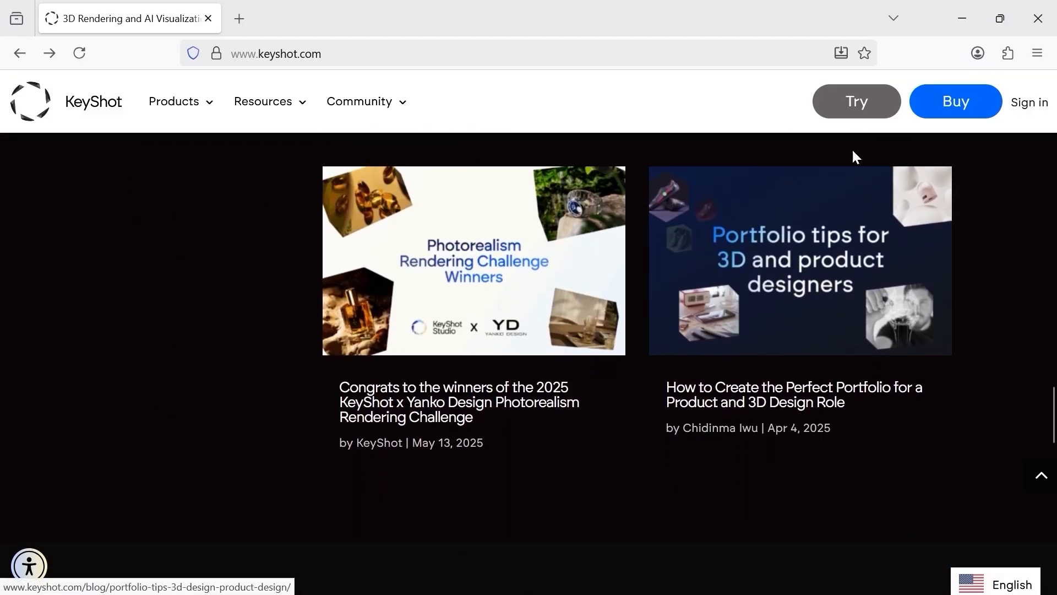
left_click(859, 112)
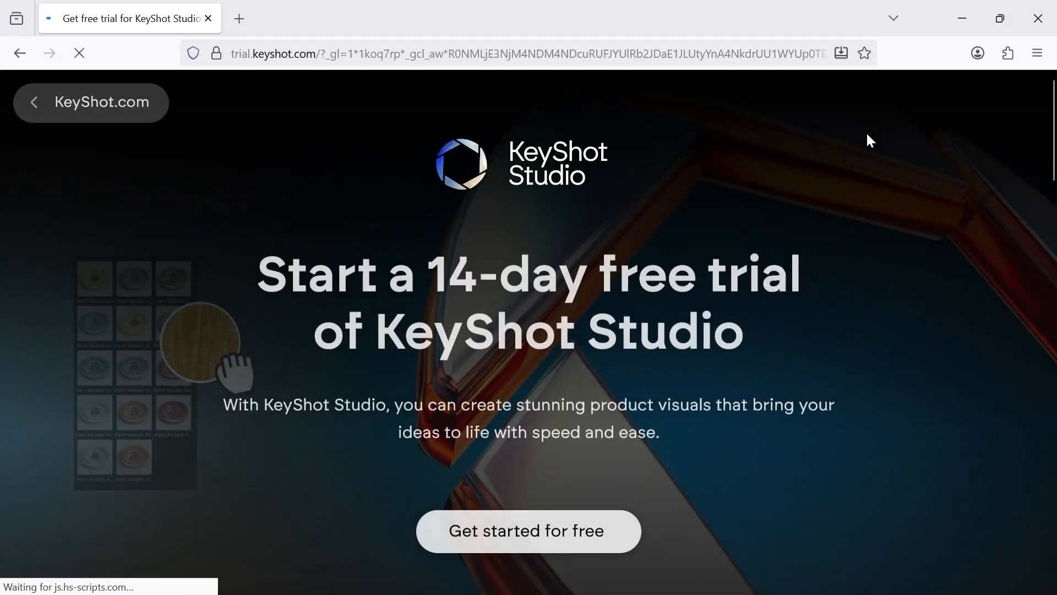
middle_click(867, 151)
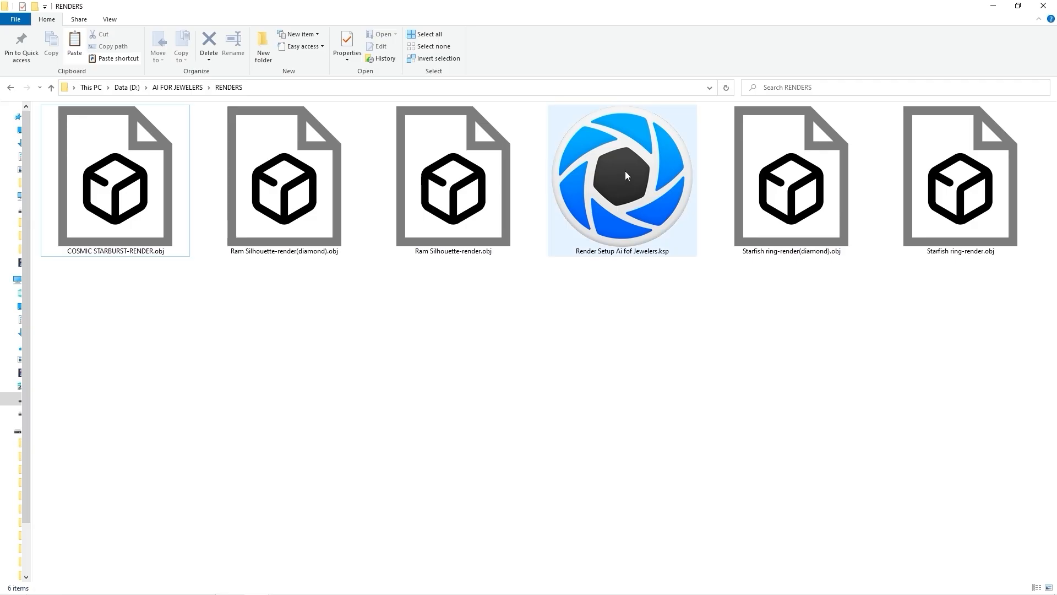
Open the Render Setup Ai fof Jewelers.ksp scene file in KeyShot.
double_click(626, 172)
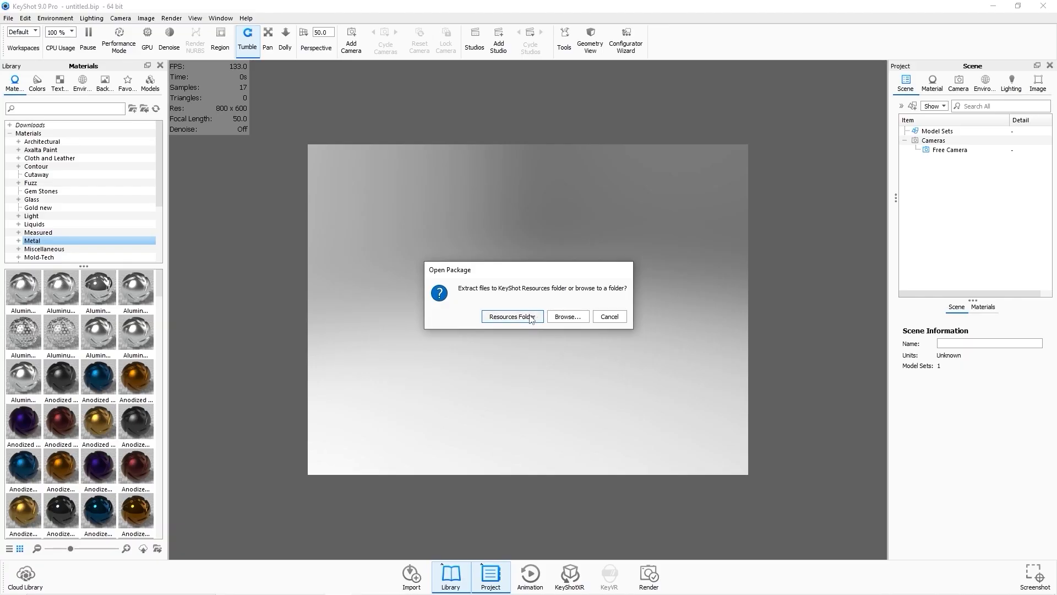
key("Return")
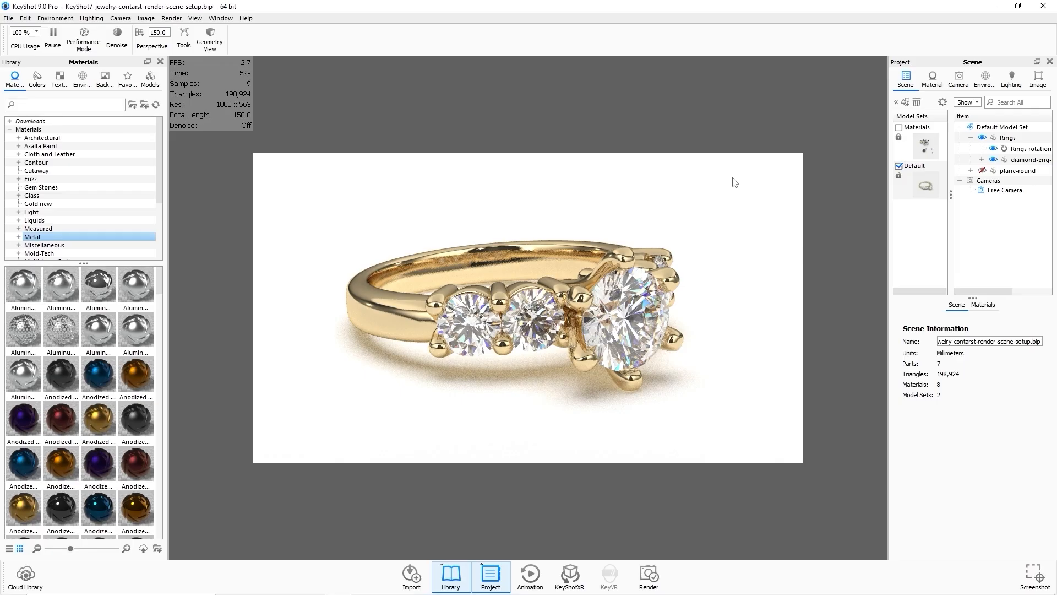
Browse the Gem Stones and Metal material categories in the library.
left_click_drag(646, 206, 672, 225)
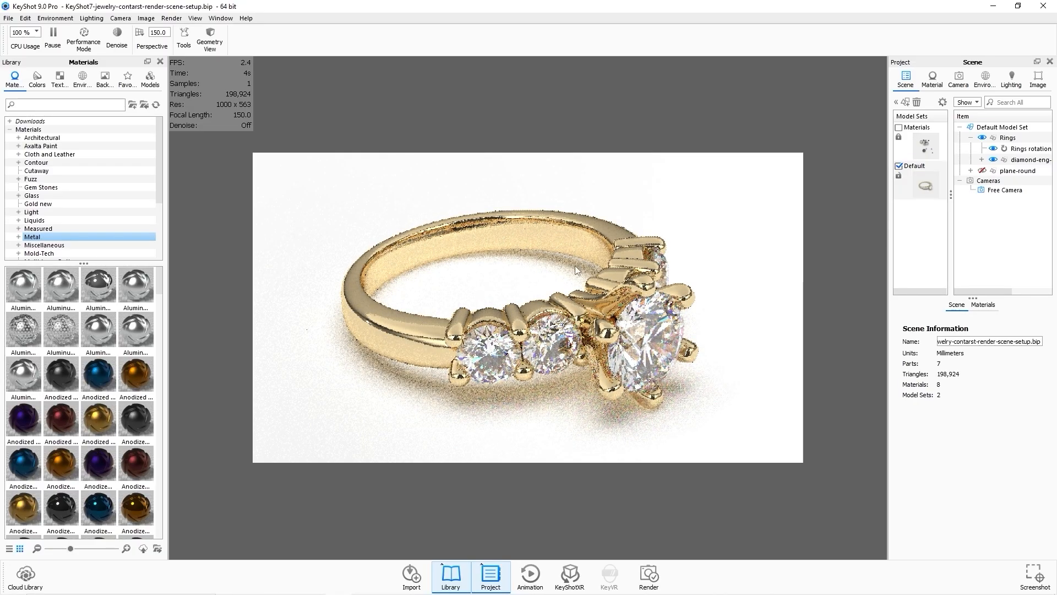
left_click(92, 187)
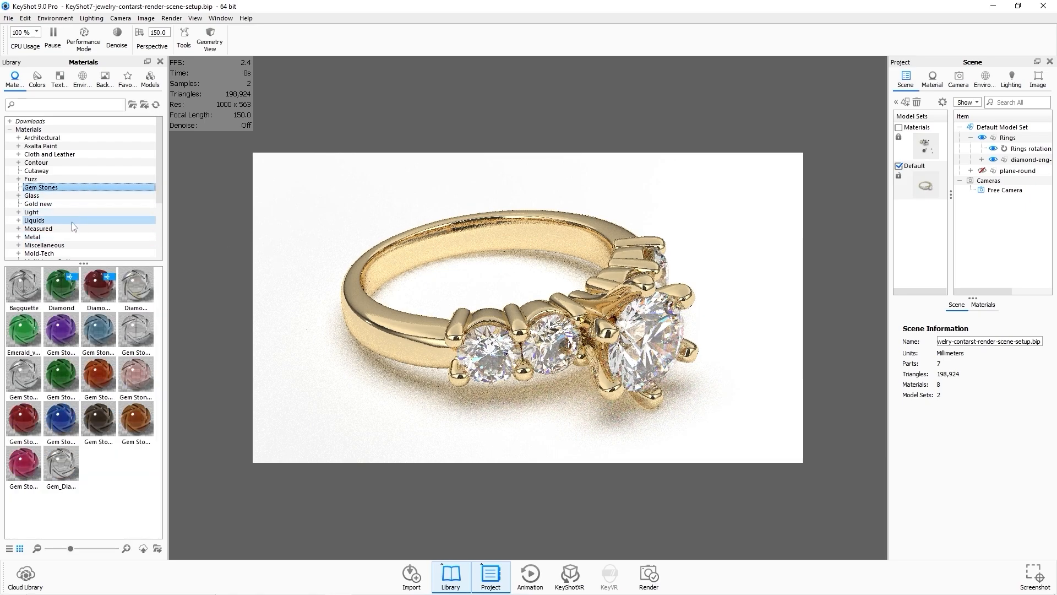
left_click(70, 236)
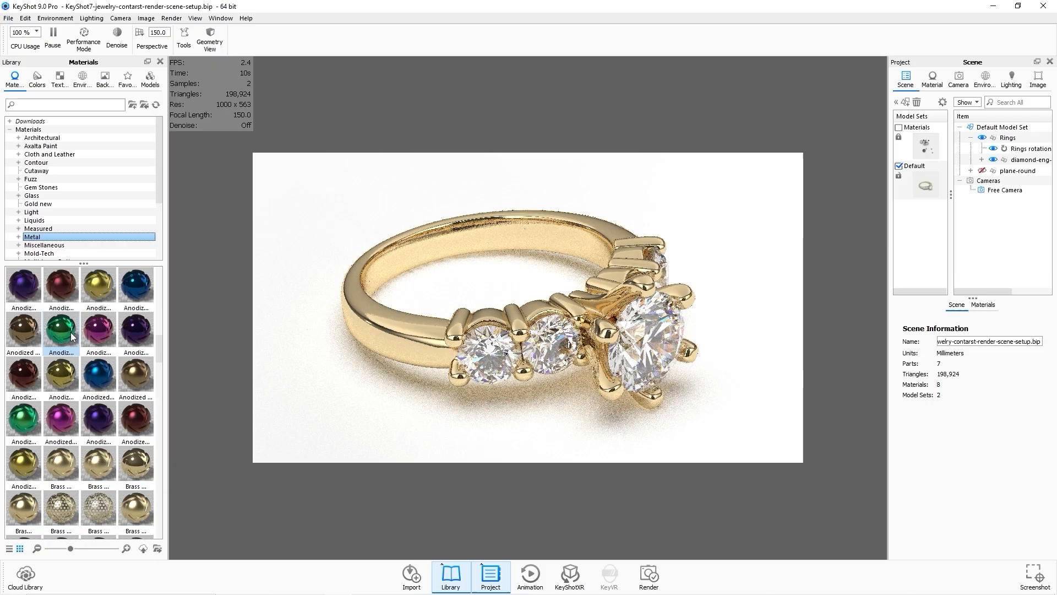
scroll(70, 329, "down", 5)
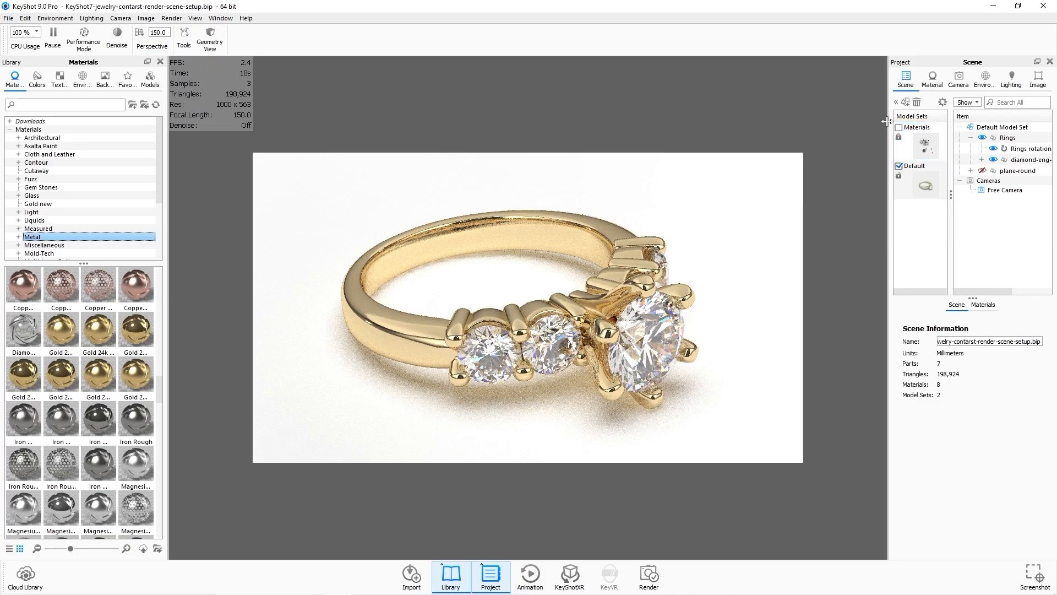
Widen the project panel and hide the Default model set containing the ring.
left_click_drag(886, 121, 829, 122)
left_click(924, 138)
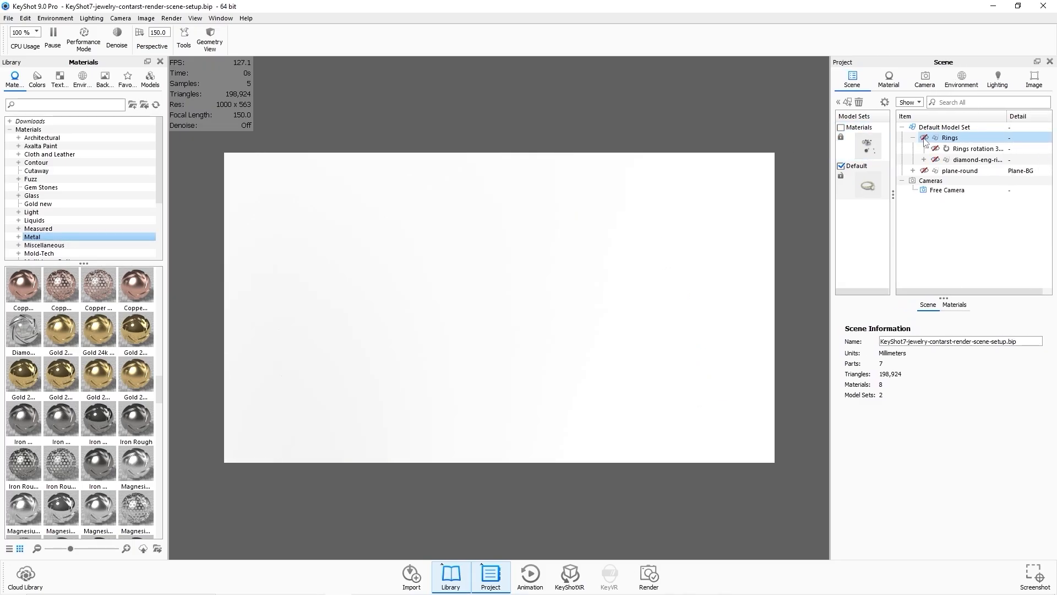
left_click(924, 138)
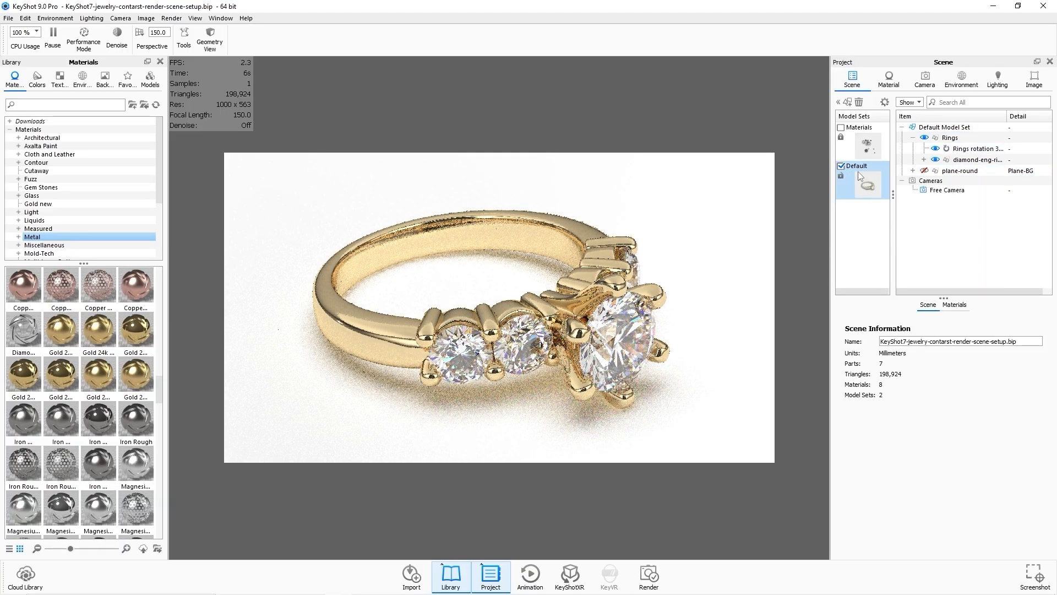
mouse_move(860, 176)
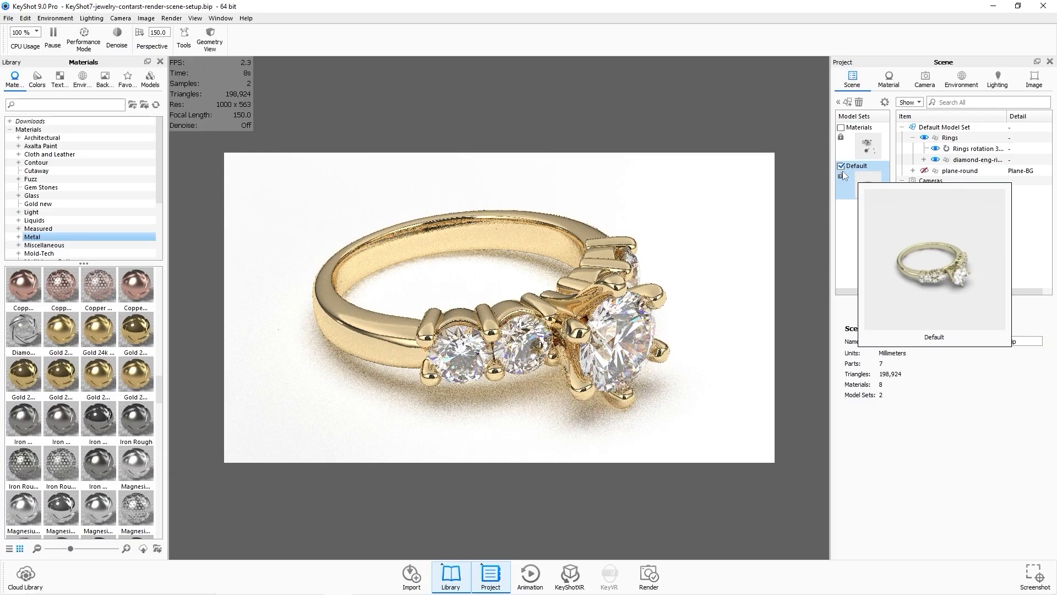
left_click(841, 165)
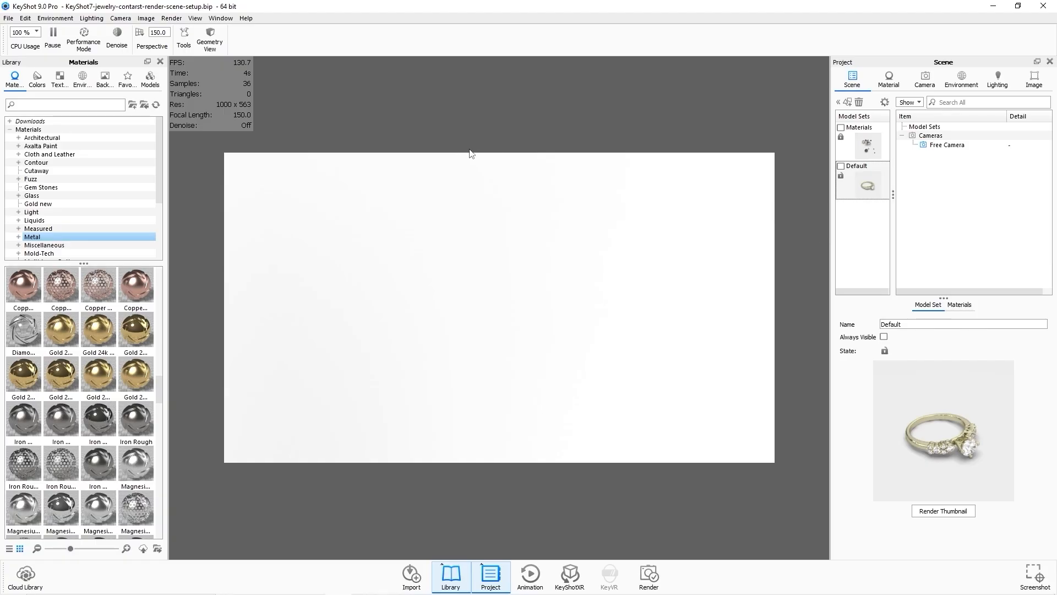
Add a custom resolution preset of 1000 by 1000 pixels in the image settings.
left_click(1033, 81)
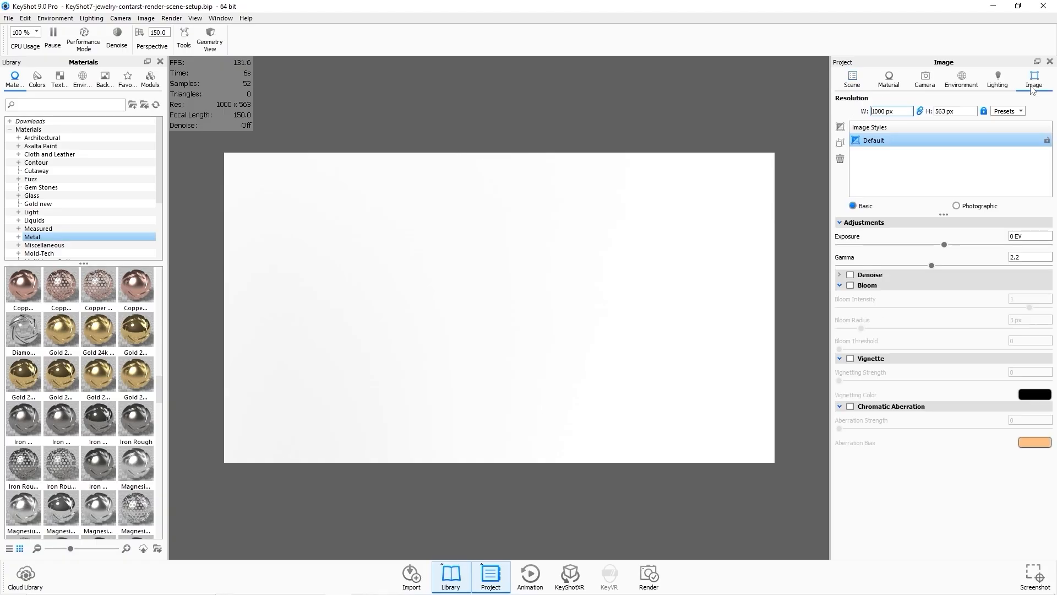
left_click(1007, 112)
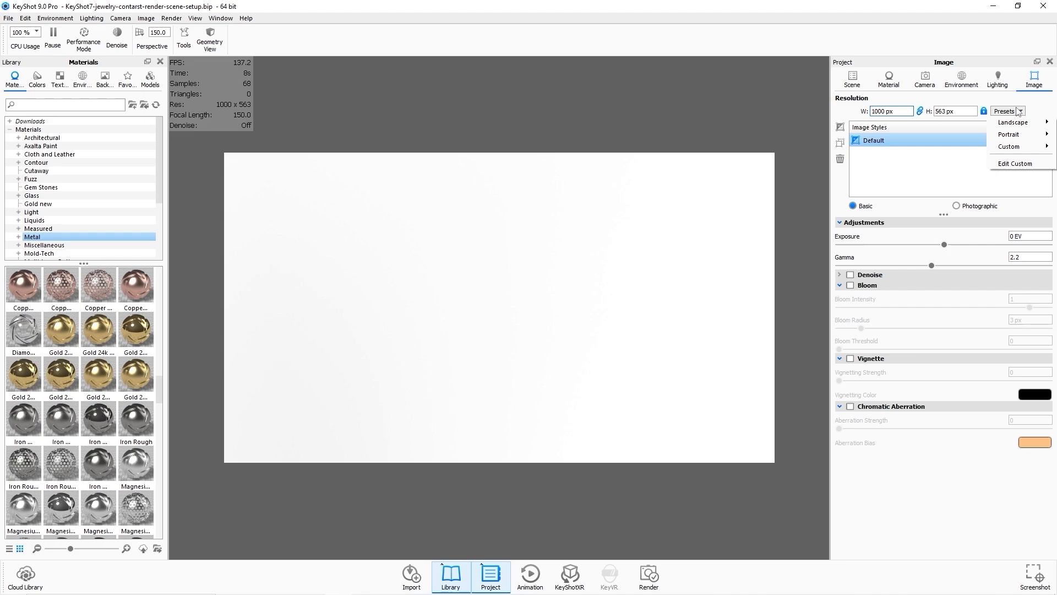
left_click(1005, 164)
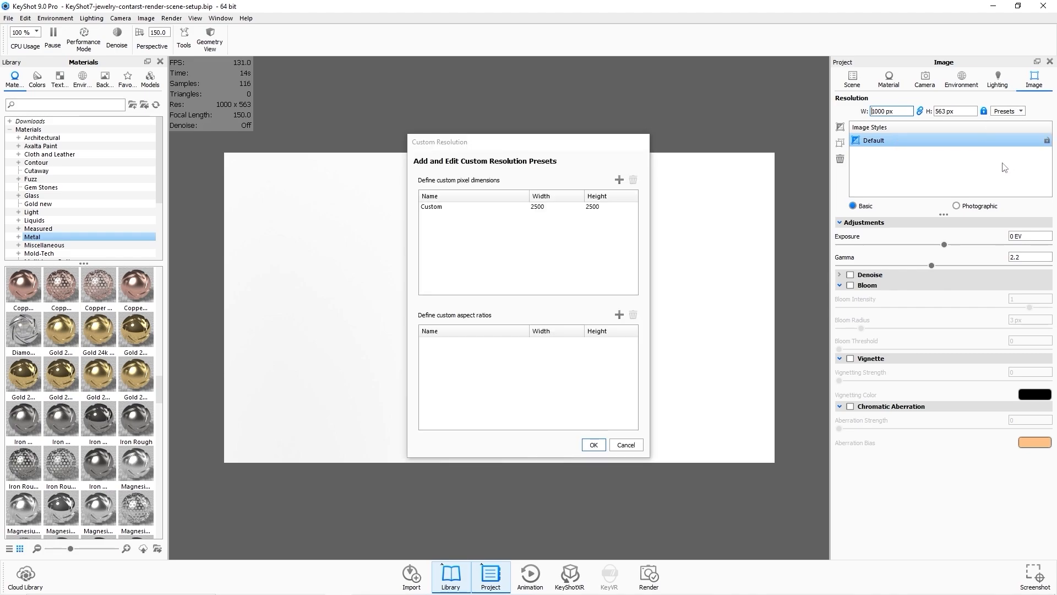
left_click(618, 181)
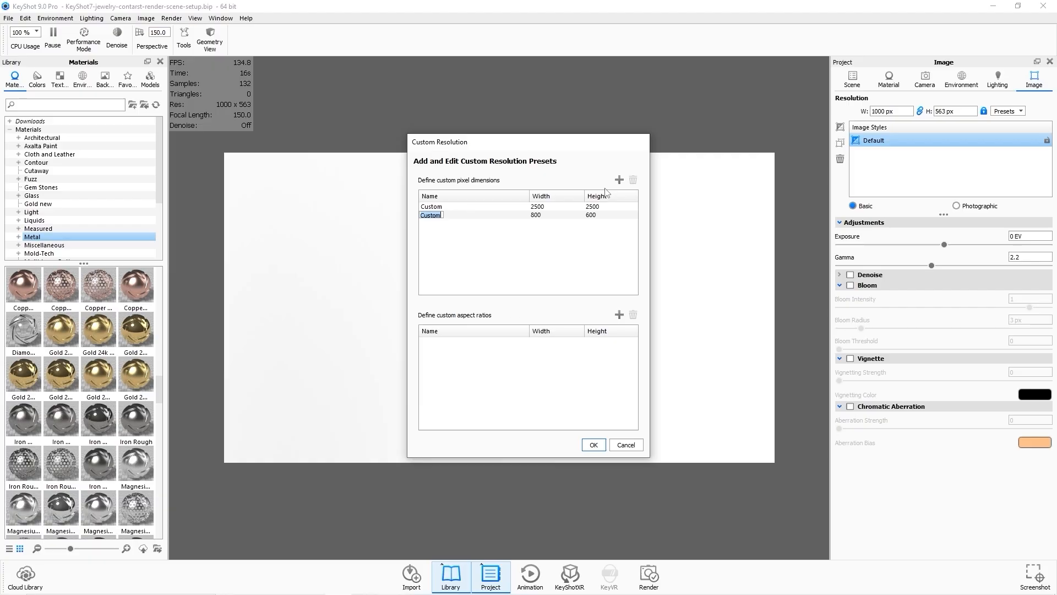
left_click(541, 216)
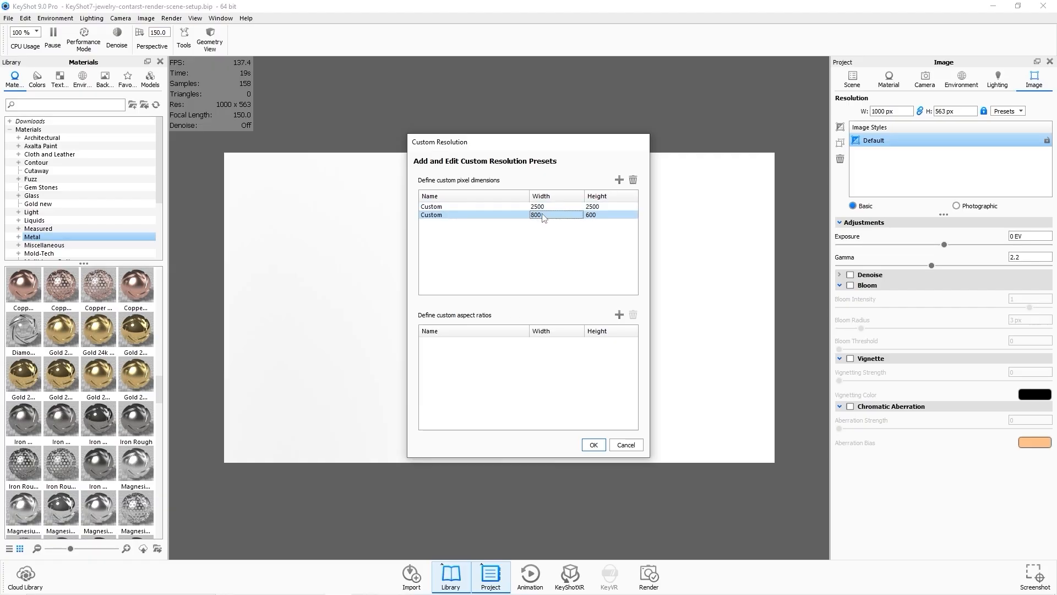
left_click(545, 215)
left_click_drag(540, 211, 517, 208)
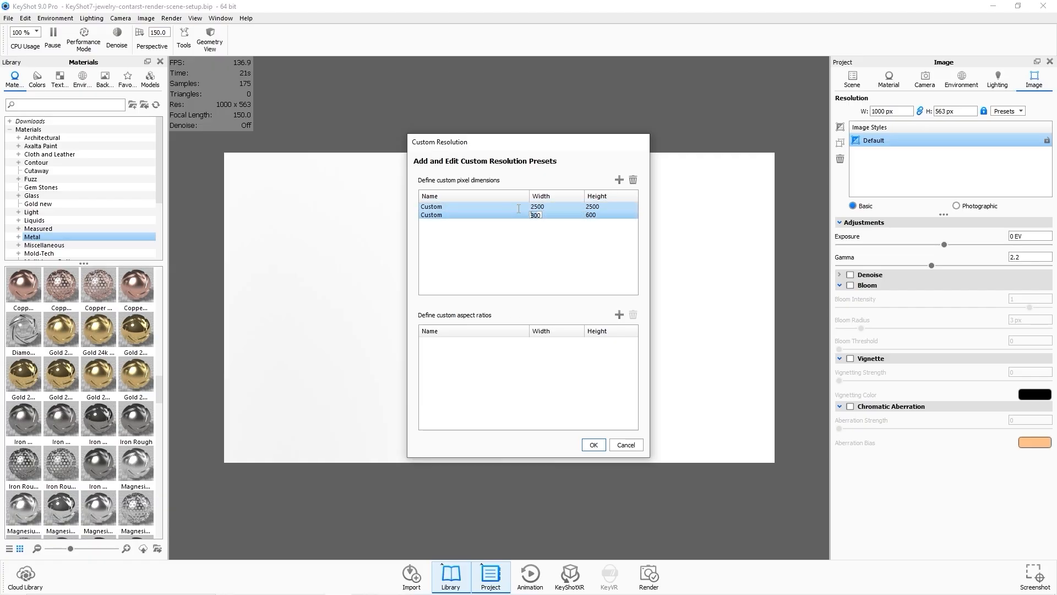
type("1000")
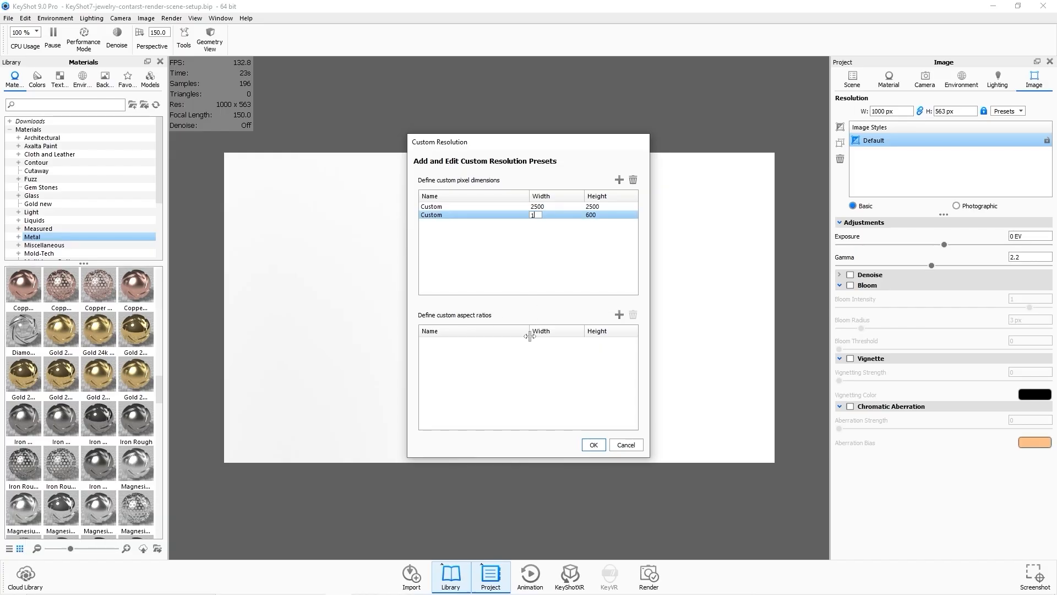
left_click(590, 214)
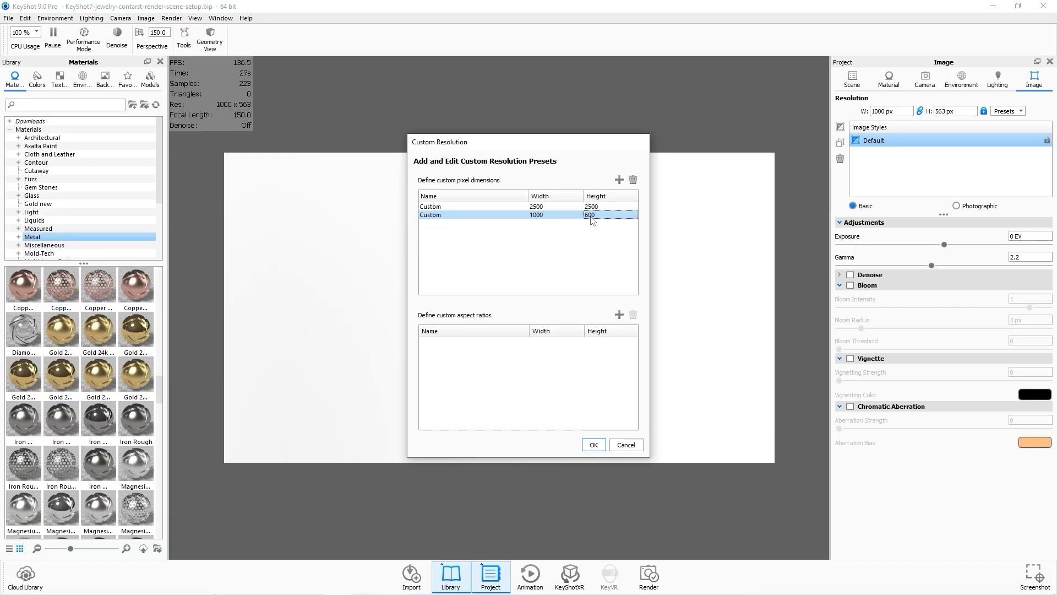
type("1000")
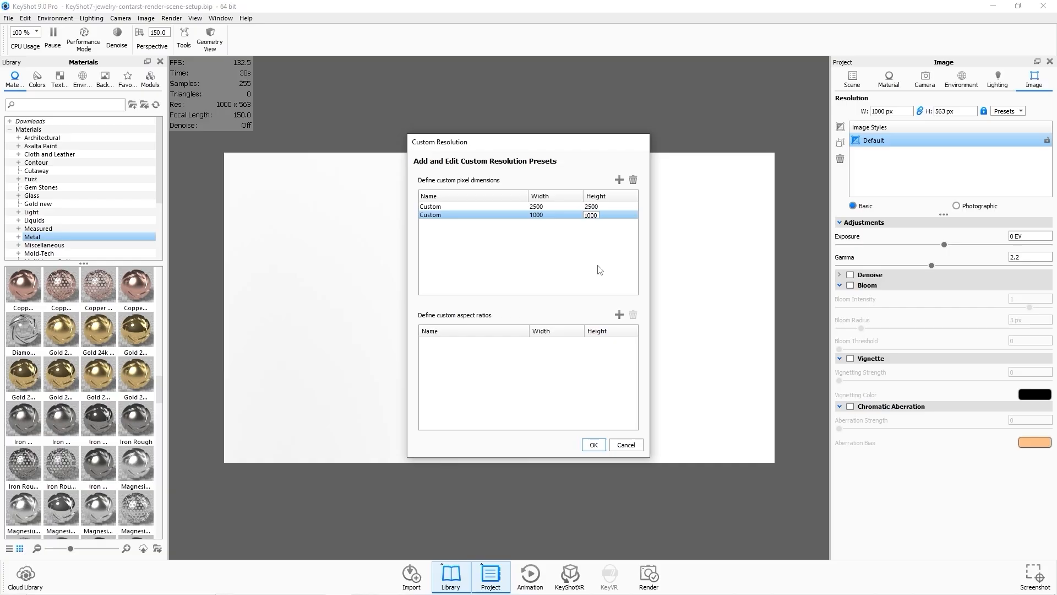
key("Return")
left_click(593, 444)
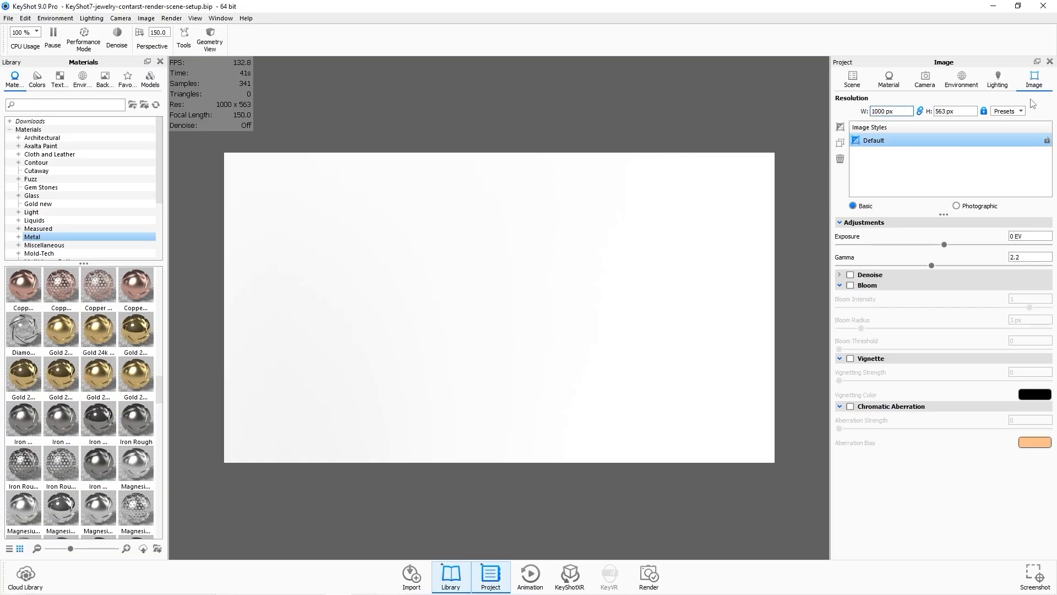
Apply the Custom 1000 x 1000 resolution preset to the image.
left_click(1020, 112)
mouse_move(1013, 146)
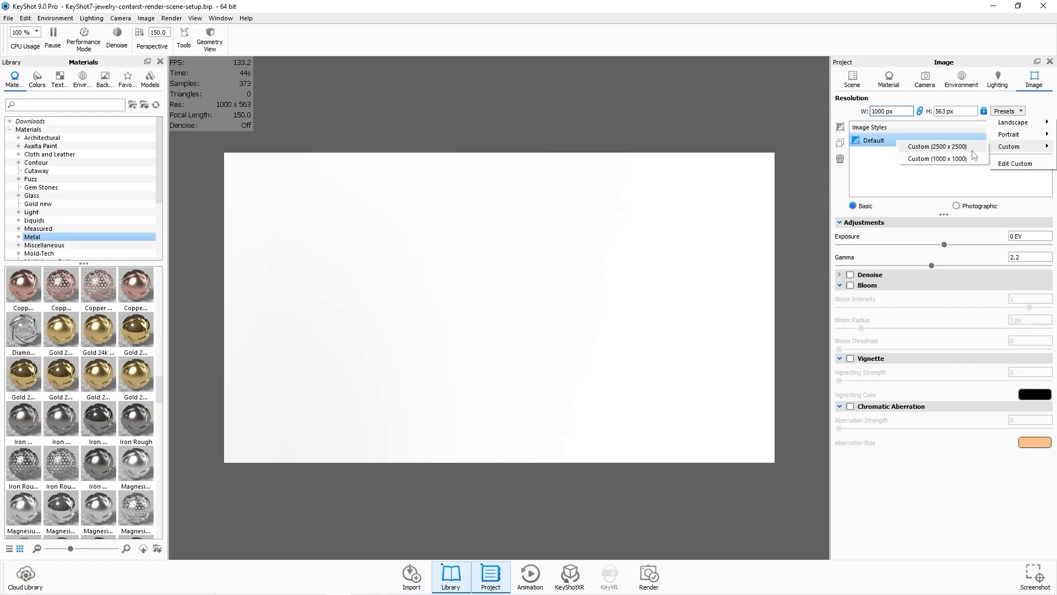
left_click(937, 158)
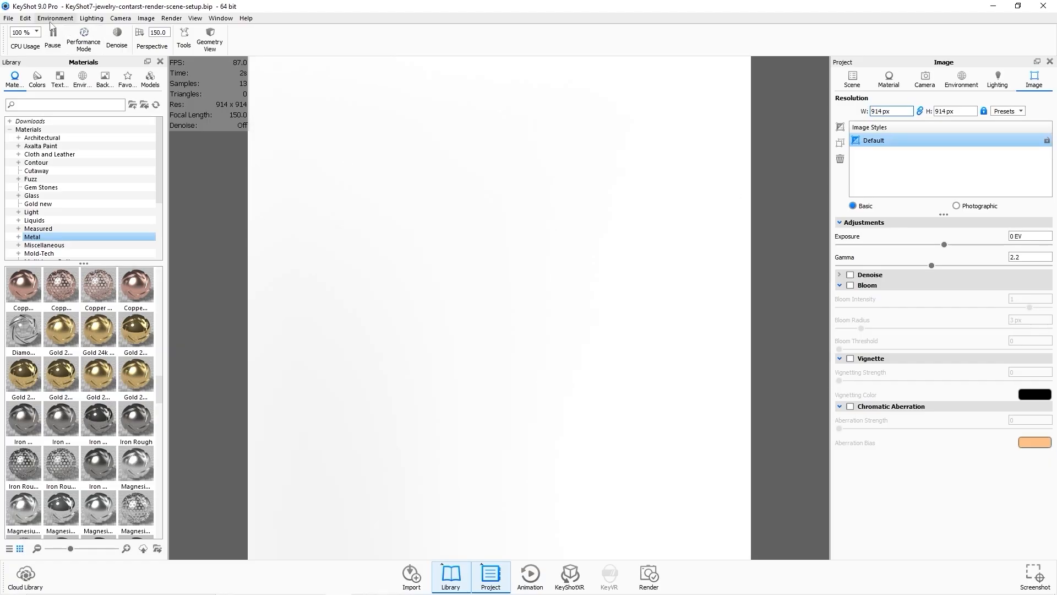
Import COSMIC STARBURST-RENDER.obj into the scene.
left_click(9, 18)
left_click(23, 42)
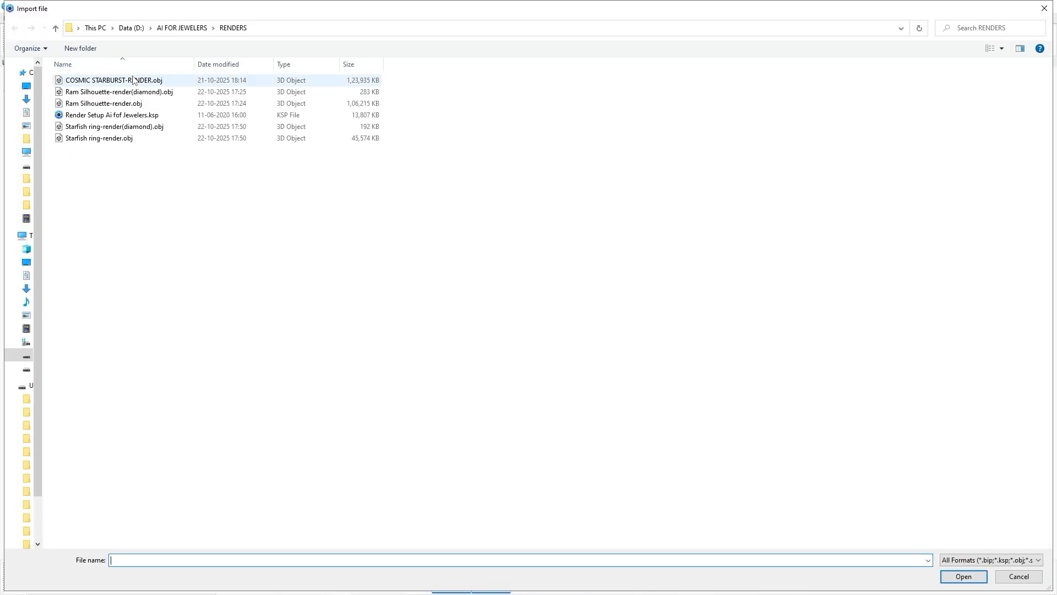
left_click(134, 81)
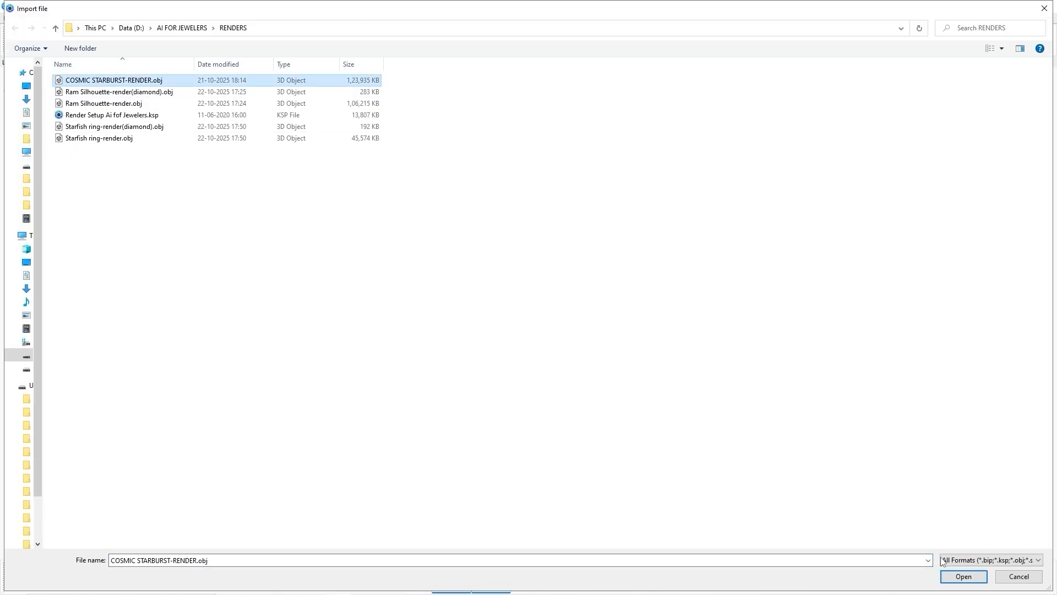
left_click(964, 576)
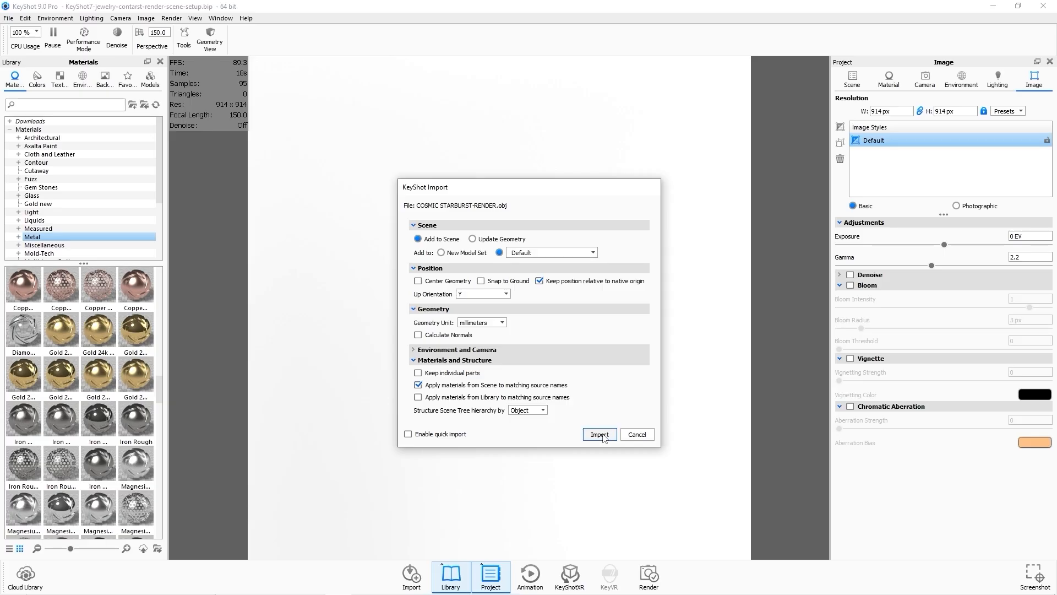
left_click(601, 435)
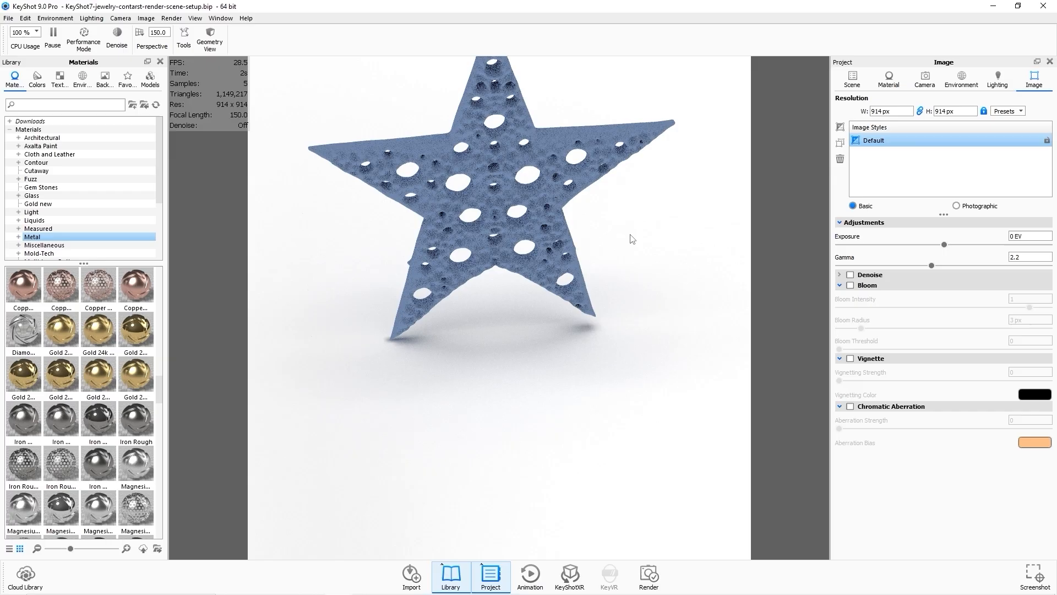
Frame the star pendant and its chain in the camera view.
scroll(630, 239, "up", 5)
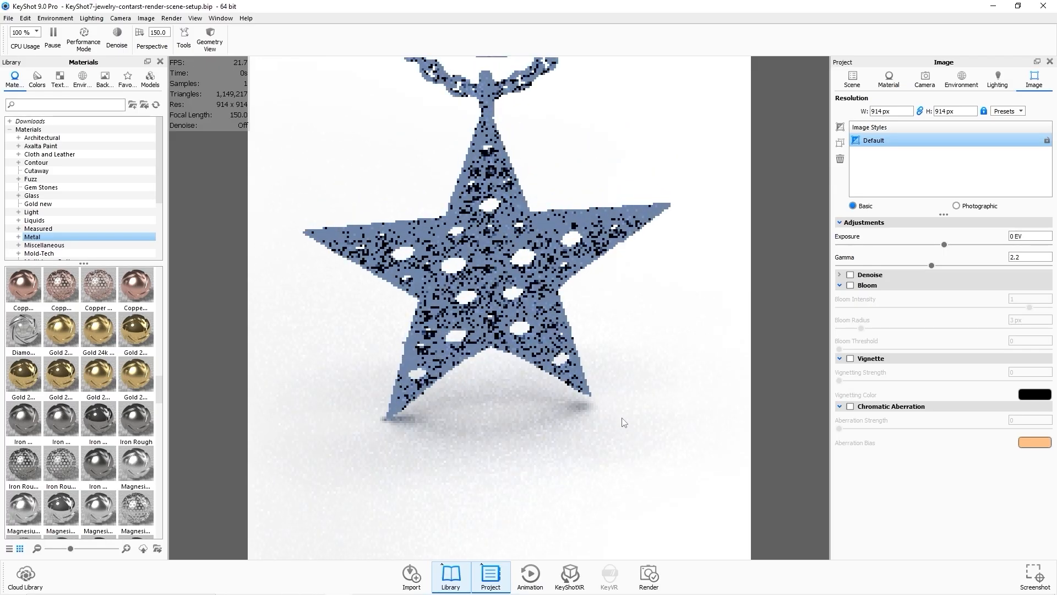
scroll(623, 422, "down", 5)
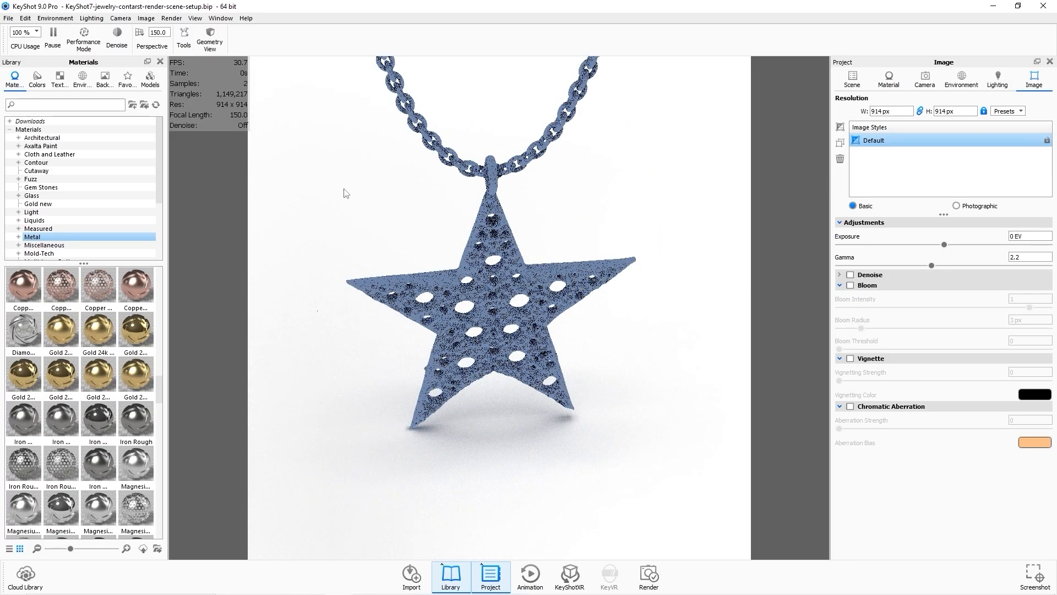
left_click_drag(342, 193, 361, 160)
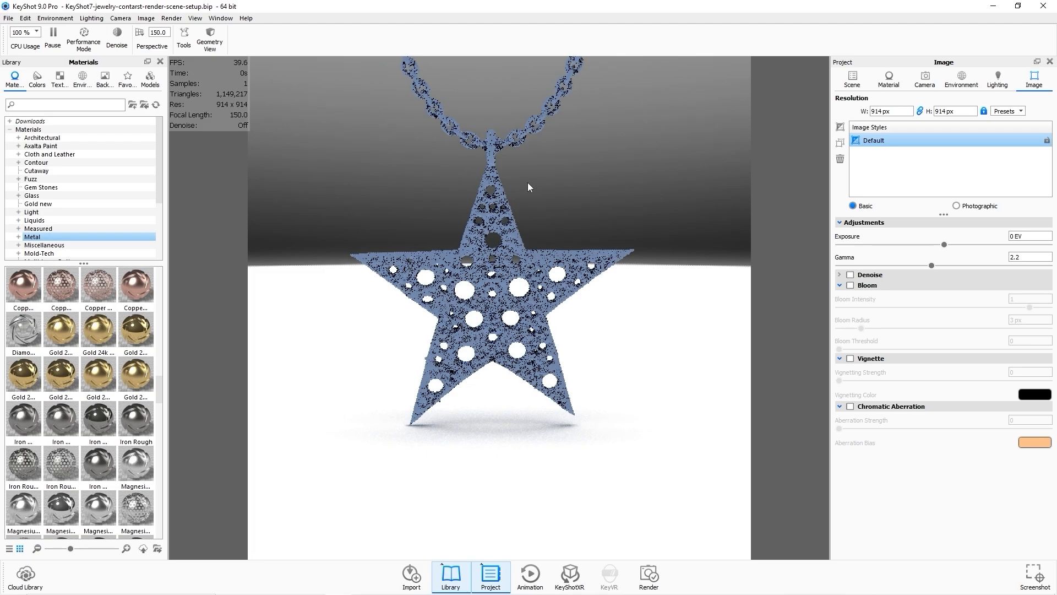
left_click_drag(527, 182, 531, 258)
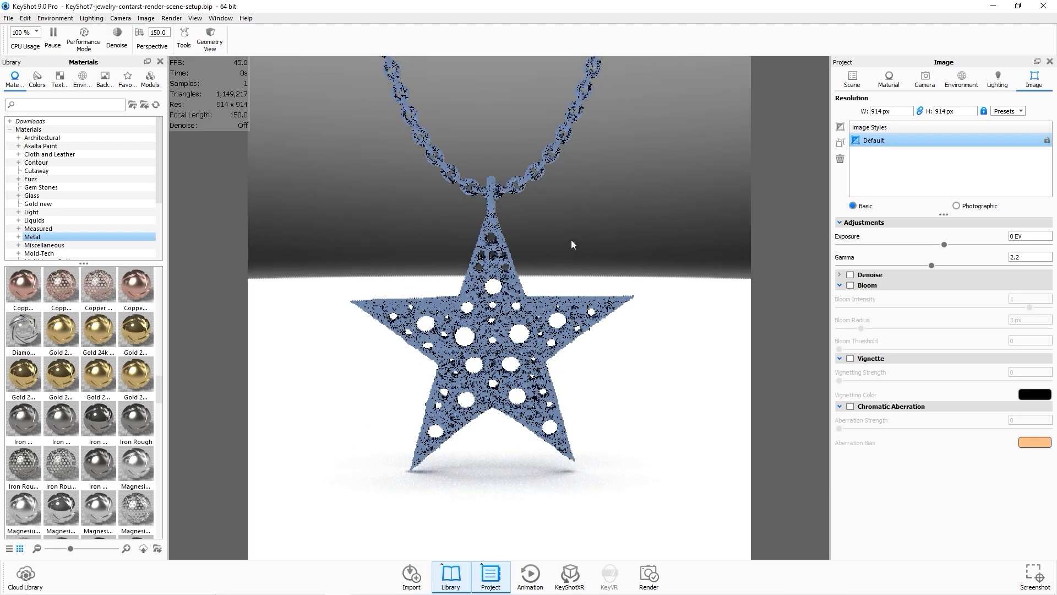
left_click_drag(581, 229, 537, 216)
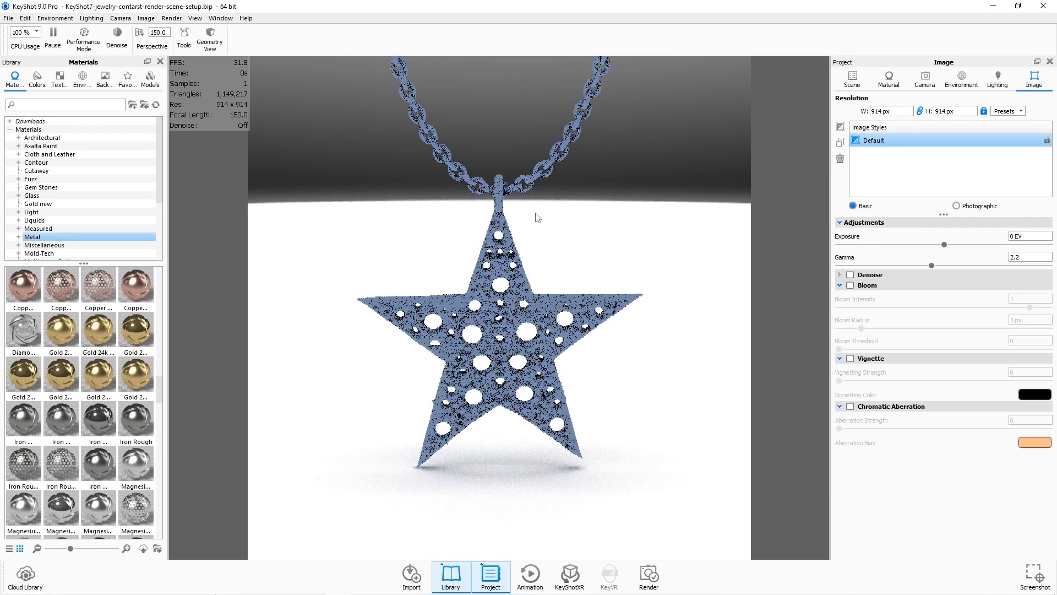
Rotate the lighting environment to about 10.5° with a height of about 0.172.
left_click(961, 79)
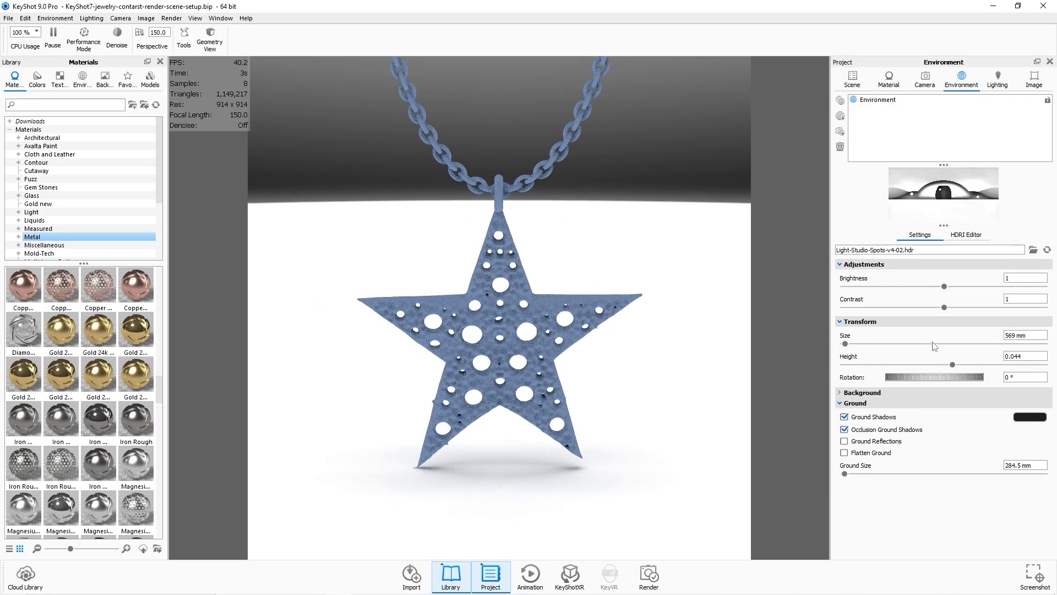
left_click_drag(936, 377, 979, 366)
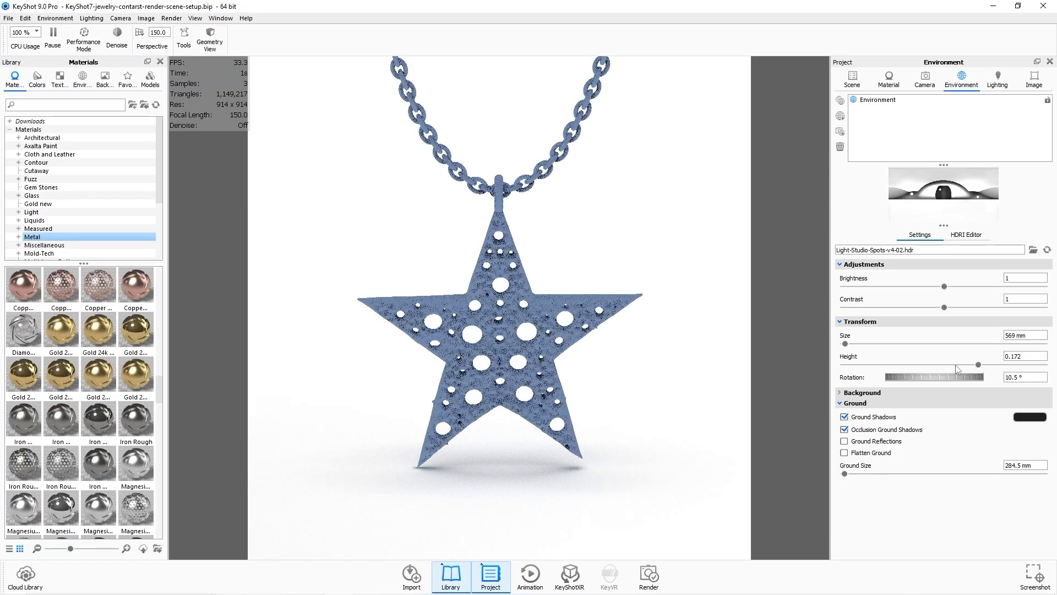
left_click(858, 87)
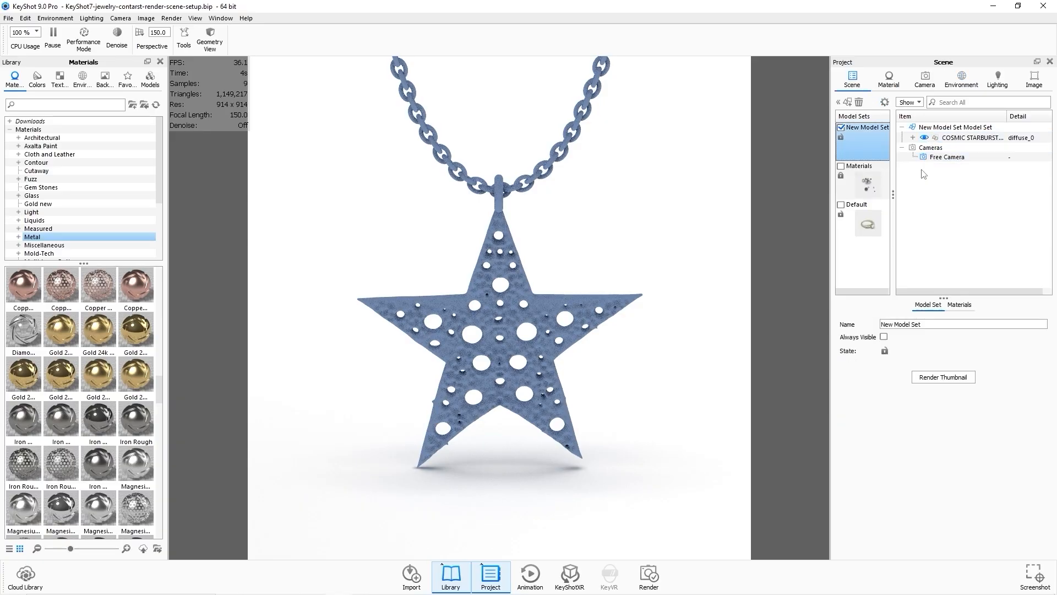
Apply the White Gold v2 material to the COSMIC STARBURST pendant model.
left_click(964, 310)
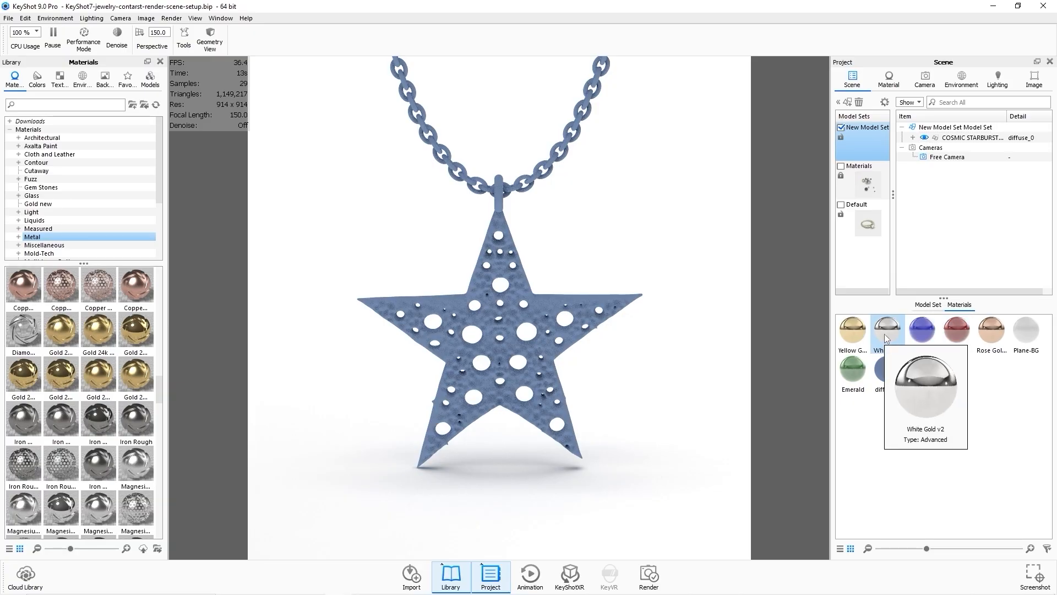
left_click_drag(887, 331, 961, 142)
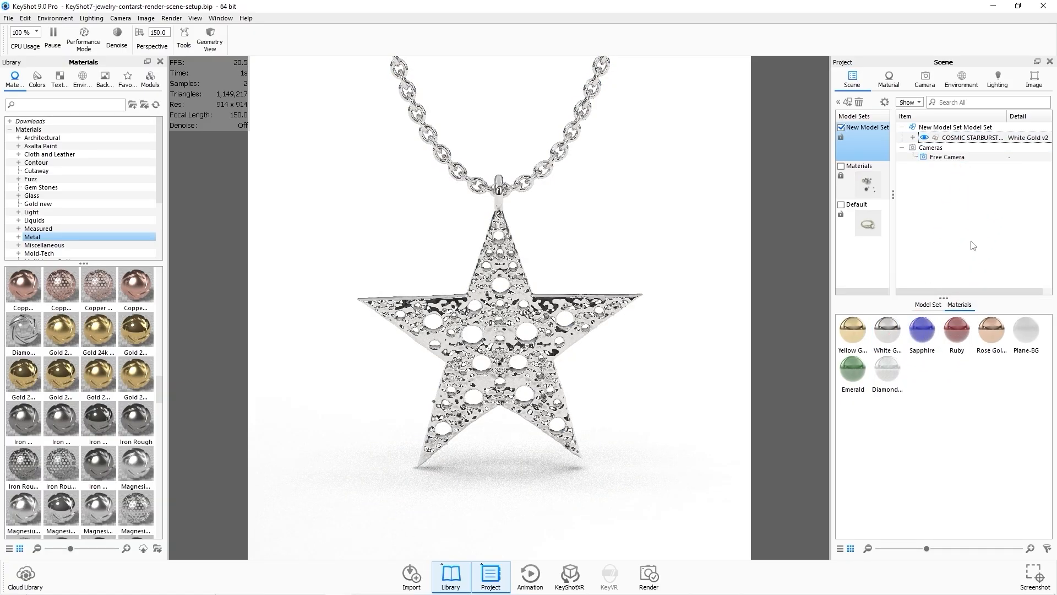
Set the environment height to 0.387 and its rotation to about 58°.
left_click_drag(535, 192, 538, 154)
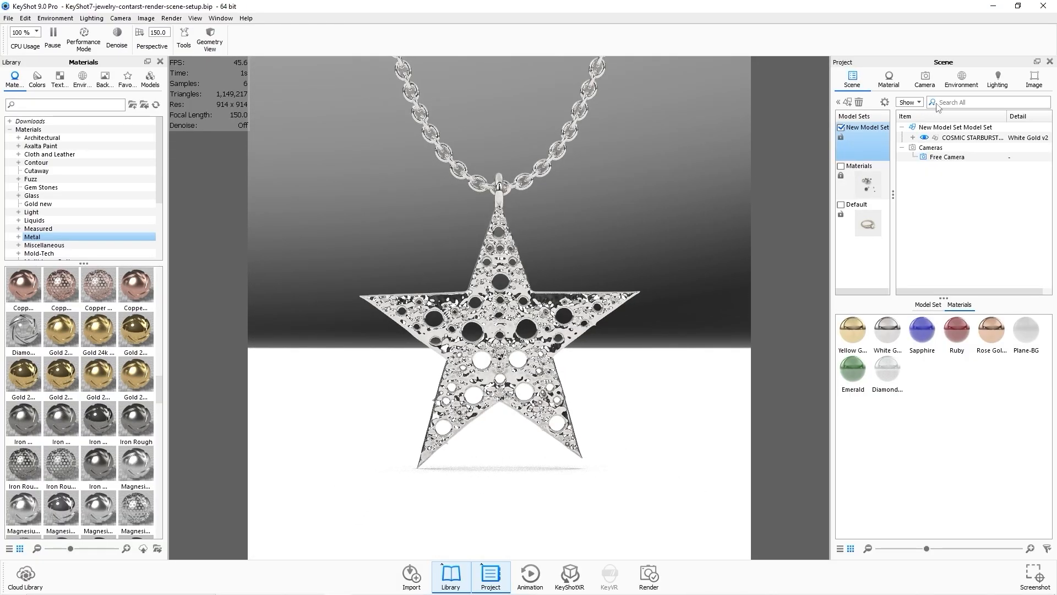
left_click(957, 86)
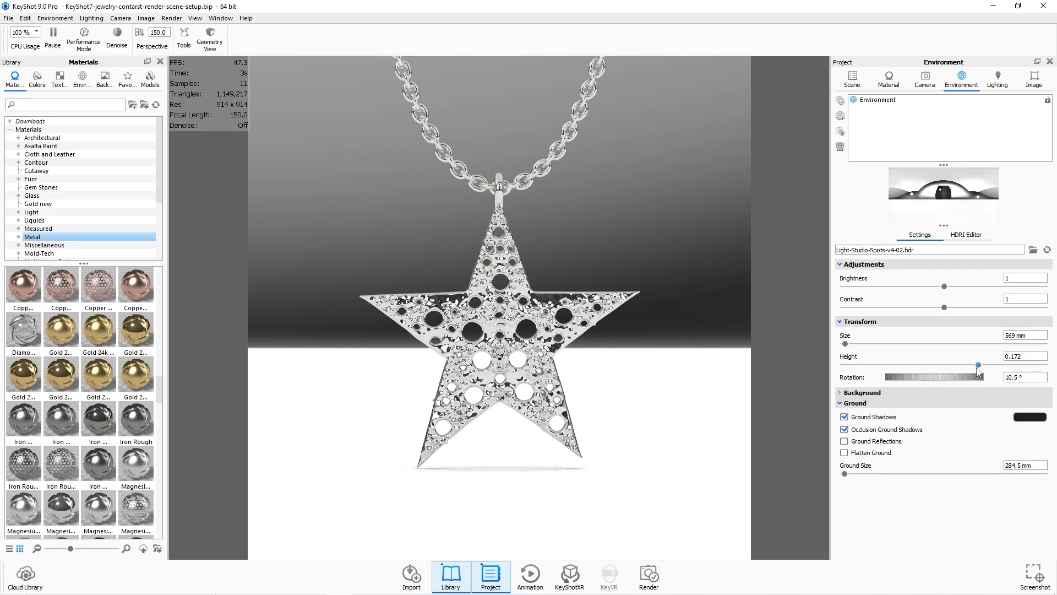
left_click_drag(978, 369, 1022, 366)
left_click_drag(929, 375, 959, 377)
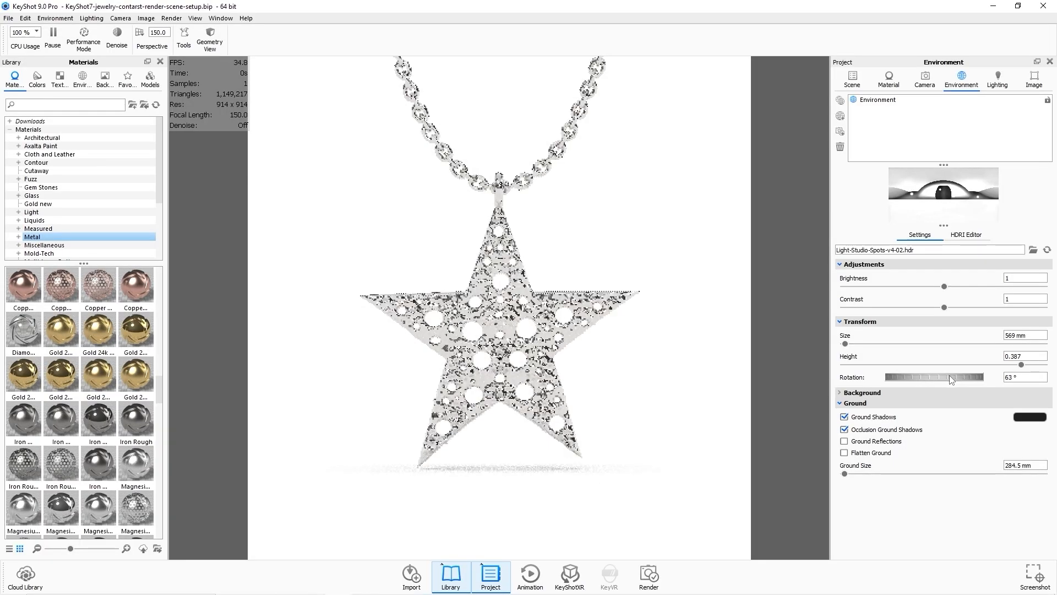
mouse_move(949, 375)
left_mouse_down()
mouse_move(959, 377)
mouse_move(908, 373)
mouse_move(931, 374)
left_mouse_up()
middle_click_drag(606, 211, 611, 231)
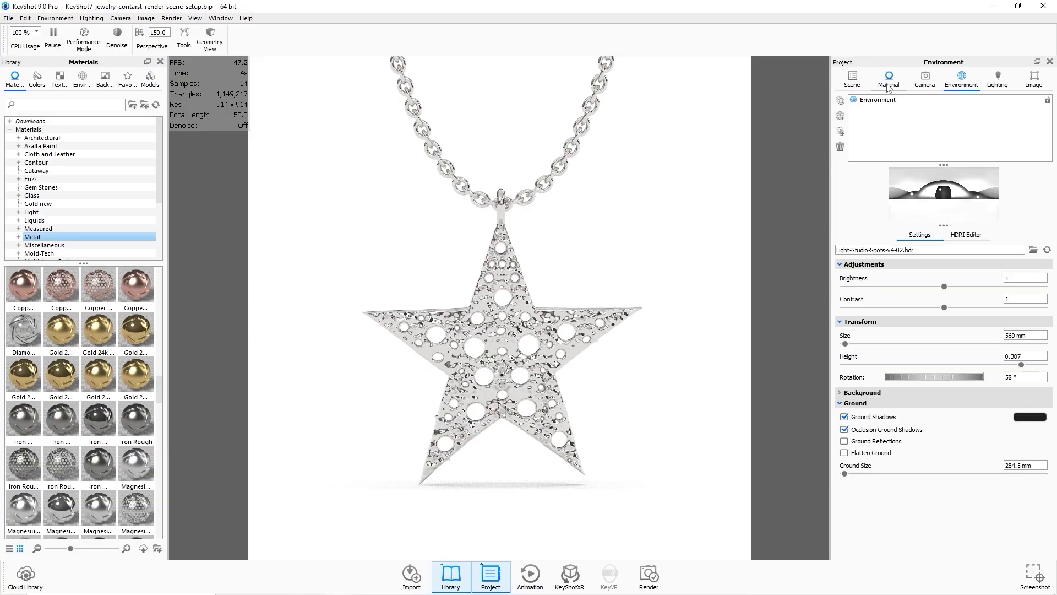
Try the Yellow Gold and Rose Gold materials on the pendant model.
left_click(852, 80)
left_click(967, 142)
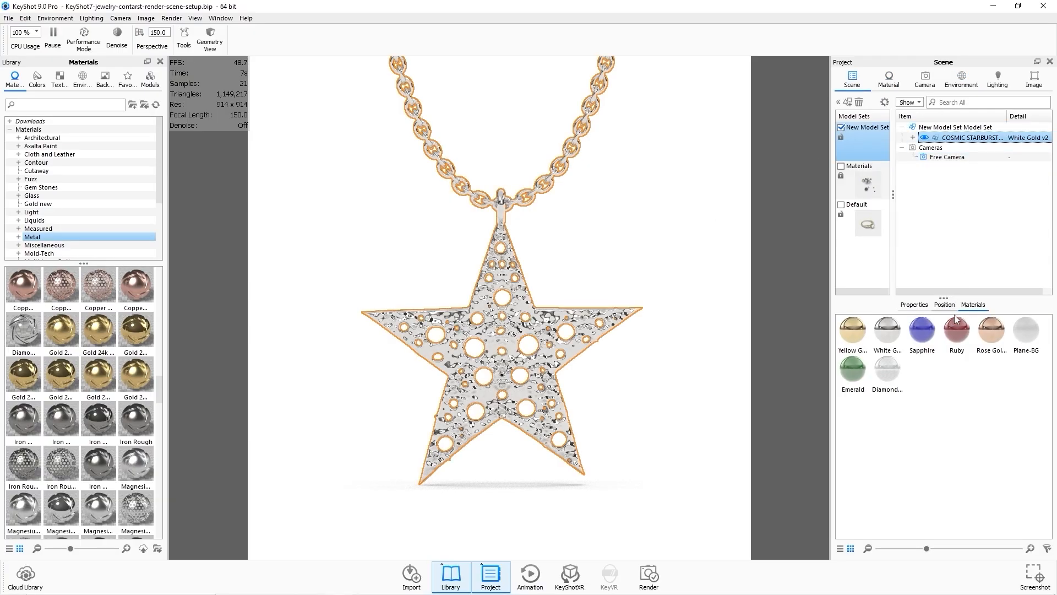
left_click_drag(855, 342, 964, 139)
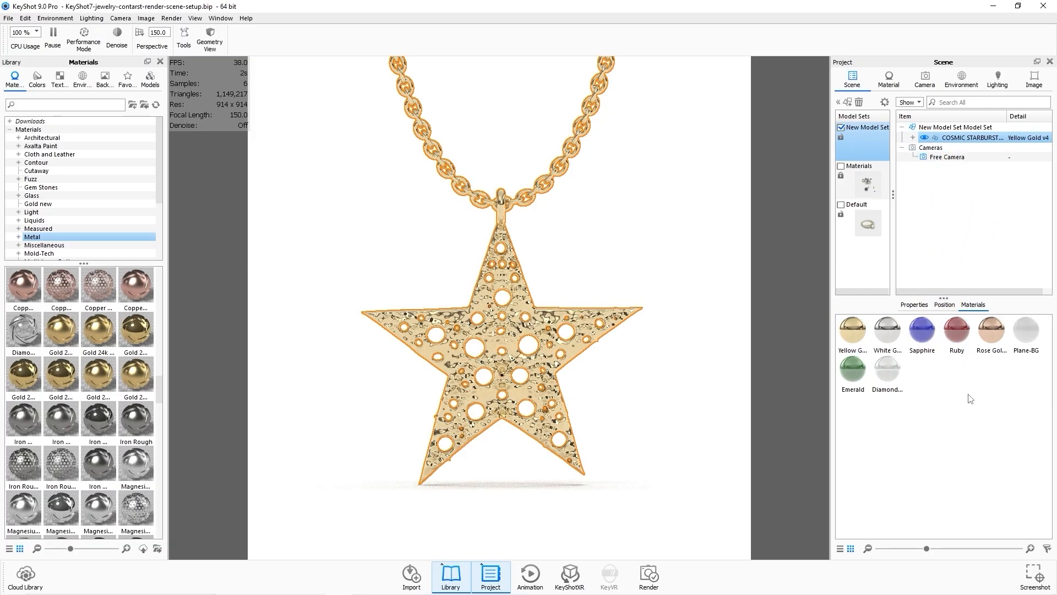
left_click(723, 388)
left_click(954, 305)
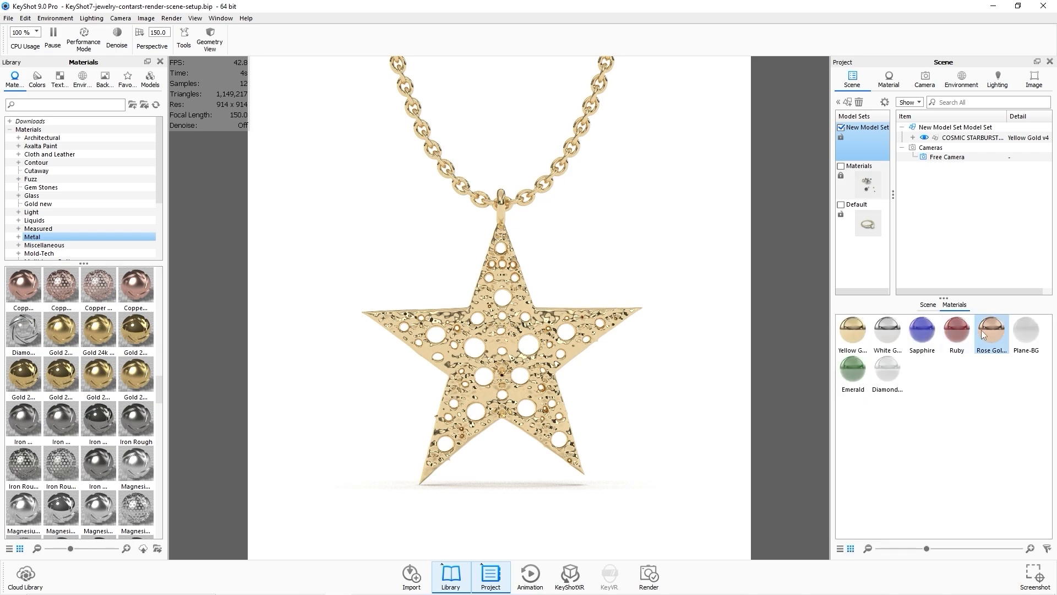
left_click_drag(991, 330, 969, 139)
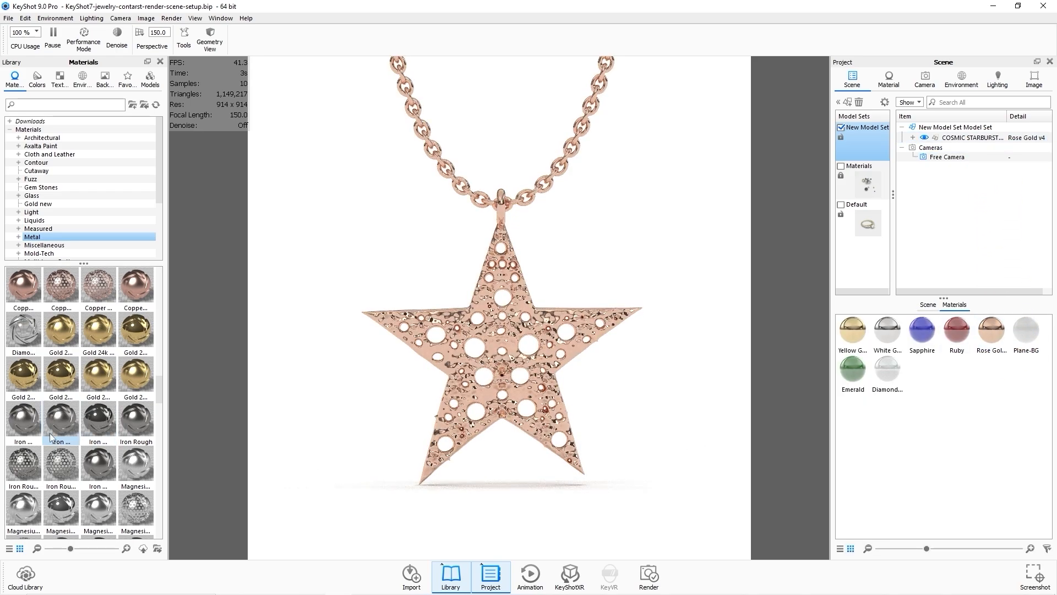
Try two anodized metal materials from the library on the pendant, undoing each one.
scroll(83, 386, "up", 5)
left_click_drag(99, 284, 378, 318)
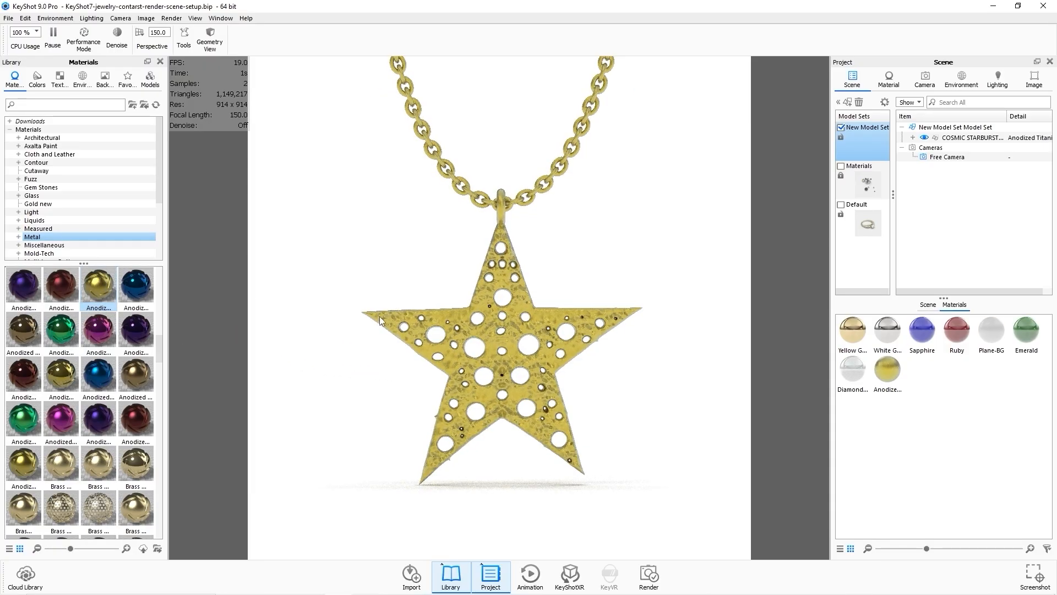
key("ctrl+z")
left_click_drag(99, 331, 378, 329)
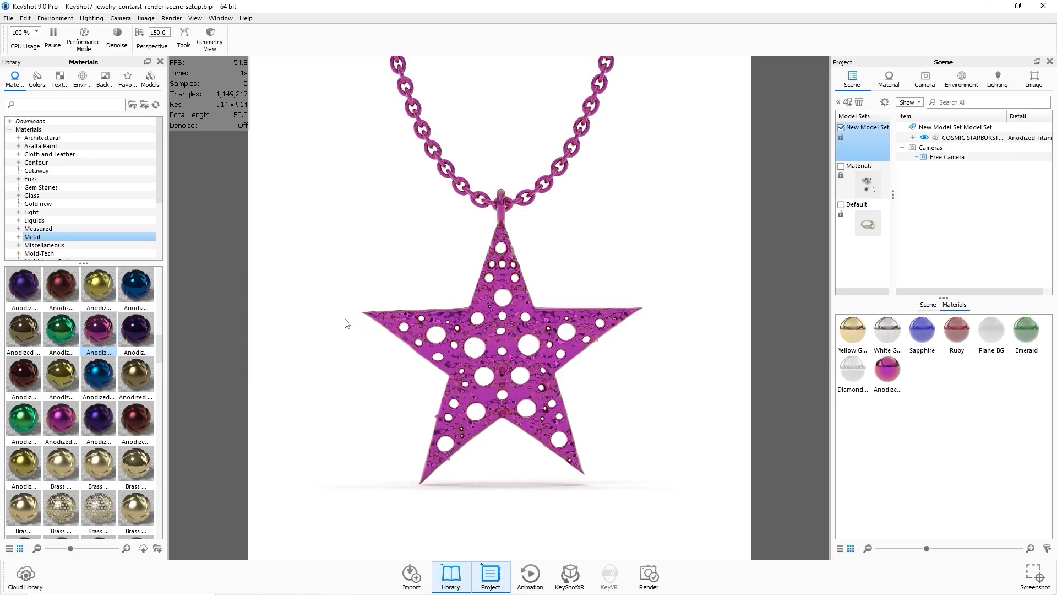
key("ctrl+z")
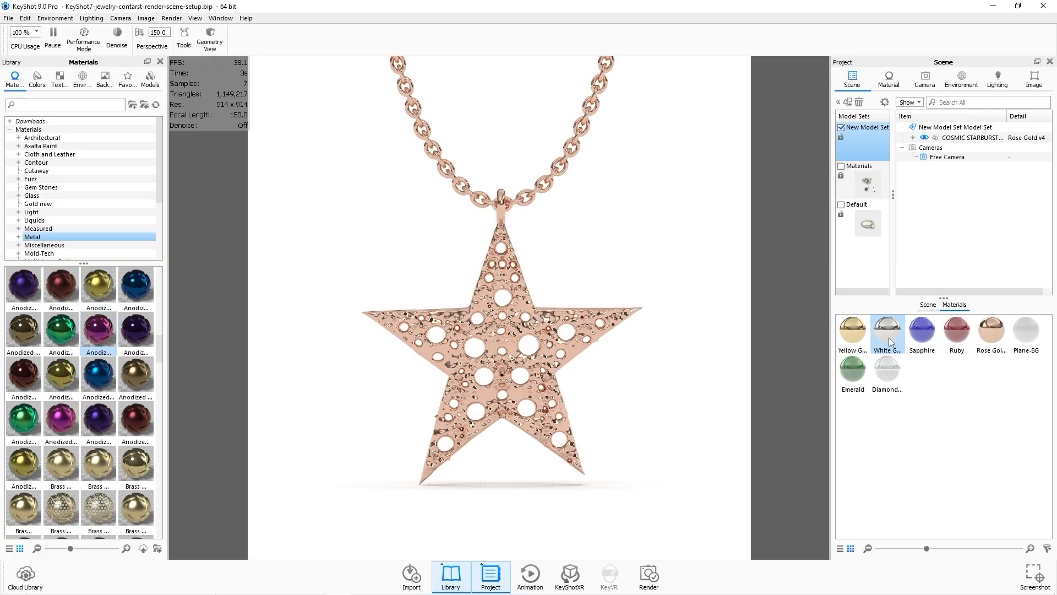
Reapply the White Gold v2 material to the pendant model.
left_click_drag(890, 341, 969, 139)
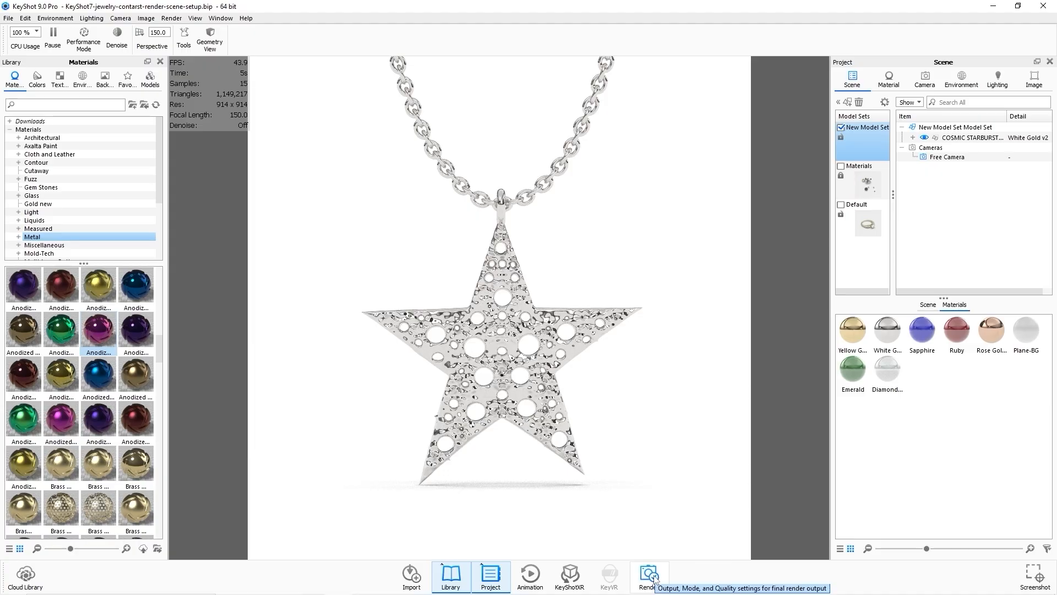
Render a still image in JPEG format at 1280 x 1280 px with Render Layers enabled.
left_click(171, 18)
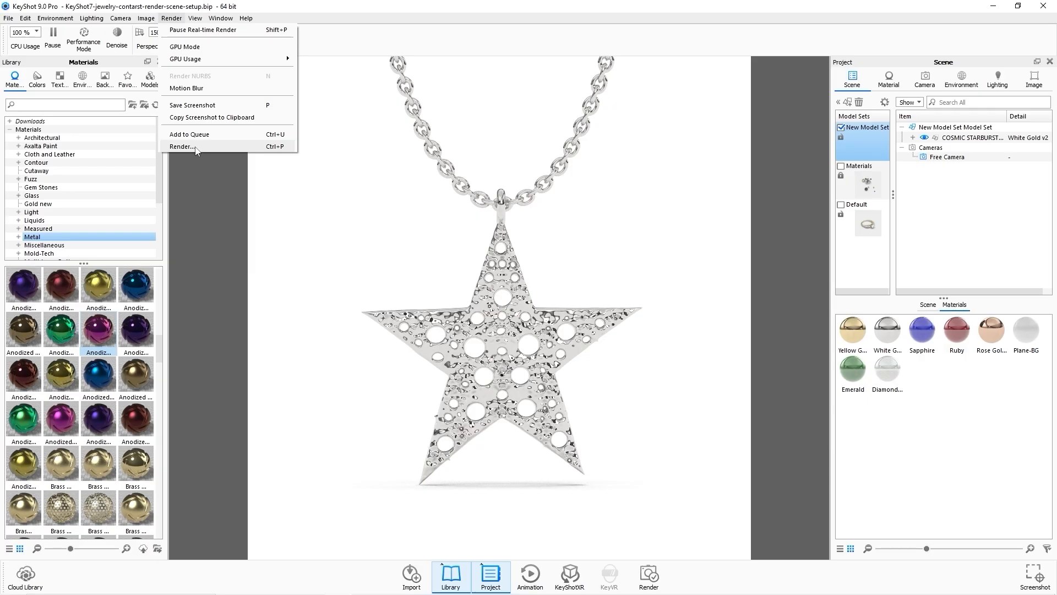
left_click(229, 147)
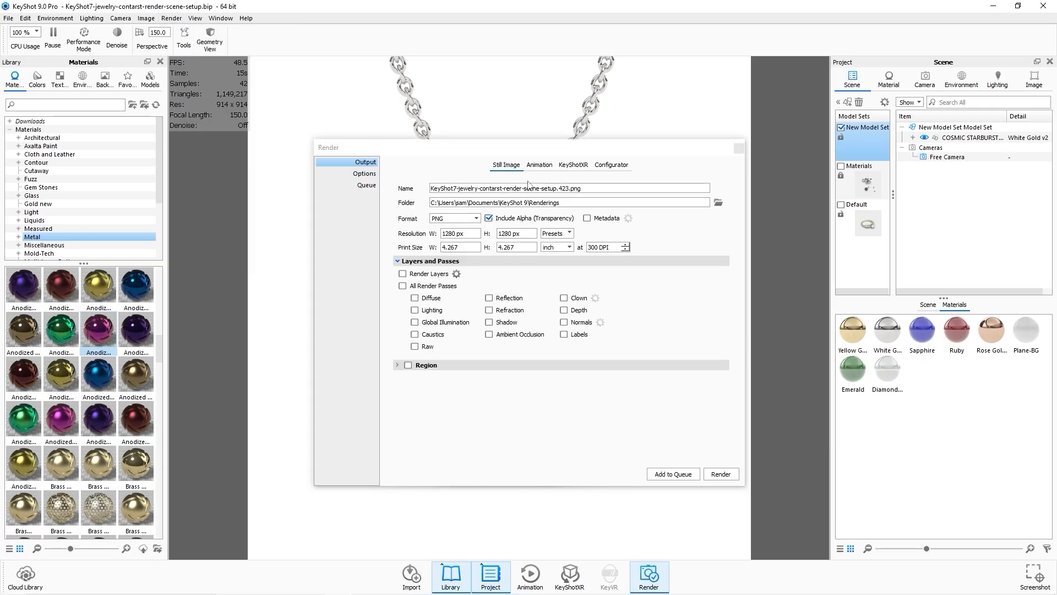
left_click(474, 219)
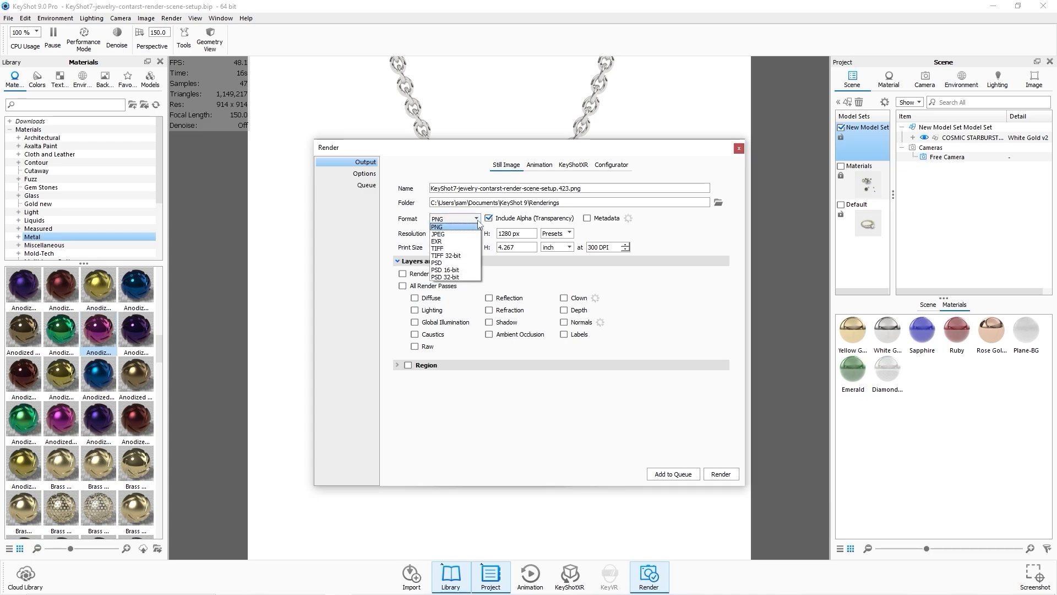
left_click(472, 234)
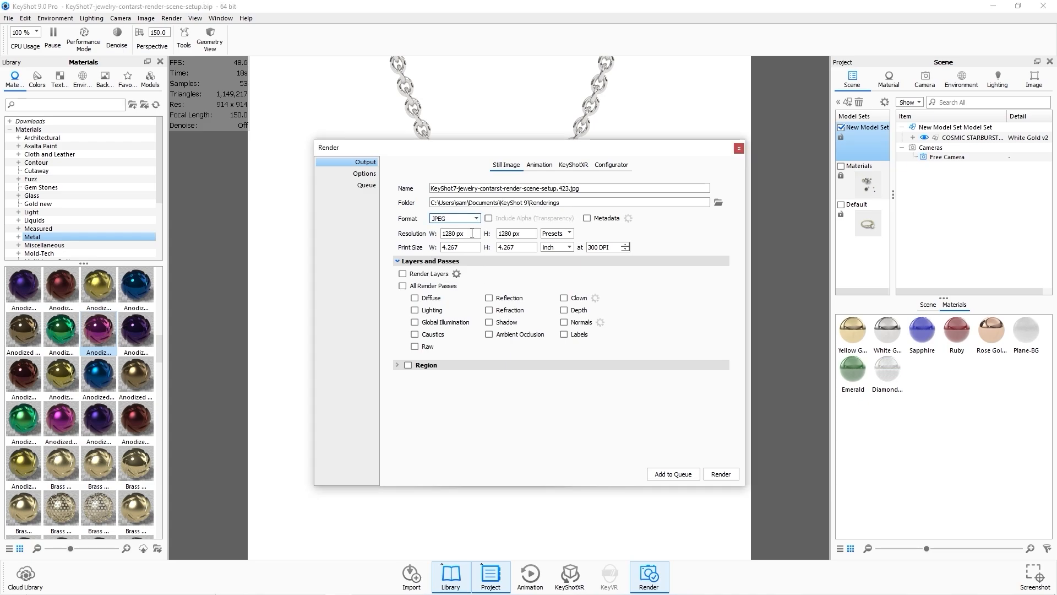
left_click(432, 273)
left_click(721, 474)
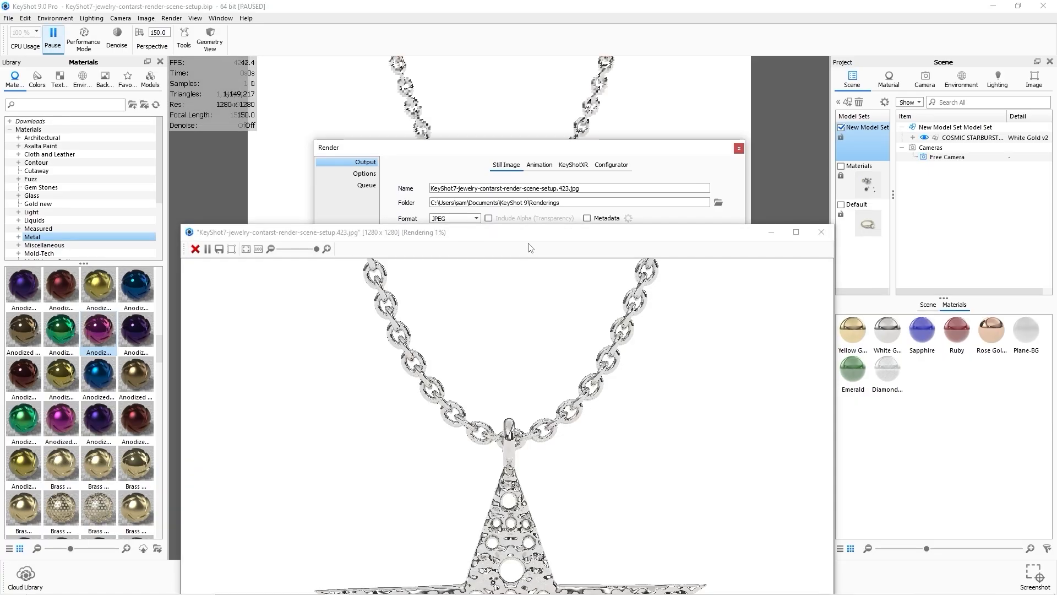
Review the finished render and close its window and the Render dialog.
left_click_drag(526, 238, 539, 29)
left_click_drag(191, 17, 372, 159)
left_click_drag(485, 166, 385, 72)
scroll(481, 265, "down", 3)
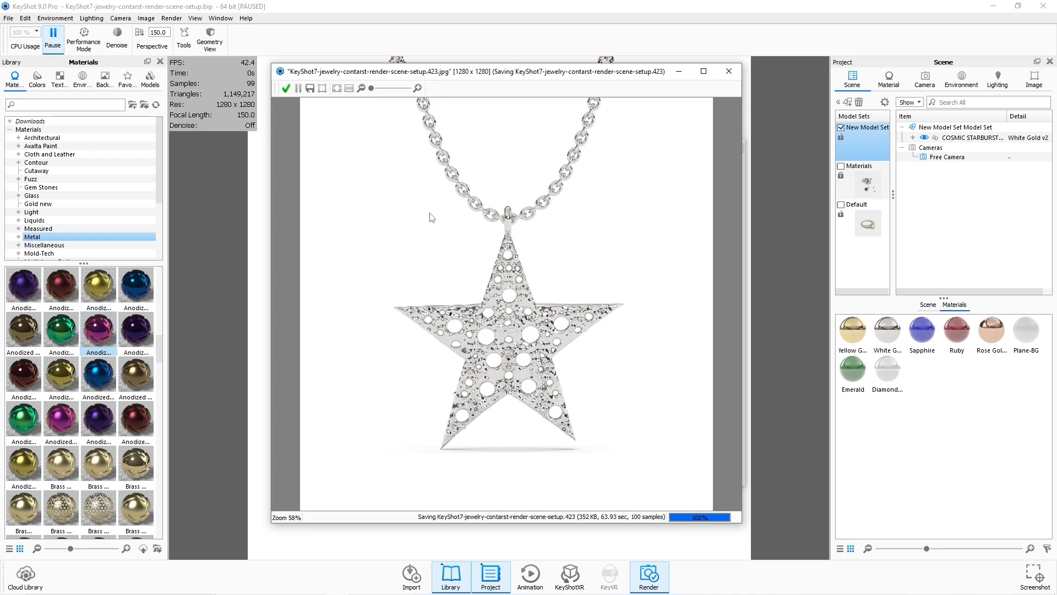
left_click(729, 73)
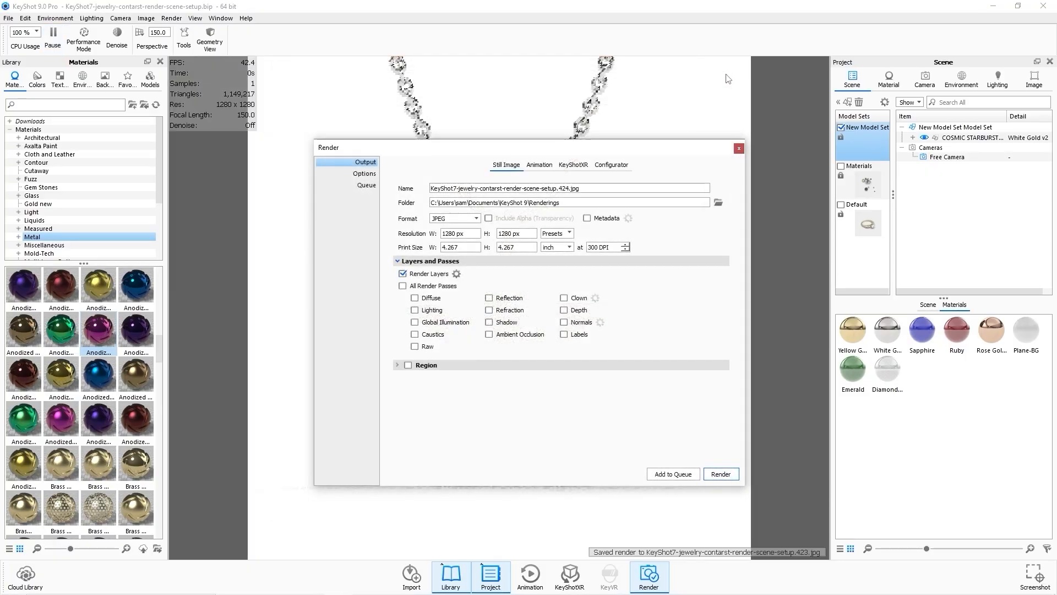
left_click(739, 148)
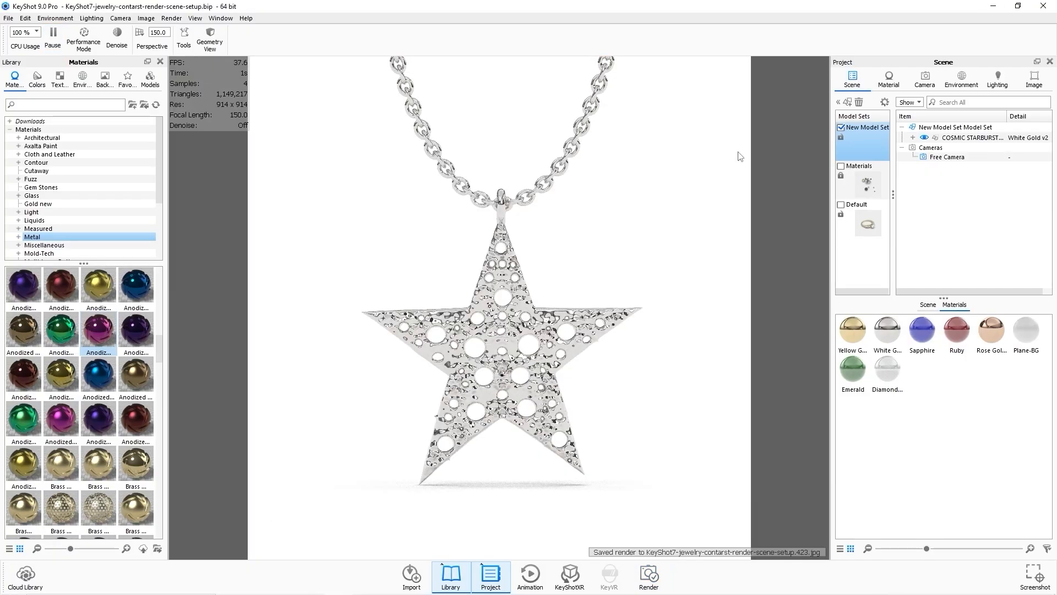
Switch to File Explorer, open the Renderings folder and show its files as large icons.
mouse_move(465, 592)
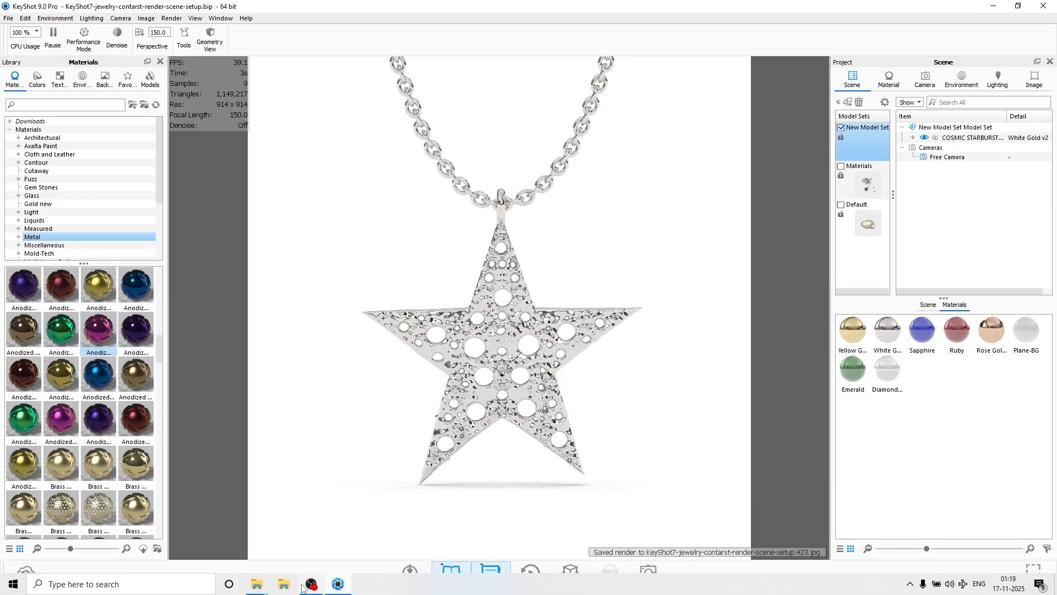
mouse_move(284, 584)
left_click(333, 554)
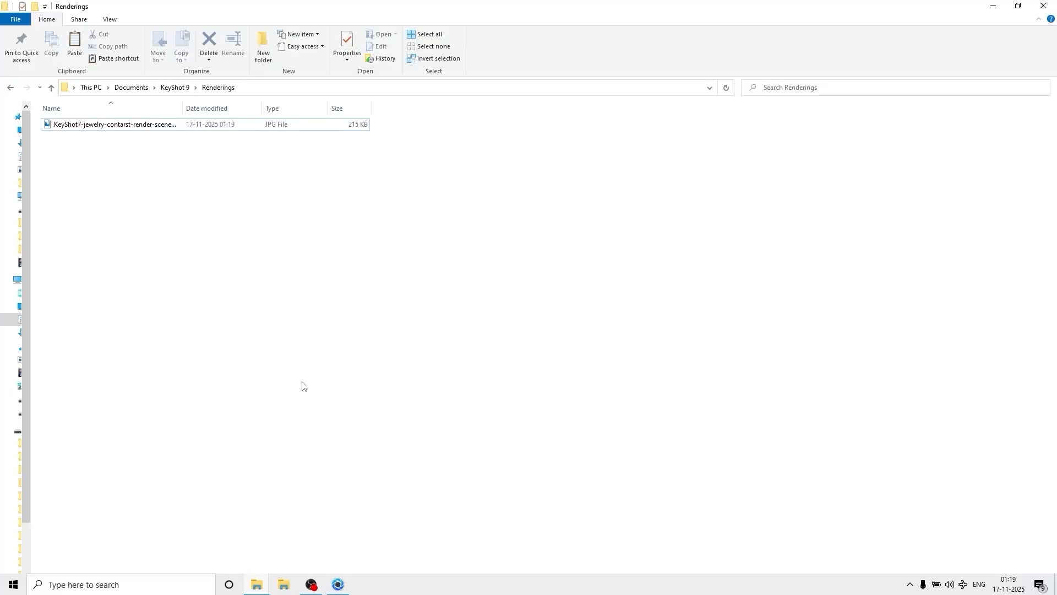
right_click(243, 172)
mouse_move(310, 177)
left_click(411, 176)
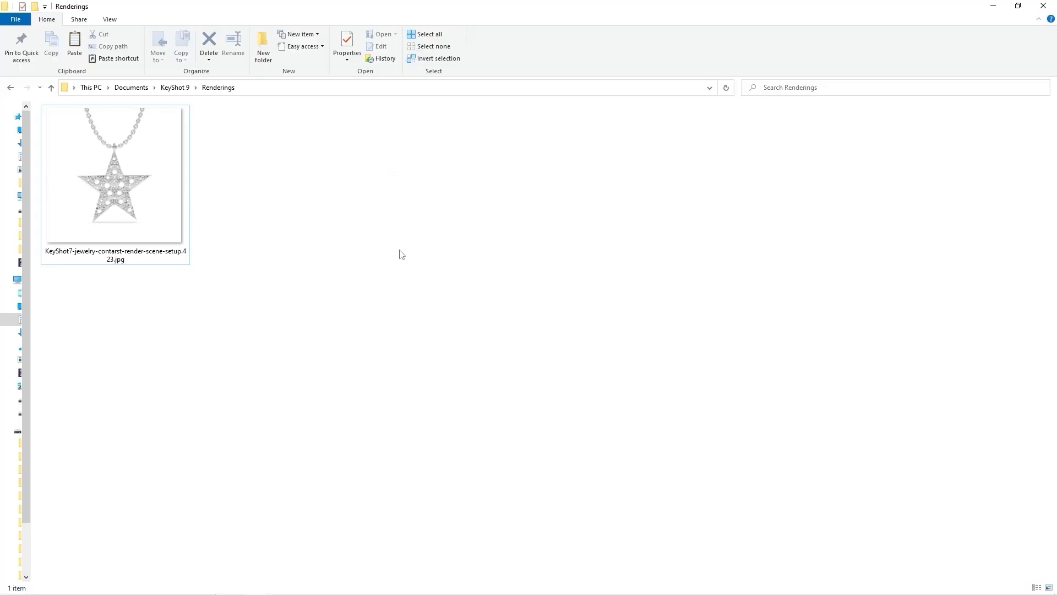
Open the saved render JPG in Photos to inspect it, close it and return to KeyShot.
double_click(148, 237)
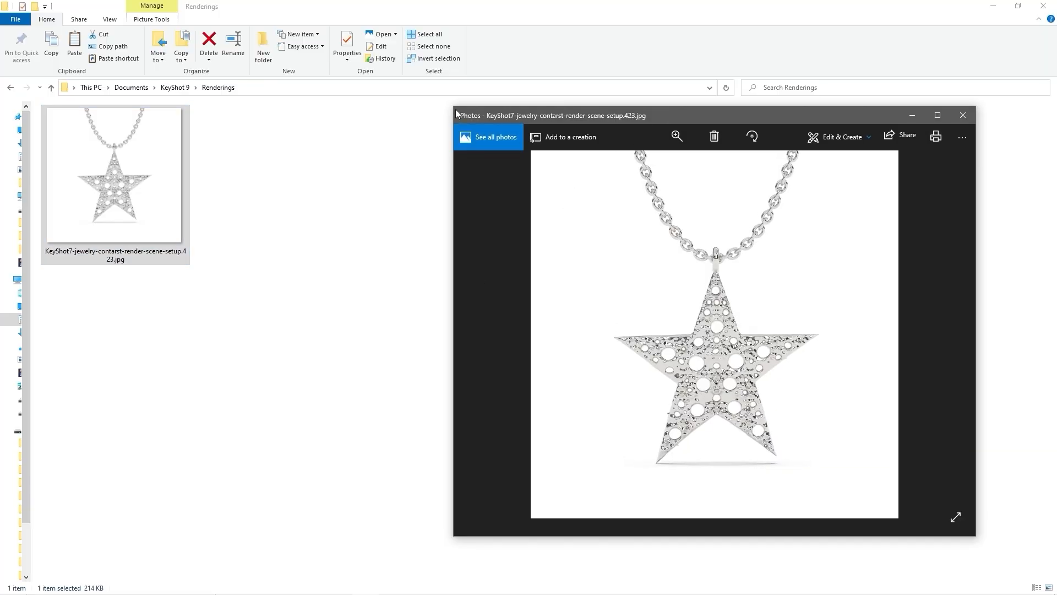
left_click_drag(453, 110, 243, 83)
scroll(609, 264, "up", 4)
left_click_drag(610, 261, 656, 232)
scroll(662, 261, "down", 4)
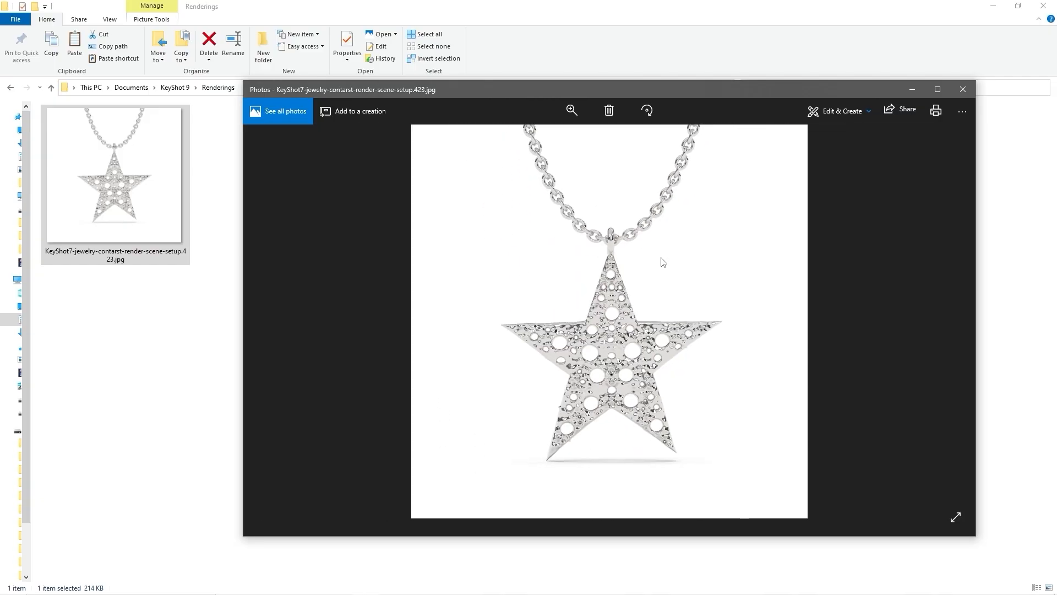
left_click(963, 89)
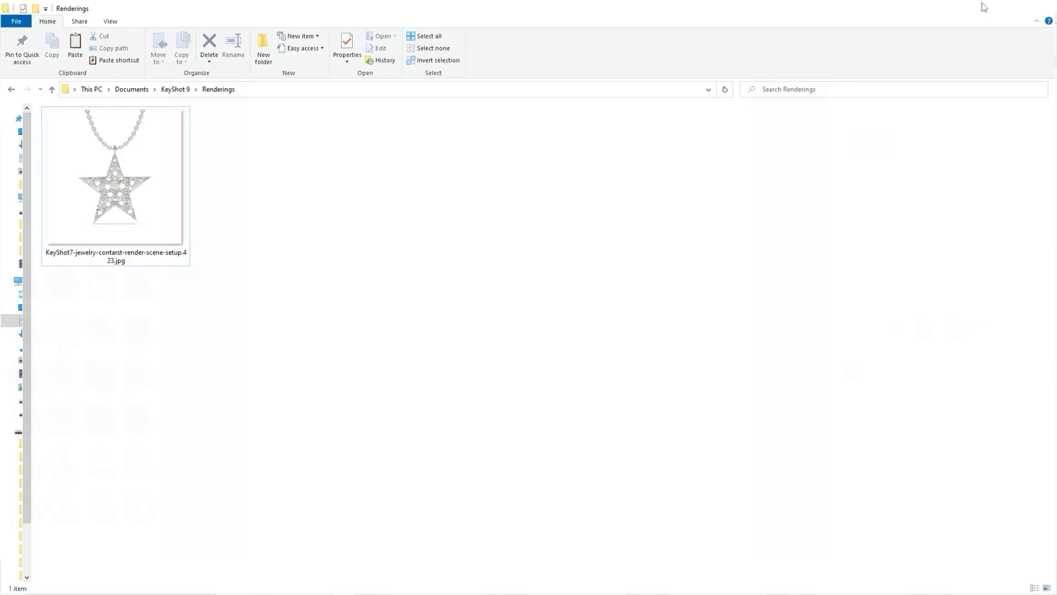
left_click(990, 6)
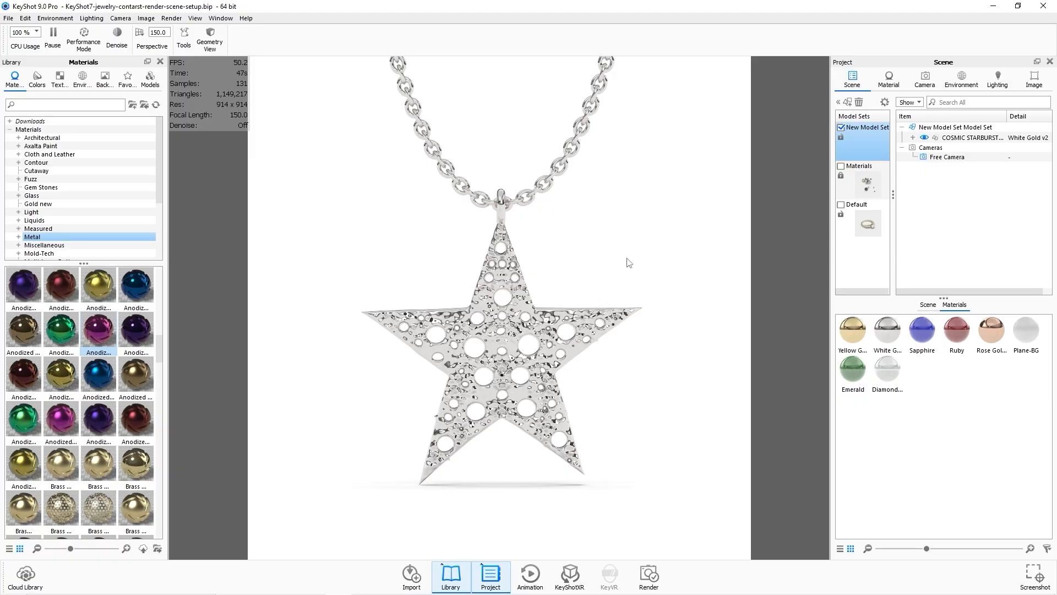
Rotate the pendant about -82° around its Y axis with the Move tool and confirm the transform.
left_click_drag(625, 265, 439, 281)
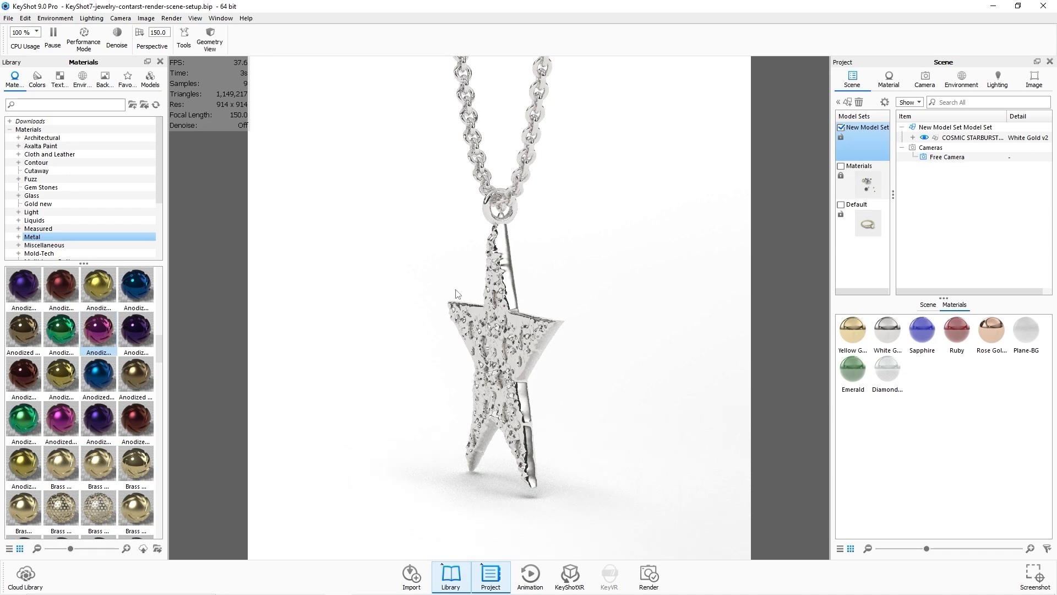
left_click_drag(456, 292, 650, 300)
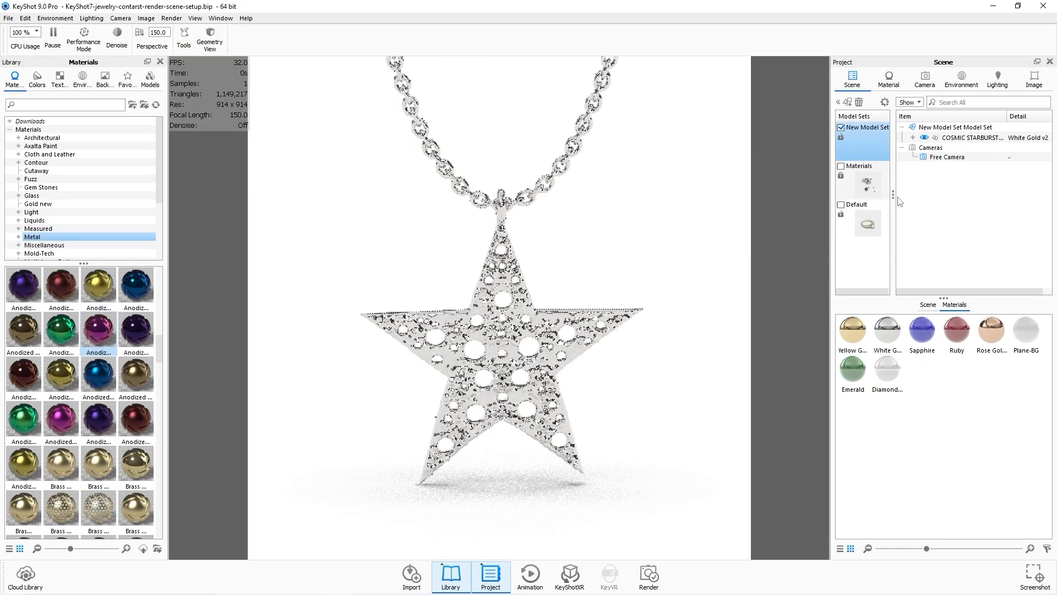
left_click(982, 138)
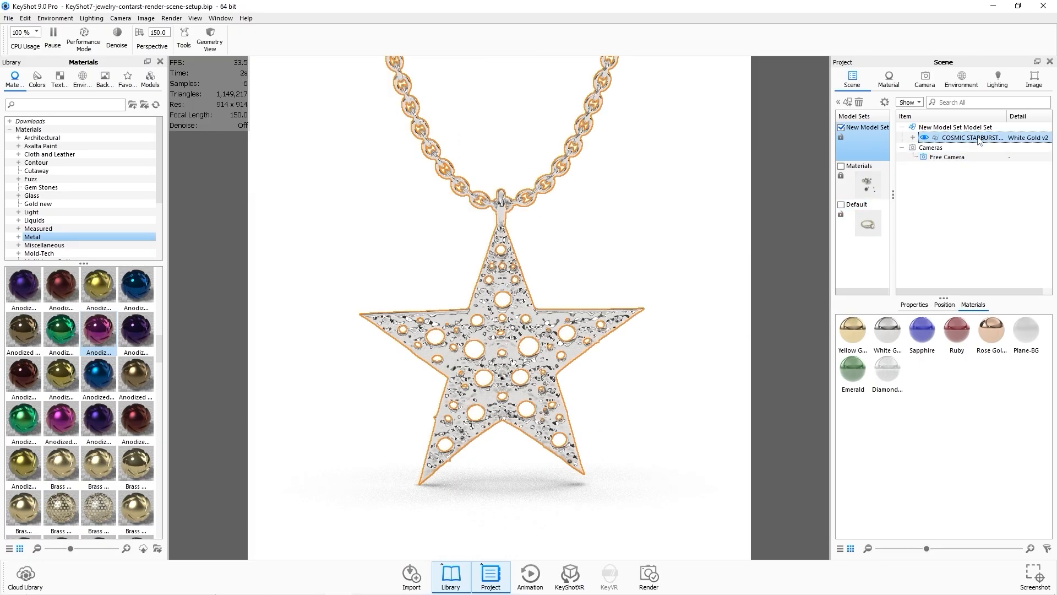
right_click(979, 137)
left_click(932, 202)
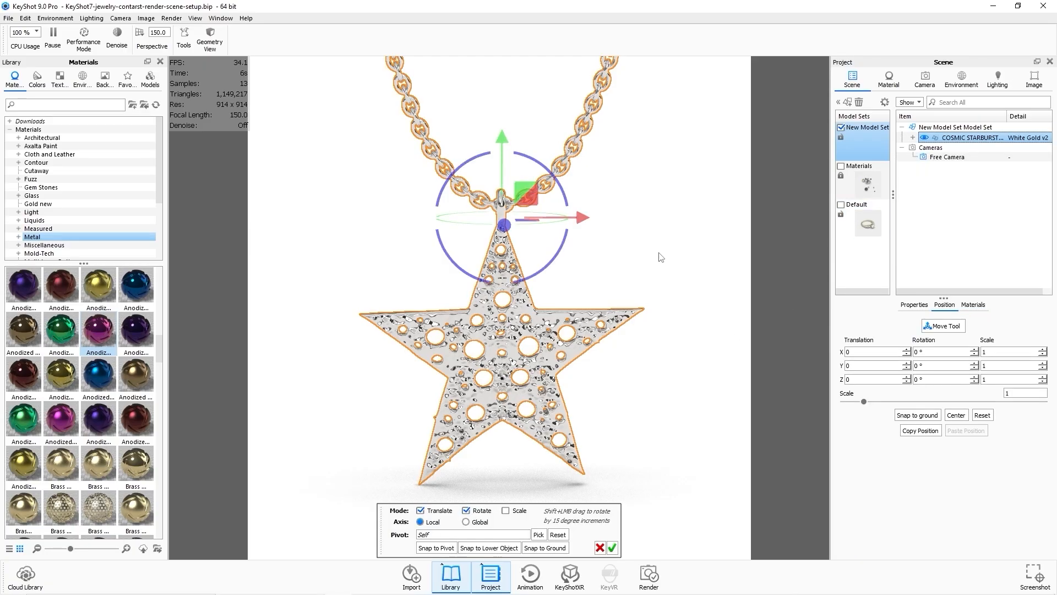
left_click_drag(661, 257, 632, 309)
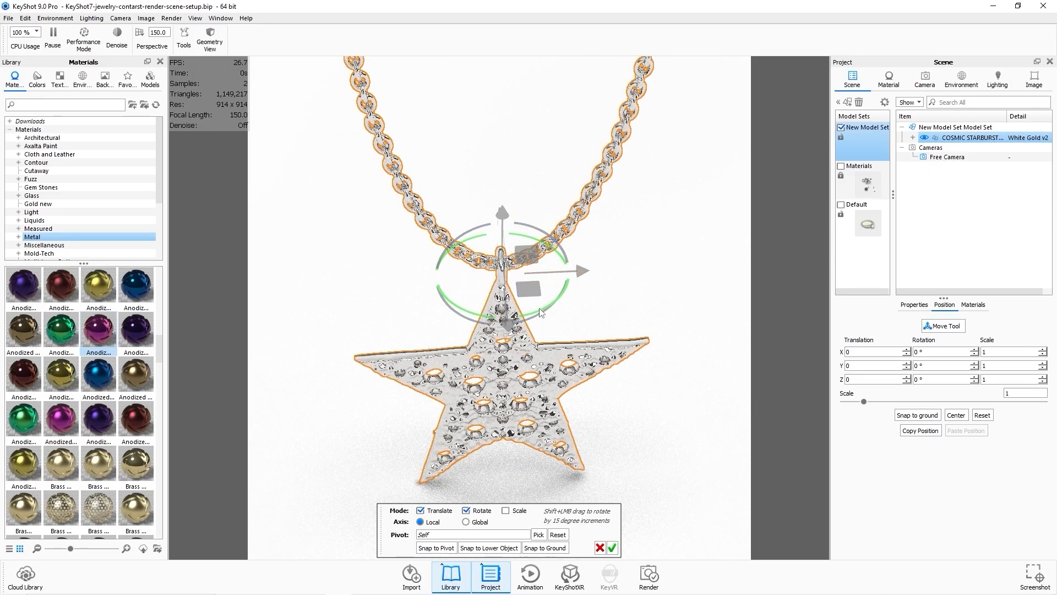
left_click_drag(542, 312, 474, 312)
left_click(612, 547)
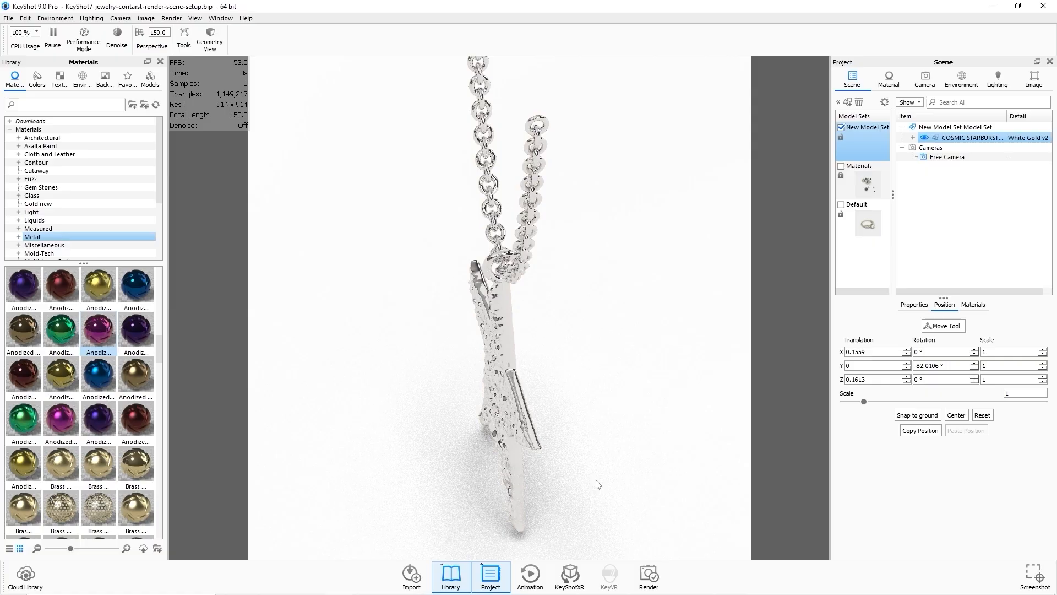
Adjust the environment lighting height to 0.329 and its rotation to 103.5°.
left_click_drag(598, 484, 592, 354)
key("f")
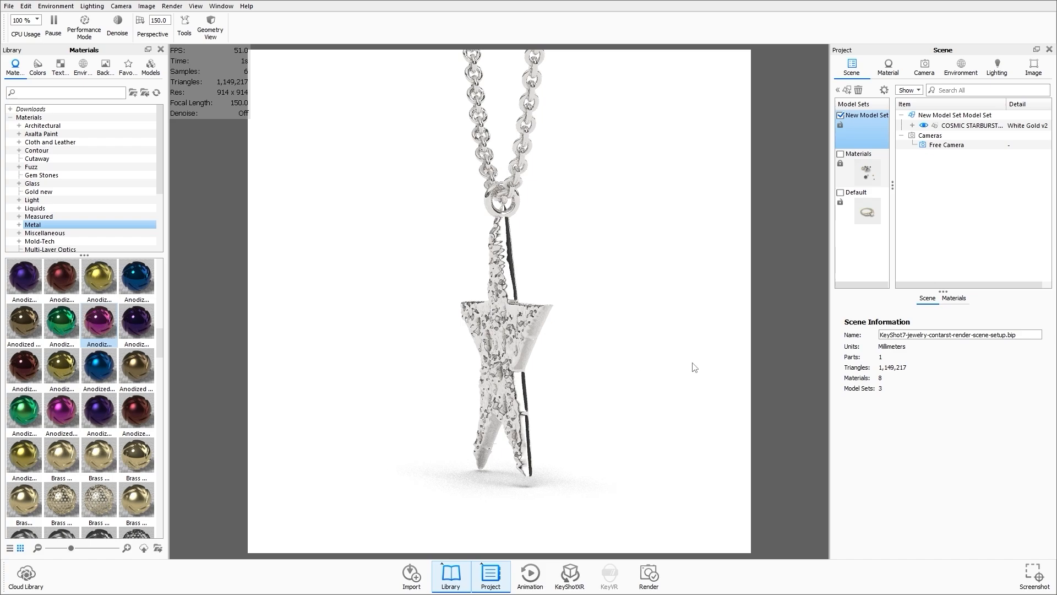
left_click(964, 71)
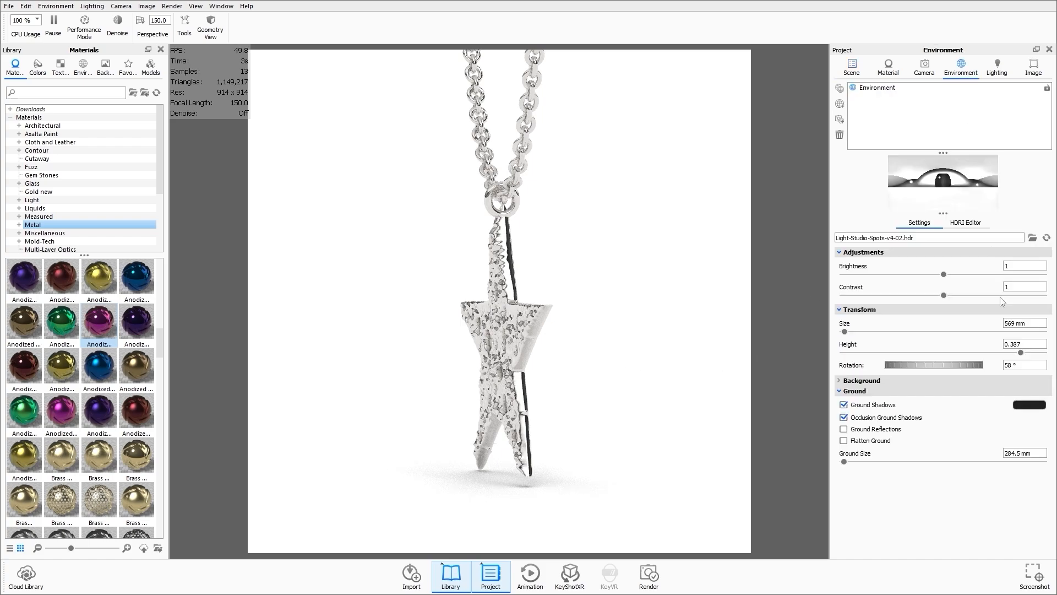
left_click_drag(926, 364, 949, 361)
mouse_move(1017, 353)
left_mouse_down()
mouse_move(994, 353)
mouse_move(1009, 352)
left_mouse_up()
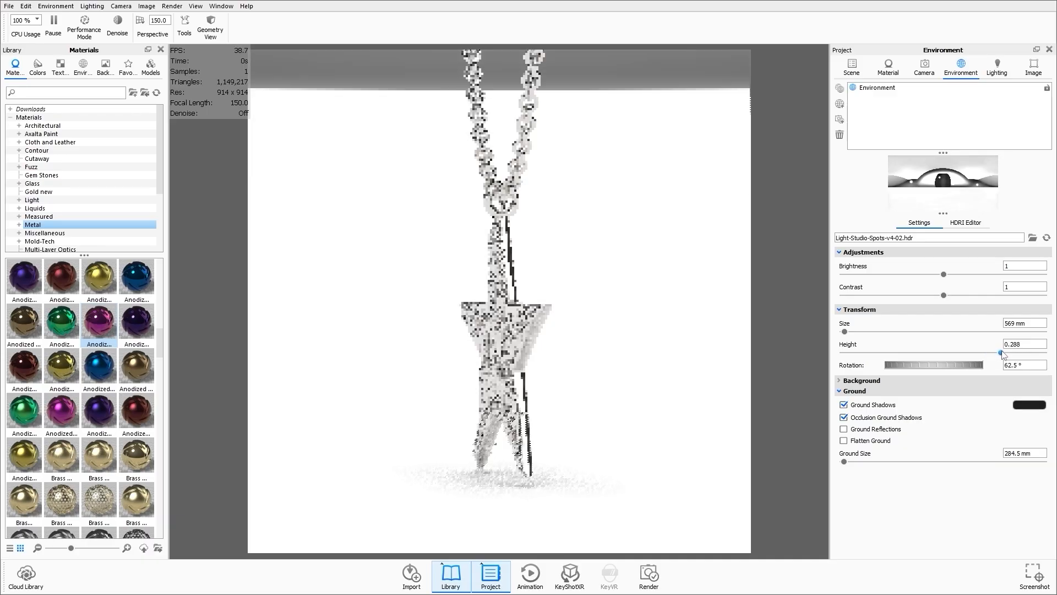
left_click_drag(937, 365, 928, 367)
left_click_drag(613, 354, 640, 348)
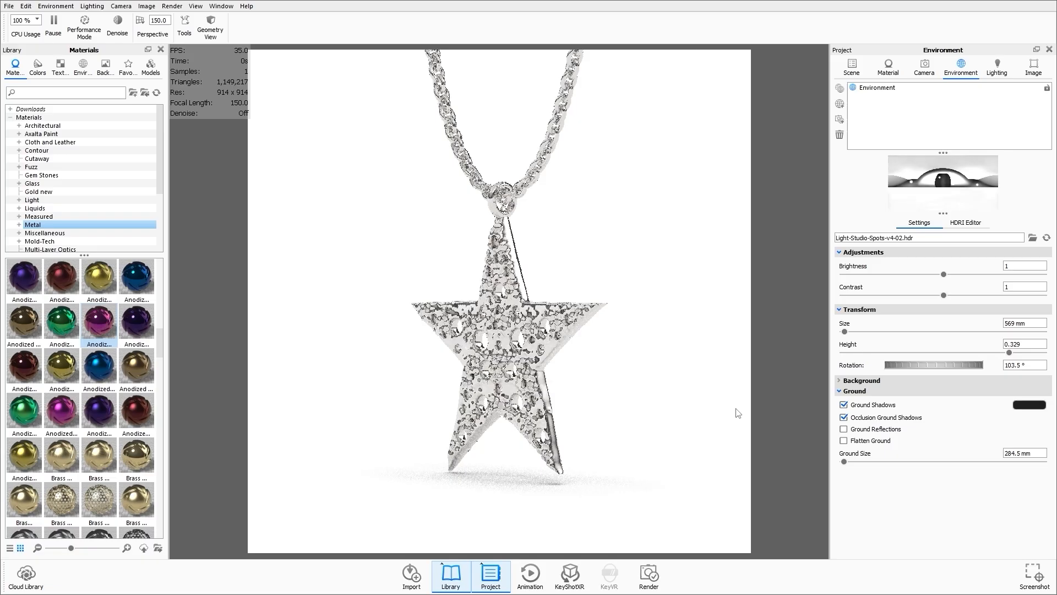
Render a still JPEG image at 1280 x 1280 px, then close the render window and the Render dialog.
left_click(652, 582)
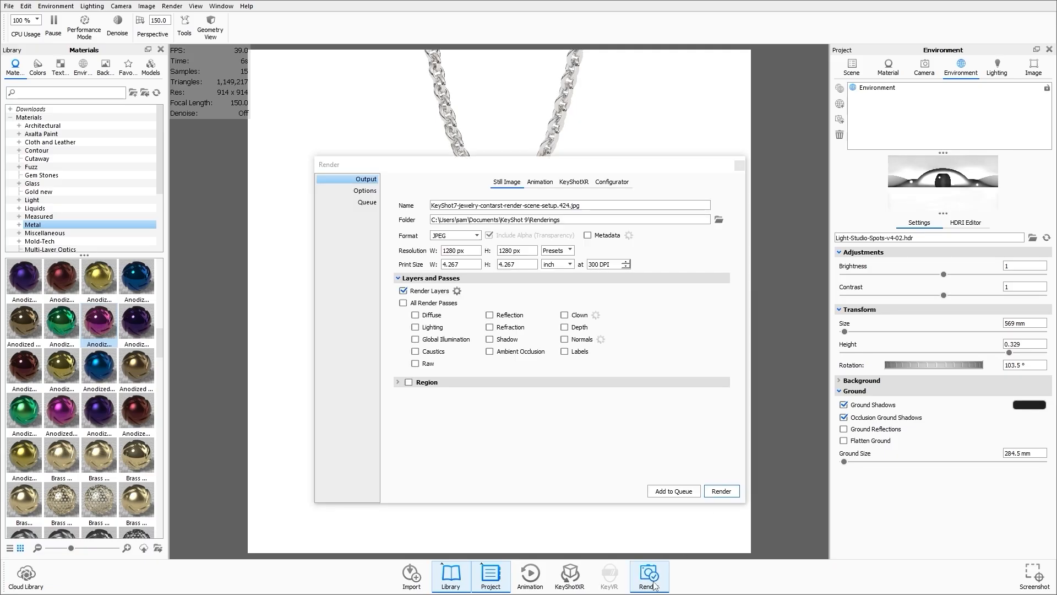
left_click(721, 490)
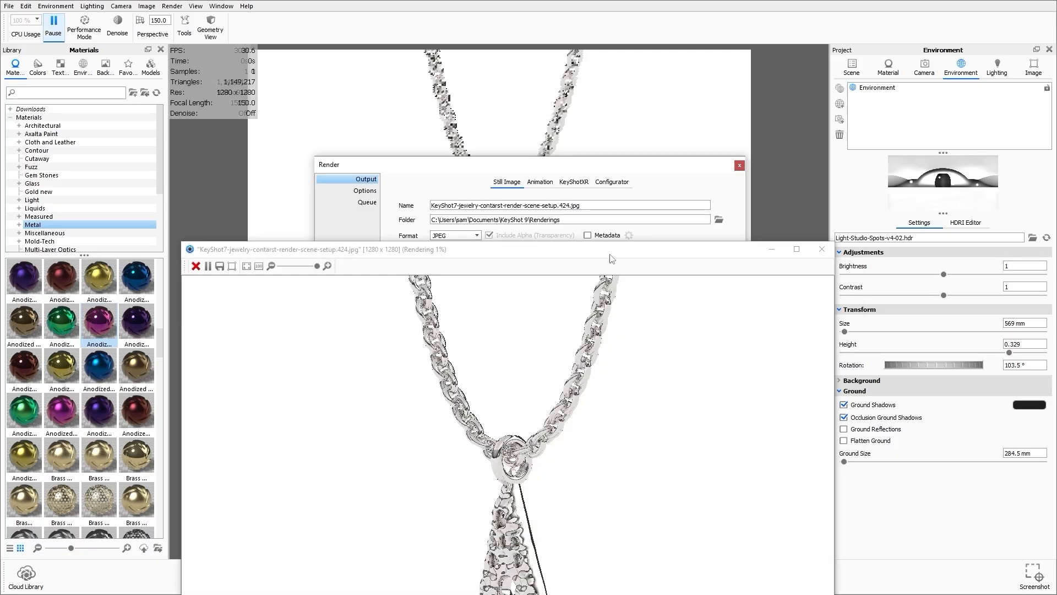
left_click_drag(621, 251, 621, 101)
left_click_drag(196, 96, 453, 51)
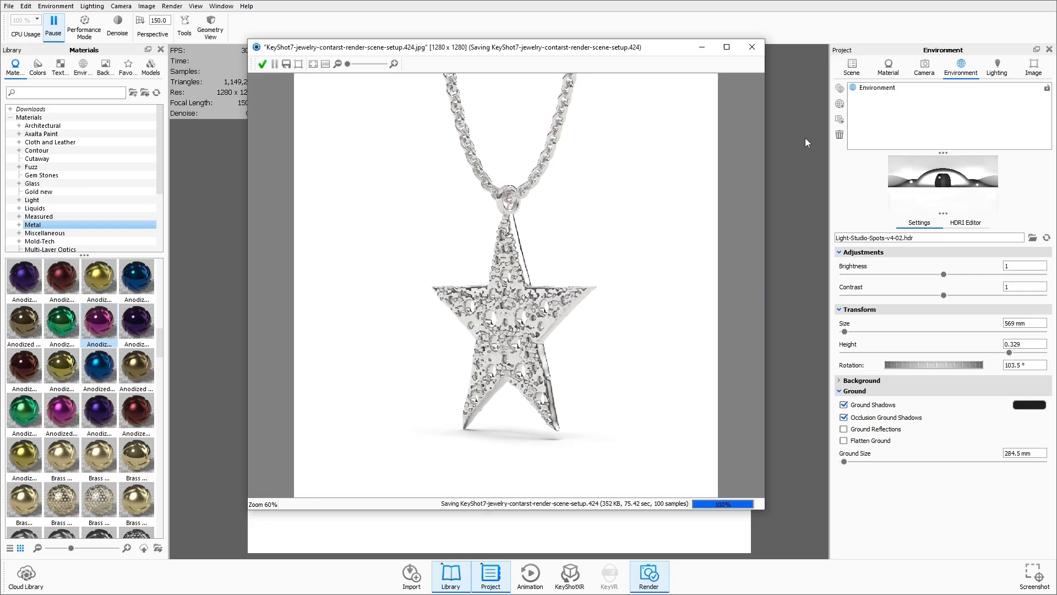
left_click(752, 48)
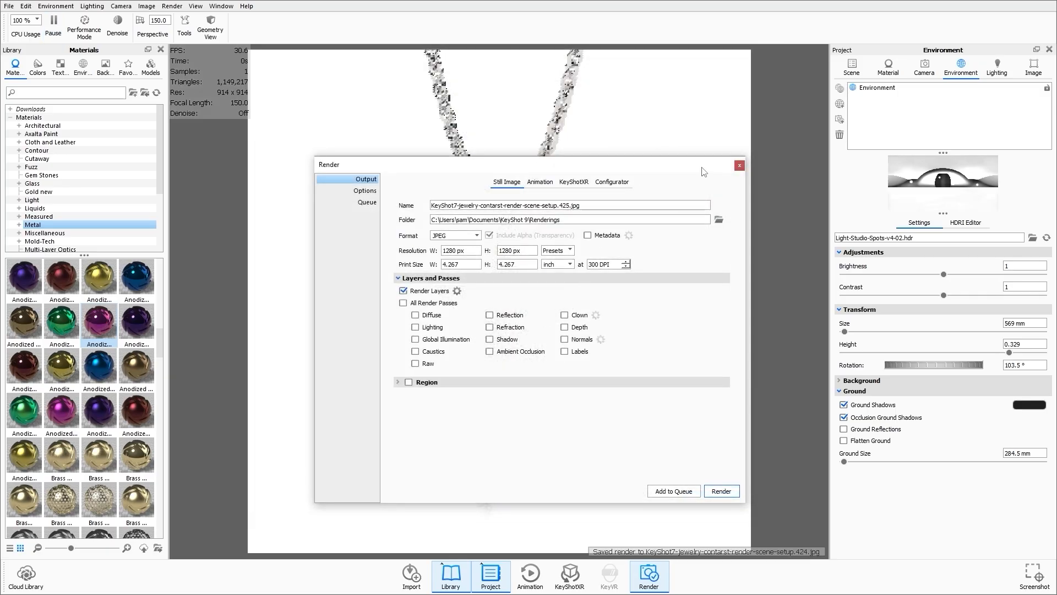
left_click(740, 163)
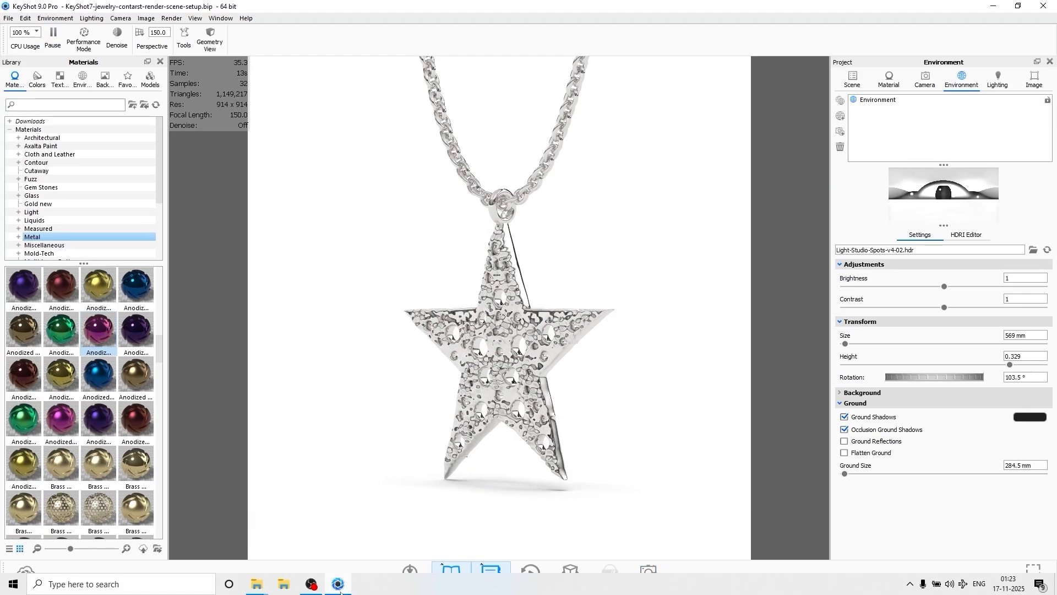
Open the new render JPG from the Renderings folder in Photos, inspect it, close it and return to KeyShot.
mouse_move(260, 583)
left_click(270, 548)
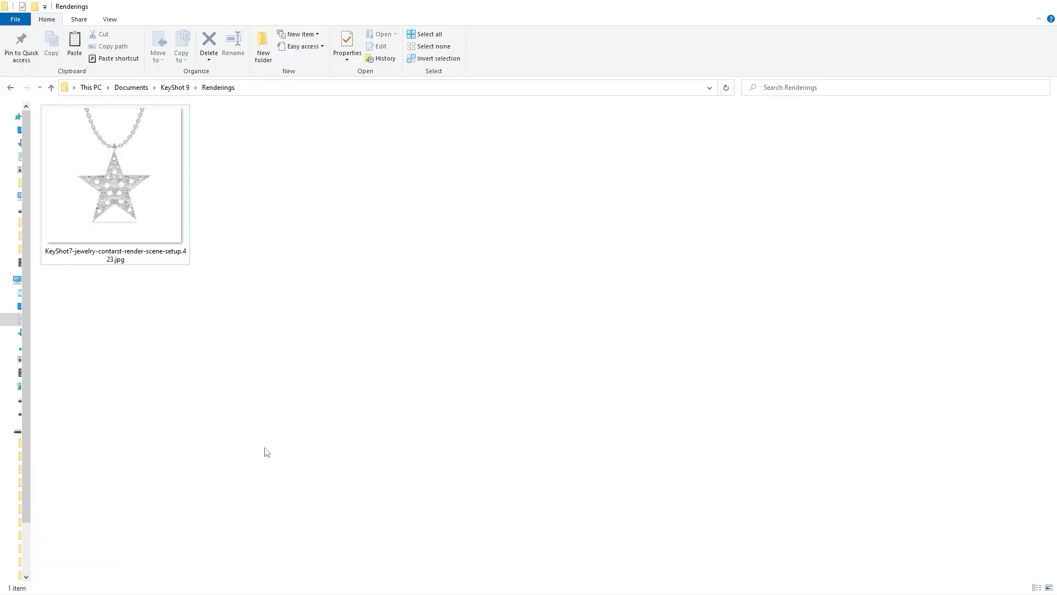
double_click(306, 239)
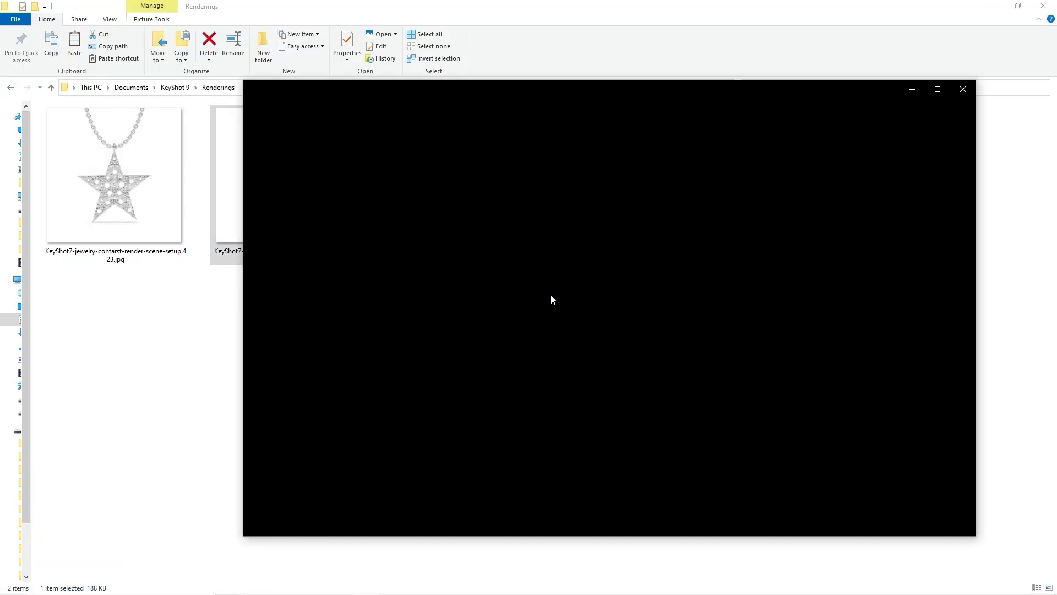
scroll(618, 340, "up", 3)
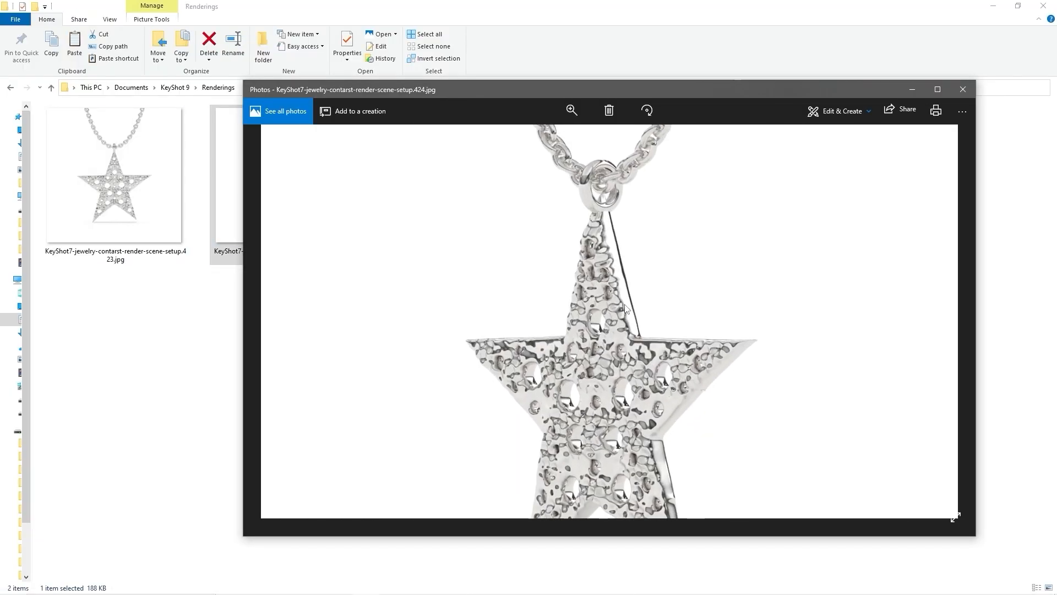
left_click_drag(617, 340, 615, 306)
scroll(617, 311, "down", 1)
scroll(617, 311, "down", 2)
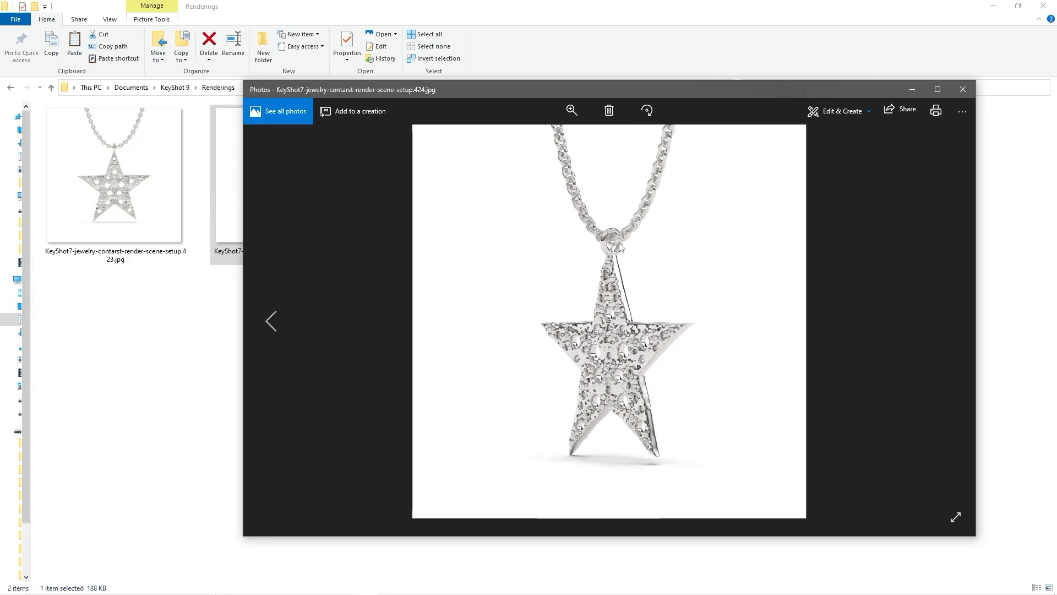
scroll(618, 241, "up", 3)
scroll(619, 241, "down", 3)
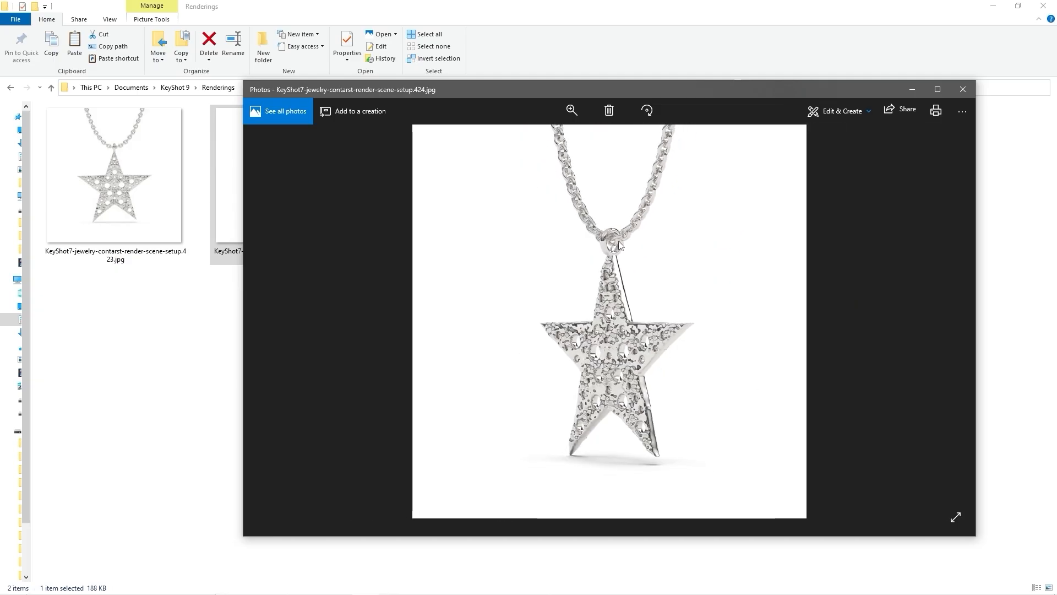
left_click(961, 90)
left_click(989, 6)
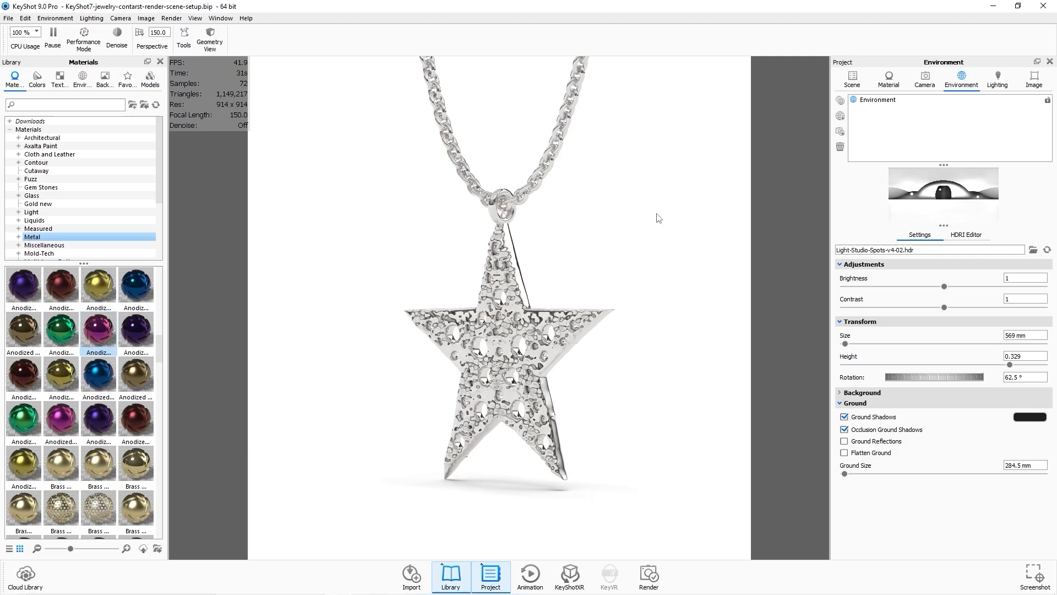
Undo the environment adjustments and the pendant rotation.
key("ctrl+z")
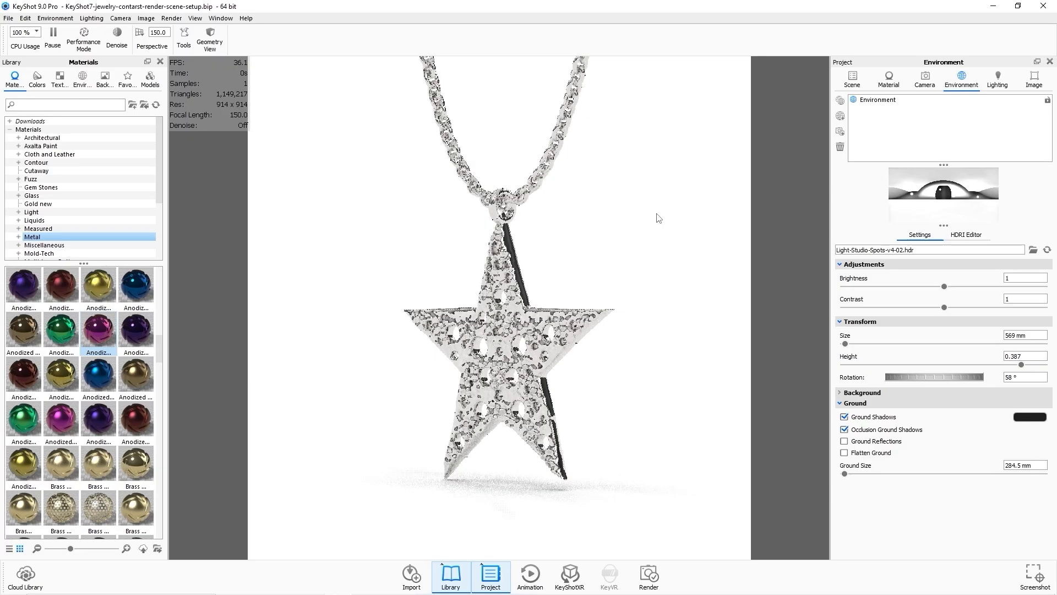
key("ctrl+z")
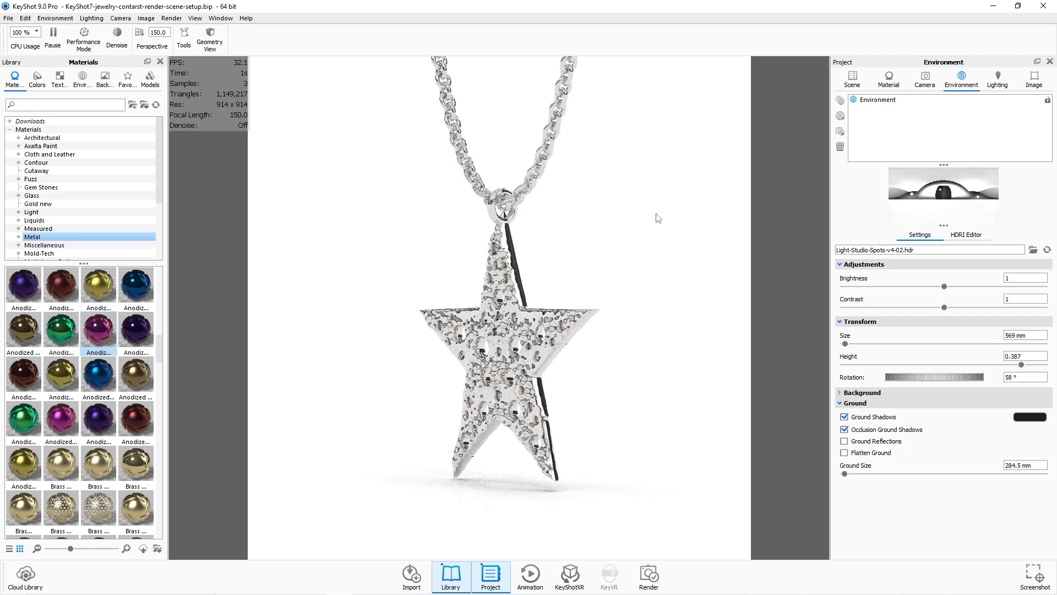
key("ctrl+z")
left_click_drag(656, 214, 566, 216)
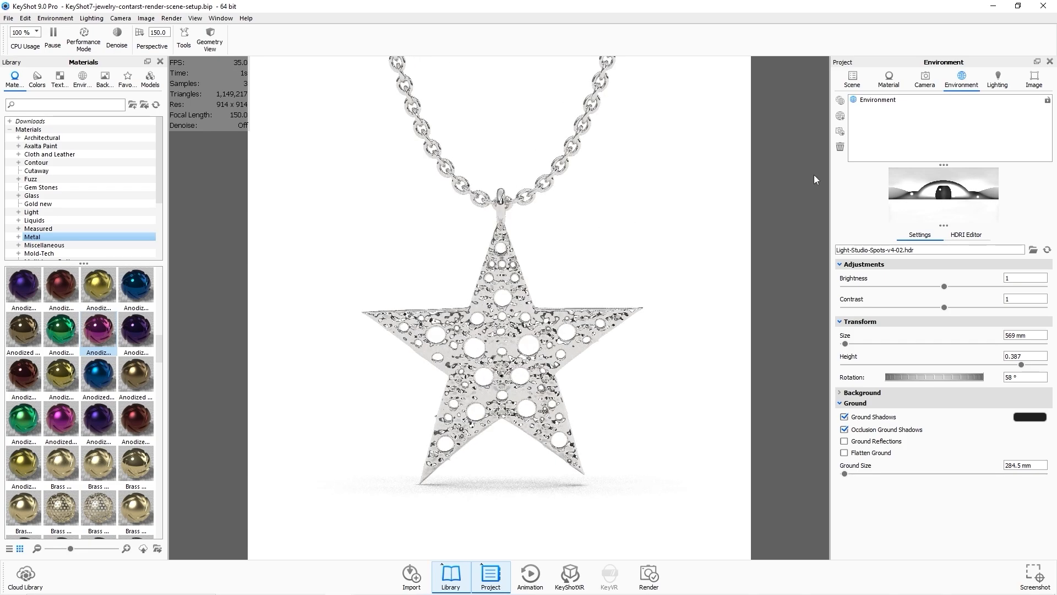
Rotate the pendant -90° about X to lay it flat and move it down toward the ground with the Move tool.
left_click(852, 80)
left_click(958, 137)
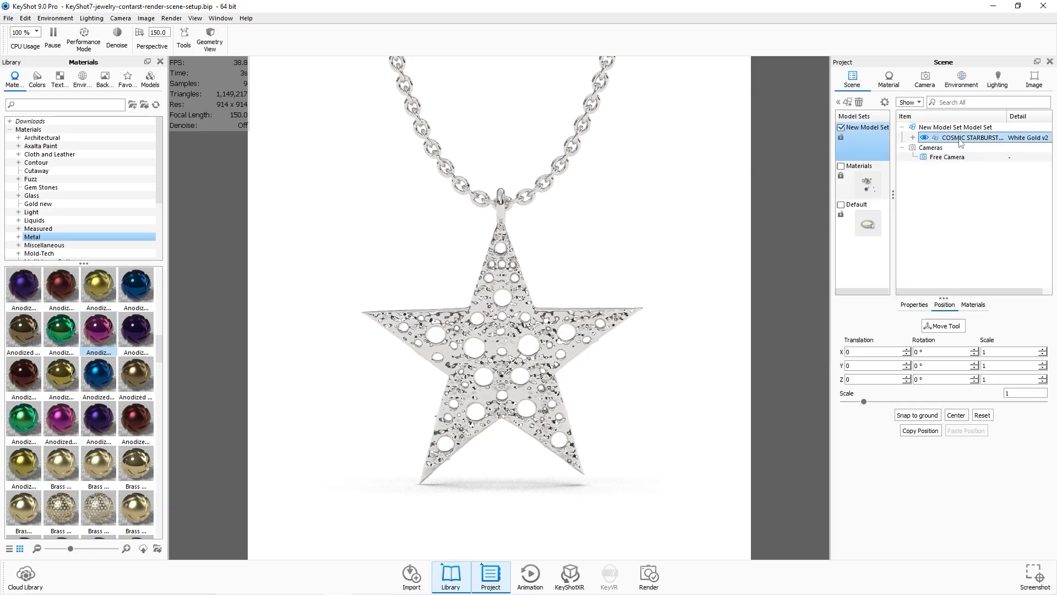
right_click(958, 138)
left_click(928, 204)
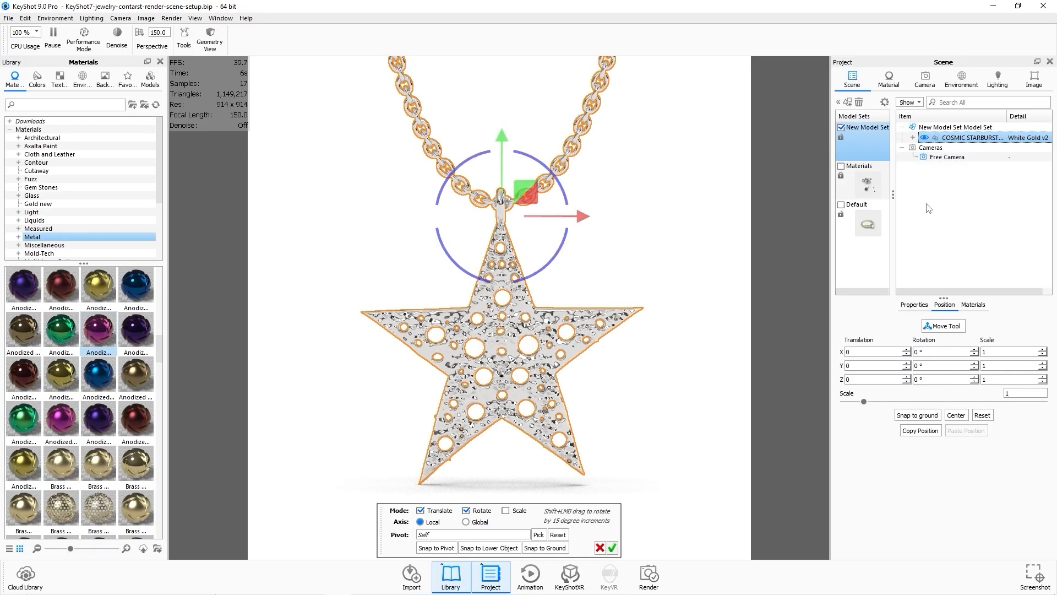
left_click_drag(679, 224, 488, 275)
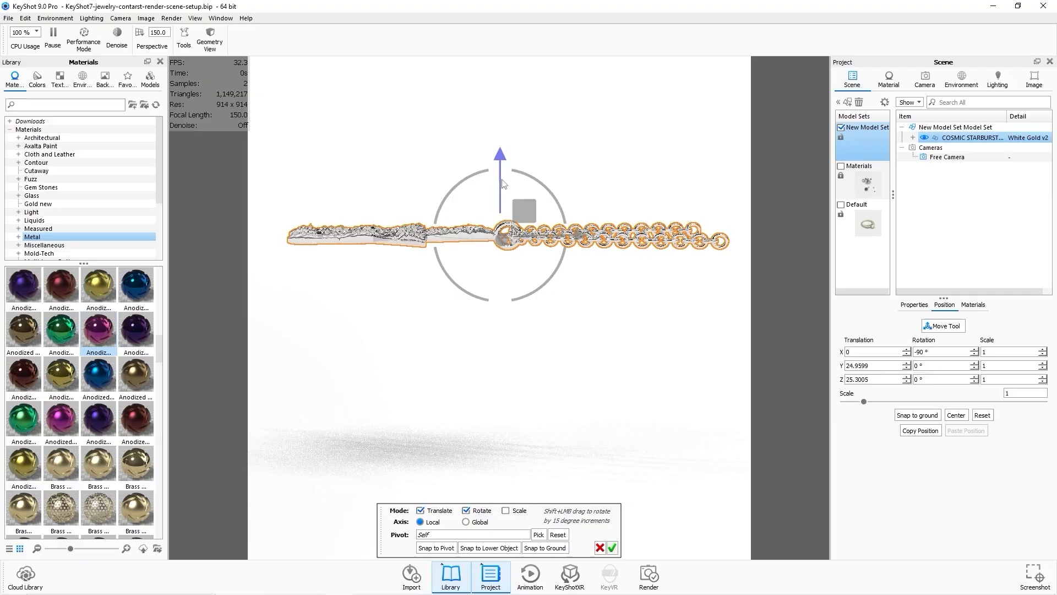
left_click_drag(501, 159, 476, 366)
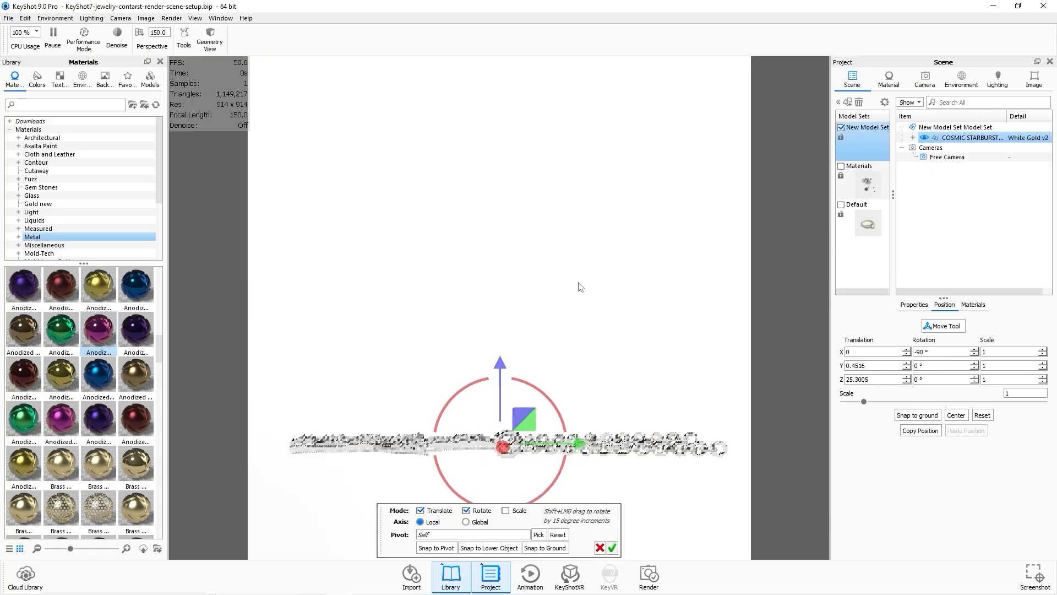
left_click_drag(578, 290, 611, 324)
left_click(612, 548)
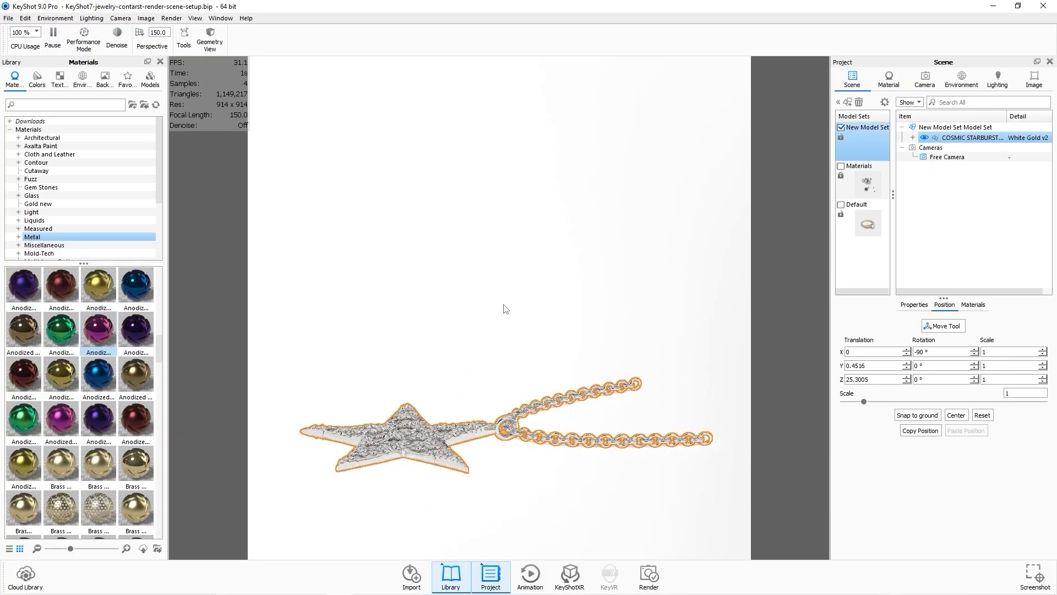
Set the environment lighting rotation to 40.5°.
left_click(506, 308)
left_click_drag(469, 309, 682, 332)
scroll(607, 357, "up", 5)
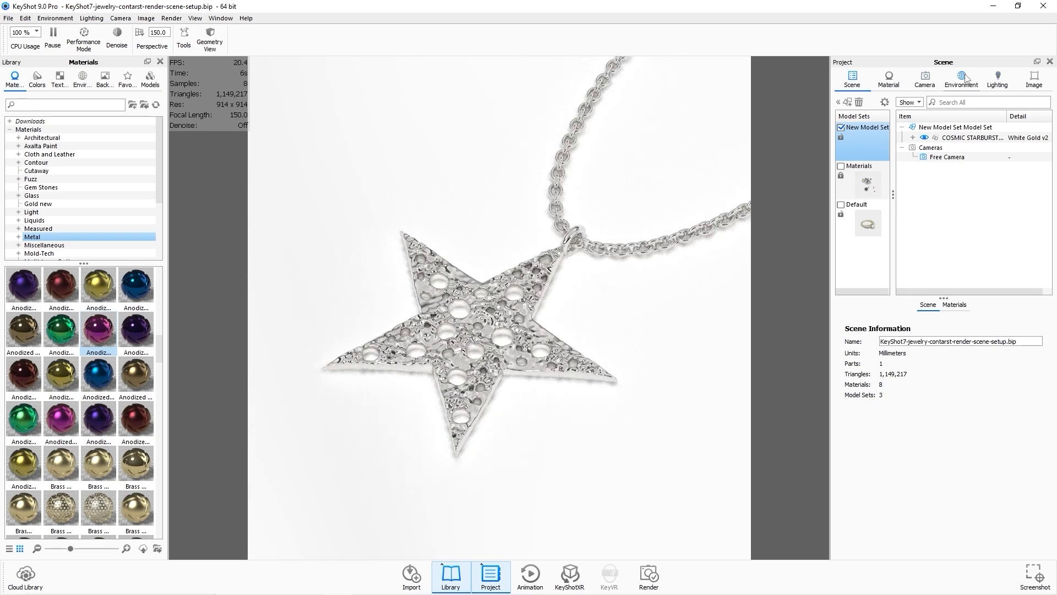
left_click(965, 78)
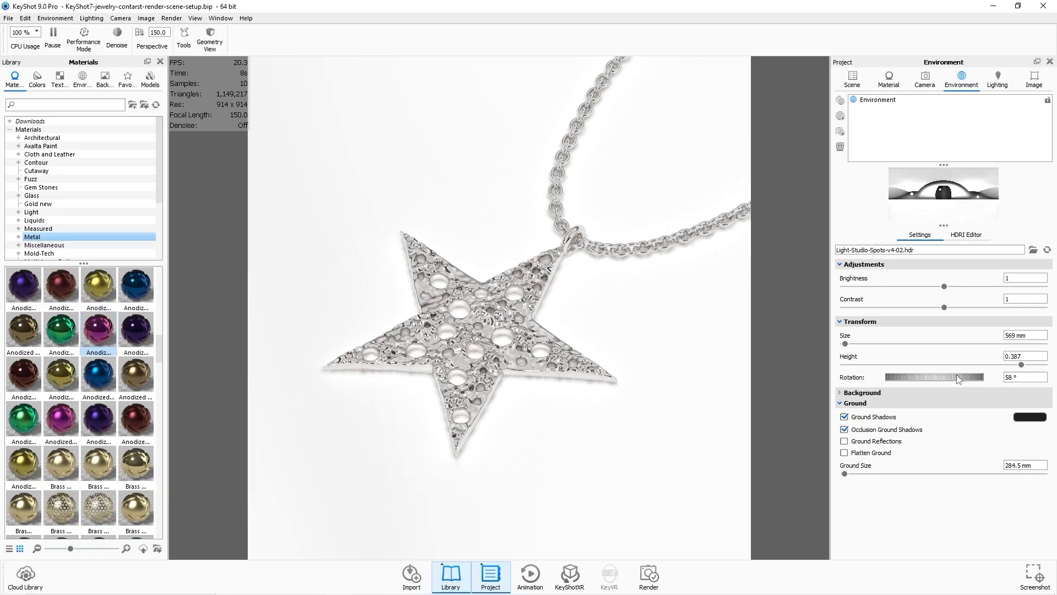
mouse_move(950, 374)
left_mouse_down()
mouse_move(962, 375)
mouse_move(927, 375)
mouse_move(961, 375)
left_mouse_up()
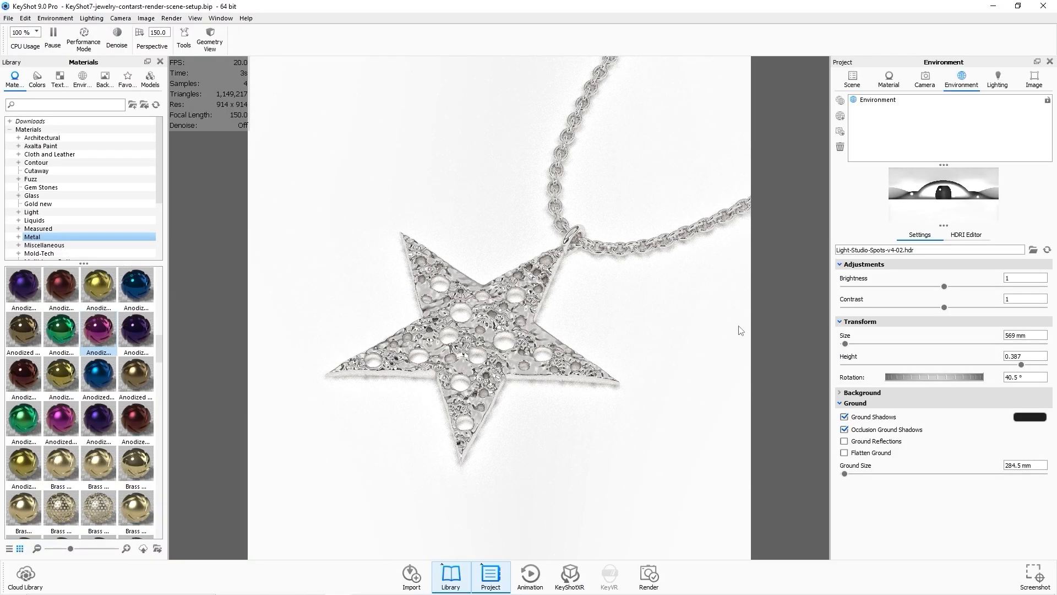
Render a still JPEG image of the flat pendant at 1280 x 1280 px.
left_click(653, 574)
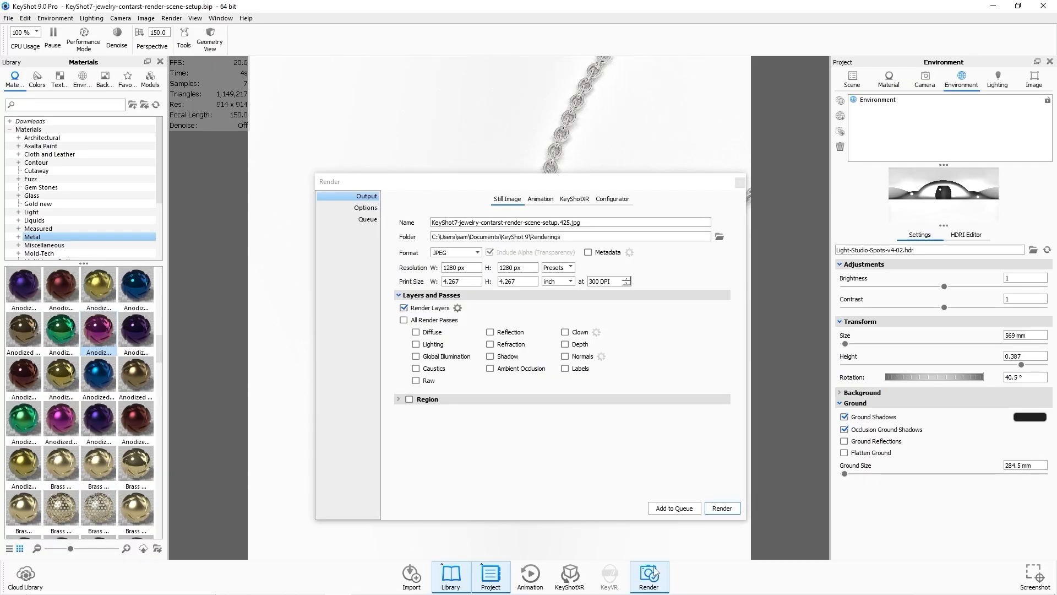
left_click(719, 505)
left_click_drag(595, 278, 591, 92)
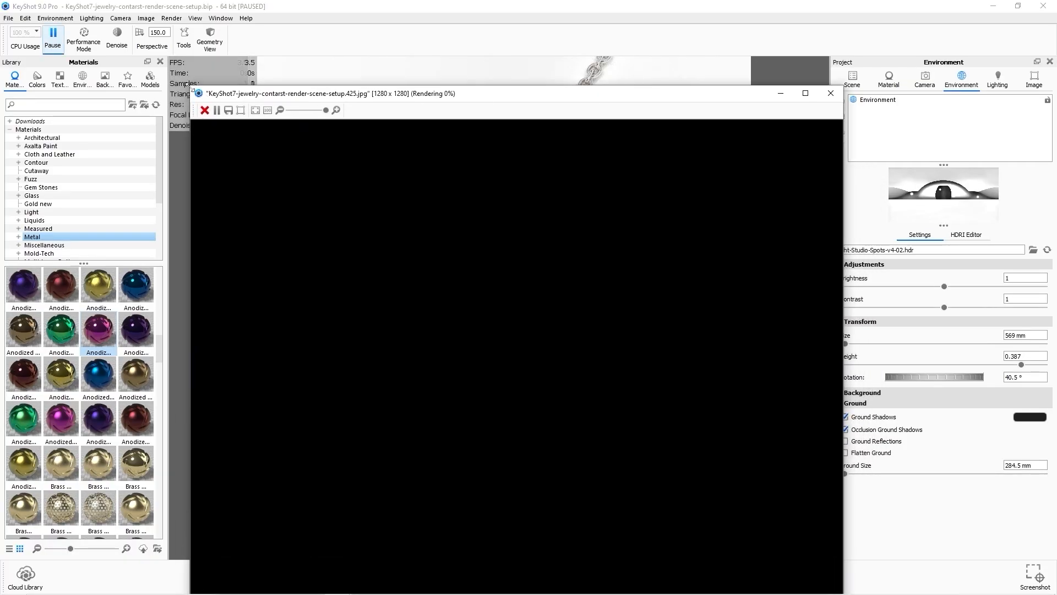
left_click_drag(190, 86, 358, 255)
left_click_drag(557, 269, 490, 79)
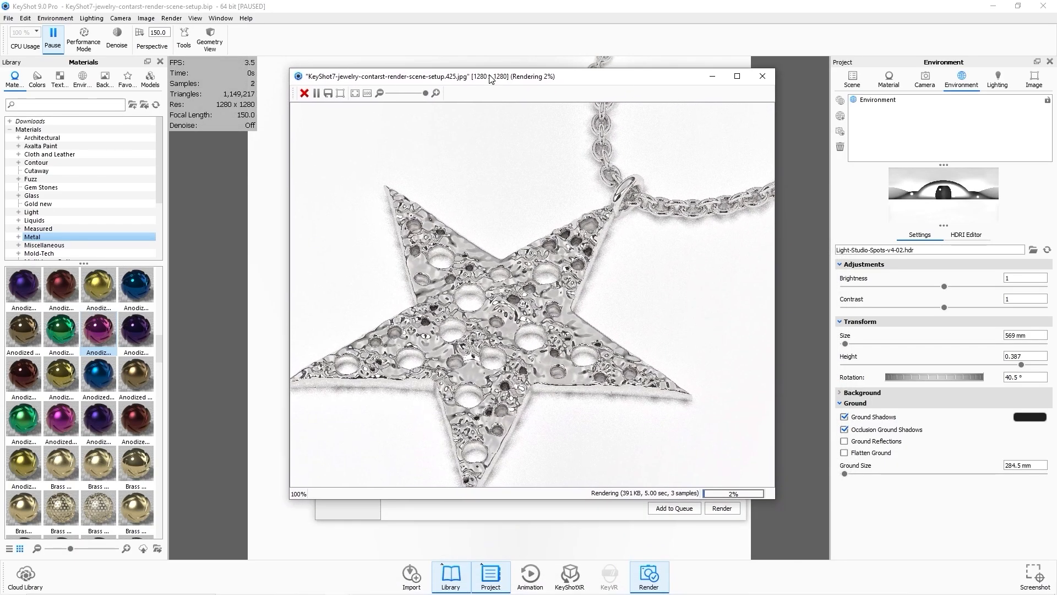
scroll(560, 268, "down", 5)
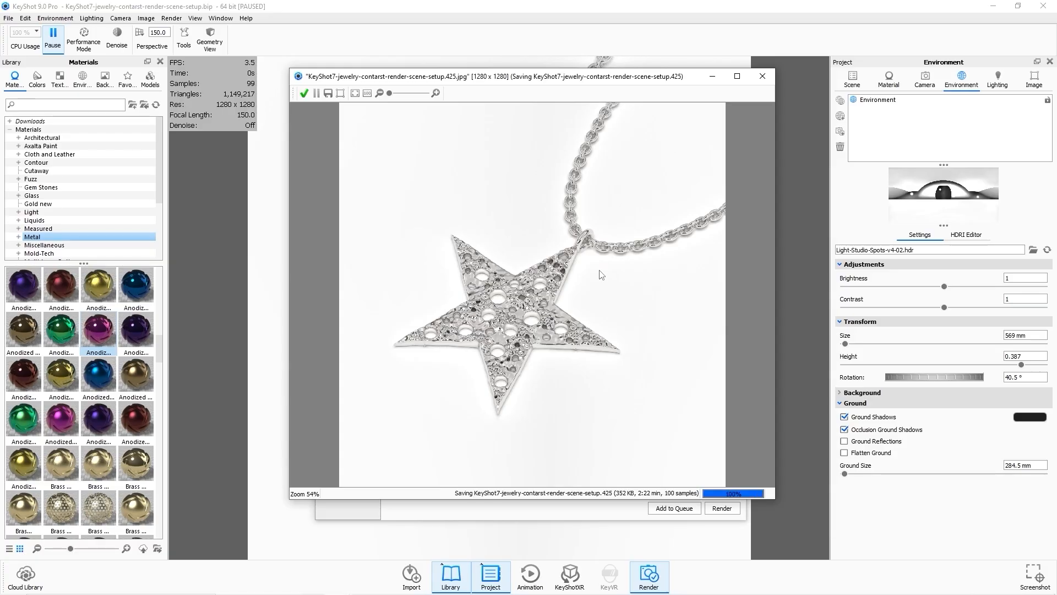
Close the render output window and Render dialog, and switch to the Renderings folder in File Explorer.
left_click(762, 76)
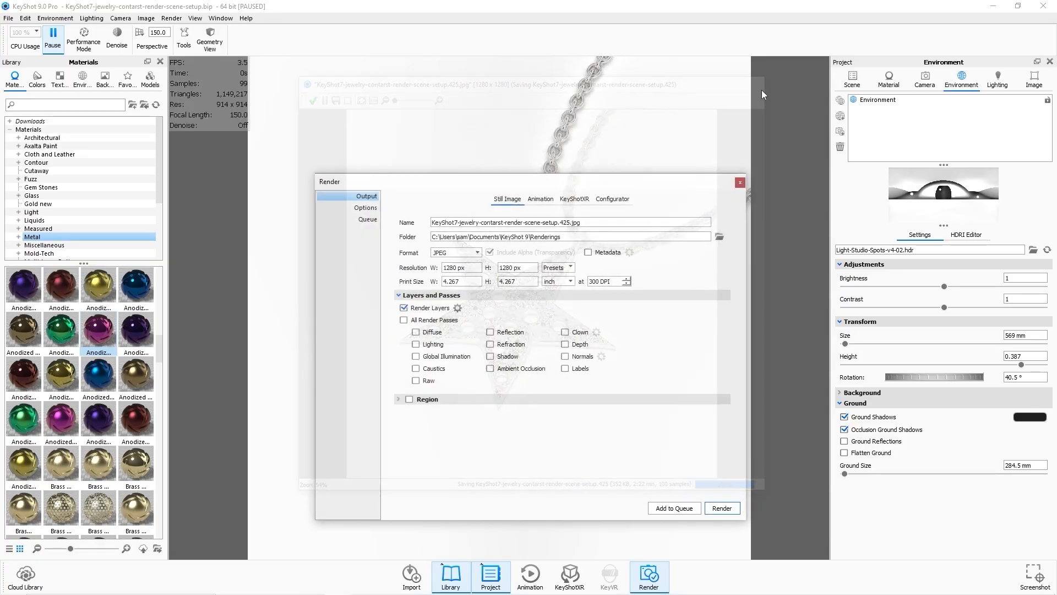
left_click(739, 182)
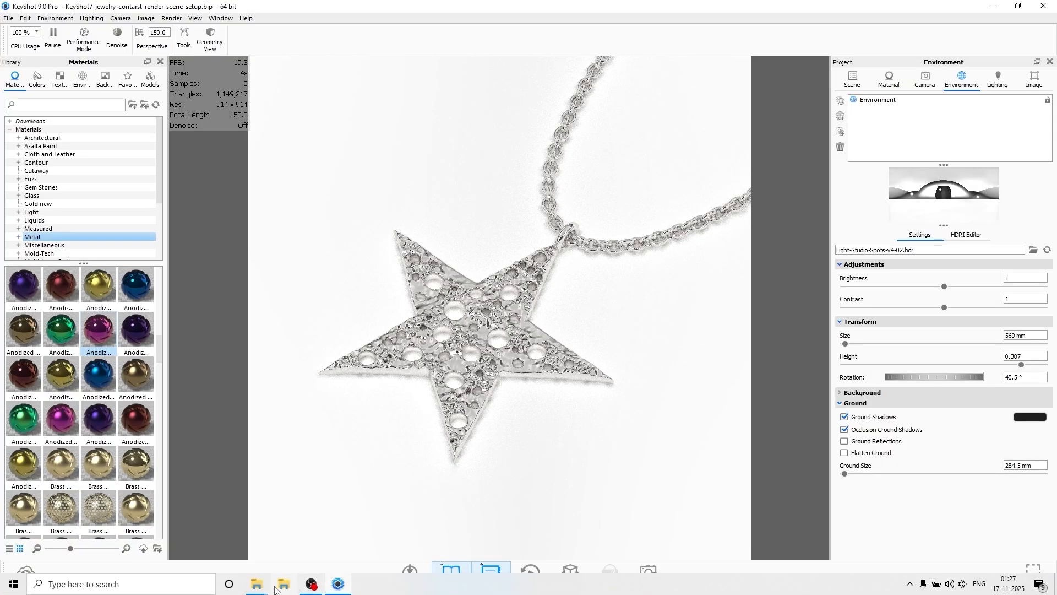
mouse_move(267, 590)
left_click(296, 550)
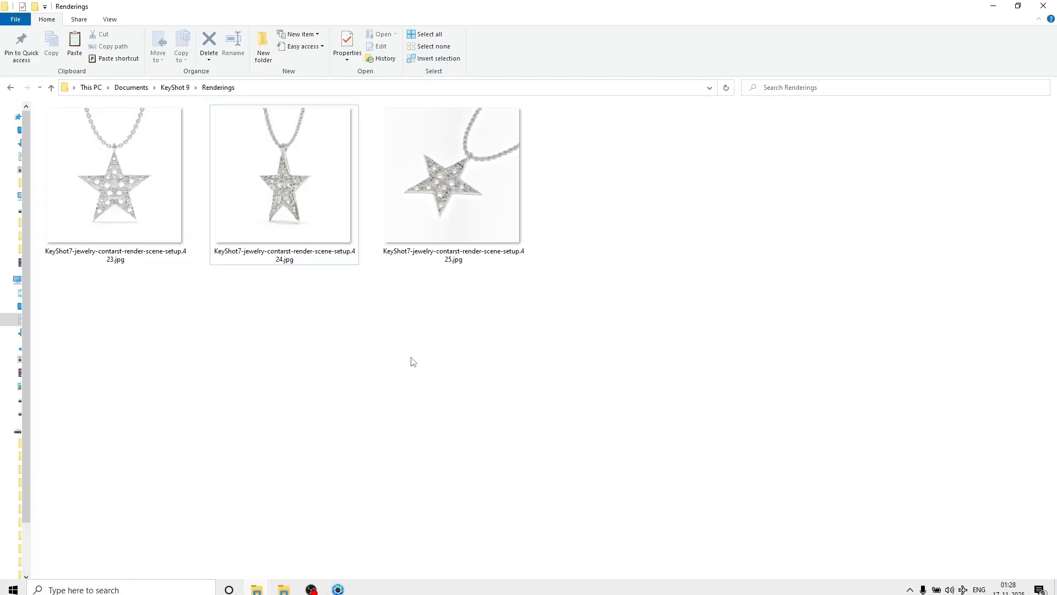
Open the rendered JPEG images in Photos and compare them, zooming in on the star pendant details.
double_click(436, 222)
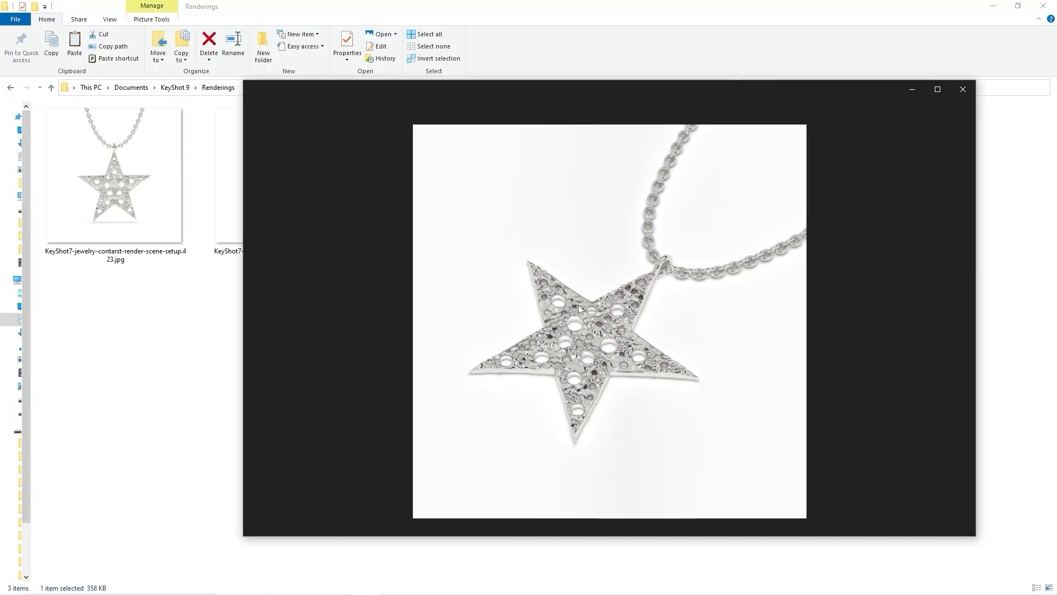
scroll(593, 327, "up", 2)
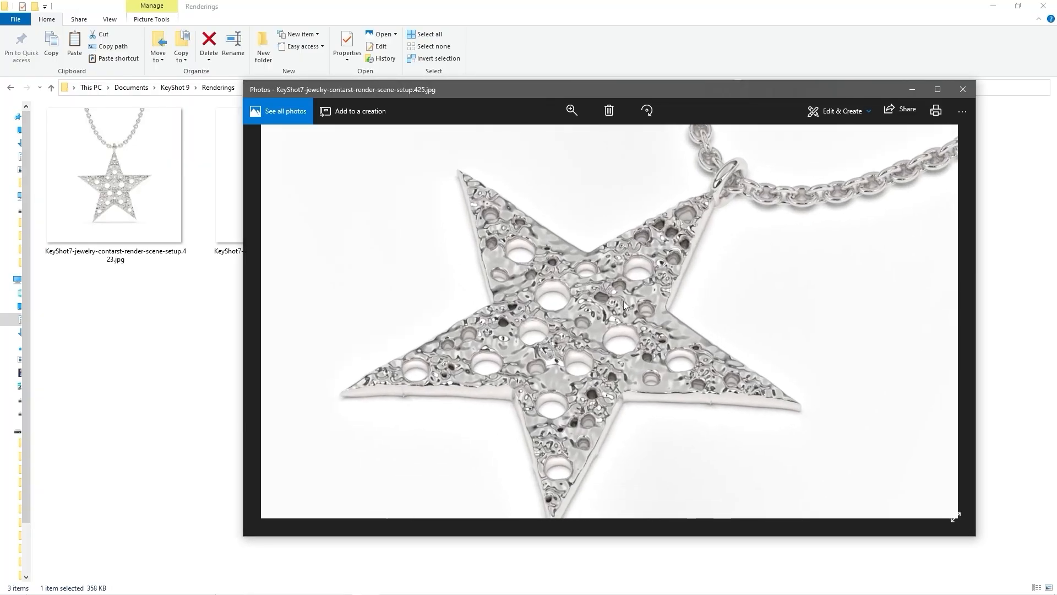
scroll(520, 357, "up", 1)
scroll(748, 332, "up", 2)
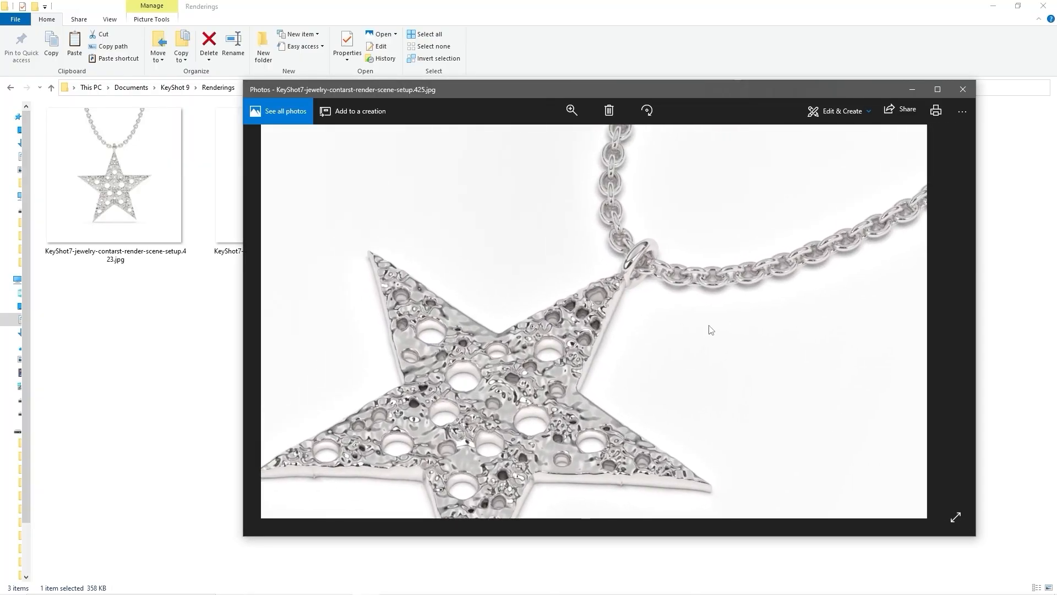
scroll(670, 379, "down", 3)
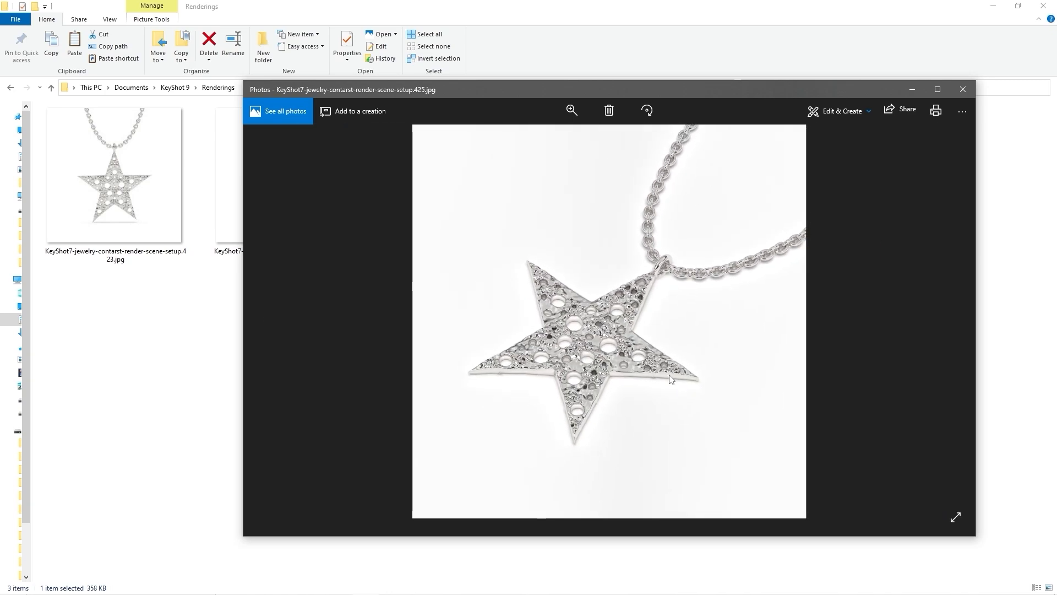
key("Left")
key("Left")
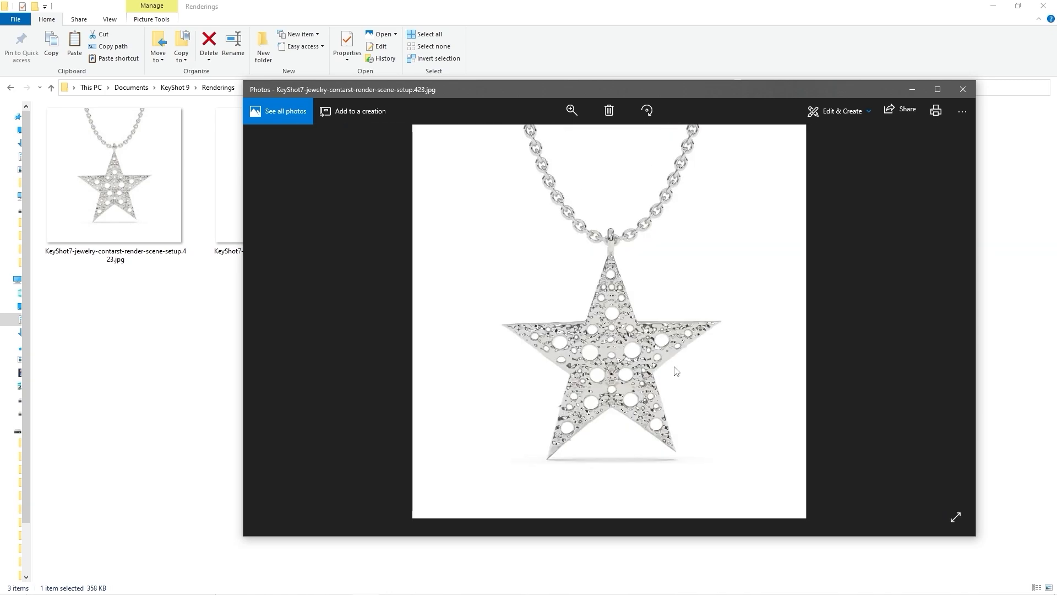
key("Right")
key("Right")
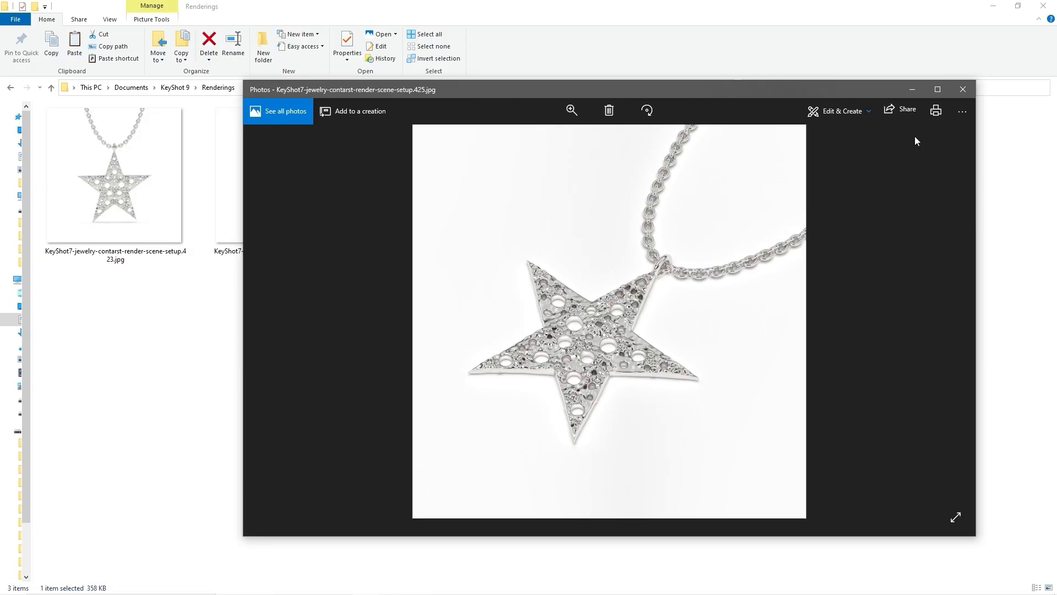
left_click(963, 89)
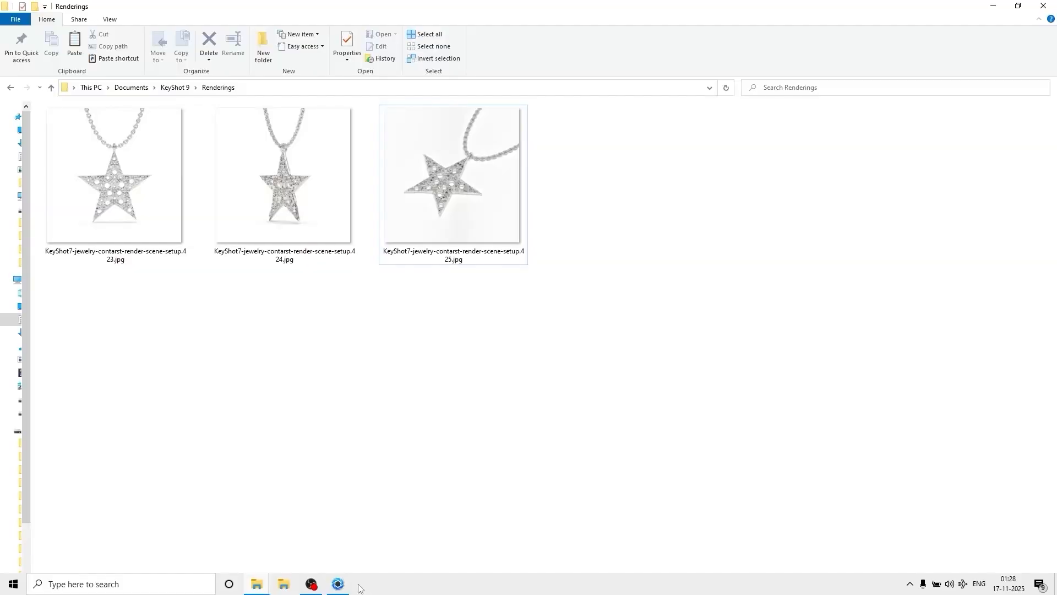
Return to KeyShot and hide the star pendant's model set in the scene.
left_click(347, 585)
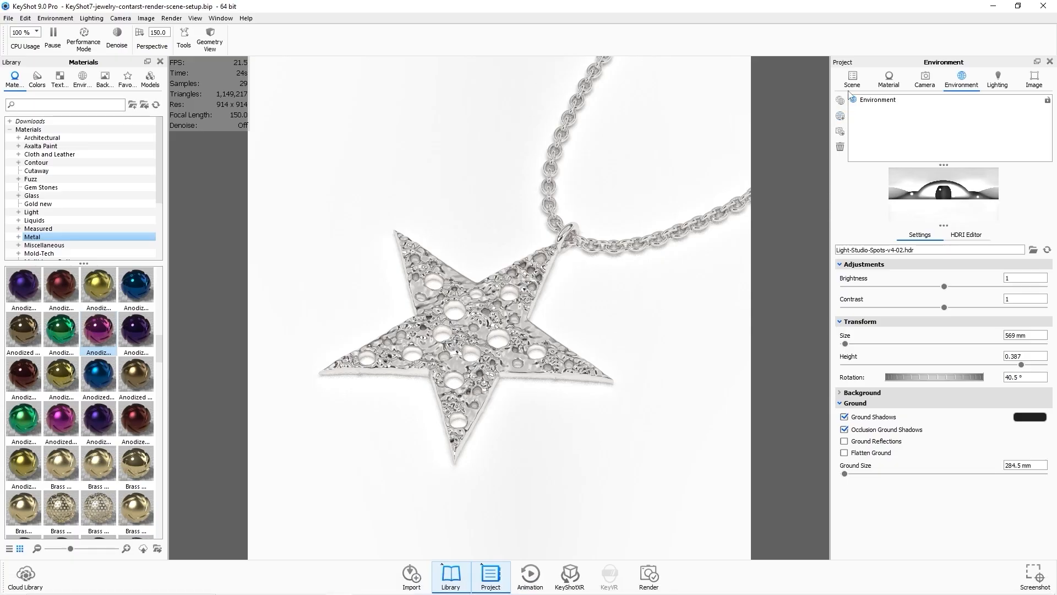
left_click(851, 82)
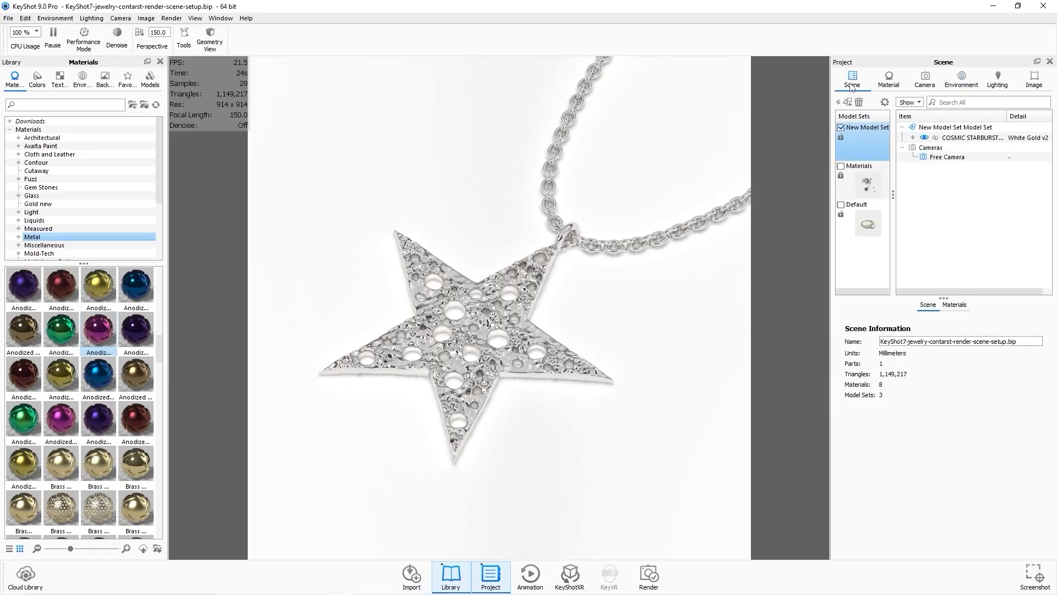
left_click(840, 128)
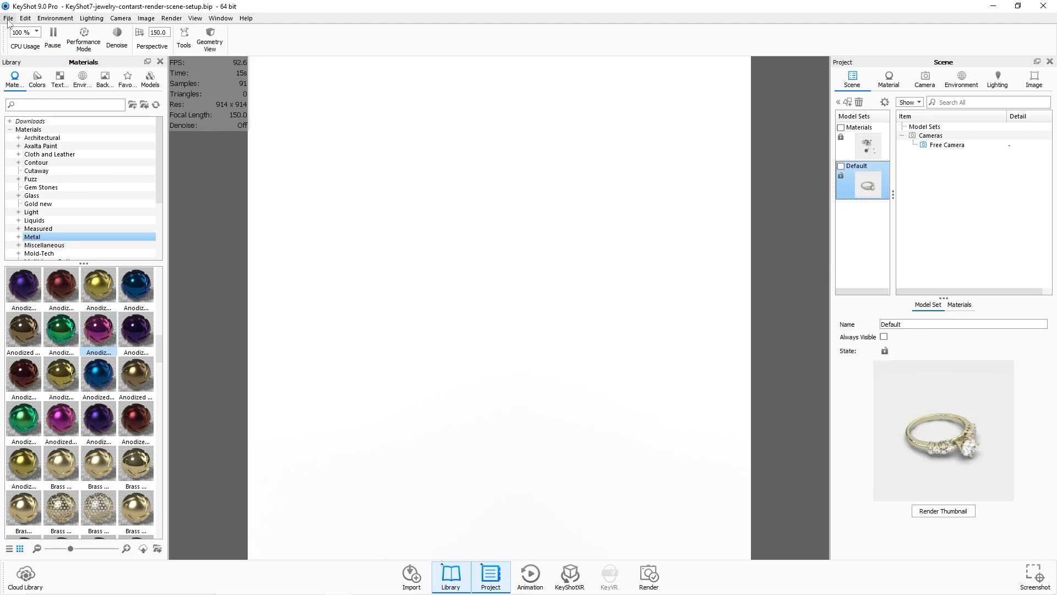
Import Ram Silhouette-render.obj into the scene.
left_click(9, 18)
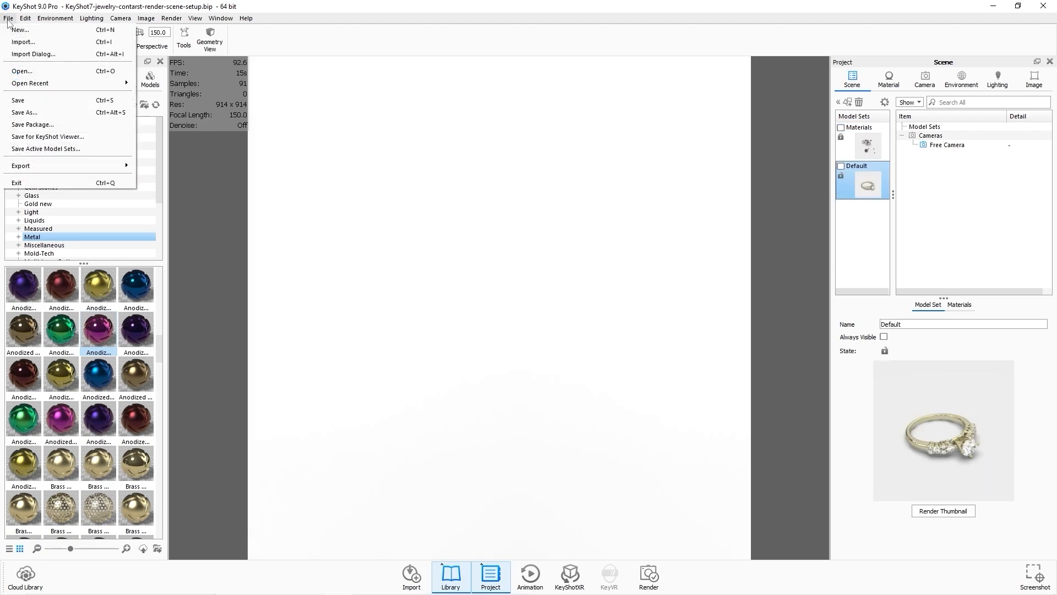
left_click(23, 43)
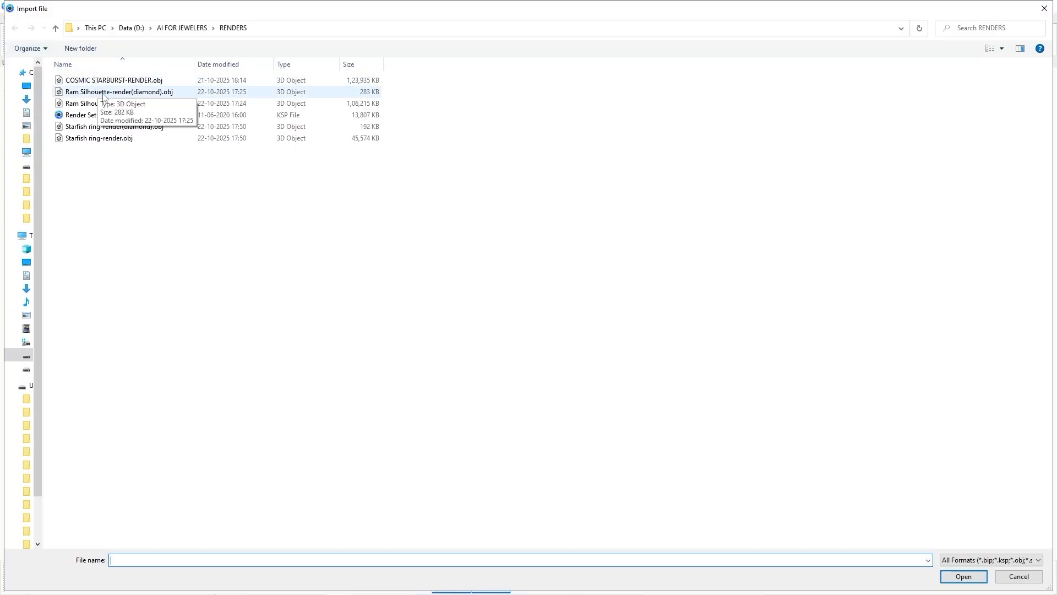
left_click(112, 103)
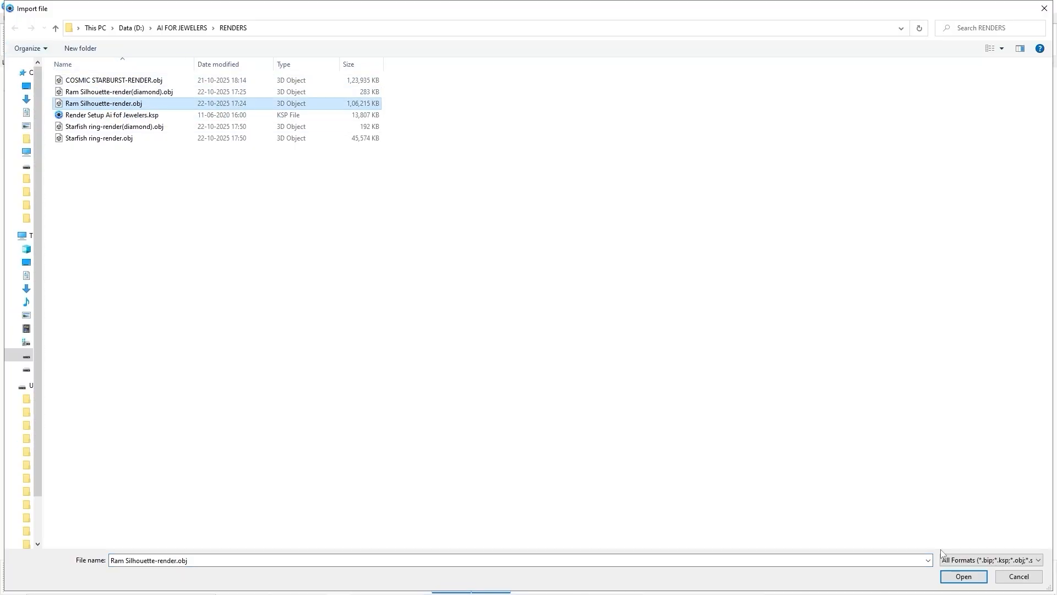
left_click(964, 576)
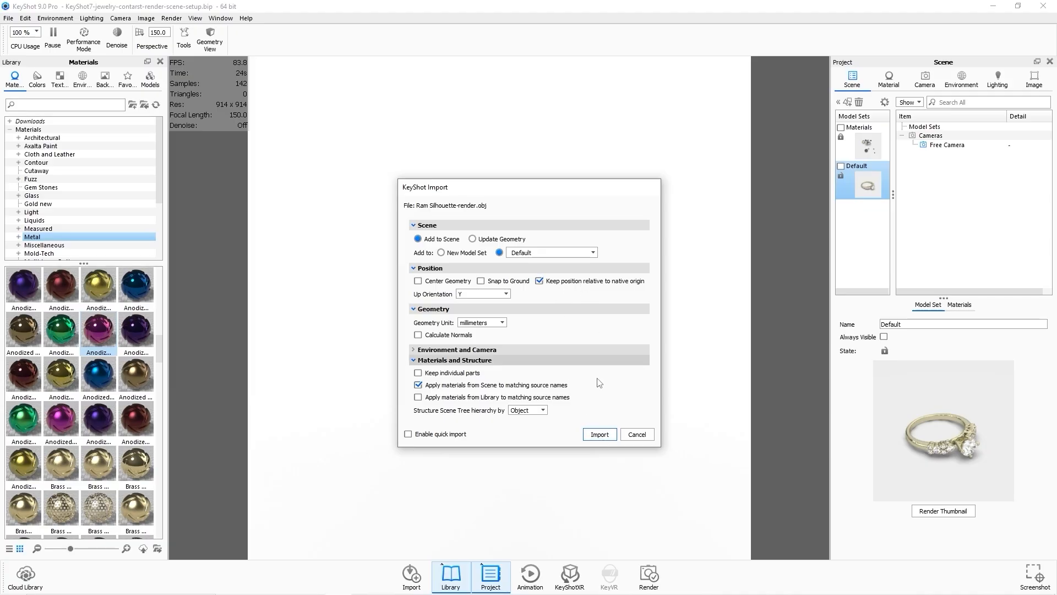
left_click(600, 434)
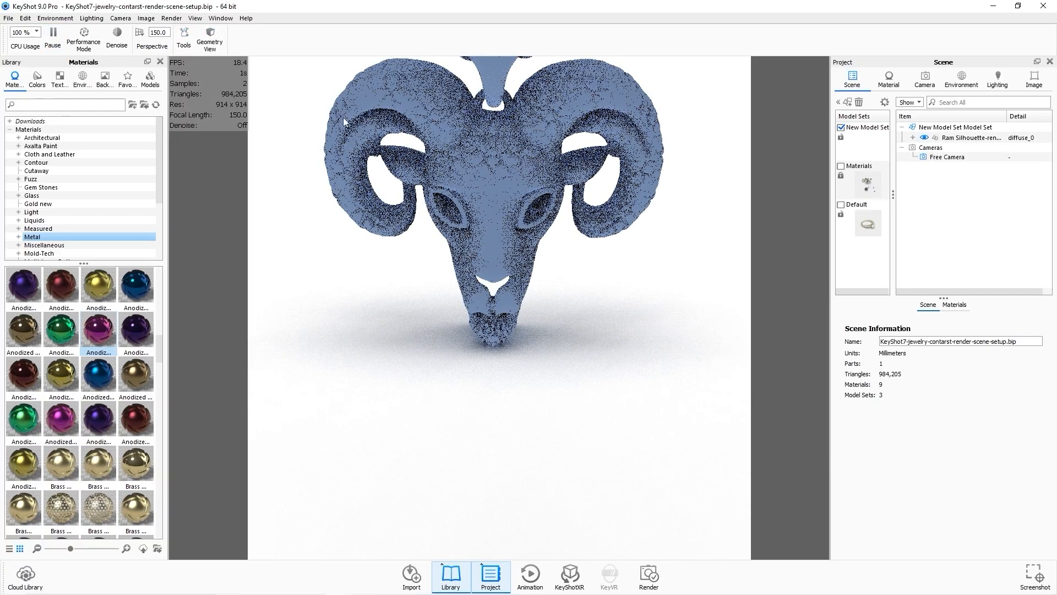
Import Ram Silhouette-render(diamond).obj into the same model set.
left_click_drag(494, 170, 514, 286)
middle_click_drag(513, 285, 495, 347)
scroll(494, 347, "down", 5)
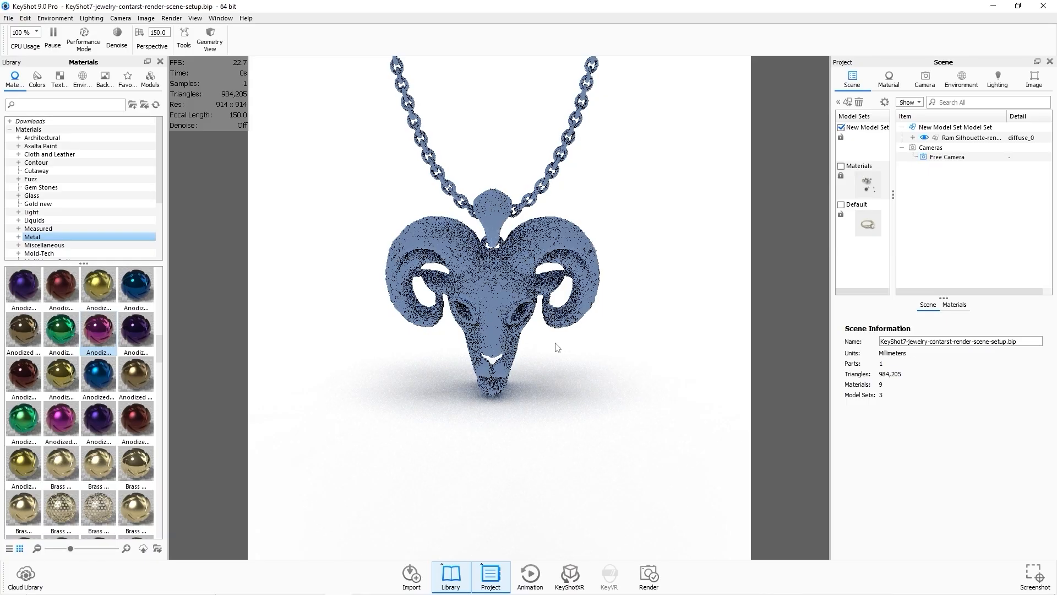
left_click_drag(559, 350, 560, 319)
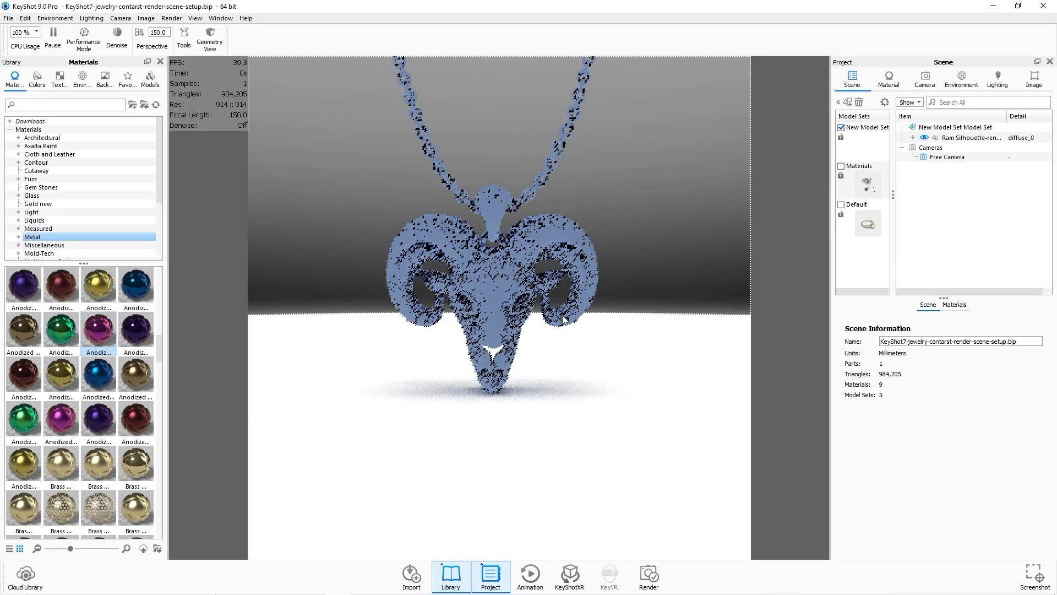
scroll(542, 278, "up", 2)
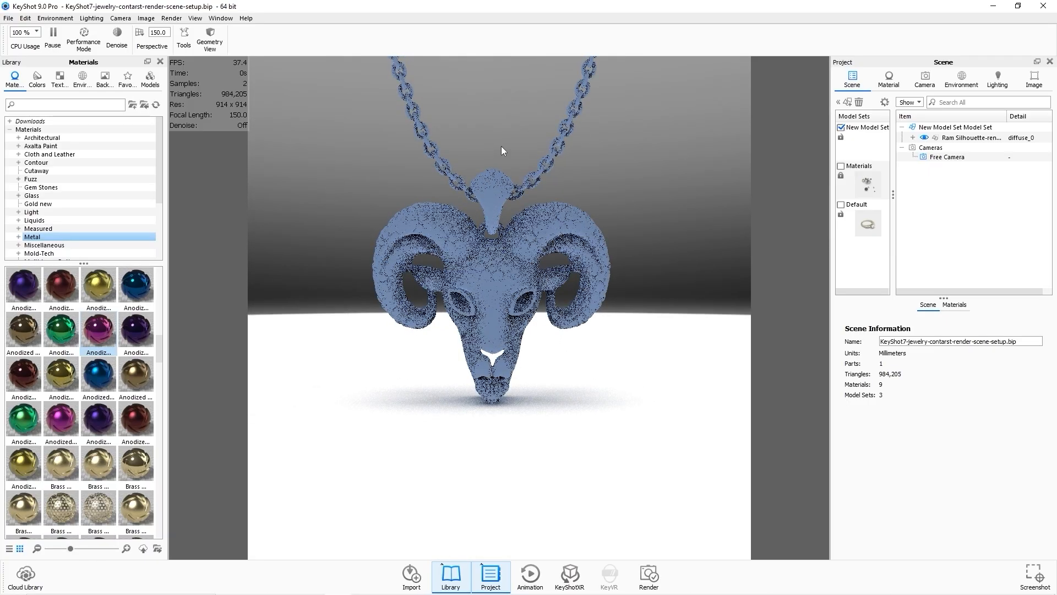
middle_click_drag(502, 154, 514, 229)
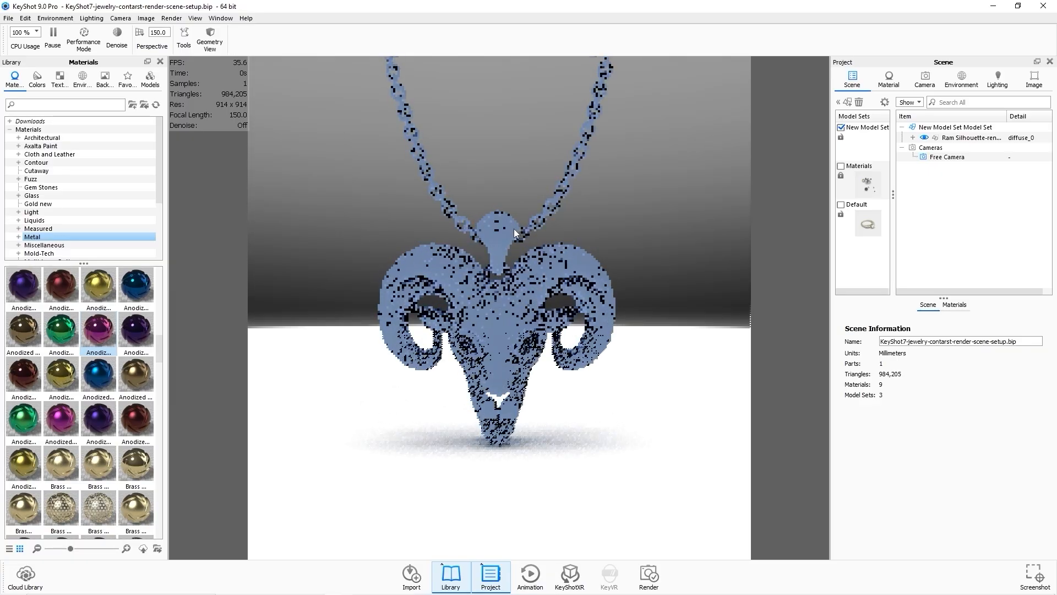
left_click(8, 18)
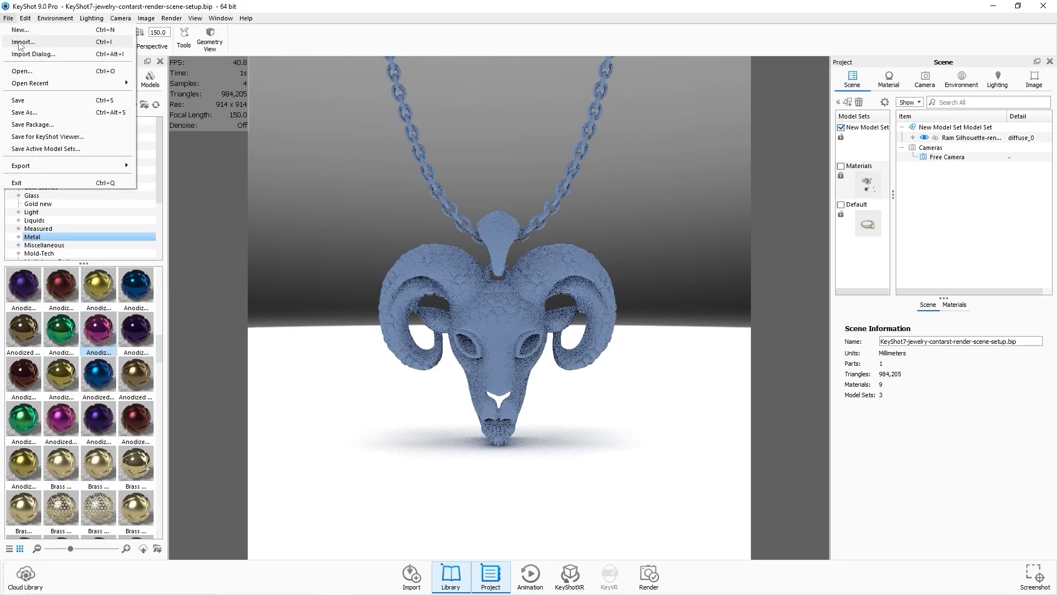
left_click(19, 43)
left_click(213, 91)
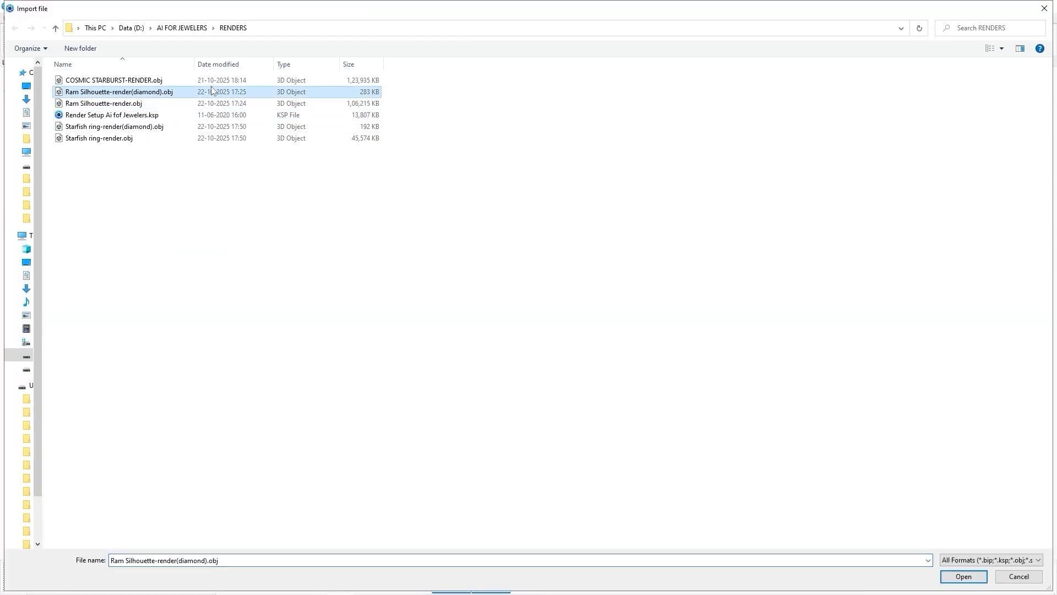
left_click(980, 574)
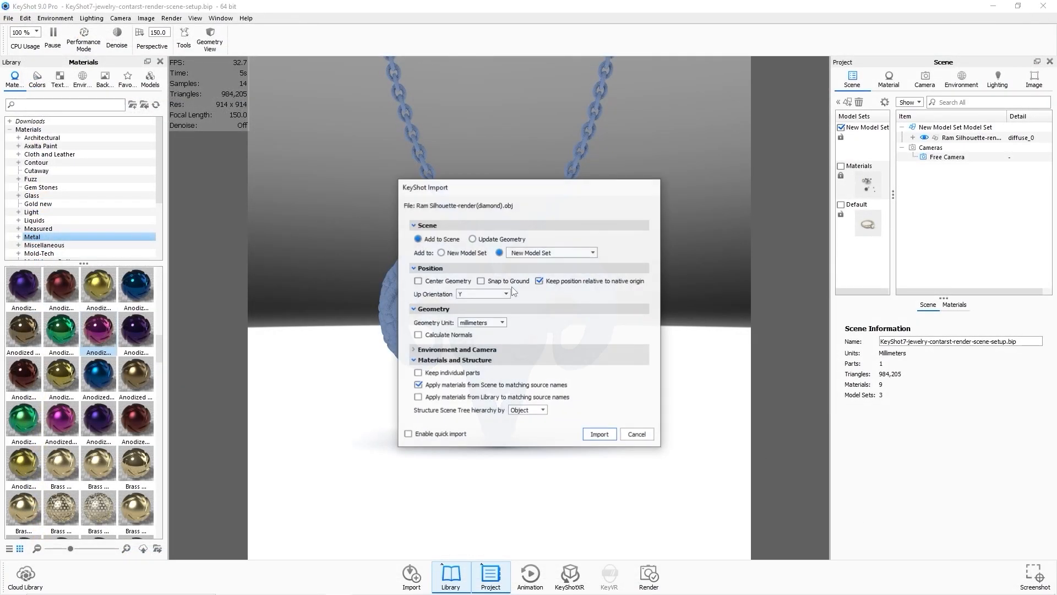
left_click(600, 435)
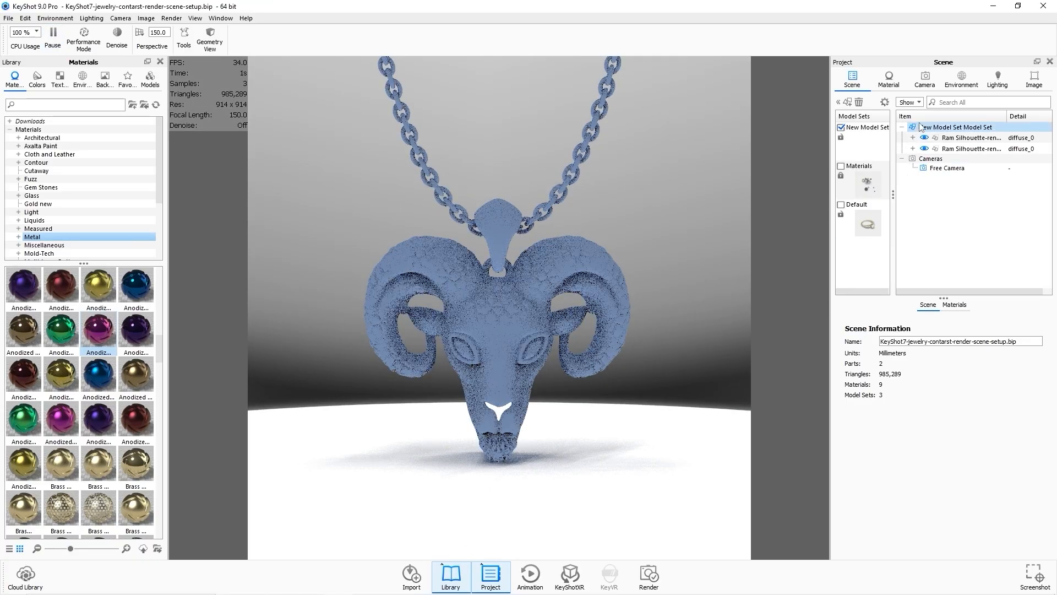
Set the environment height to 0.5 and the environment rotation to 17.5°.
left_click(962, 80)
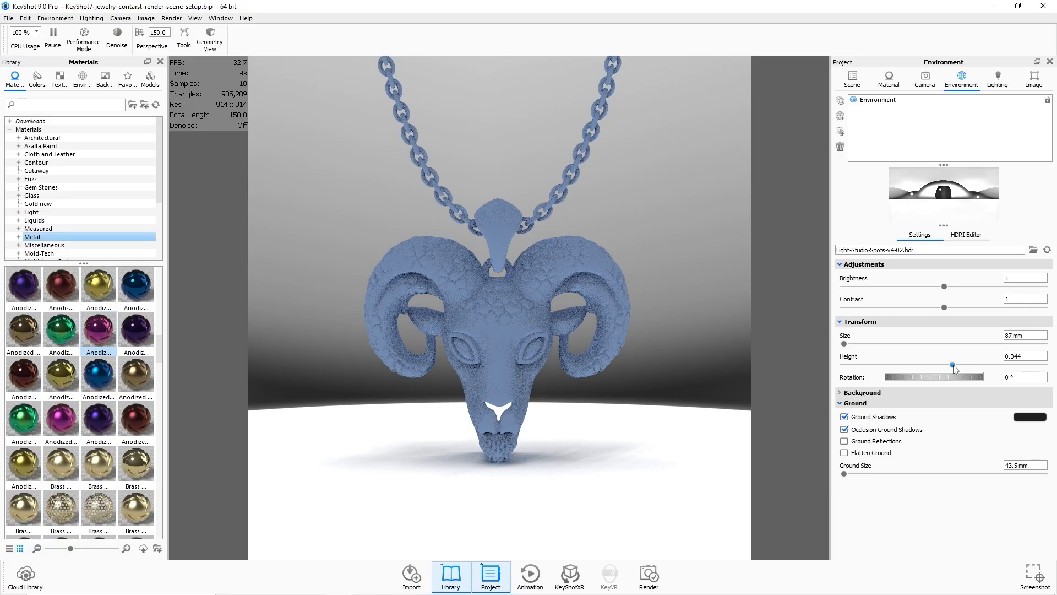
left_click_drag(954, 367, 1044, 365)
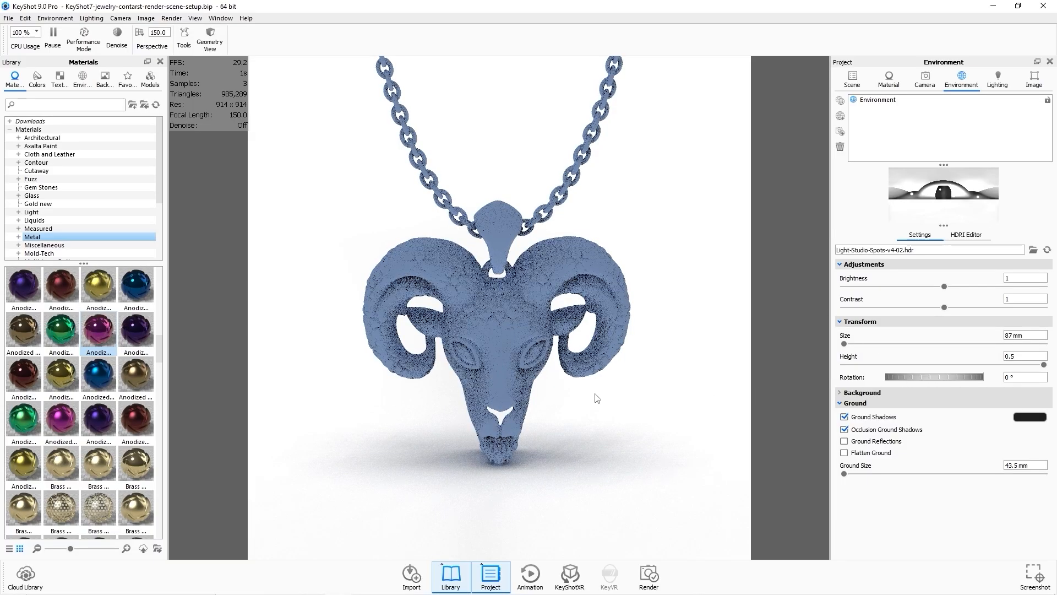
mouse_move(595, 394)
left_mouse_down()
mouse_move(594, 362)
mouse_move(593, 392)
left_mouse_up()
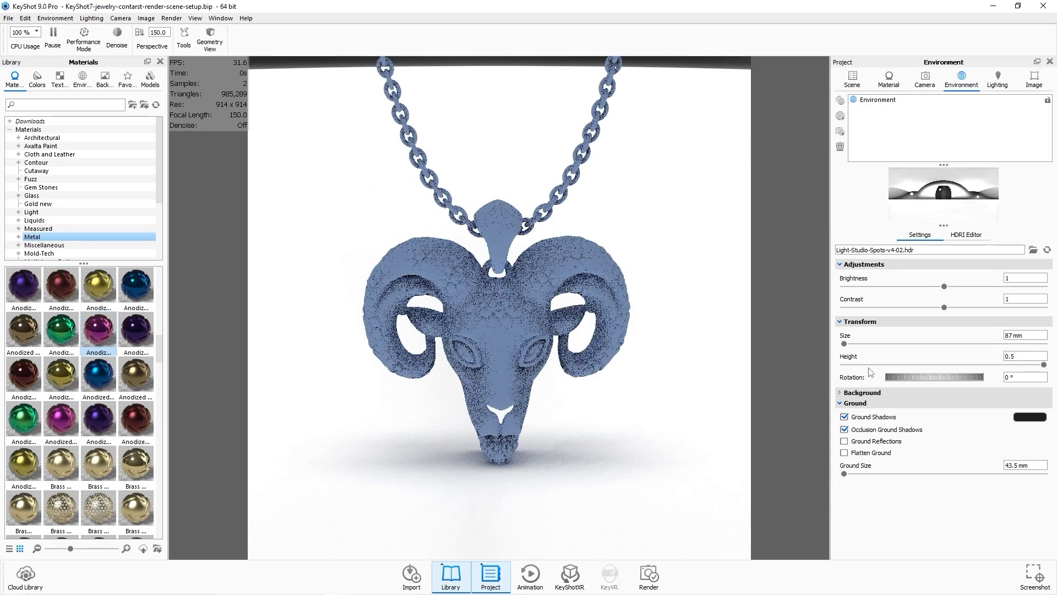
left_click_drag(728, 311, 727, 318)
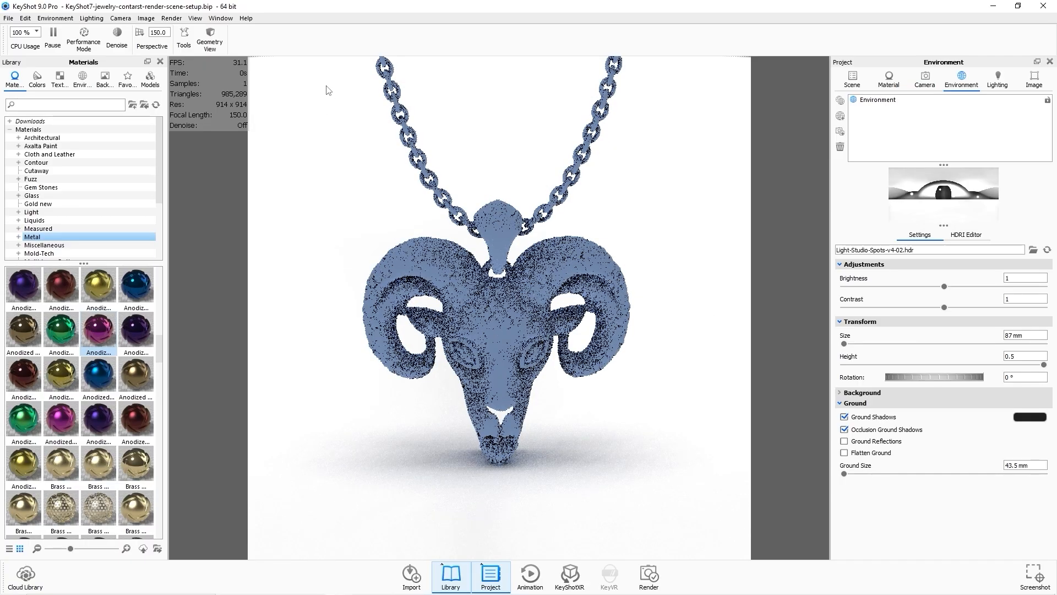
middle_click_drag(461, 176, 469, 155)
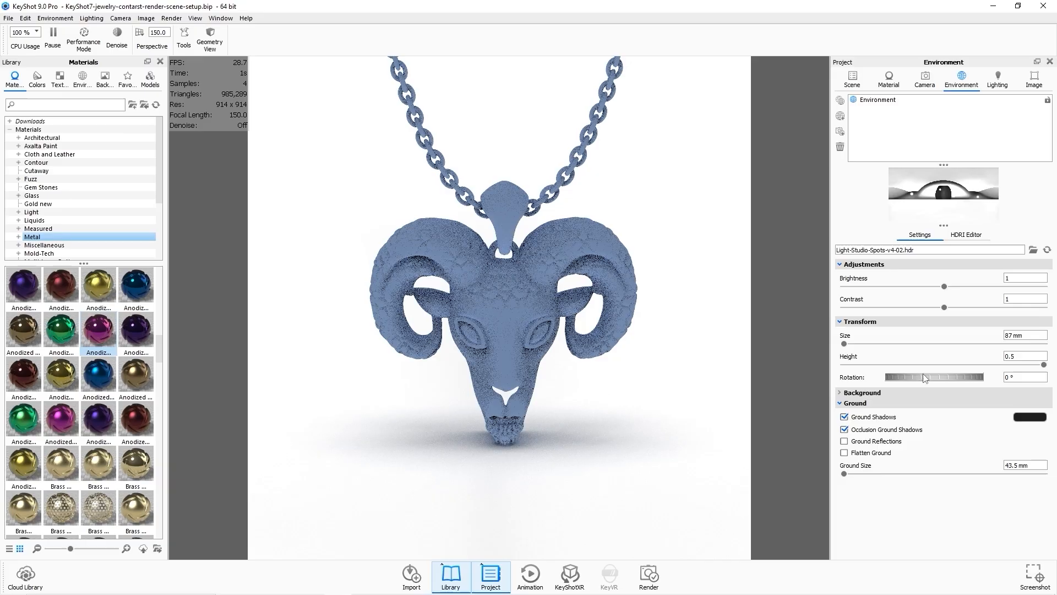
left_click_drag(924, 377, 953, 378)
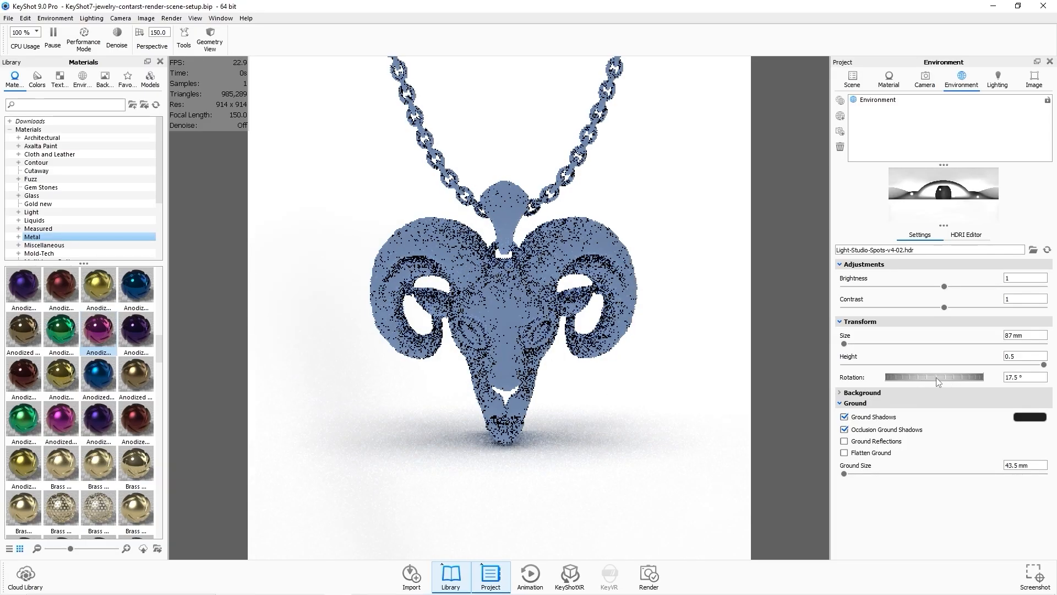
Check both ram parts' visibility, then apply the Yellow Gold material to the ram body part.
left_click(853, 83)
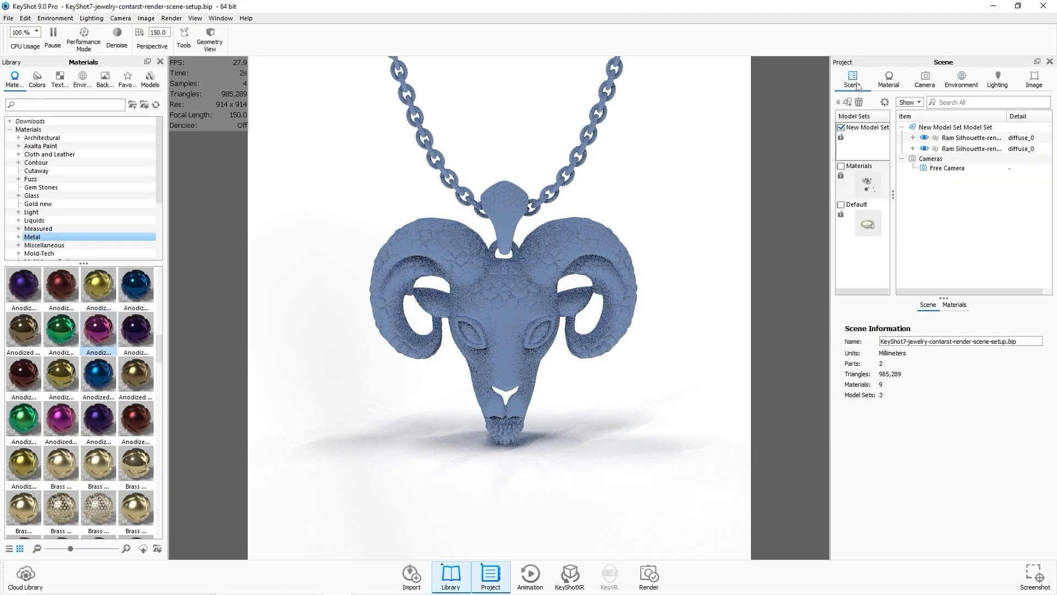
left_click(984, 142)
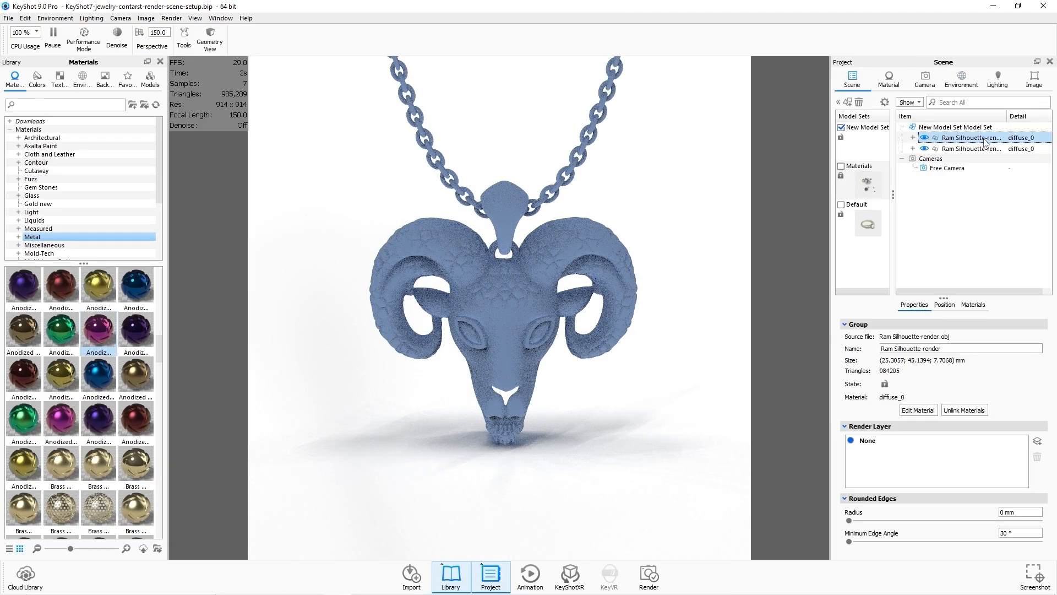
left_click(925, 138)
left_click(925, 138)
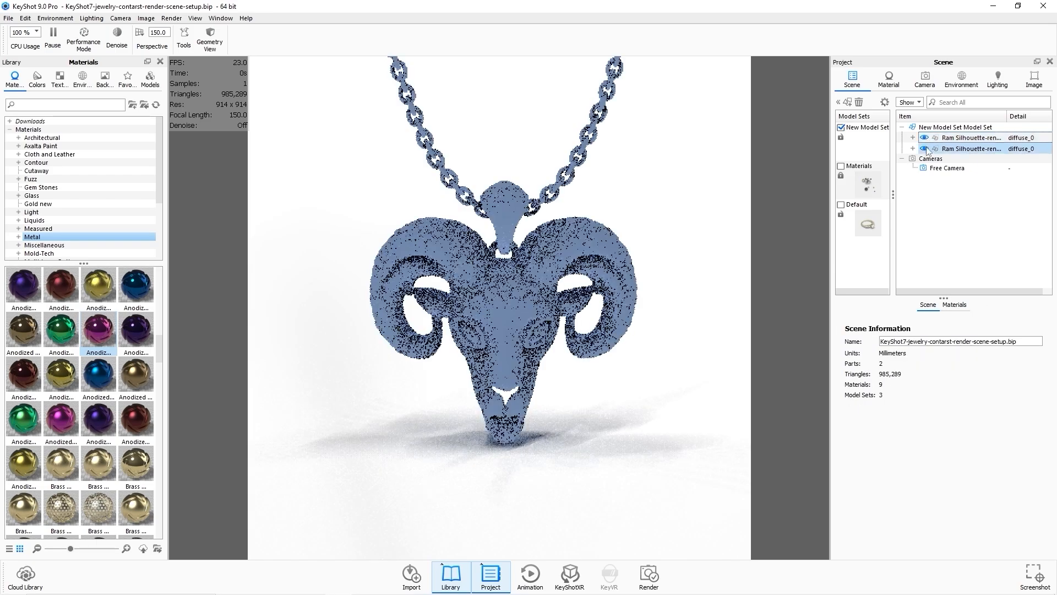
left_click(925, 149)
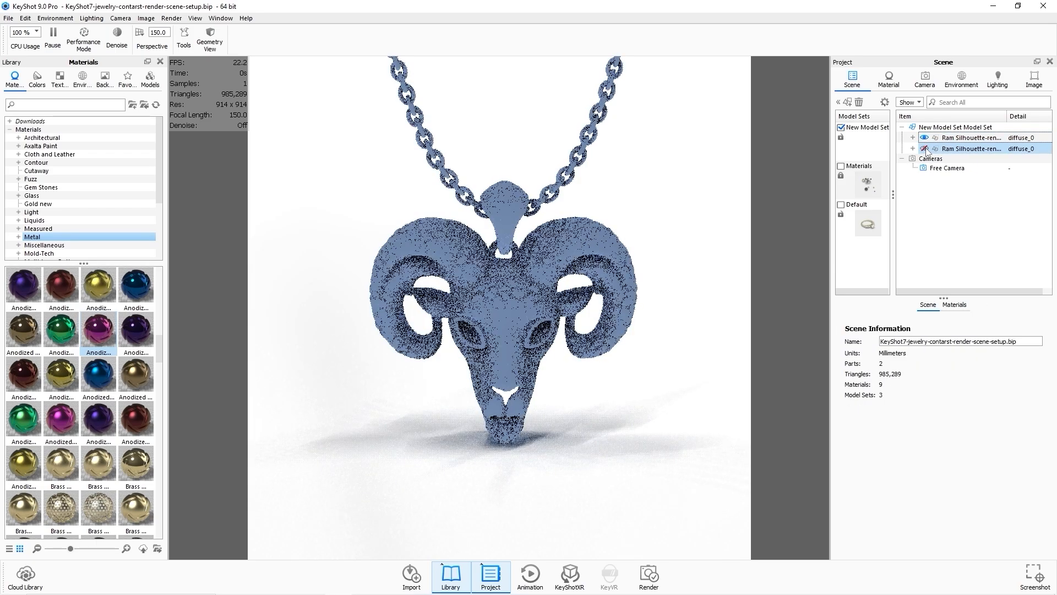
left_click(925, 148)
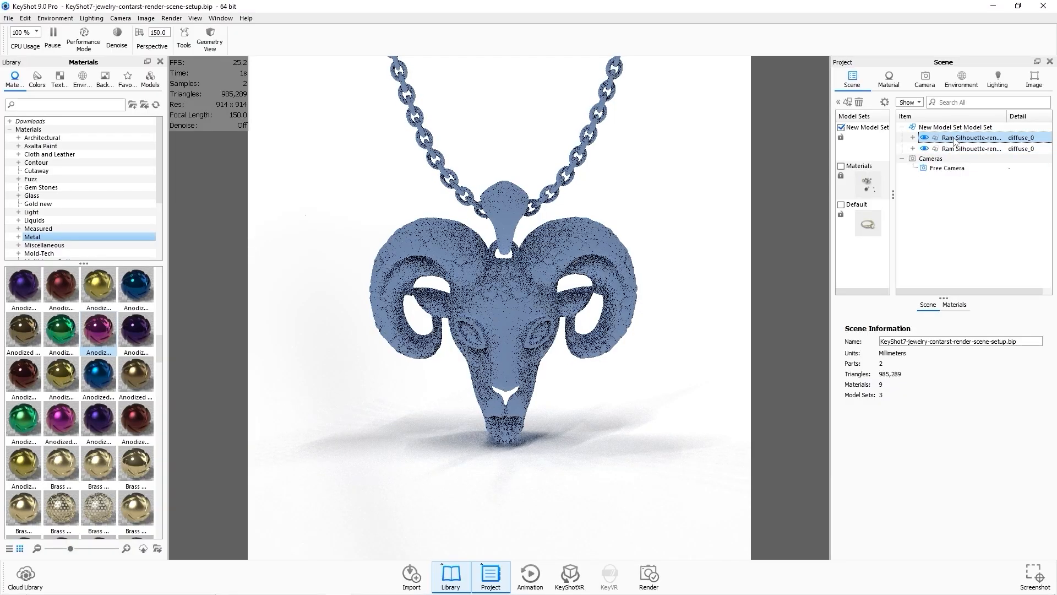
left_click(954, 138)
left_click(972, 304)
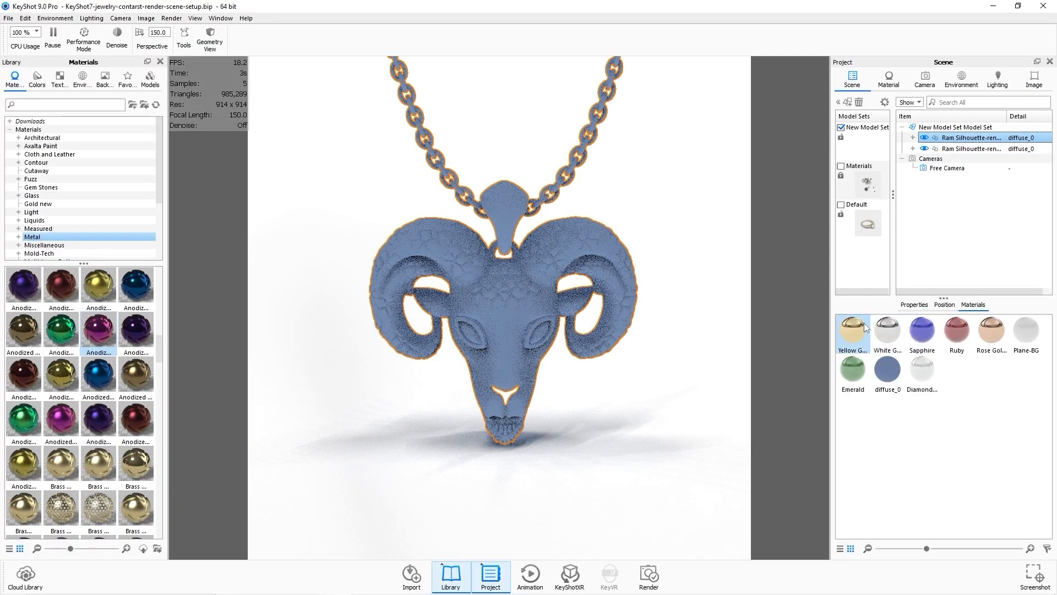
left_click_drag(860, 330, 961, 143)
left_click(708, 318)
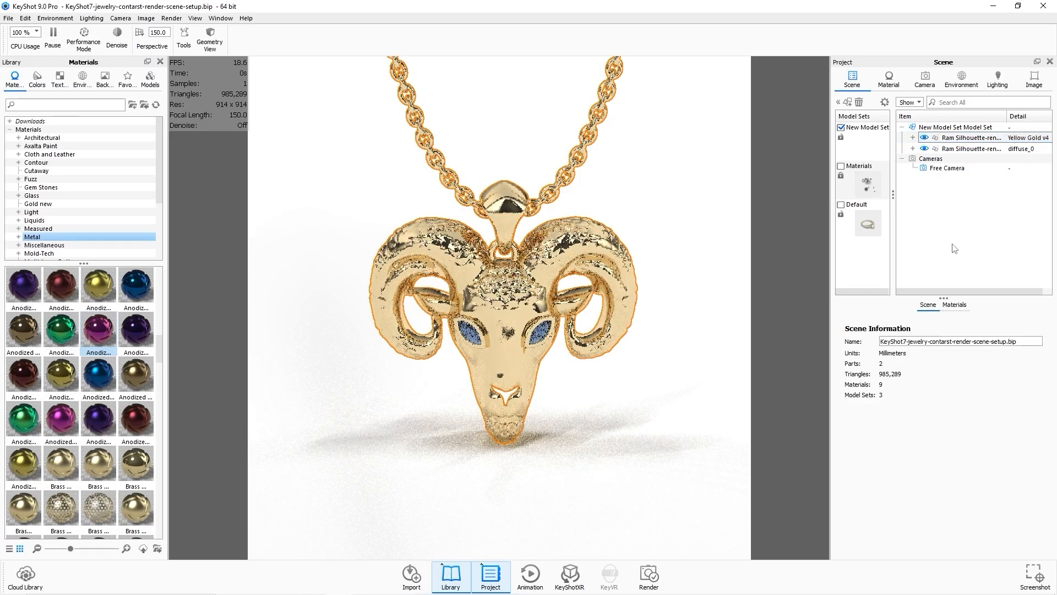
Try applying the Sapphire material to the ram's stone part, then undo it.
left_click(974, 148)
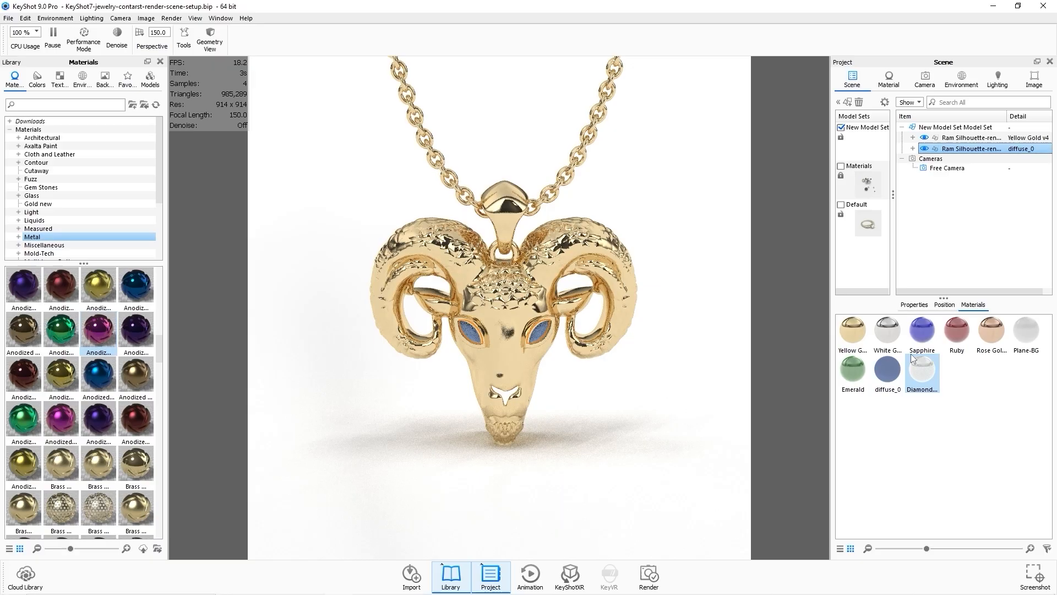
left_click_drag(917, 339, 955, 149)
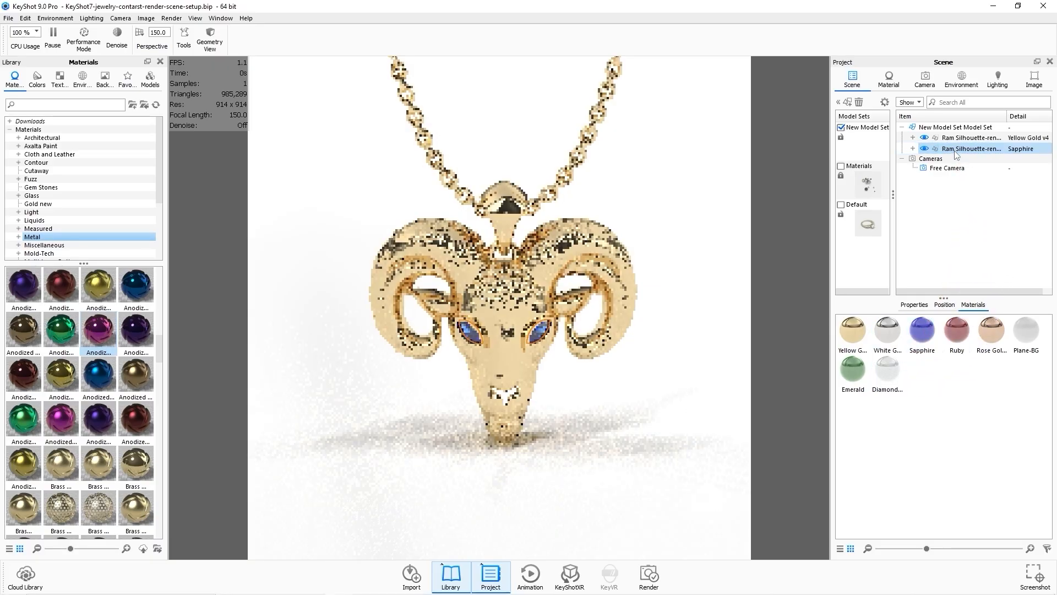
left_click(700, 411)
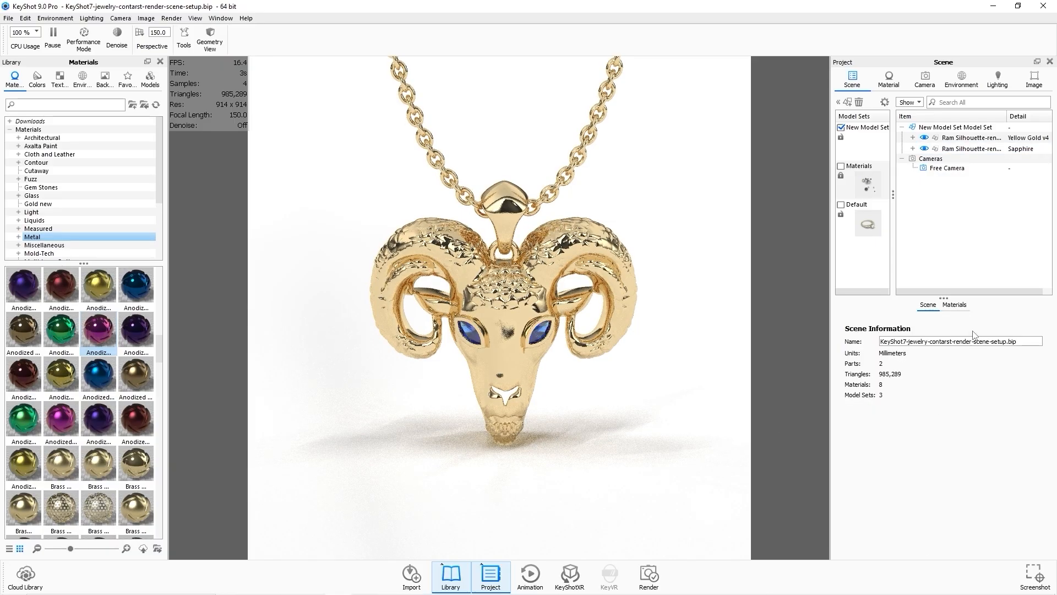
key("ctrl+z")
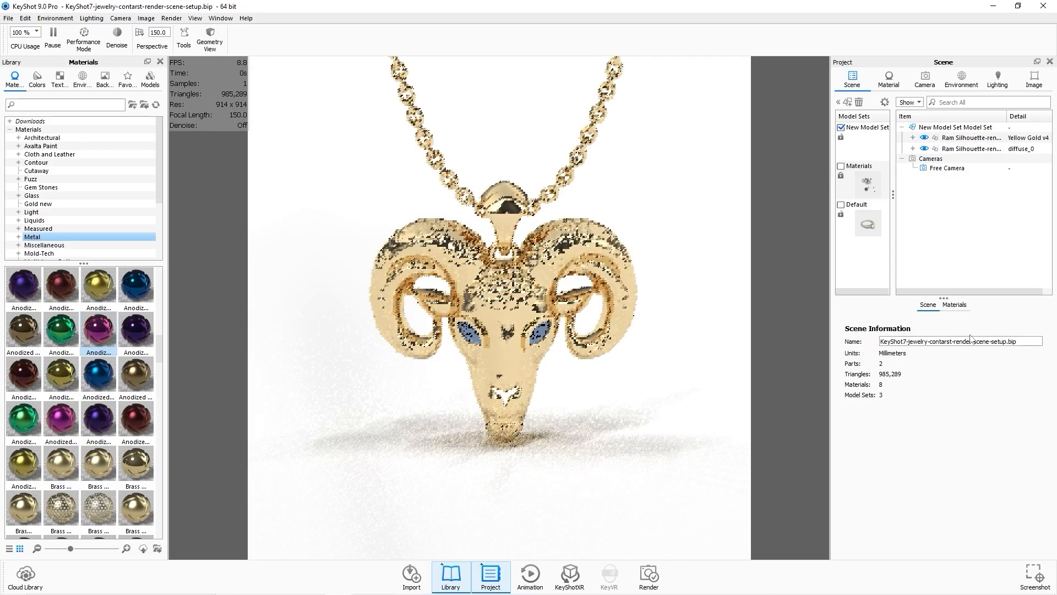
Apply the Diamond White material to the ram's stone part.
left_click(957, 306)
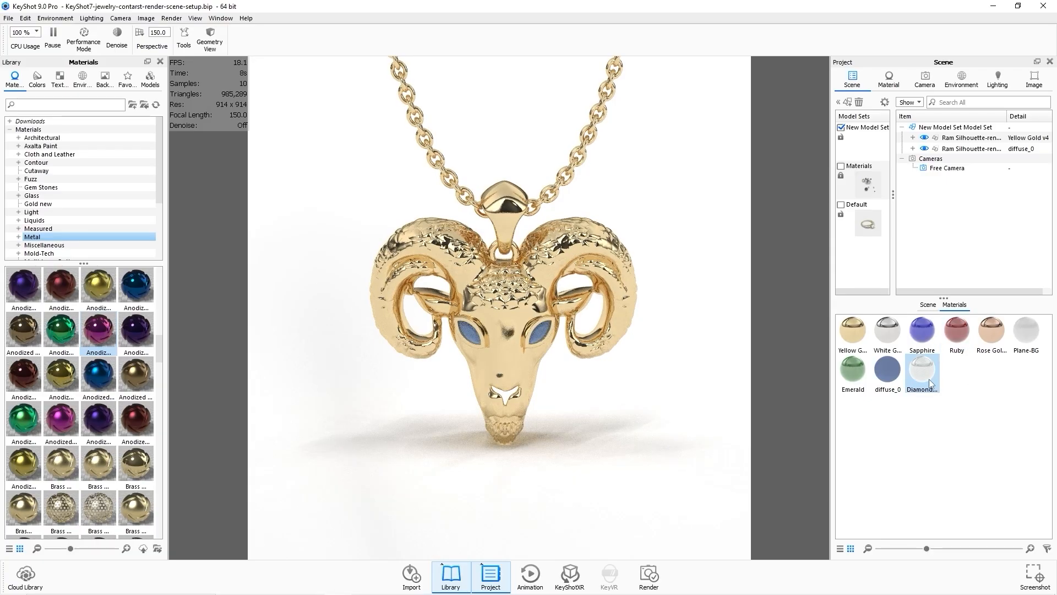
left_click_drag(924, 377, 977, 151)
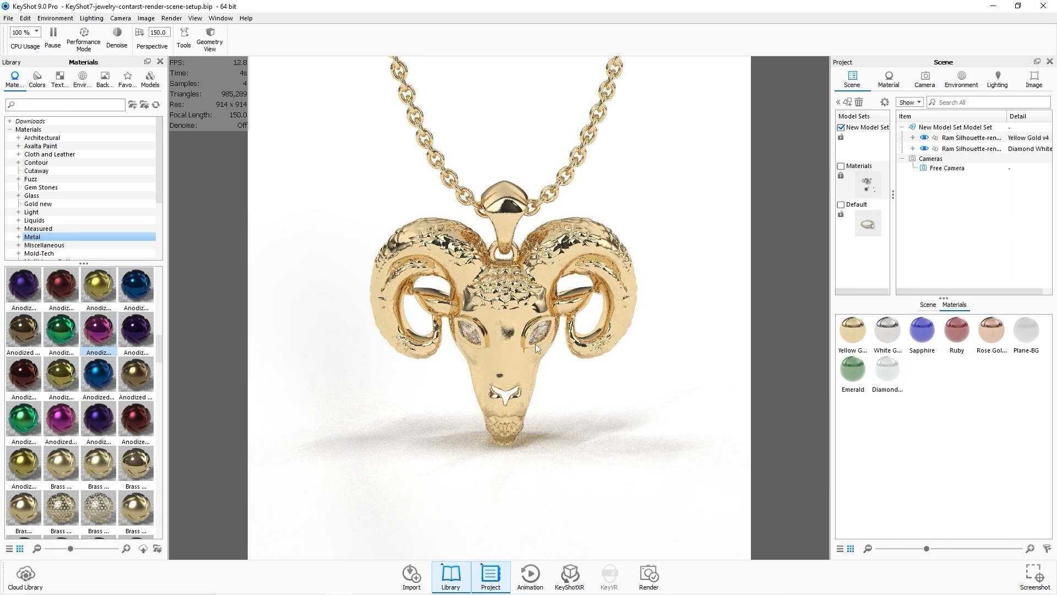
Zoom in to inspect the diamond eyes and open the Diamond White material's properties.
scroll(535, 343, "up", 5)
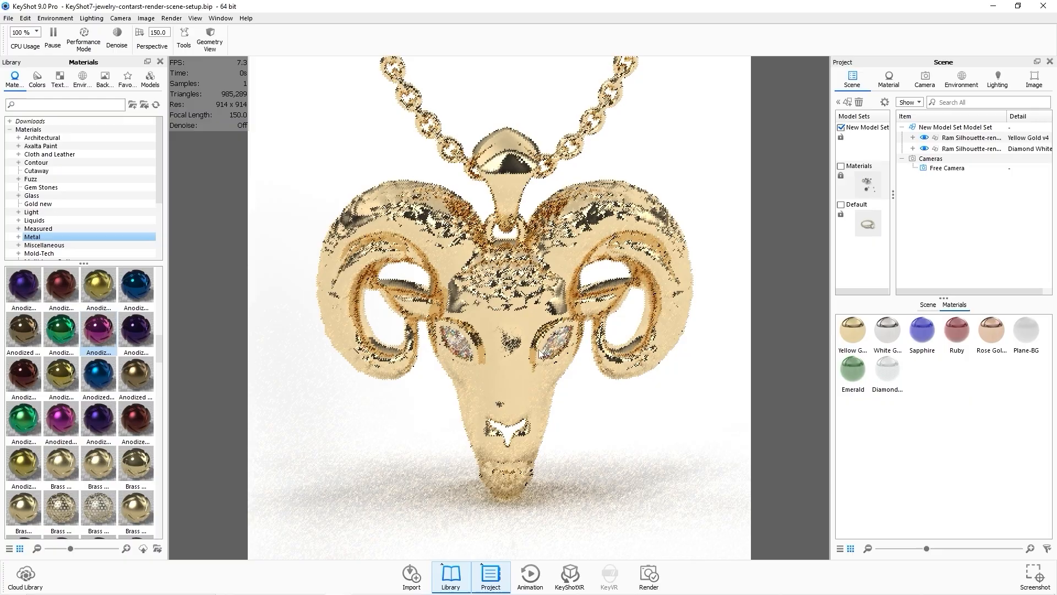
scroll(541, 353, "up", 3)
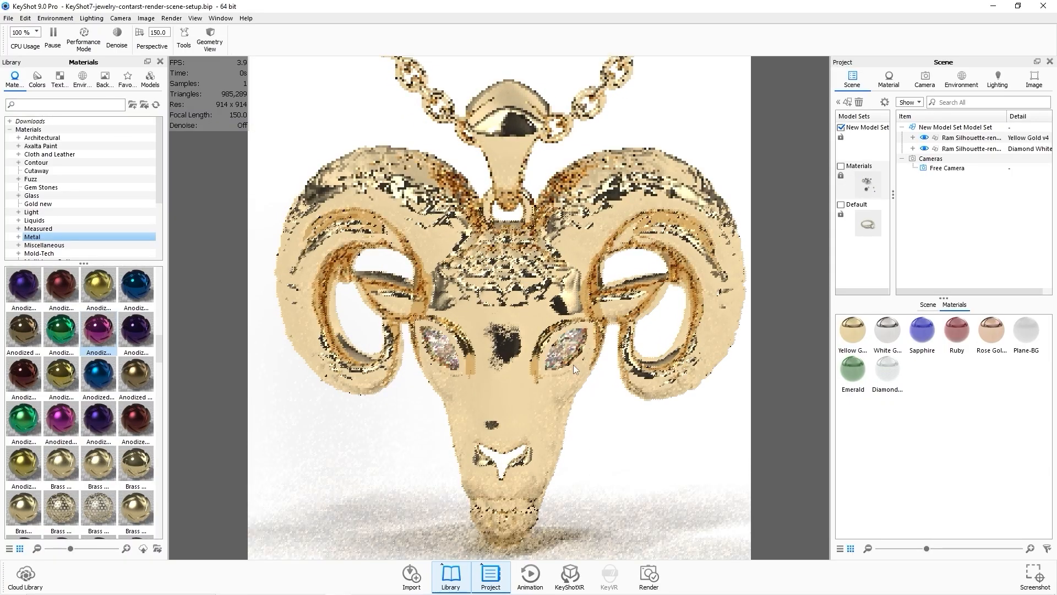
scroll(573, 364, "down", 4)
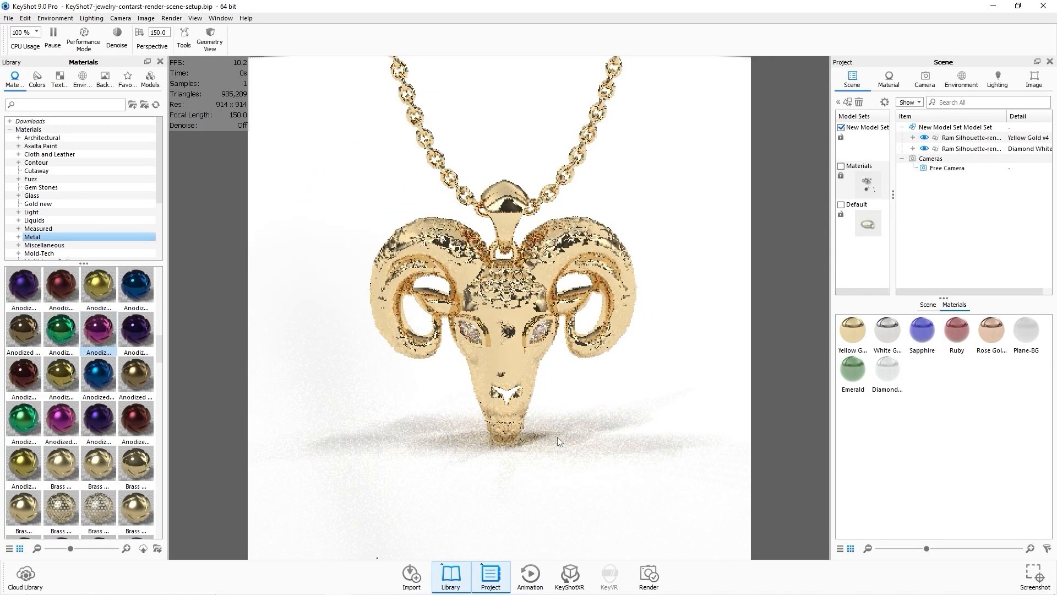
scroll(557, 438, "down", 4)
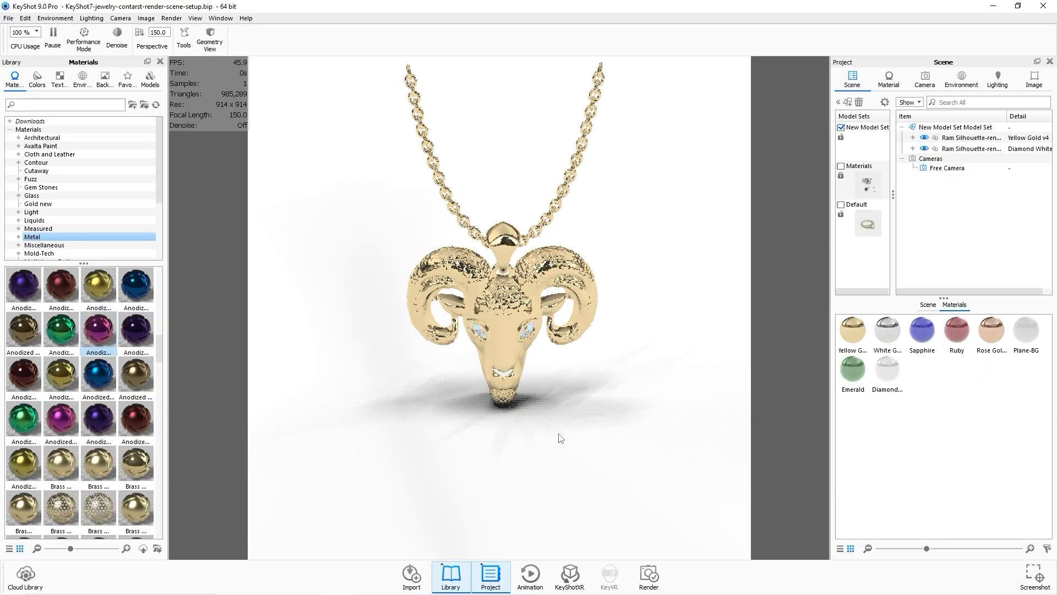
double_click(893, 377)
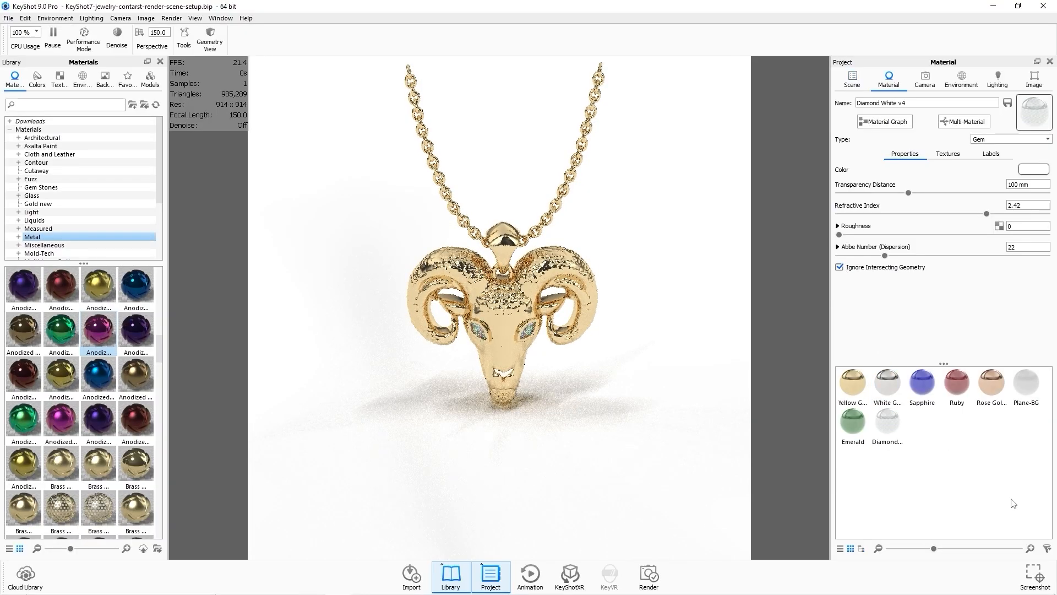
scroll(659, 430, "up", 3)
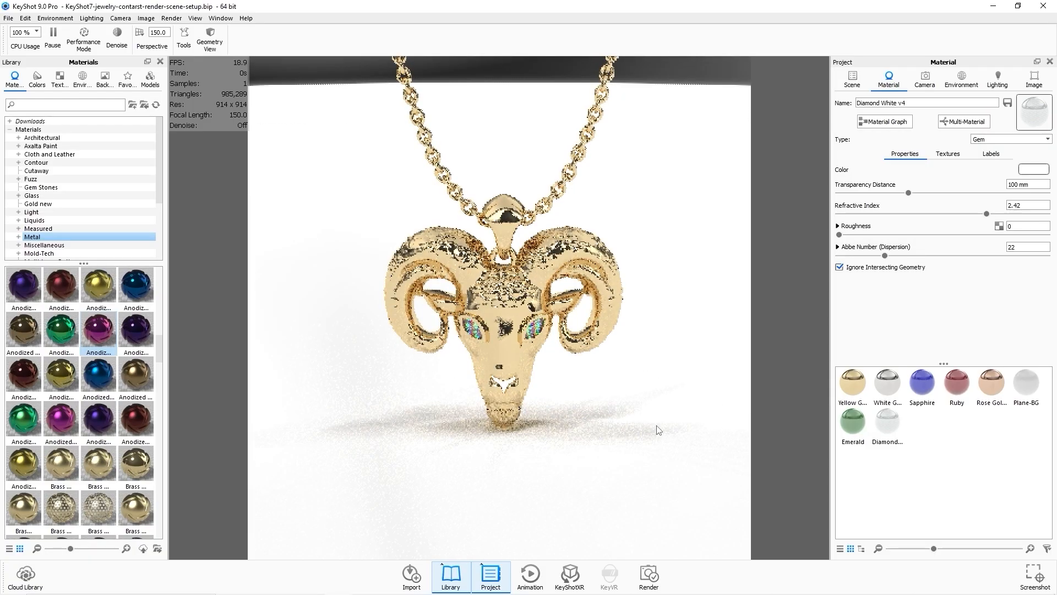
scroll(656, 435, "up", 2)
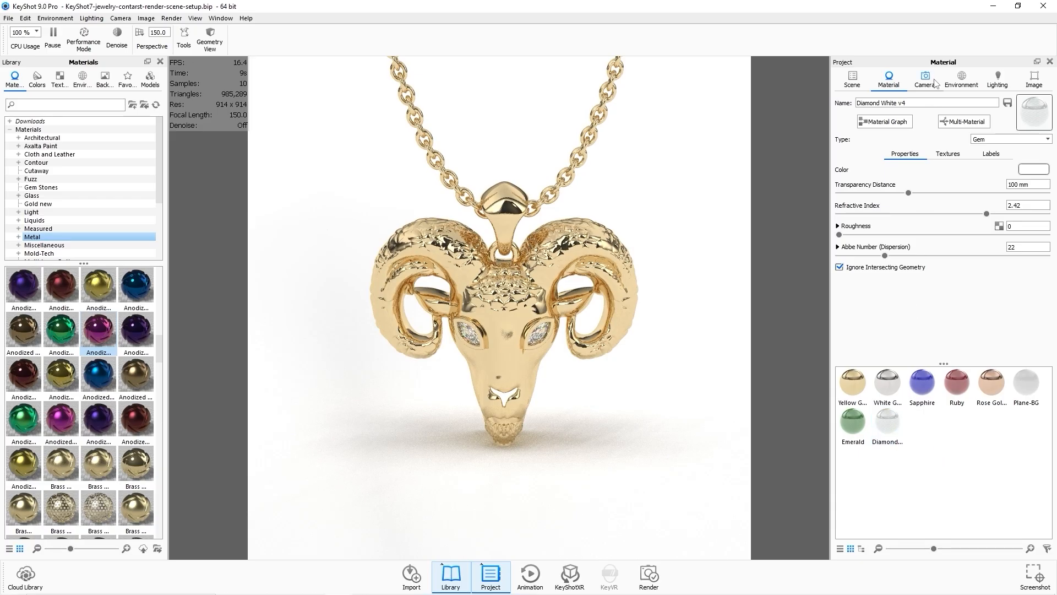
Adjust the environment to height 0.324, rotation 298.5° and size 59500 mm.
left_click(962, 79)
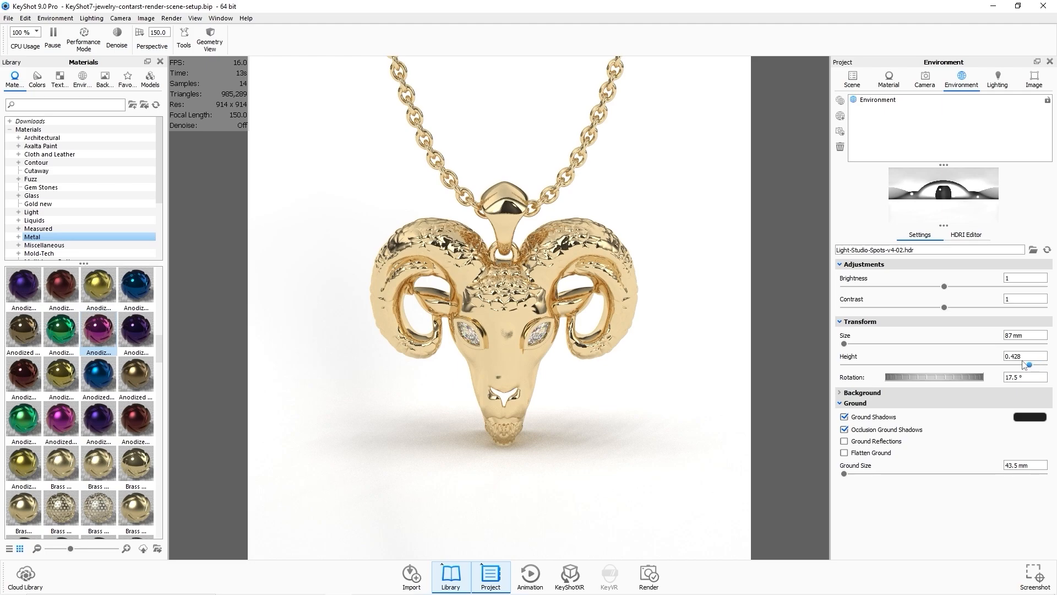
left_click_drag(1028, 364, 1012, 383)
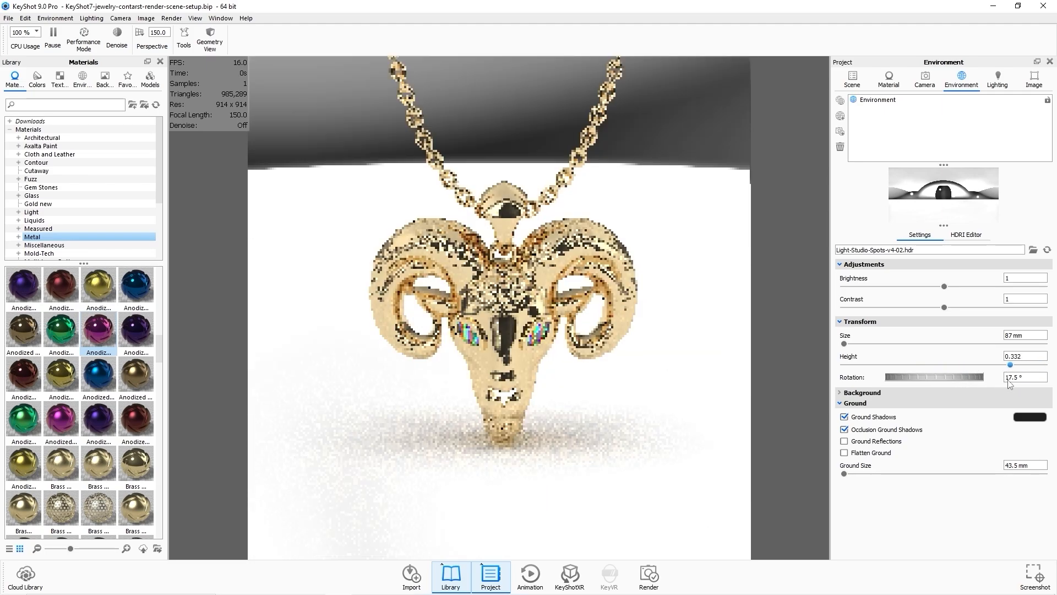
left_click_drag(929, 375, 996, 367)
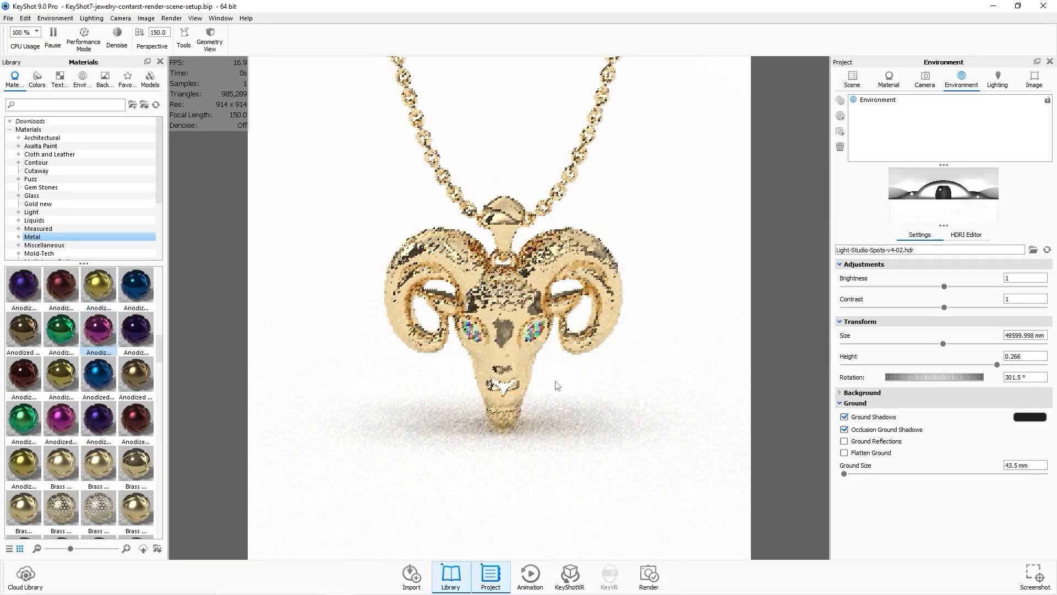
scroll(569, 375, "down", 2)
scroll(569, 374, "down", 1)
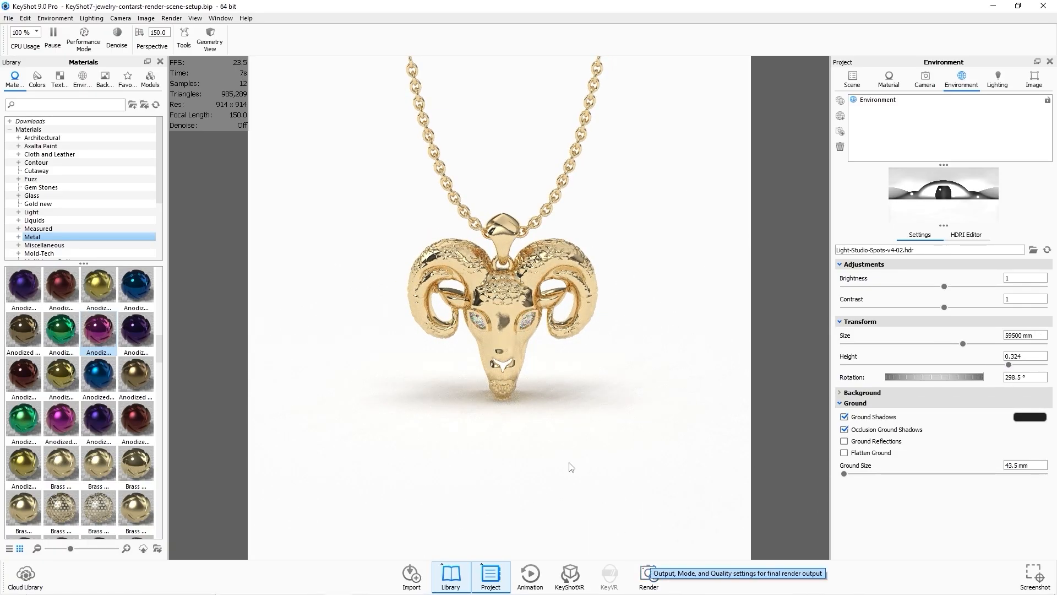
scroll(507, 405, "down", 3)
scroll(507, 406, "up", 3)
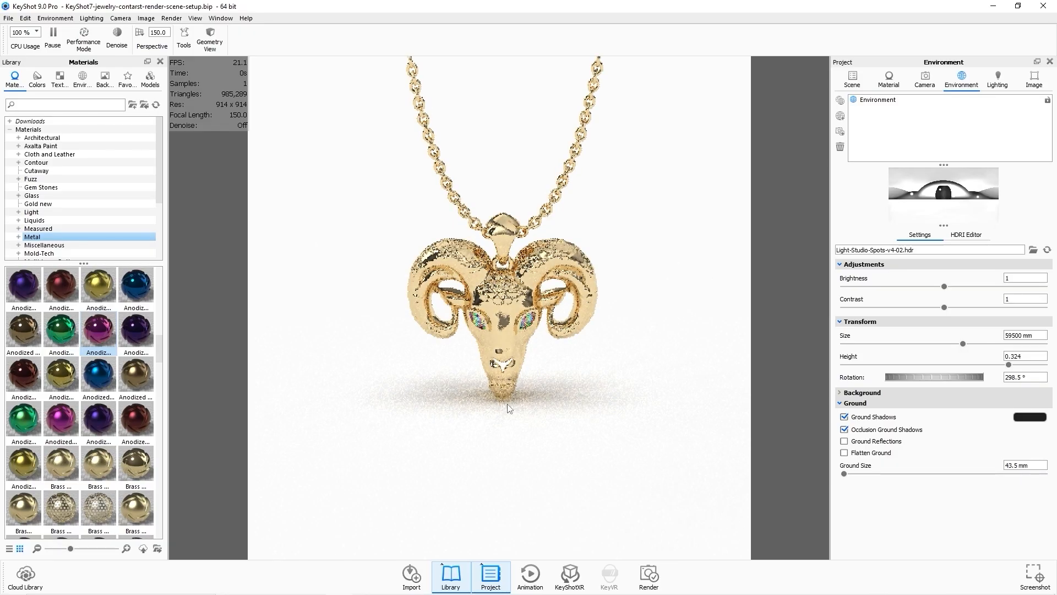
Render the ram pendant as a JPEG image with Render Layers enabled.
left_click(651, 574)
left_click(456, 252)
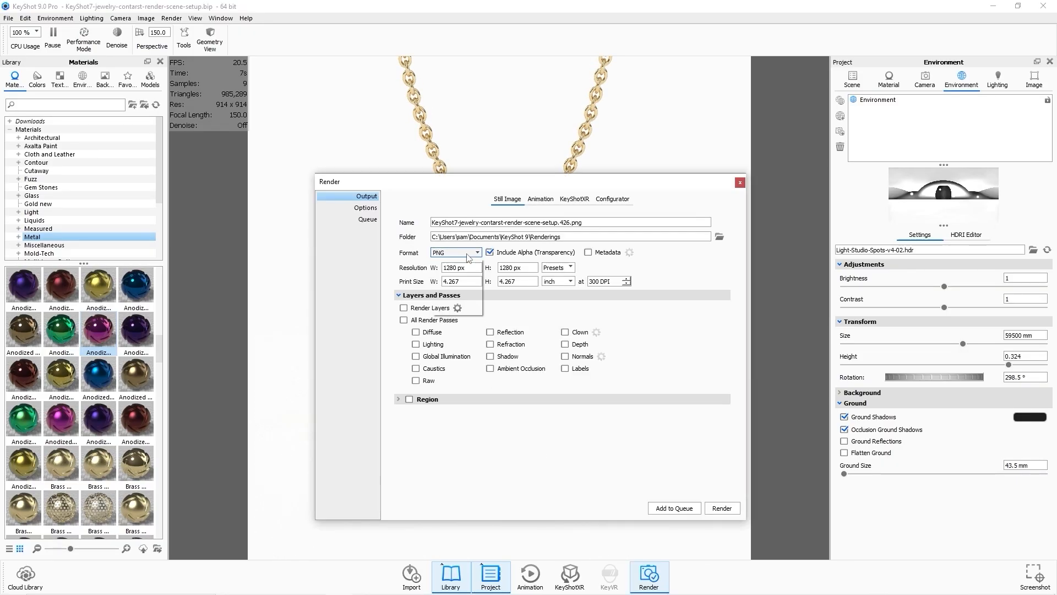
left_click(455, 268)
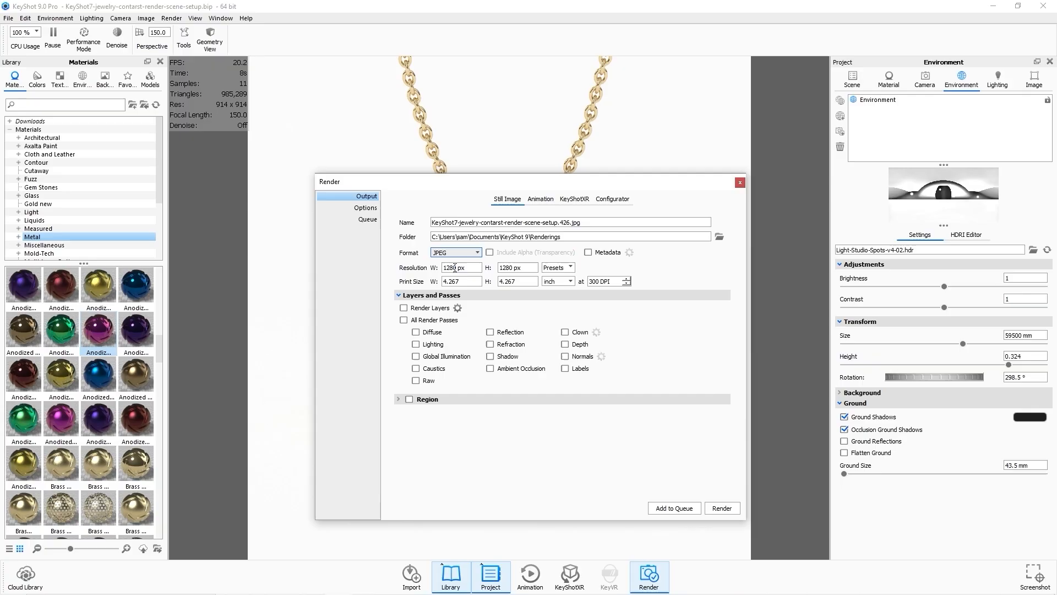
left_click(404, 308)
left_click(722, 508)
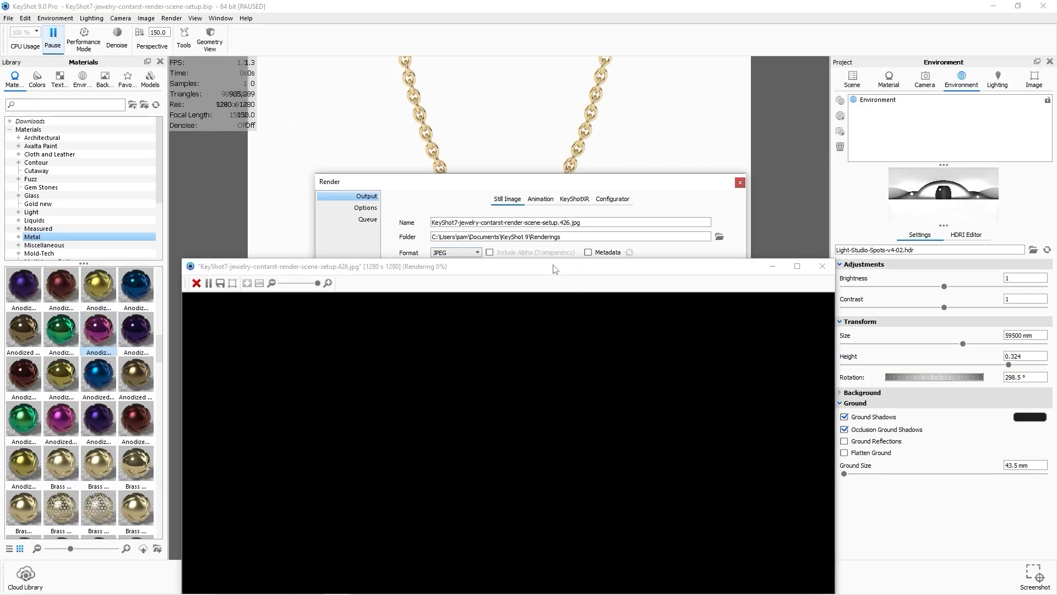
Follow the render progress, then close the finished render window and the Render dialog.
left_click_drag(555, 269, 459, 97)
scroll(516, 386, "down", 5)
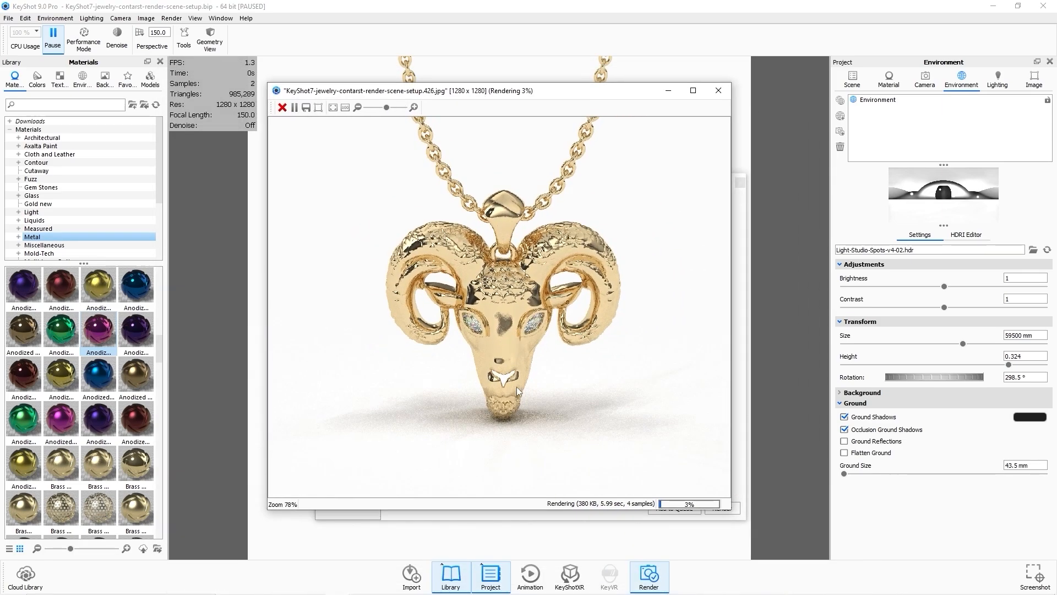
scroll(516, 385, "up", 5)
scroll(586, 350, "down", 5)
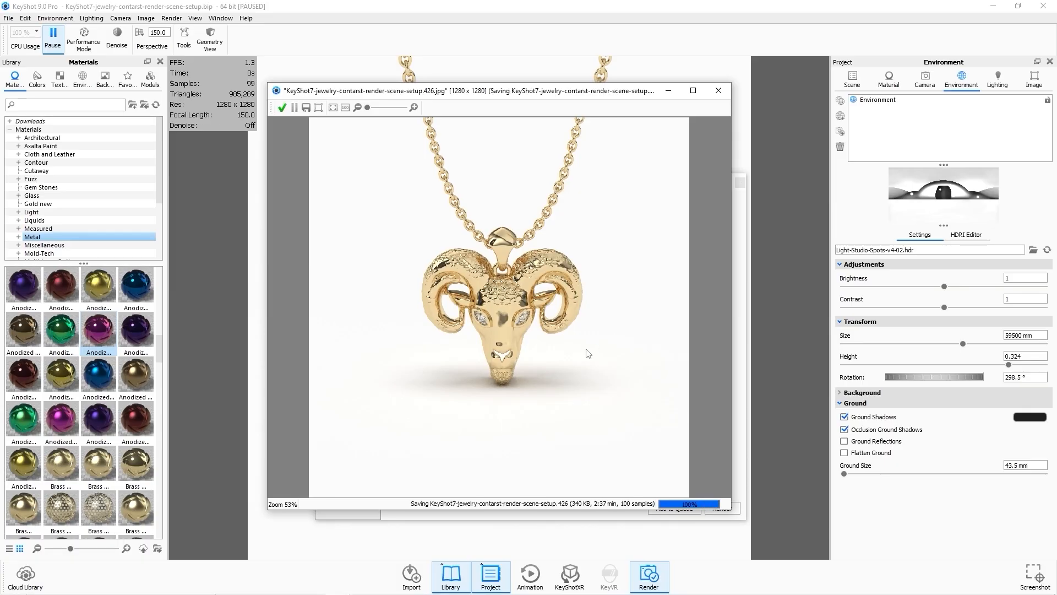
left_click(718, 90)
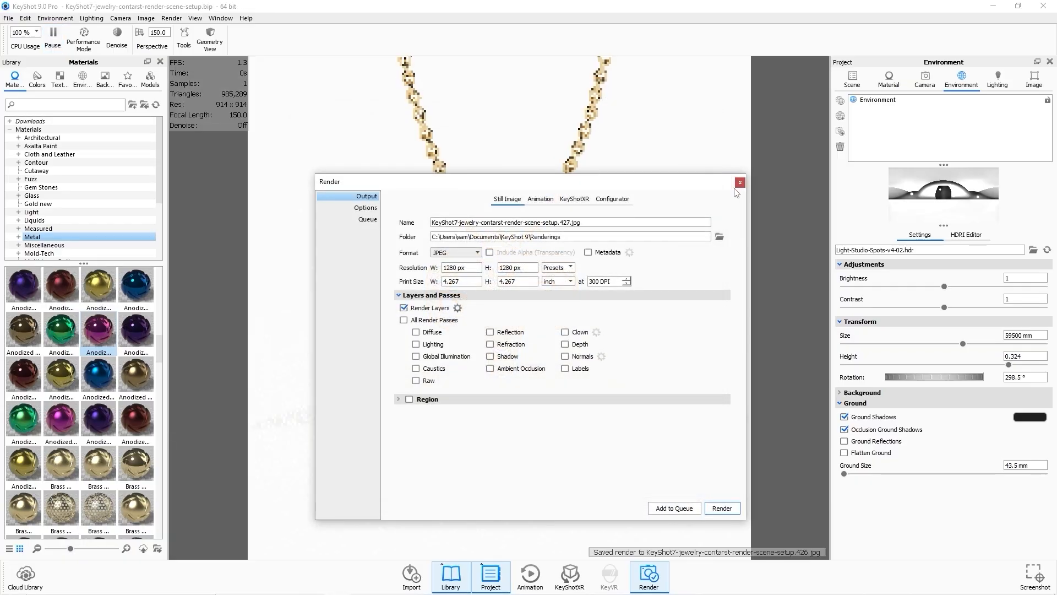
left_click(739, 182)
Open the saved ram pendant render from the Renderings folder and view it enlarged.
mouse_move(312, 588)
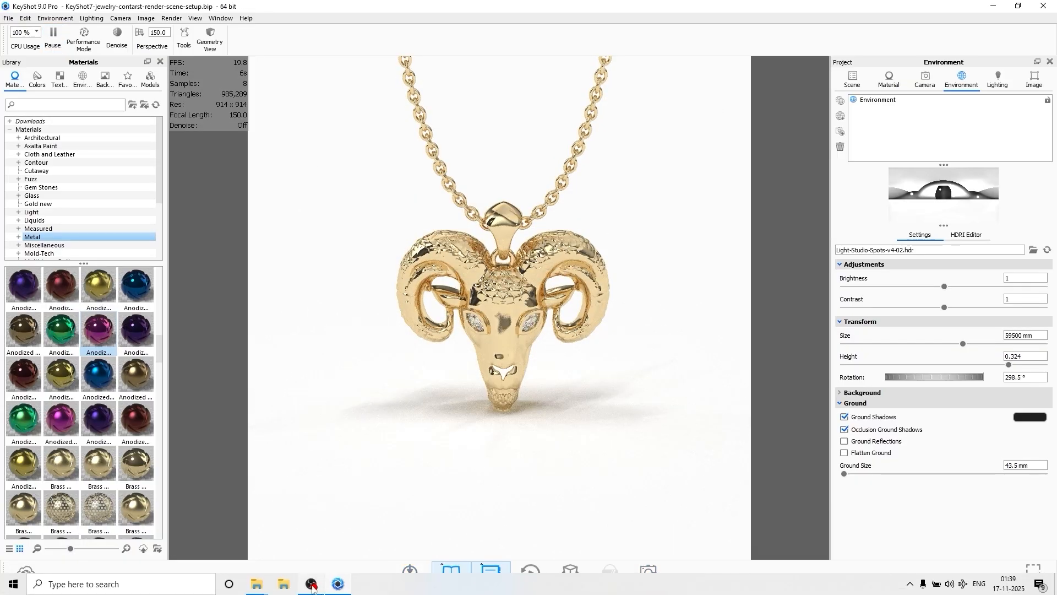
mouse_move(256, 586)
left_click(320, 532)
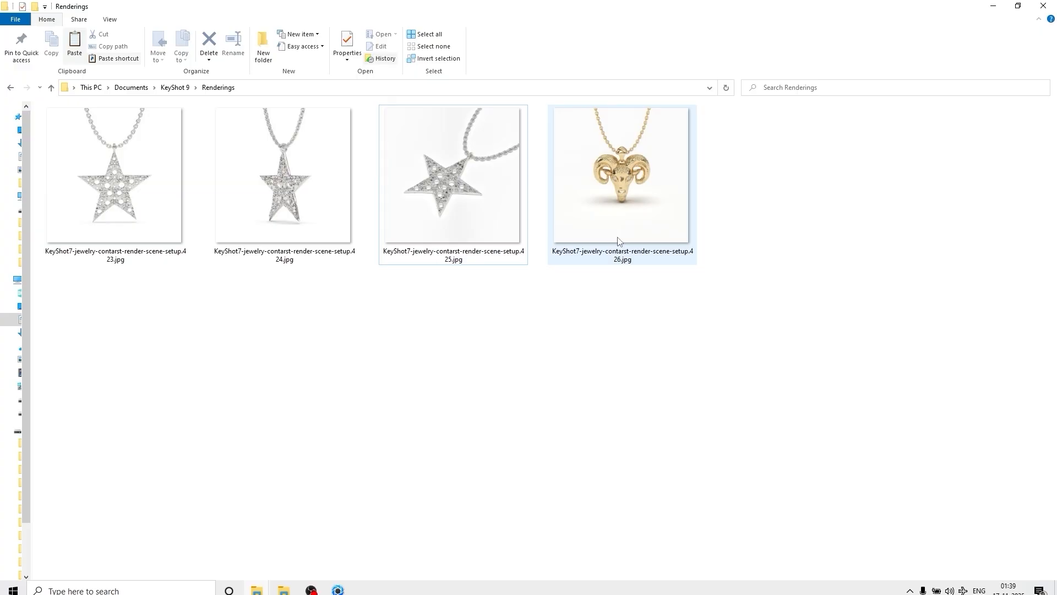
double_click(623, 196)
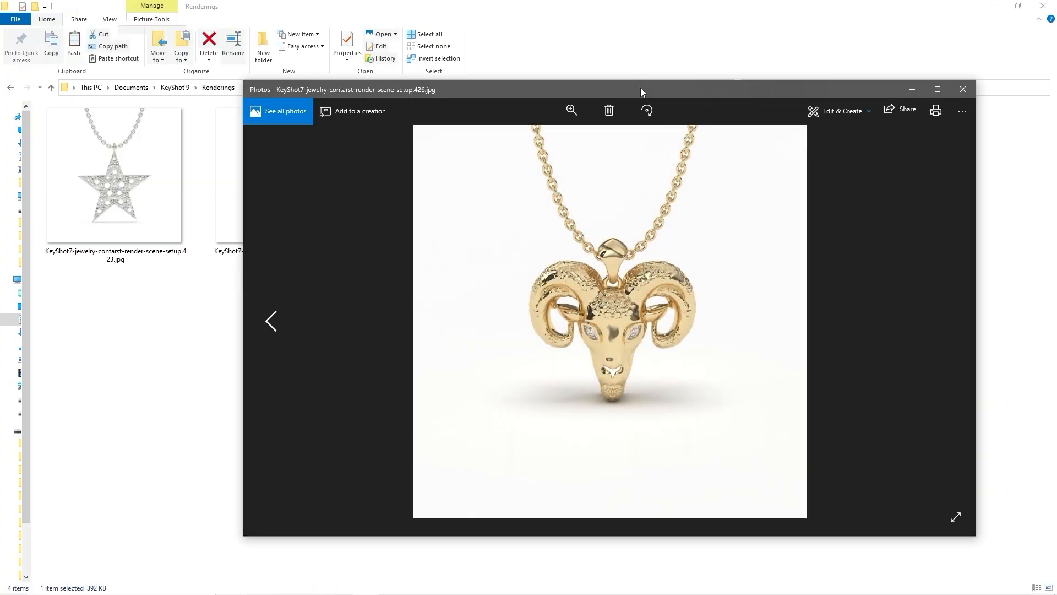
double_click(699, 89)
scroll(530, 301, "up", 5)
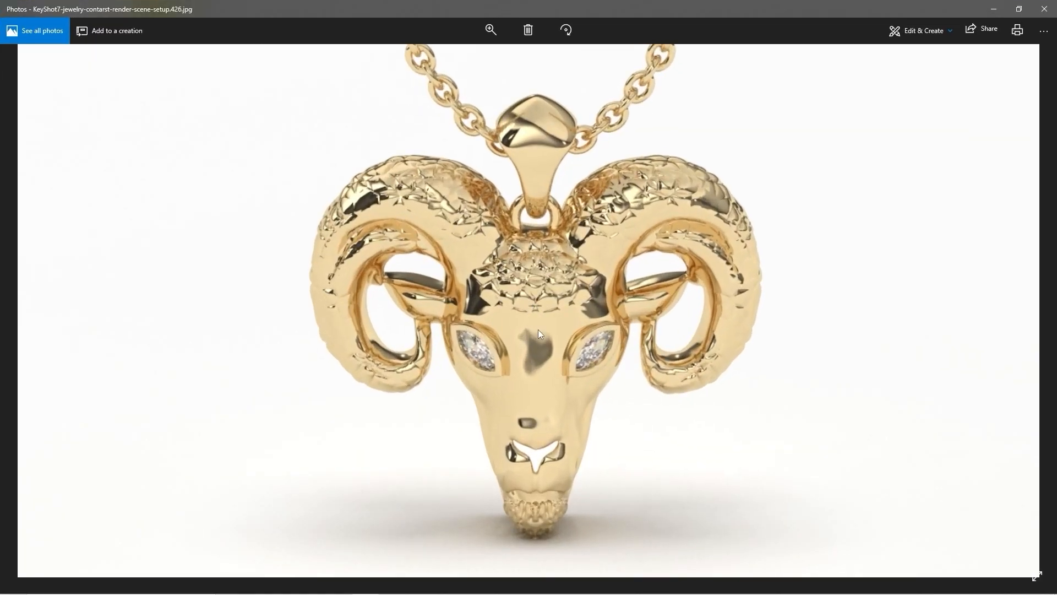
Zoom out of the gold ram render, close the photo viewer and return to the scene.
scroll(531, 348, "down", 5)
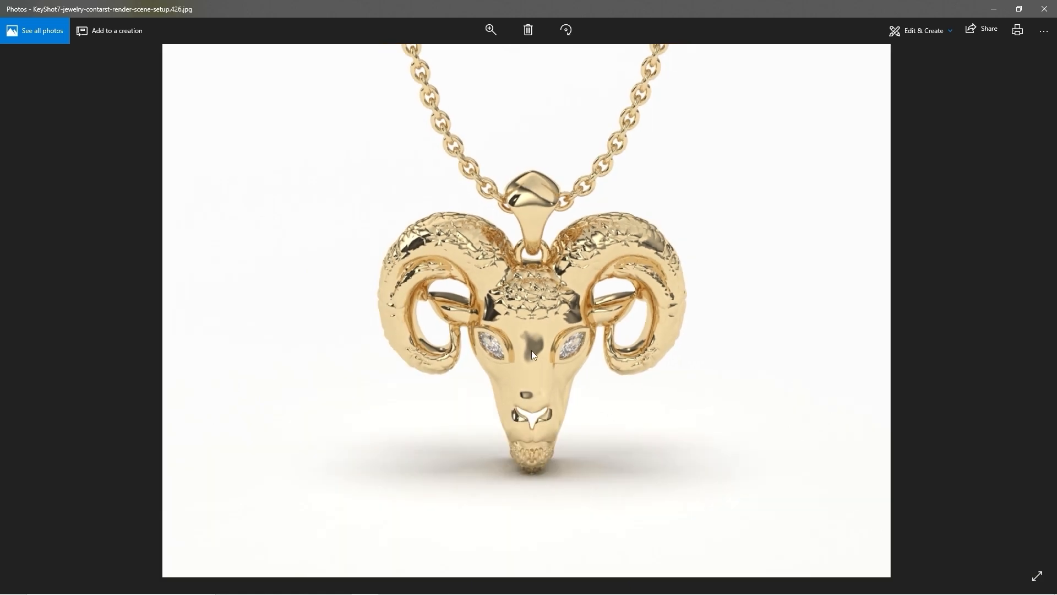
left_click(1044, 9)
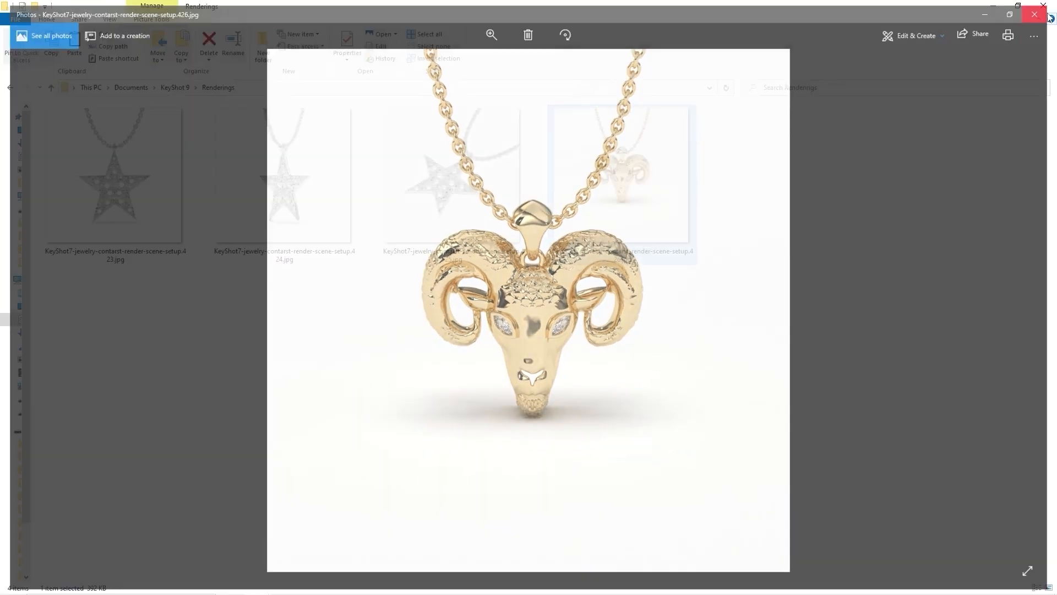
left_click(993, 6)
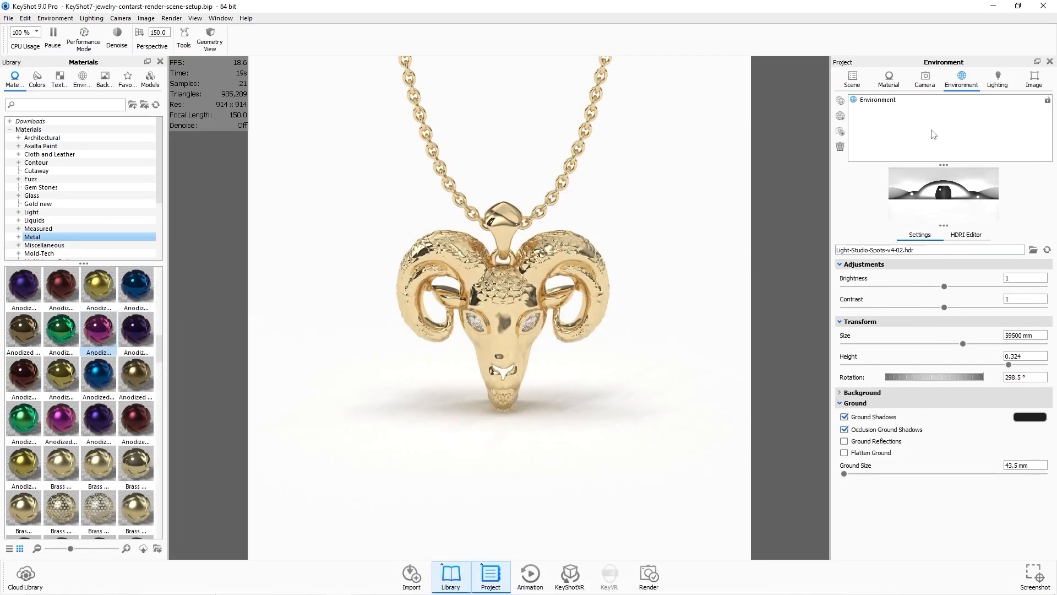
Assign White Gold to the ram pendant body and Emerald to the eye stones.
left_click(860, 87)
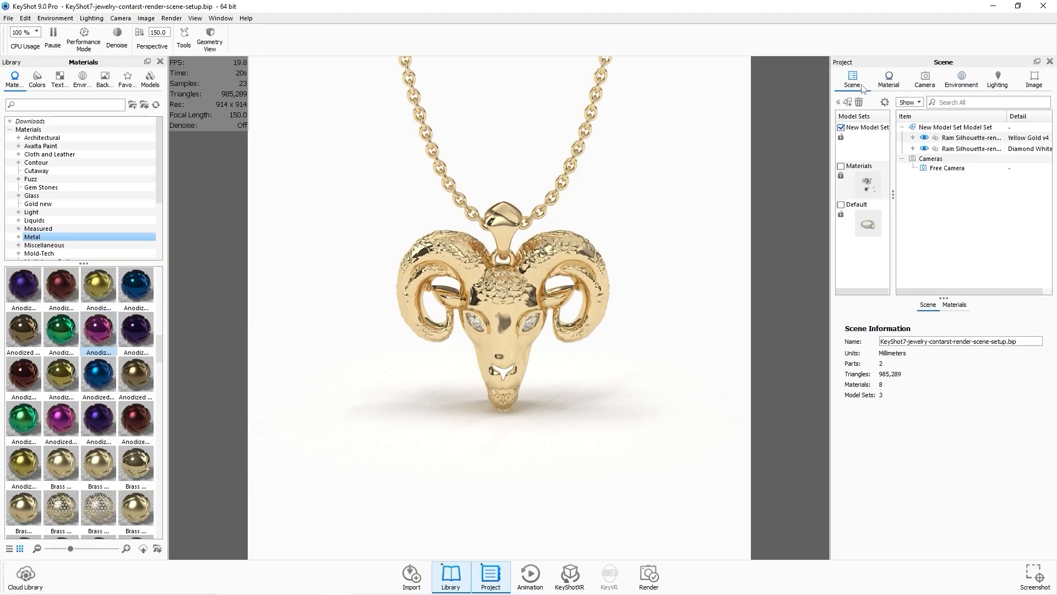
left_click(969, 138)
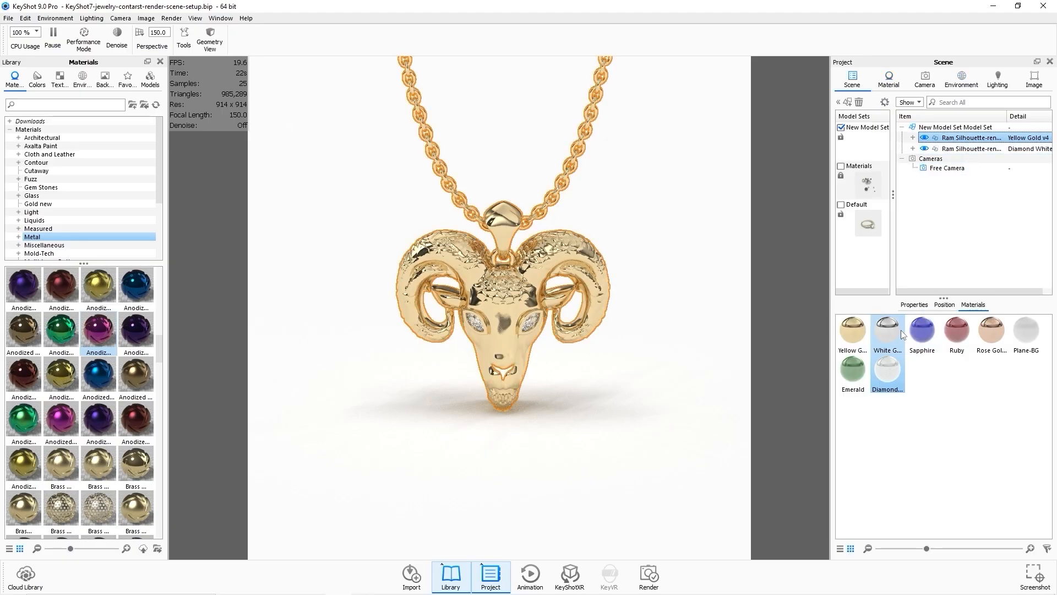
left_click_drag(903, 334, 971, 139)
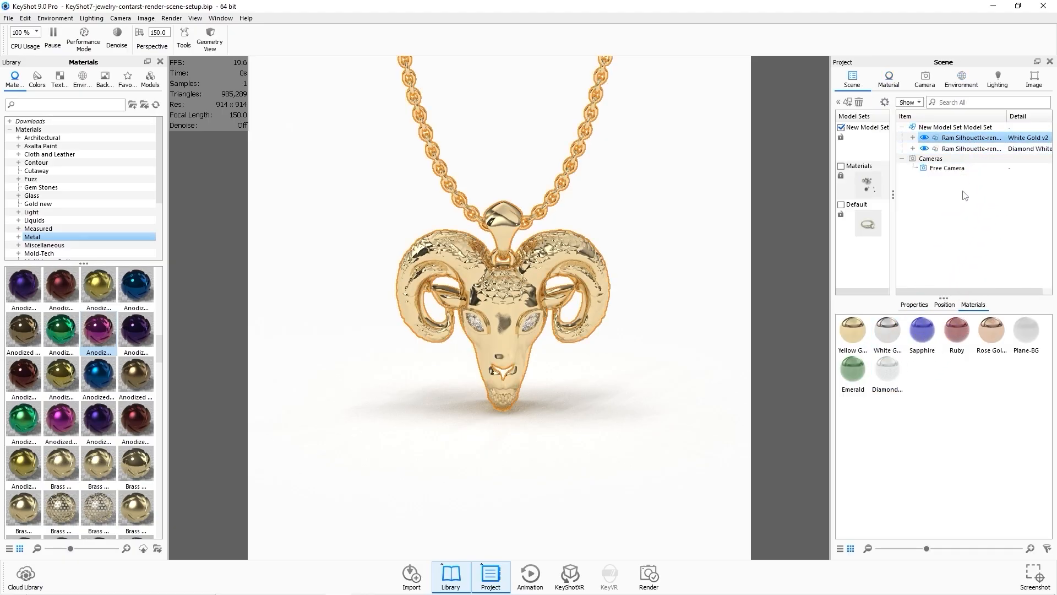
left_click(969, 148)
left_click_drag(852, 369, 960, 154)
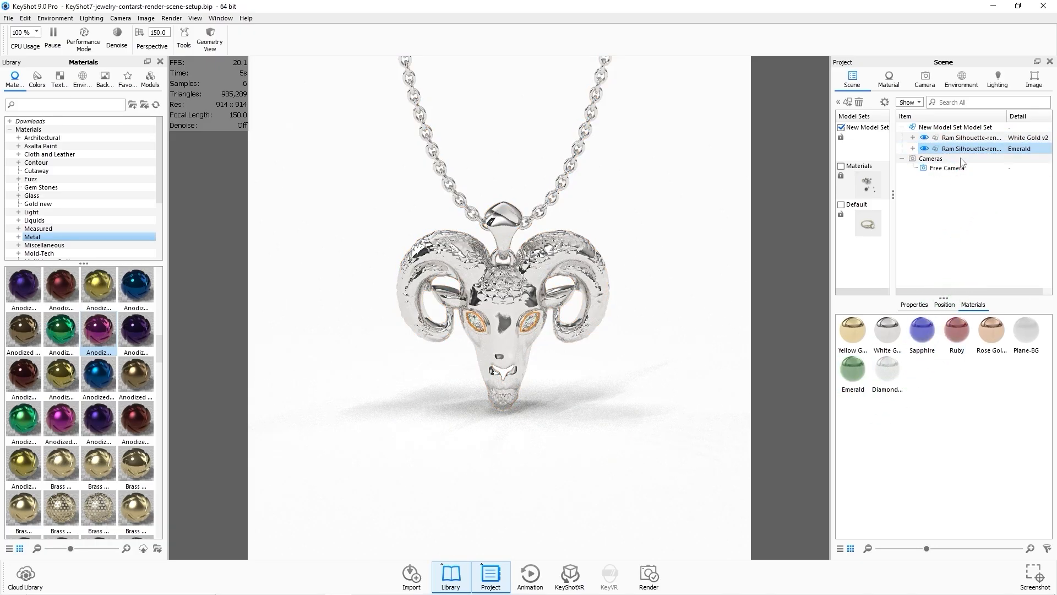
Enable Ignore Intersecting Geometry on the Emerald material and return to the scene tree.
double_click(851, 375)
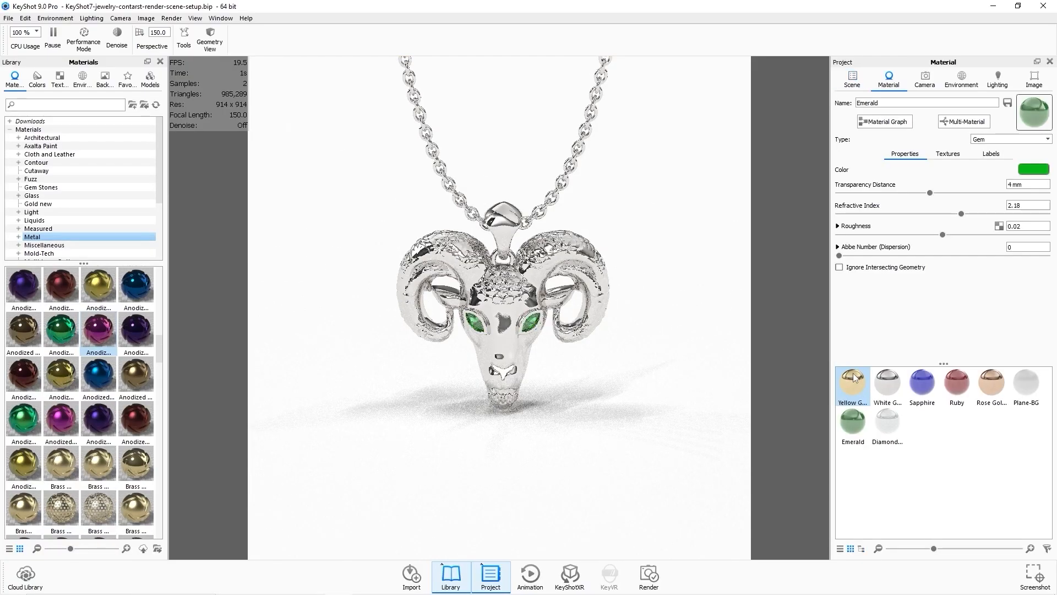
left_click(854, 269)
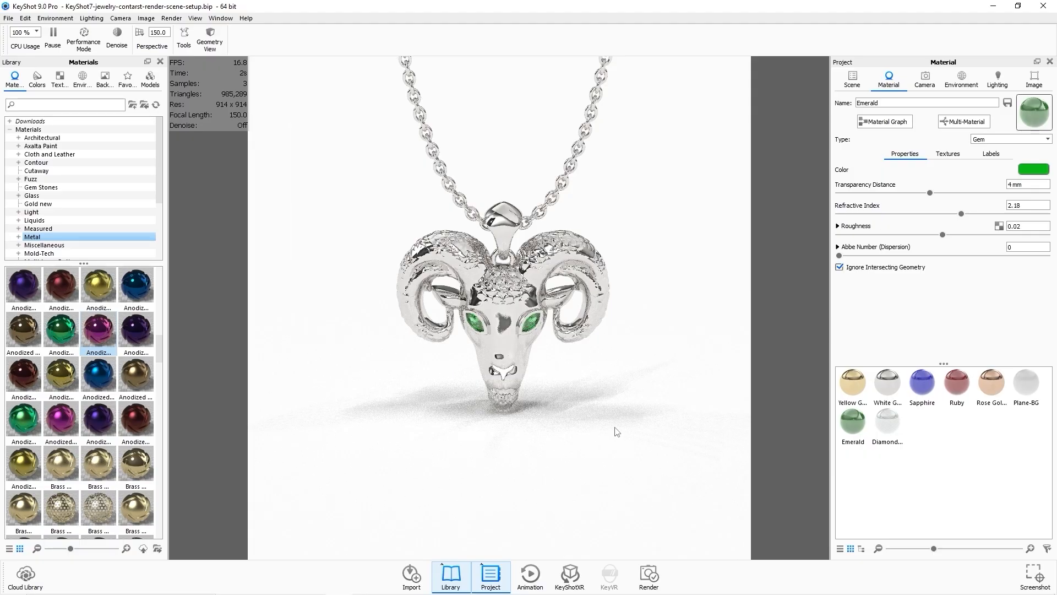
left_click(852, 79)
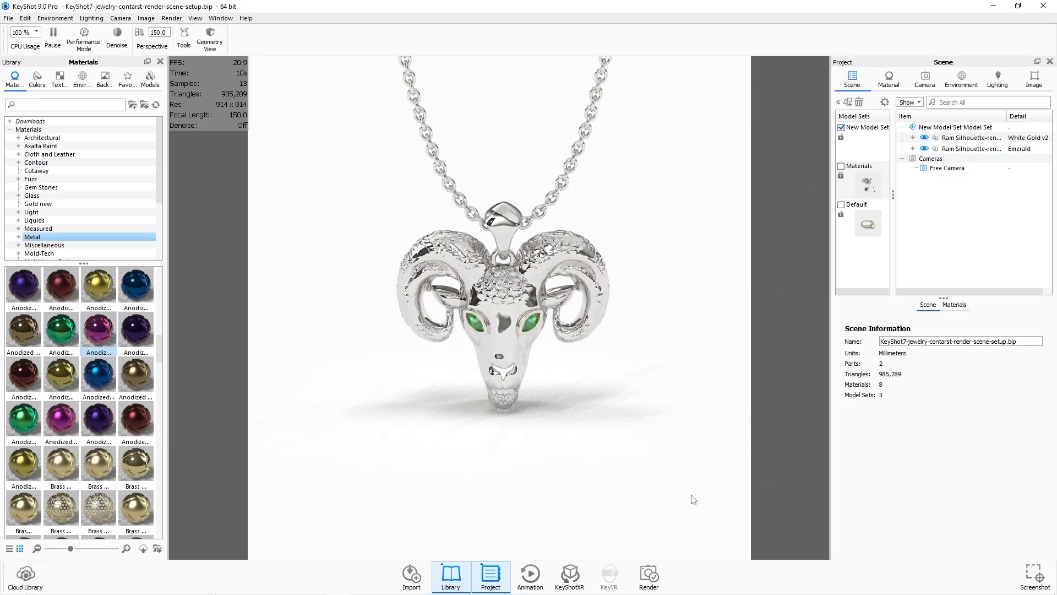
Render the white gold and emerald ram pendant, then close the render window and the Render dialog.
left_click(648, 570)
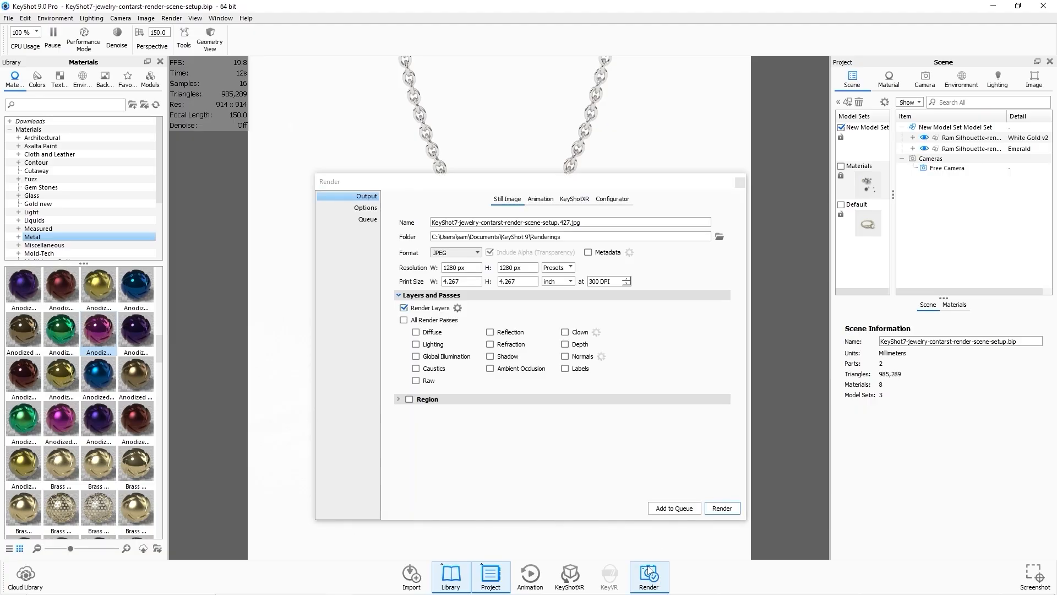
left_click(721, 508)
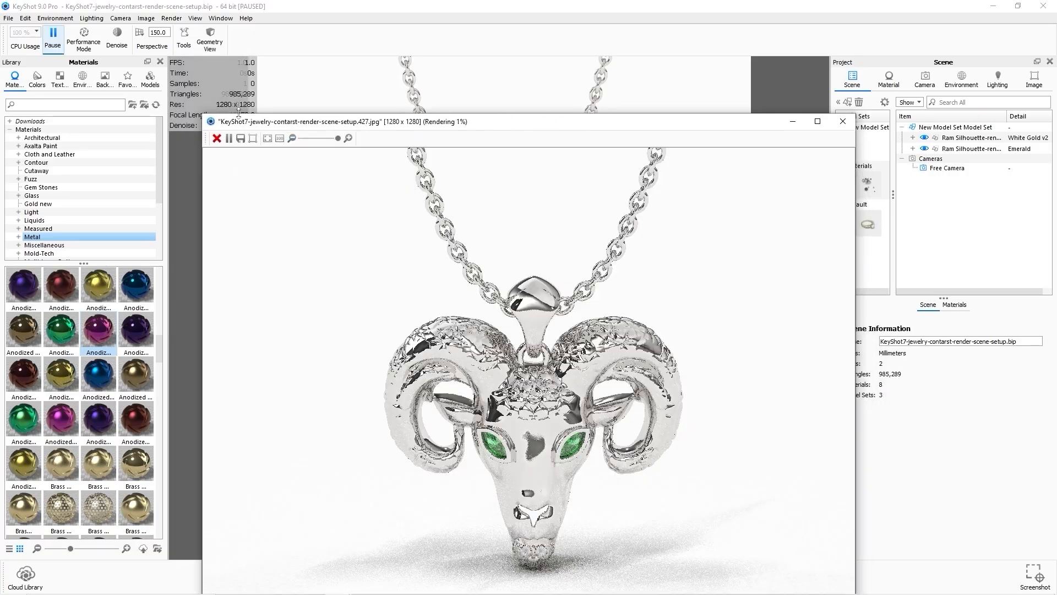
left_click_drag(202, 113, 356, 244)
left_click_drag(526, 256, 436, 66)
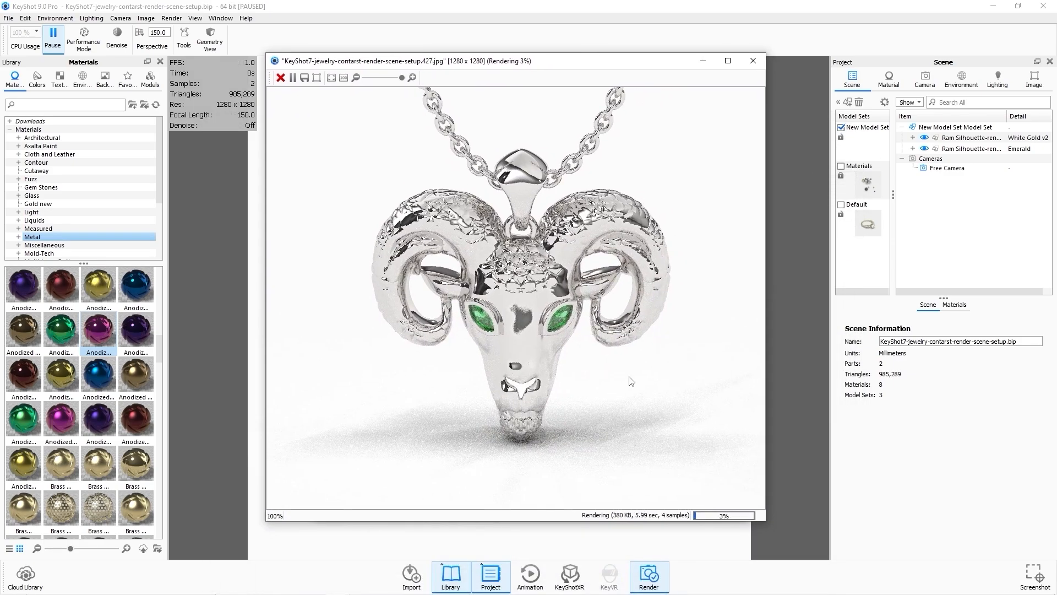
scroll(610, 398, "down", 1)
scroll(699, 422, "down", 2)
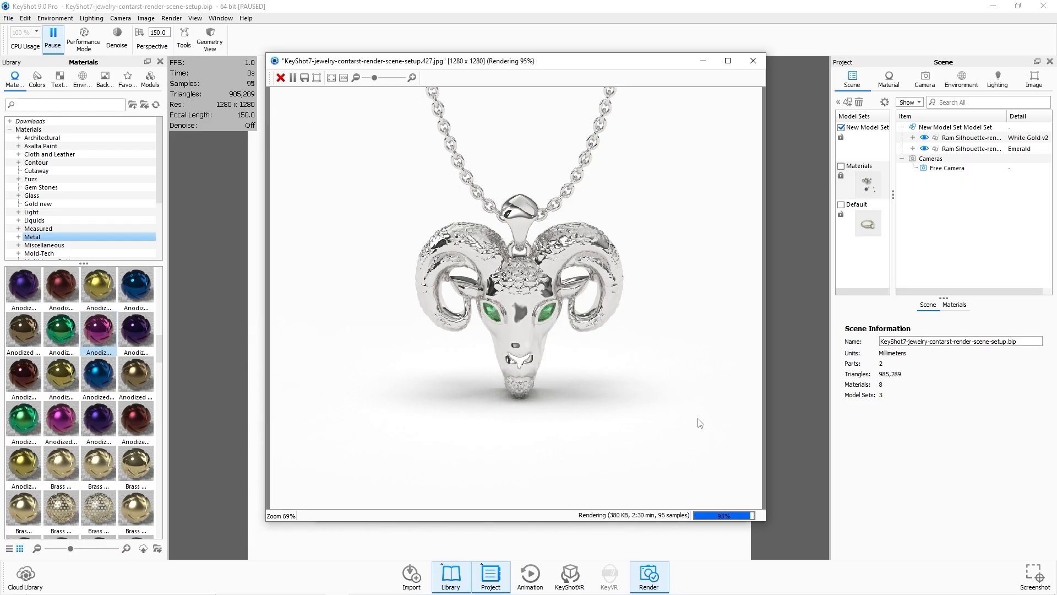
left_click(753, 60)
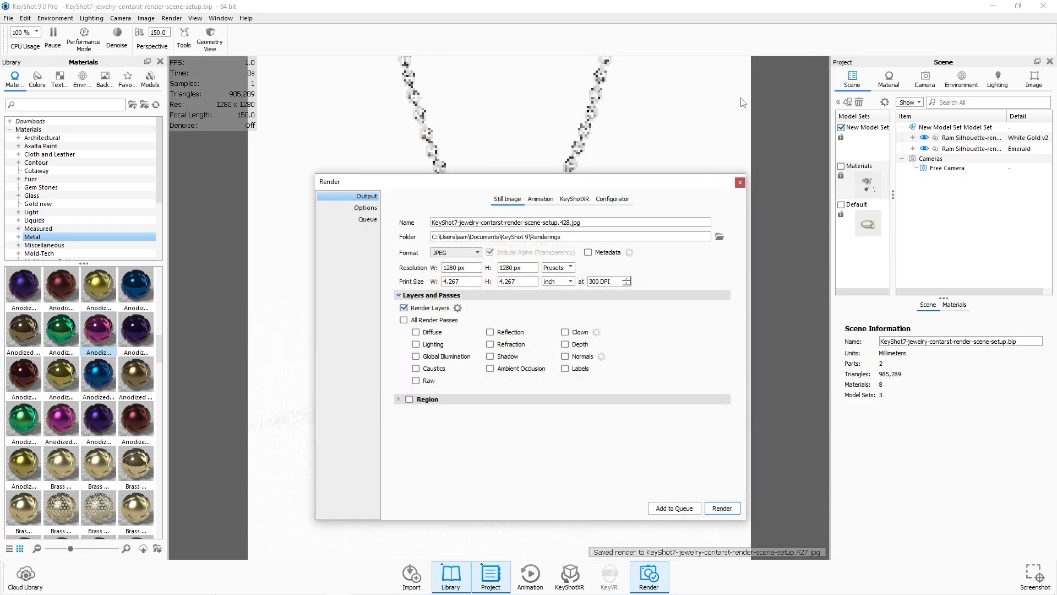
left_click(739, 182)
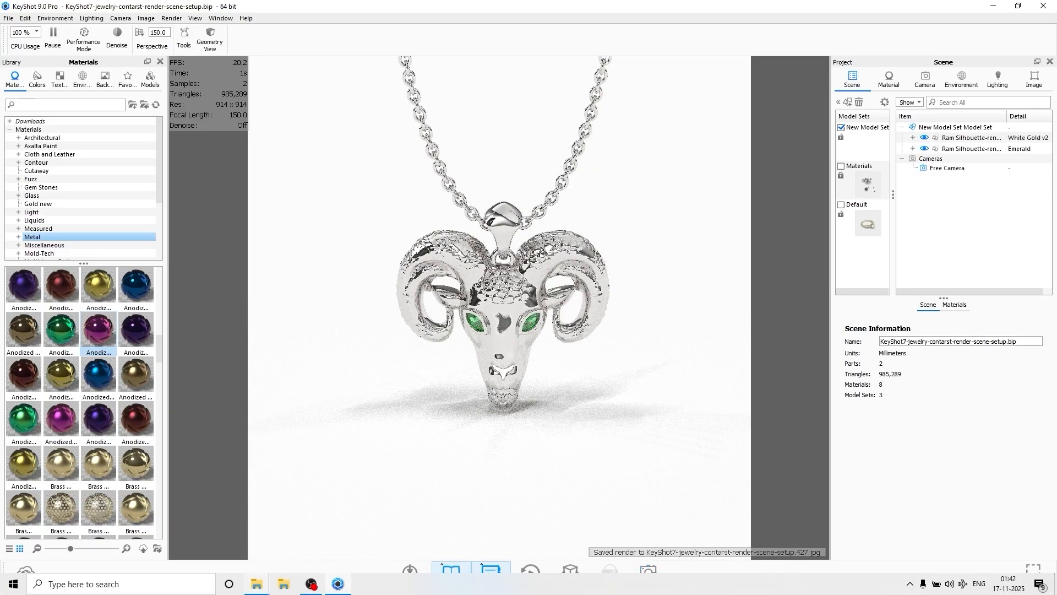
Open the new white gold render from the Renderings folder and compare it with the previous gold render.
left_click(283, 588)
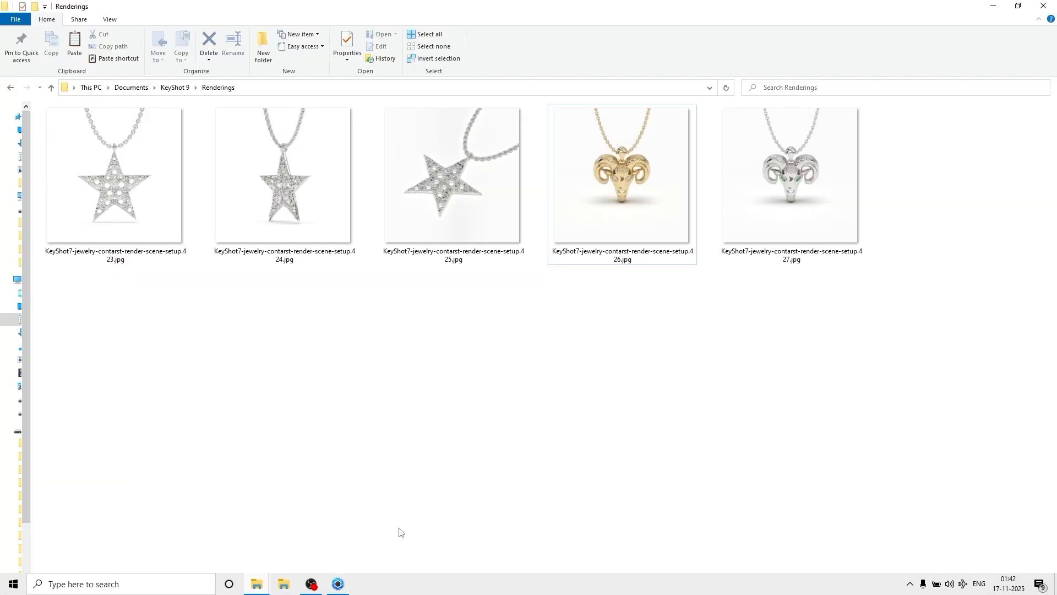
double_click(764, 253)
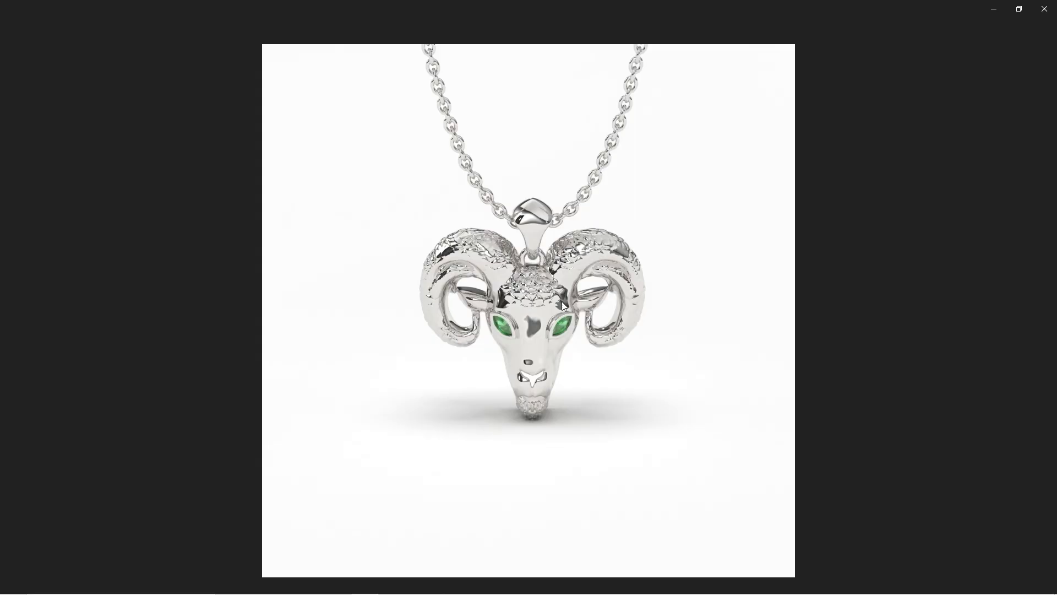
key("Left")
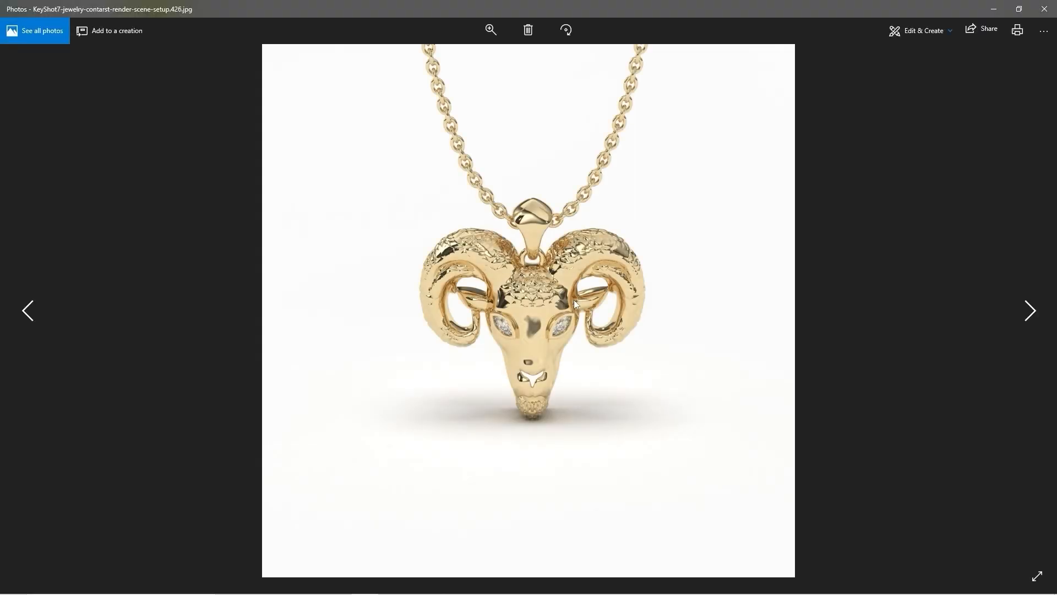
key("Right")
left_click(1044, 9)
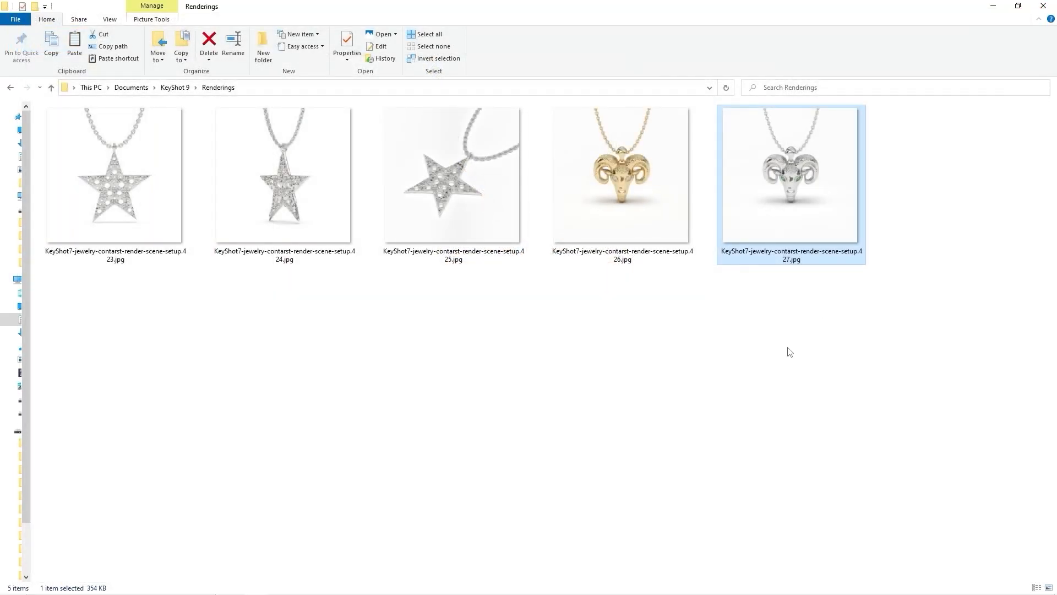
left_click(788, 349)
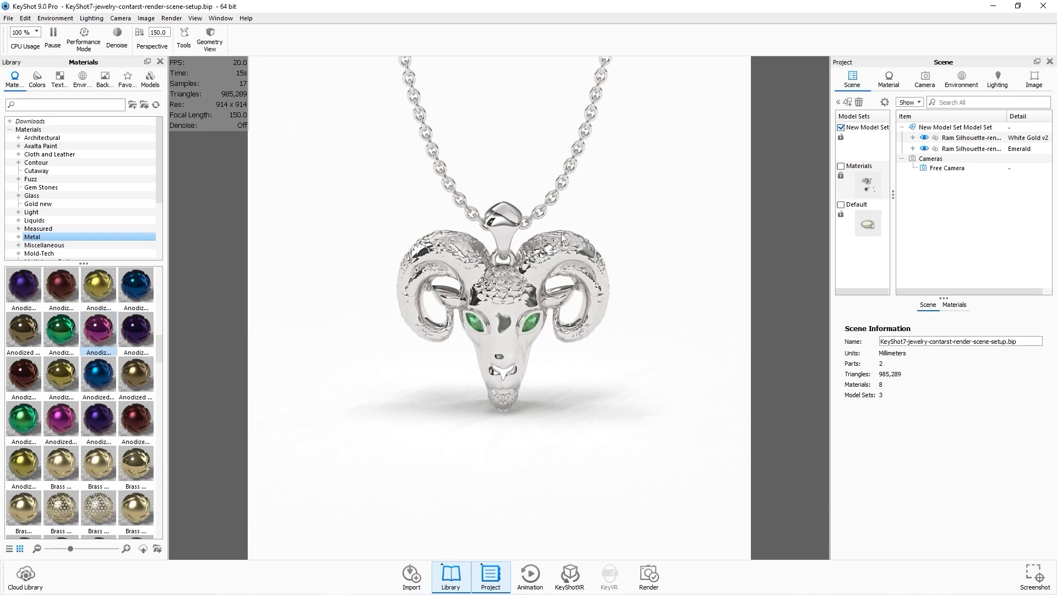
Reassign Yellow Gold to the pendant body and Diamond White to the eye stones.
left_click(972, 138)
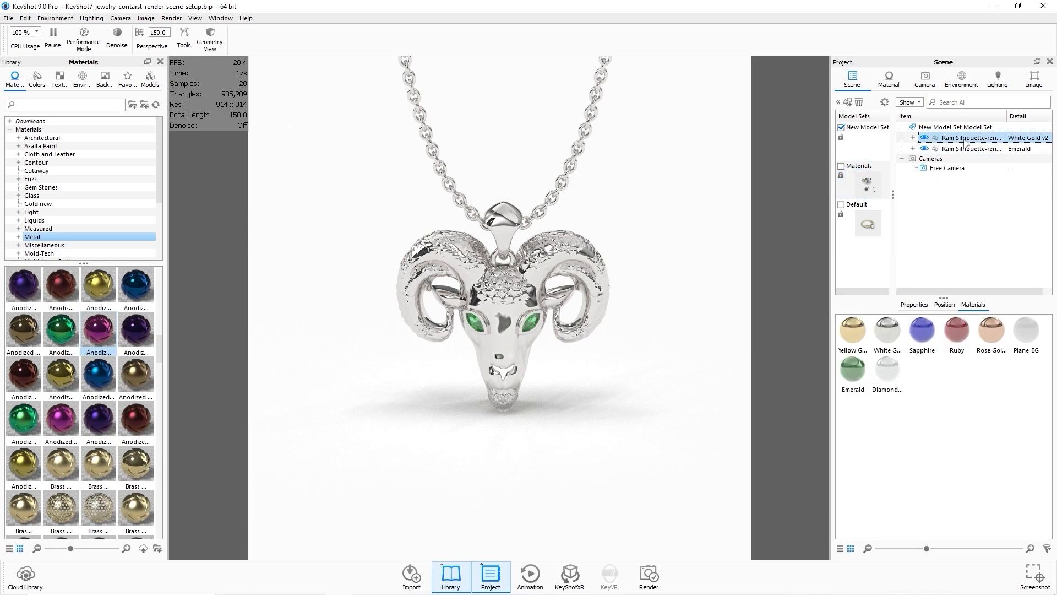
left_click_drag(853, 330, 960, 139)
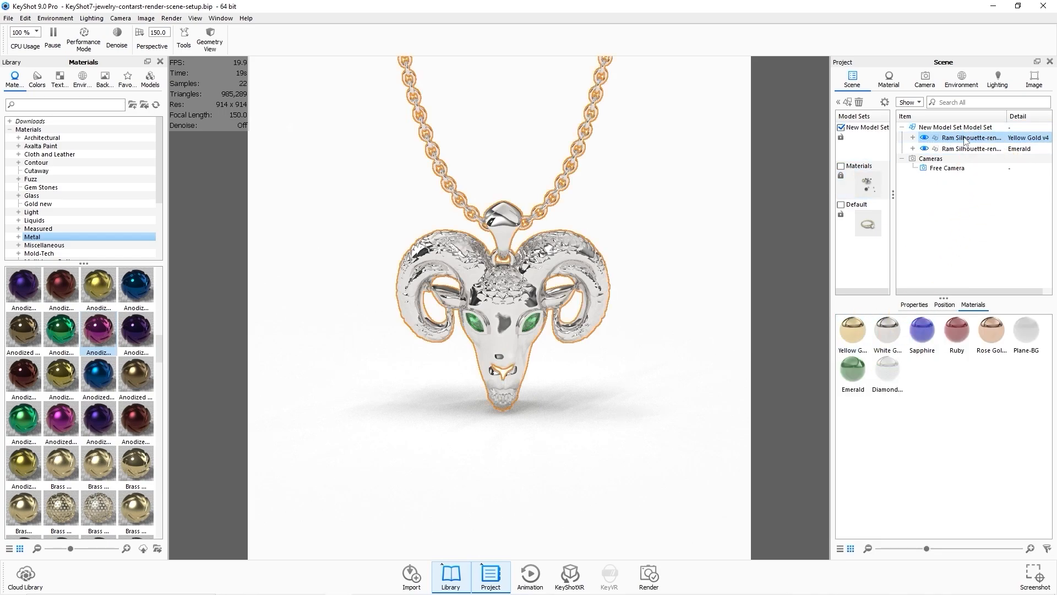
left_click_drag(897, 386, 976, 154)
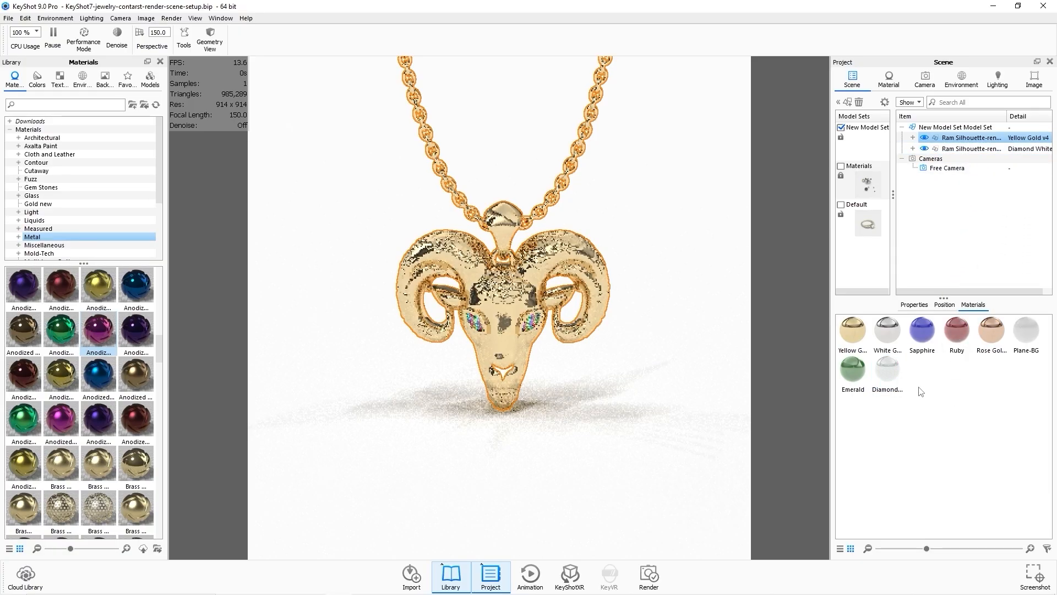
double_click(887, 370)
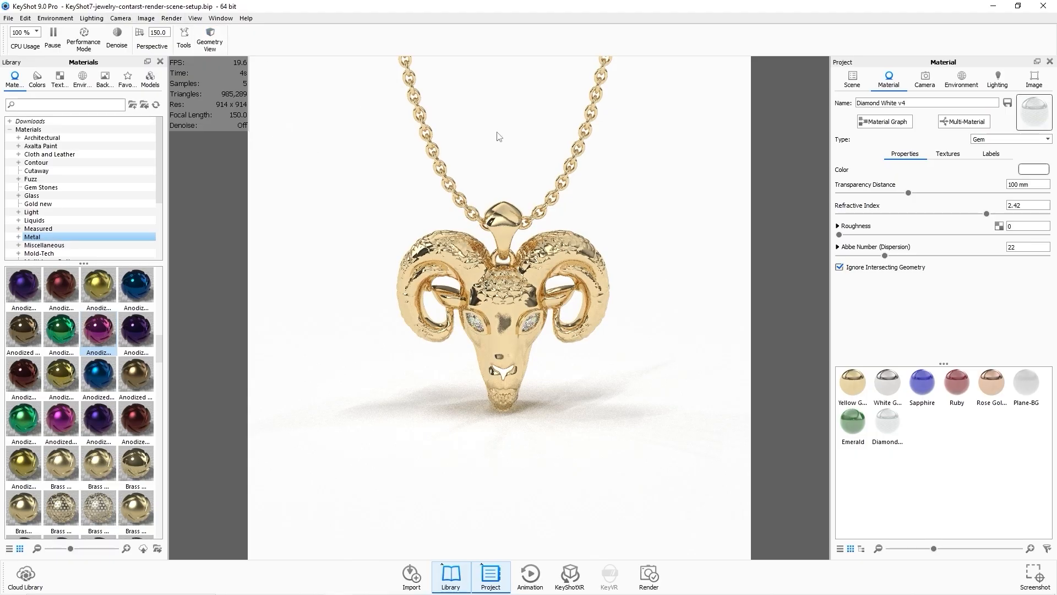
Orbit to a three-quarter view and adjust the environment to height 0.45 and rotation 312.5°.
left_click_drag(498, 137, 518, 174)
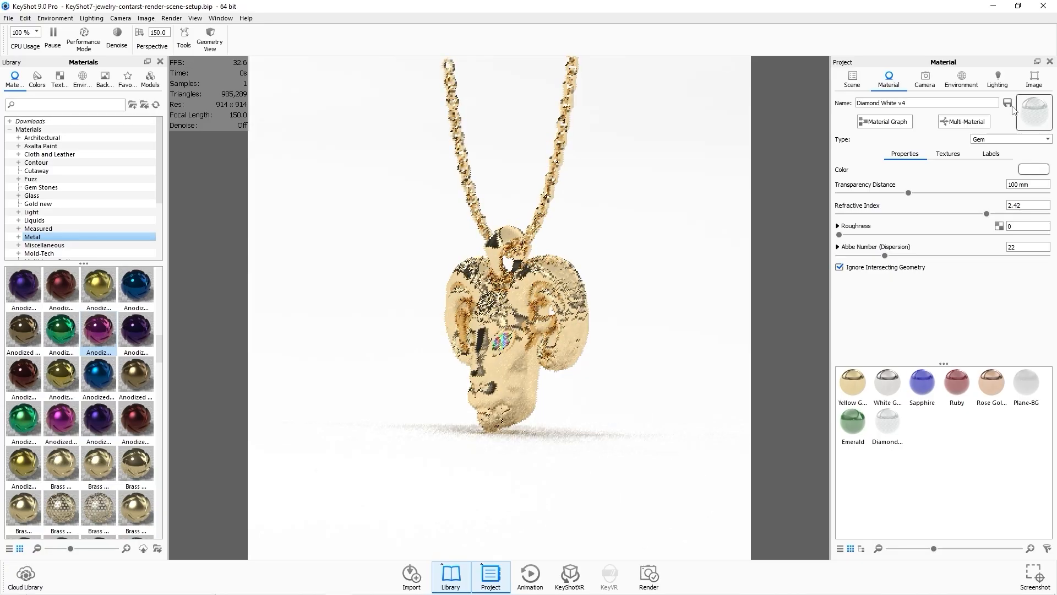
left_click(962, 80)
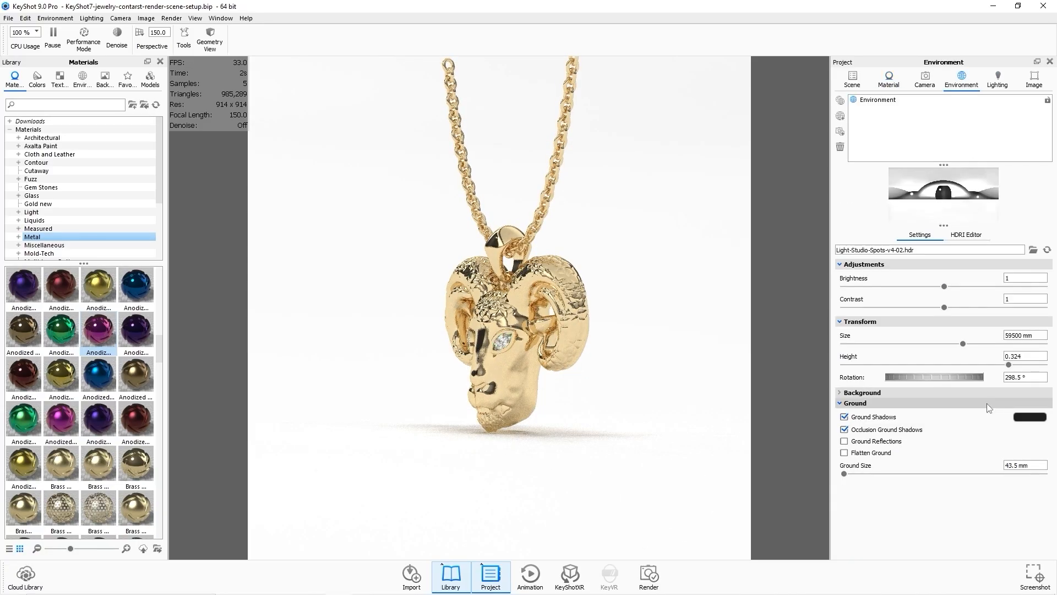
left_click_drag(631, 352, 605, 330, "ctrl")
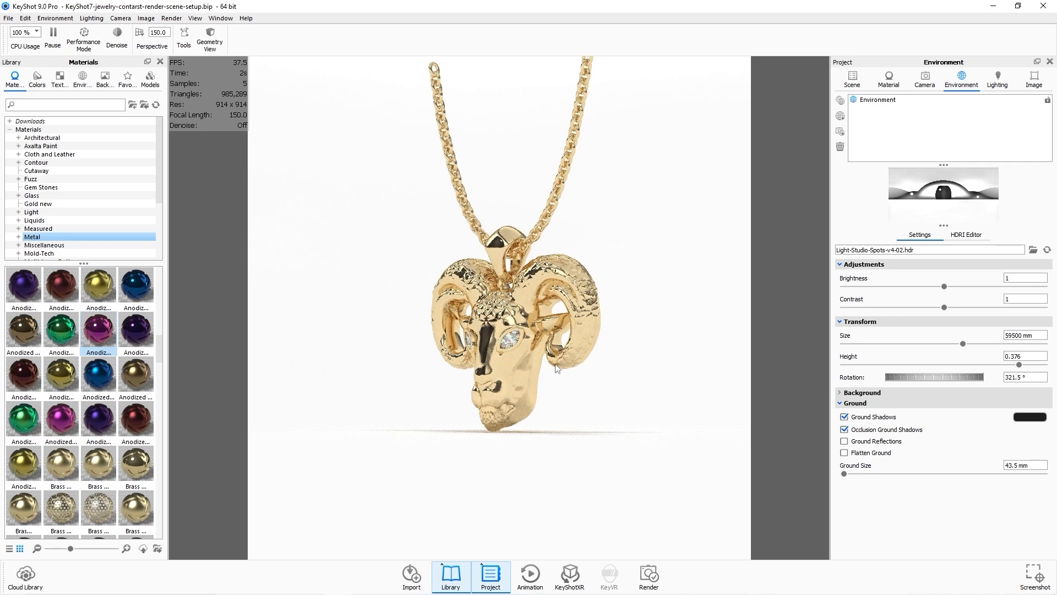
left_click_drag(557, 369, 632, 370)
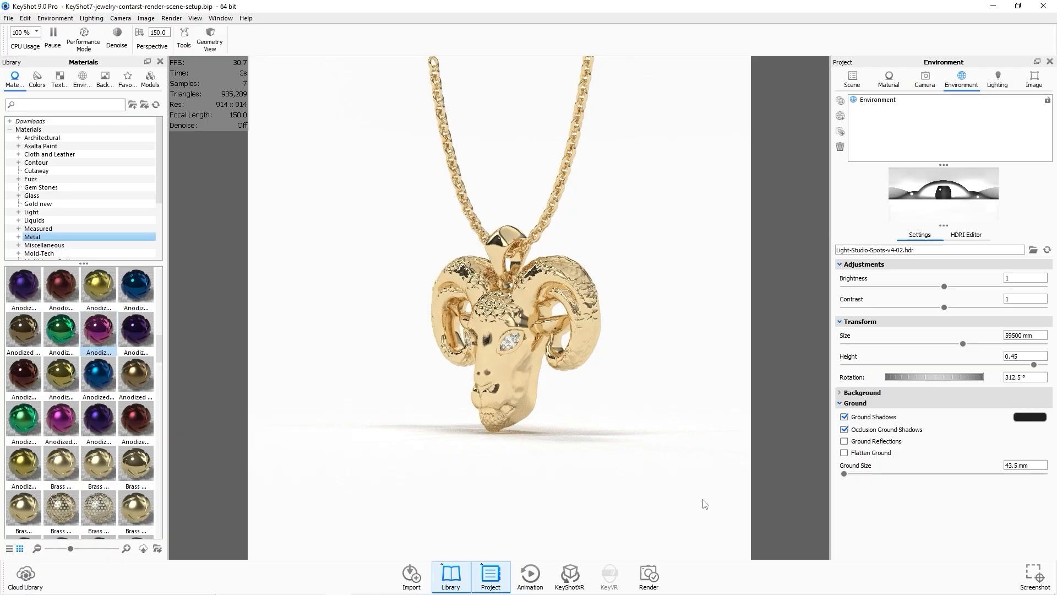
Render the three-quarter gold view, then close the render window and the Render dialog.
left_click(656, 578)
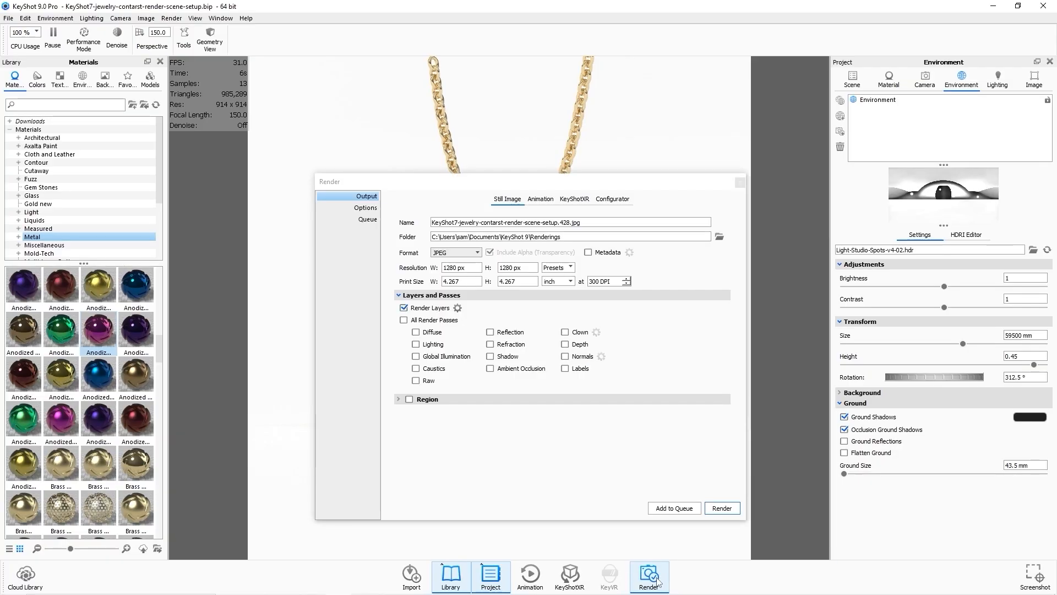
left_click(722, 508)
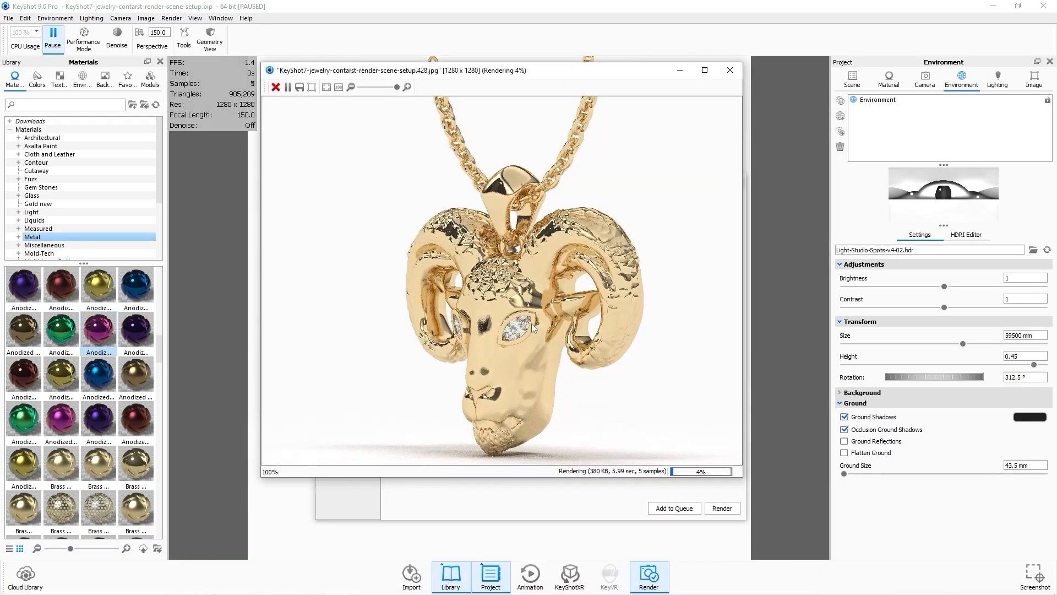
scroll(531, 329, "down", 3)
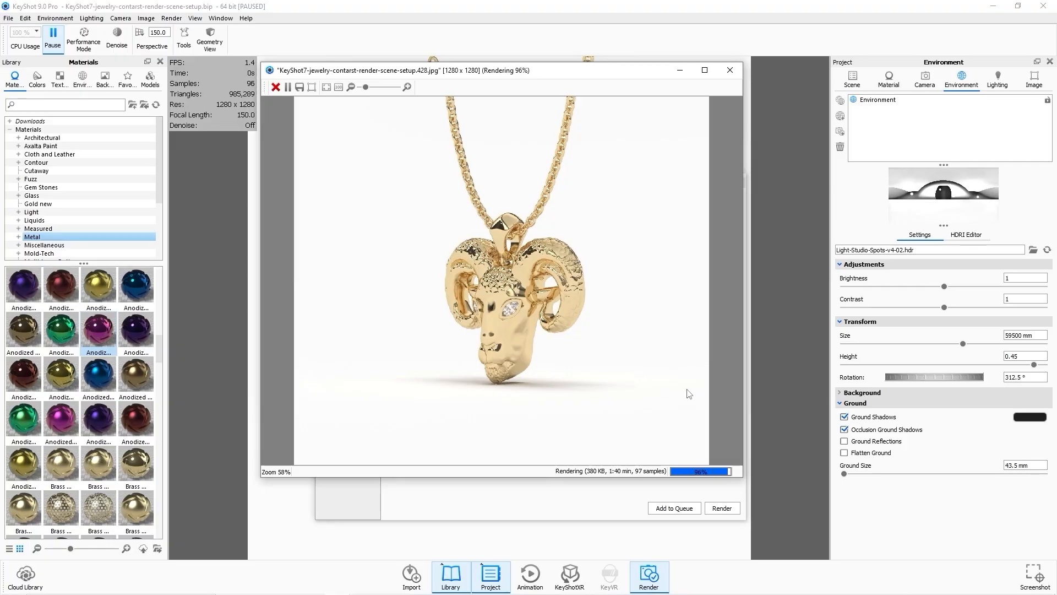
left_click(727, 74)
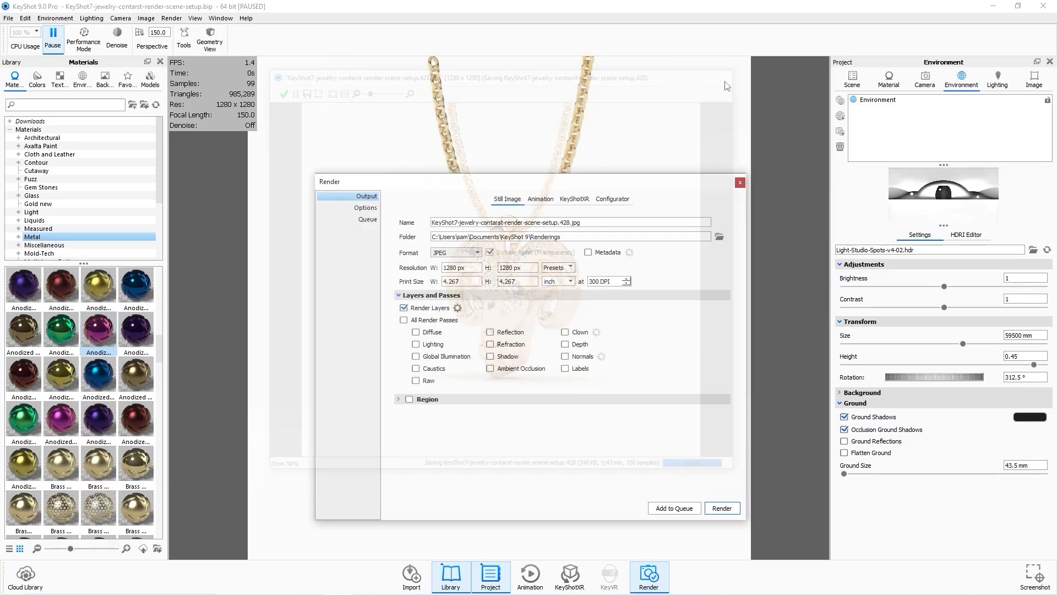
left_click(740, 180)
Open the three-quarter ram render from the Renderings folder to view it.
mouse_move(416, 582)
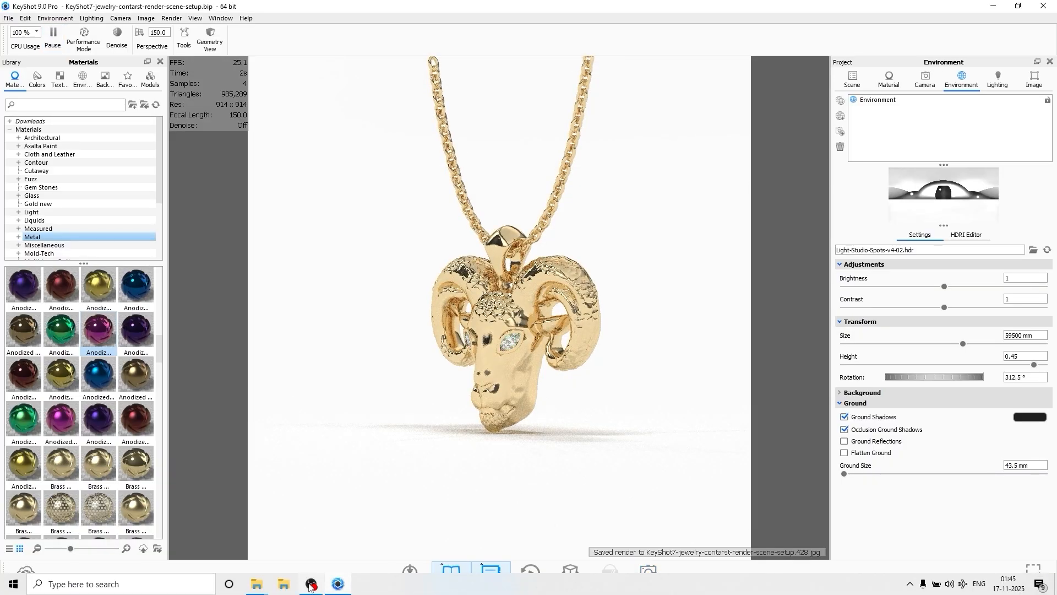
mouse_move(268, 586)
left_click(330, 526)
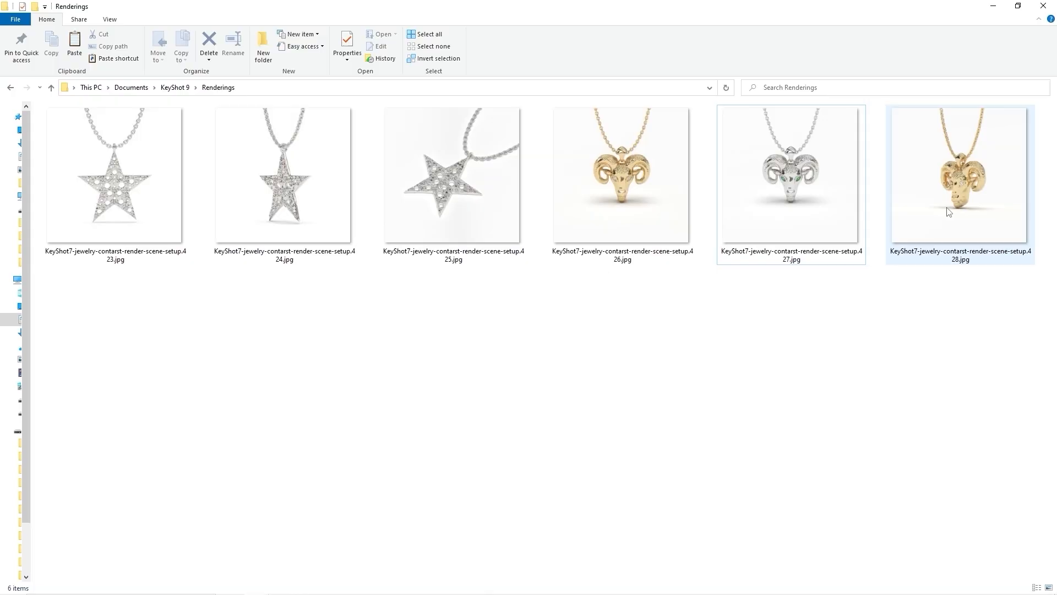
left_click(948, 210)
double_click(949, 210)
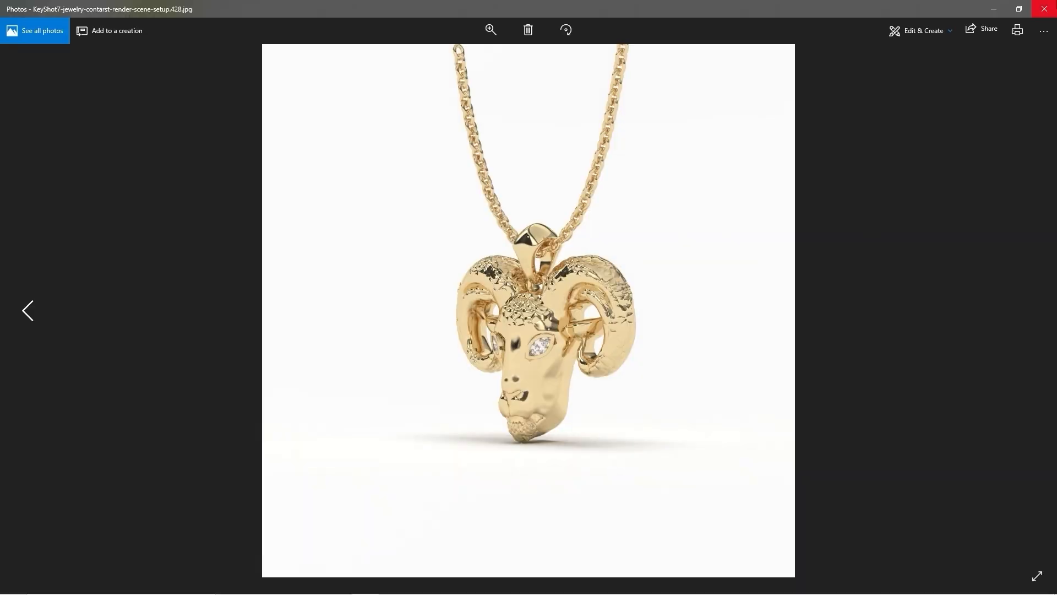
Lay the ram pendant and its eye stones flat on the ground by rotating and moving both parts with the Move tool.
left_click(1044, 7)
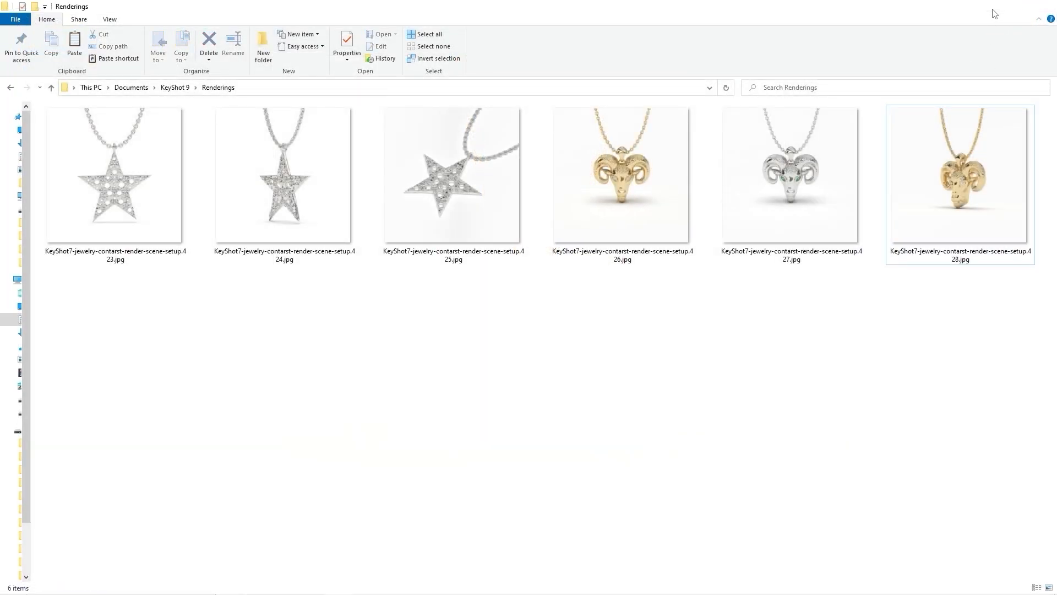
left_click(992, 6)
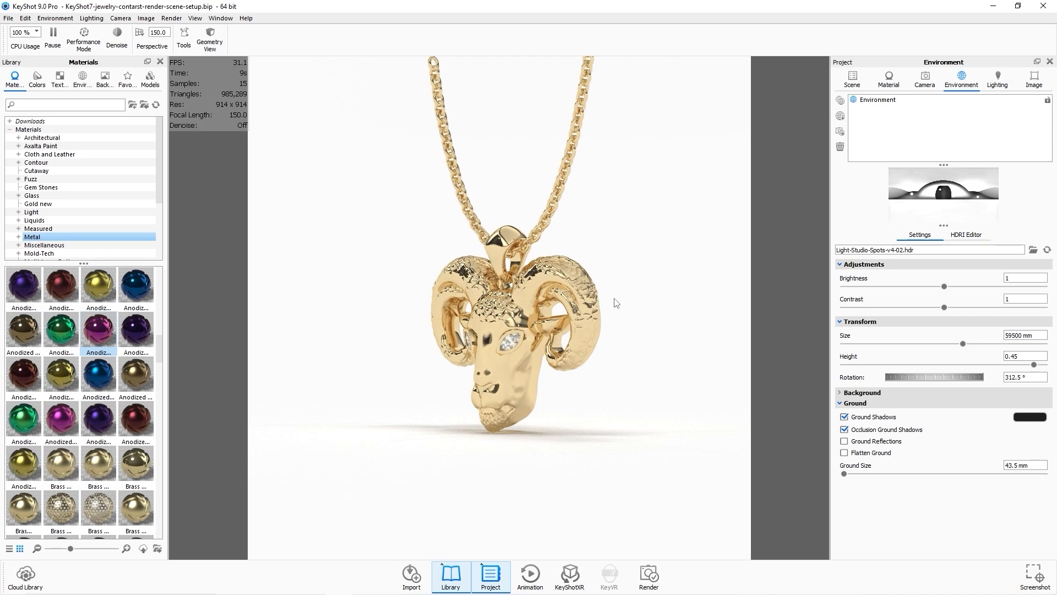
left_click_drag(616, 303, 504, 300)
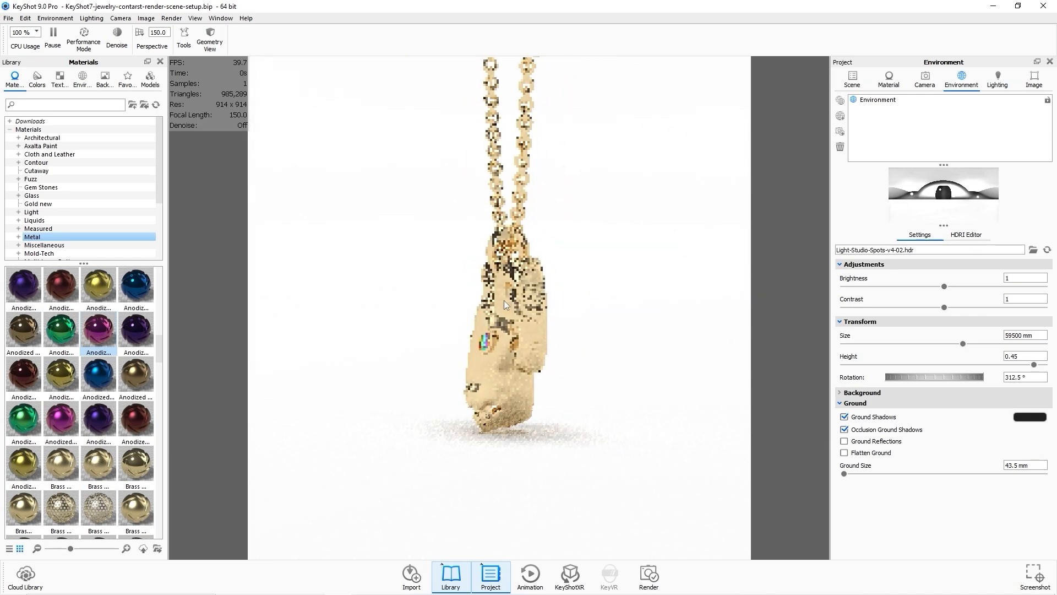
left_click(854, 88)
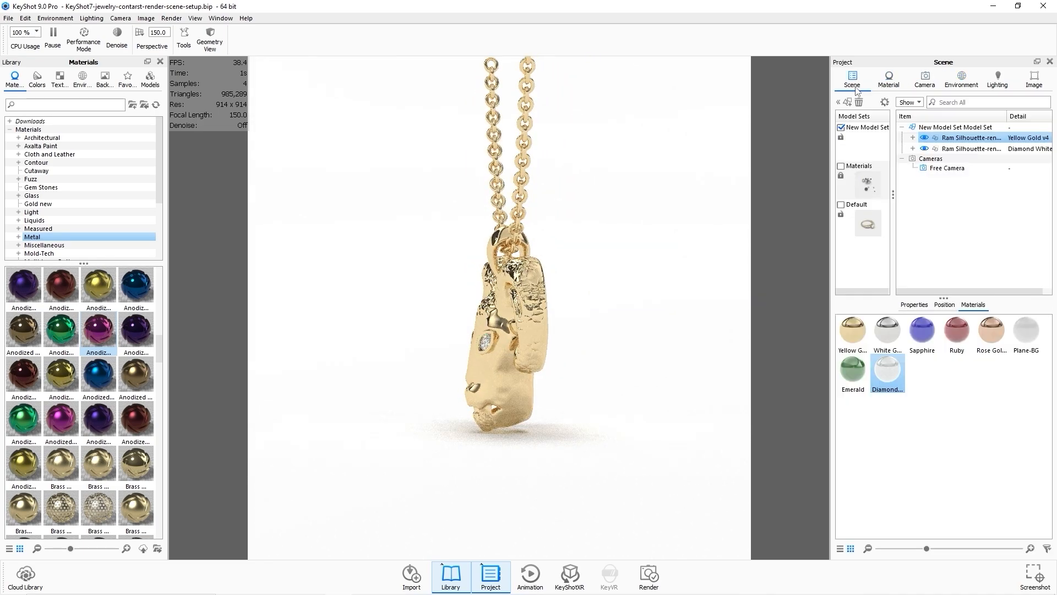
left_click(967, 138)
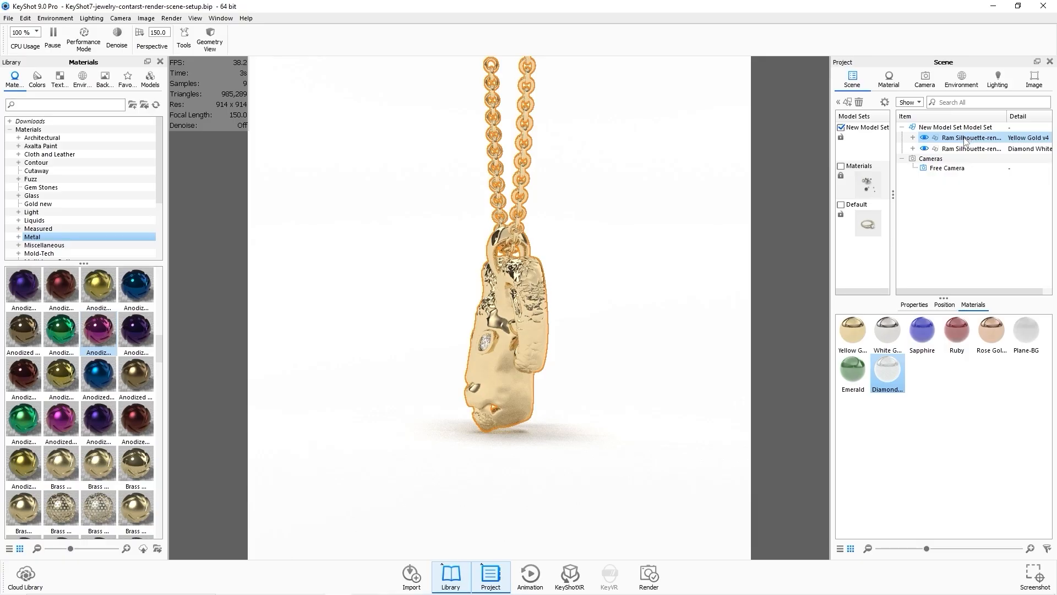
left_click(965, 149, "shift")
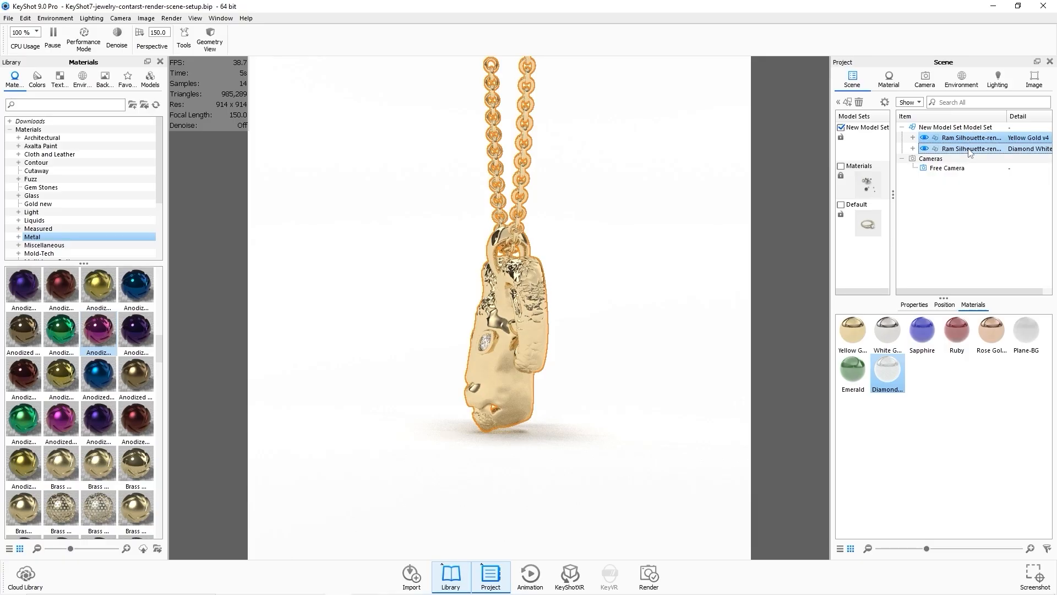
right_click(967, 142)
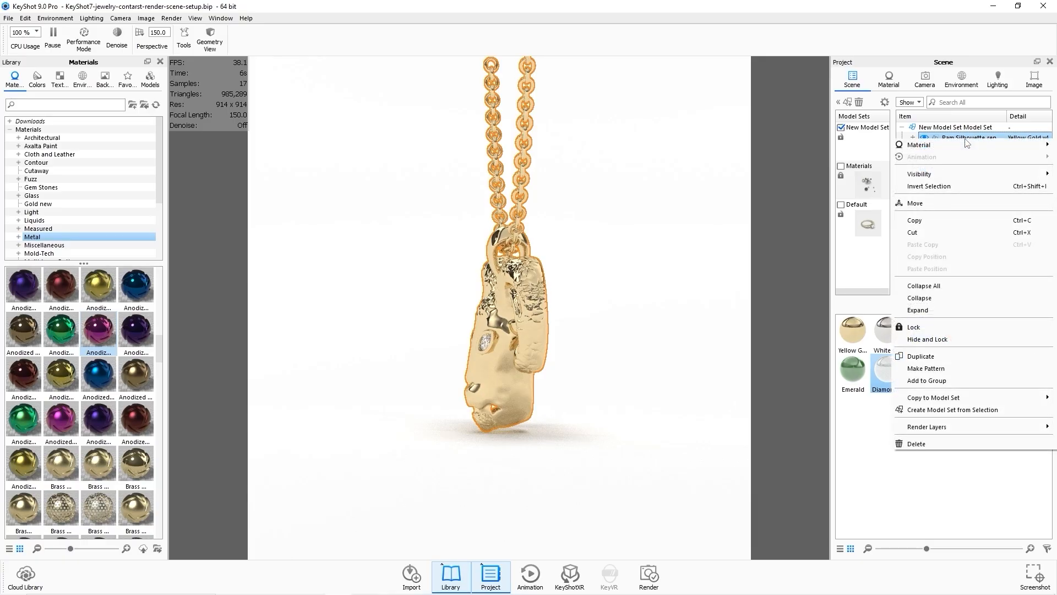
left_click(943, 205)
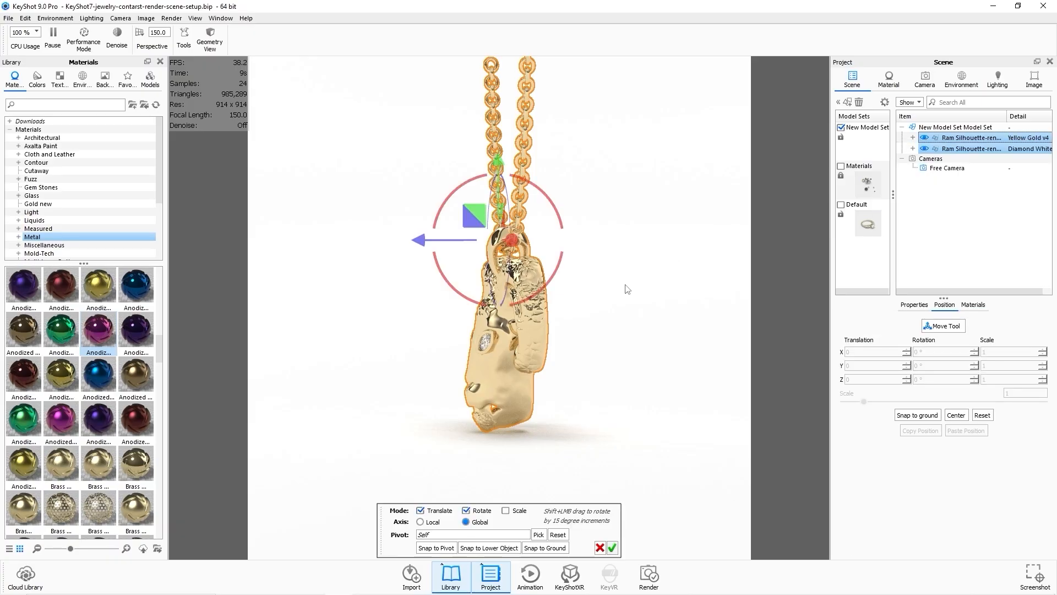
left_click_drag(627, 289, 472, 333)
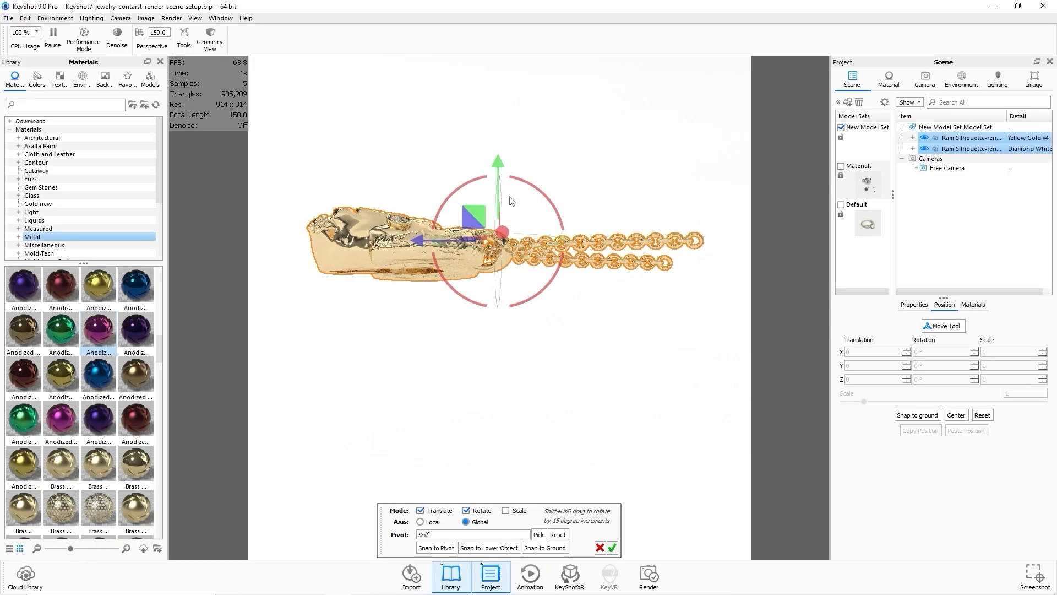
left_click_drag(512, 200, 481, 160)
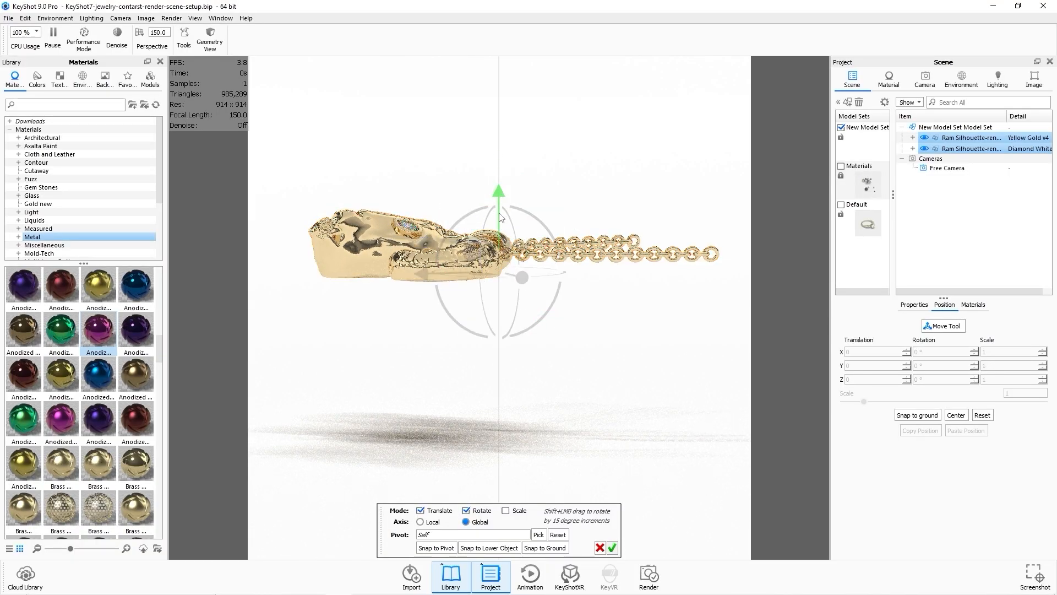
left_click_drag(501, 216, 497, 327)
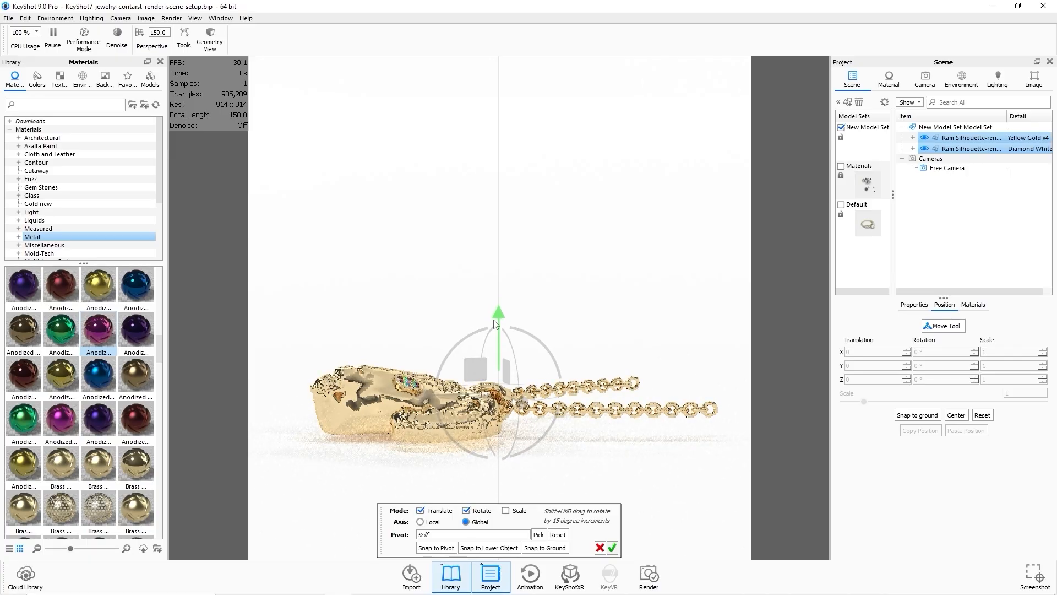
left_click(595, 289)
left_click_drag(502, 319, 502, 324)
left_click(611, 547)
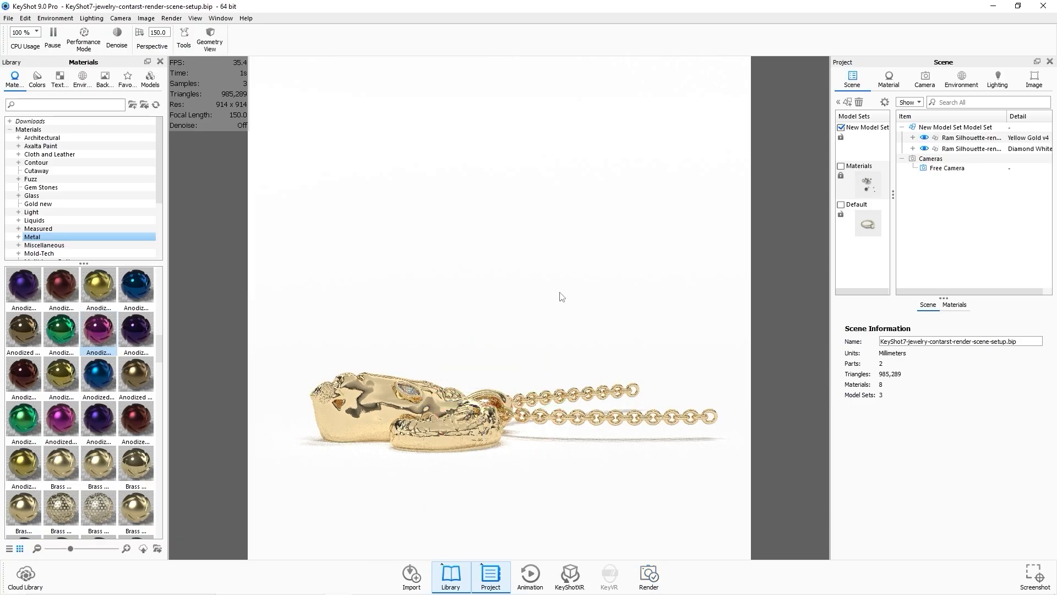
Orbit the camera to an overhead three-quarter view of the flat-lying pendant and open the environment settings.
left_click_drag(558, 297, 636, 397)
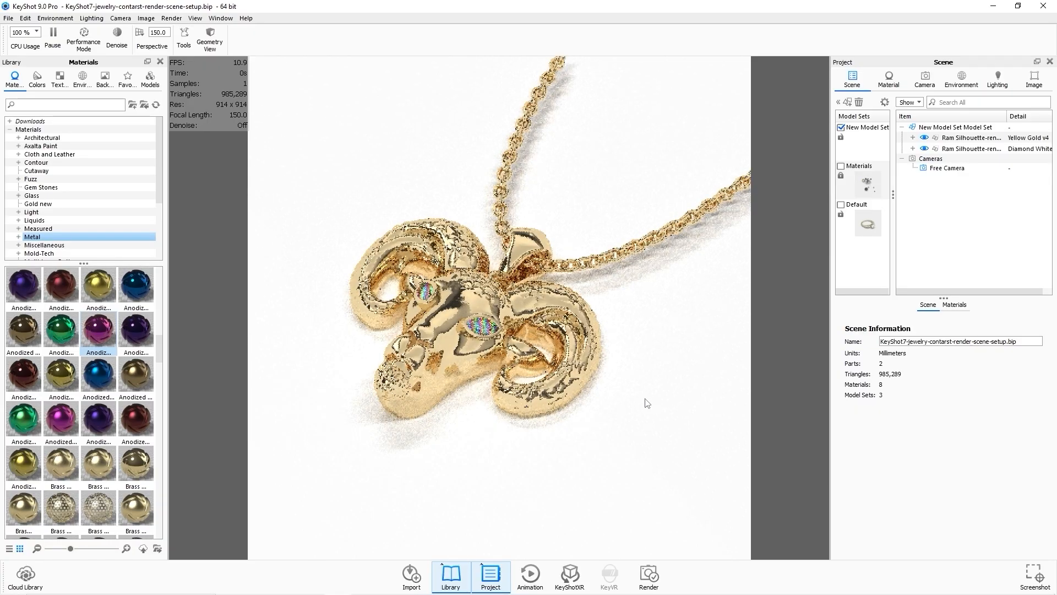
left_click_drag(649, 390, 653, 392)
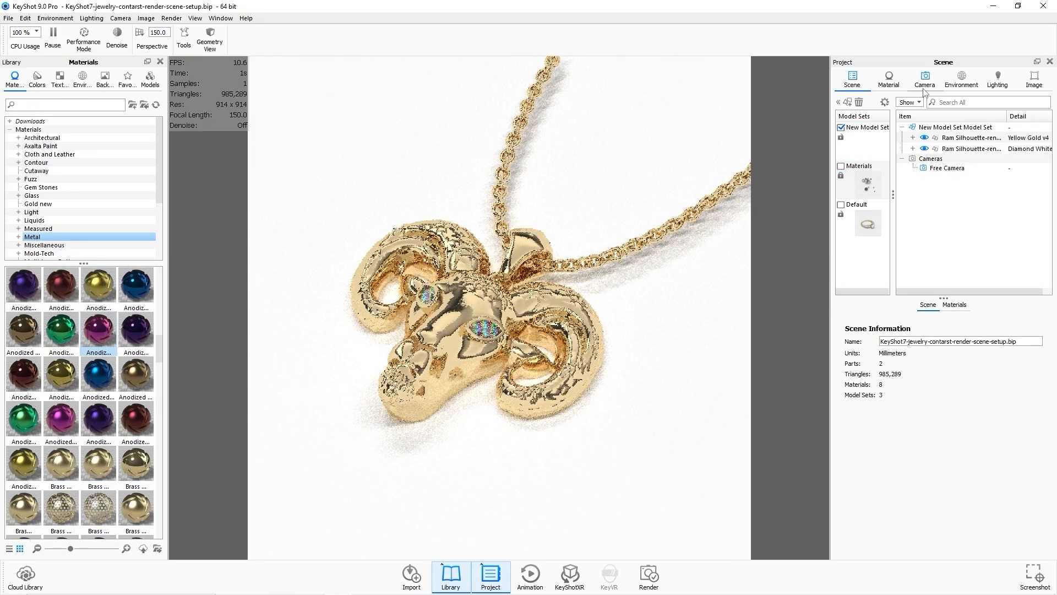
left_click(963, 83)
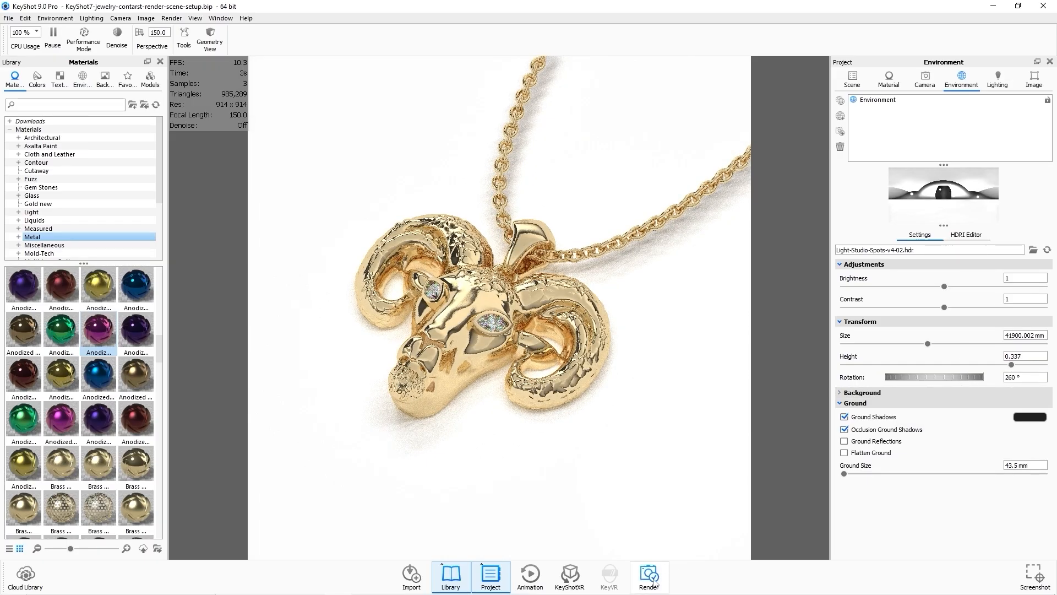
Render the overhead gold view, then close the render window and the Render dialog.
left_click(648, 575)
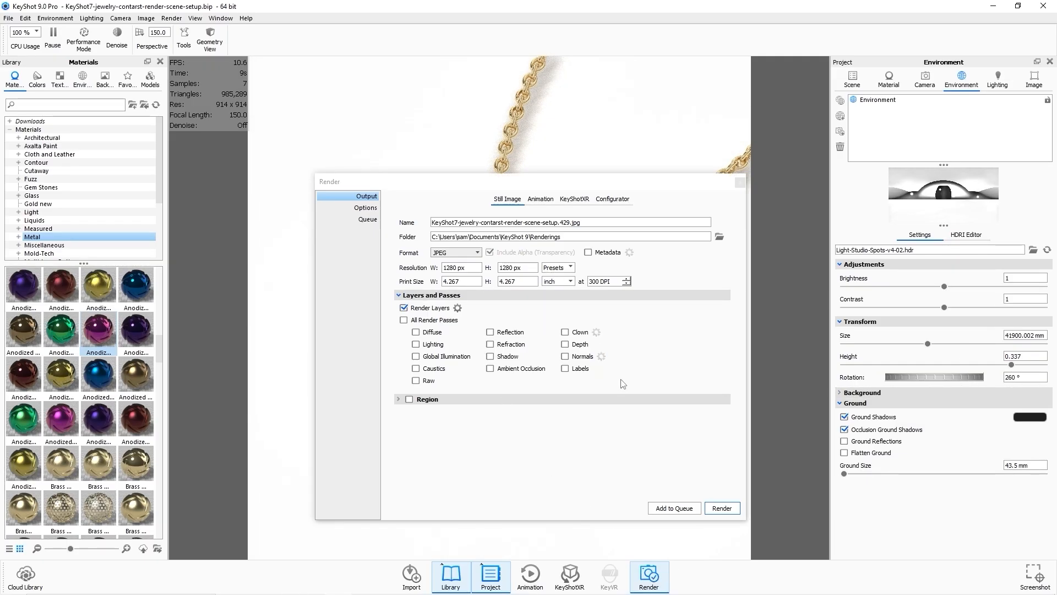
left_click(721, 508)
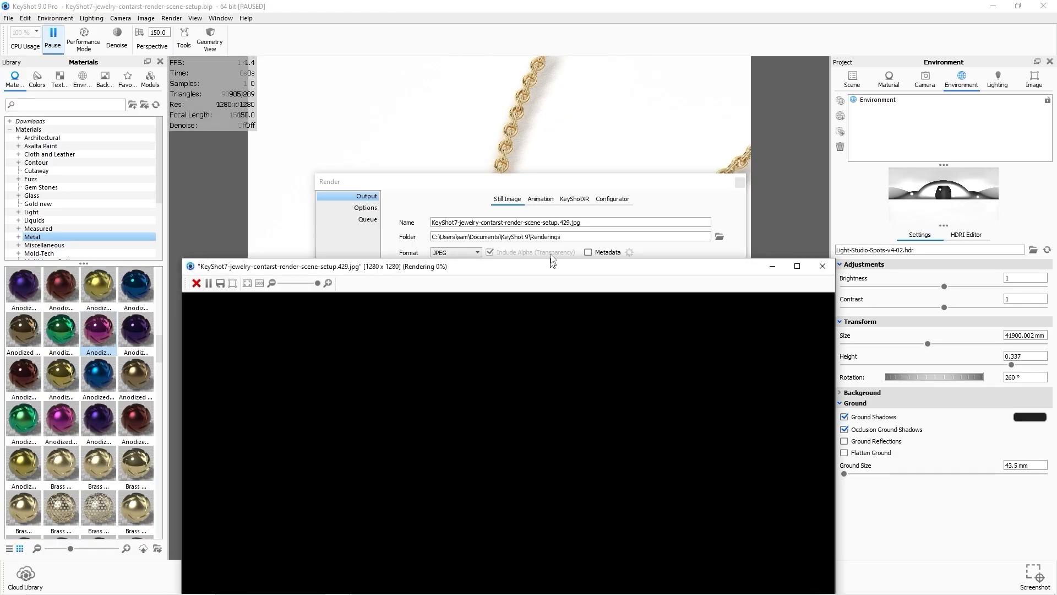
left_click_drag(551, 268, 555, 115)
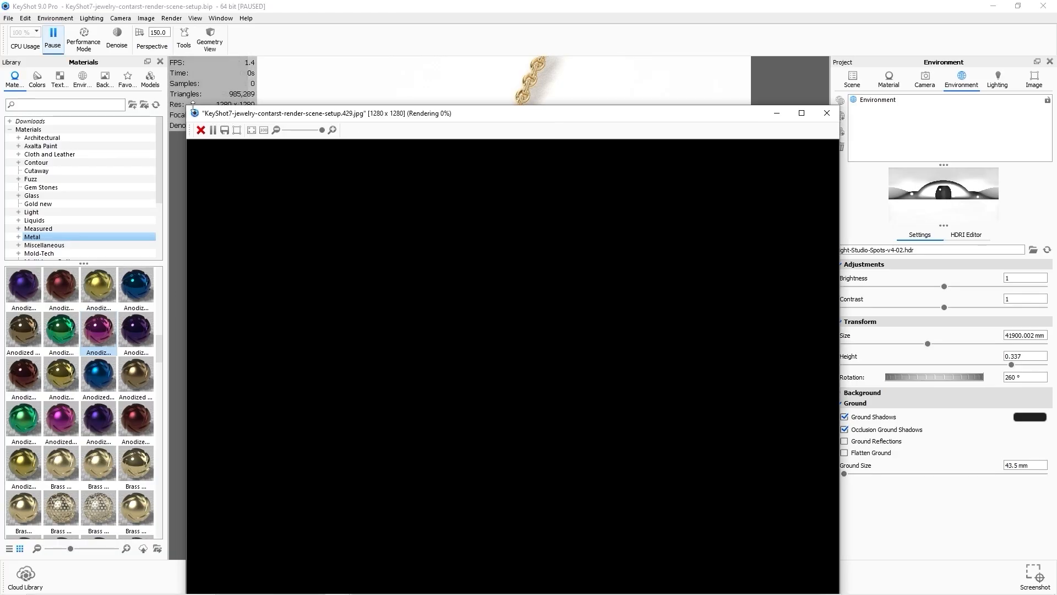
left_click_drag(192, 106, 381, 259)
left_click_drag(571, 269, 484, 104)
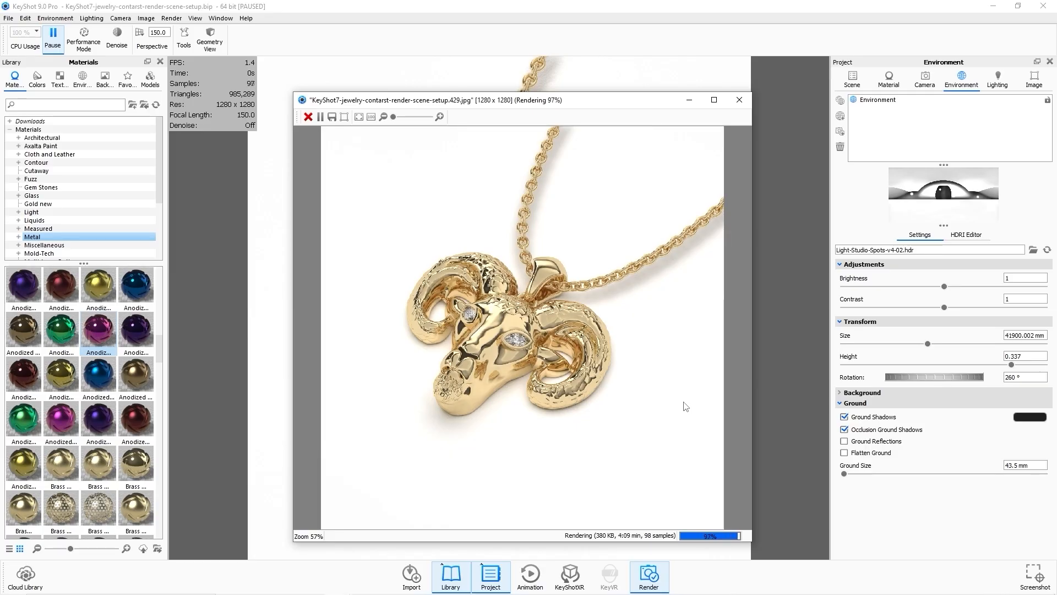
left_click(739, 100)
left_click(741, 179)
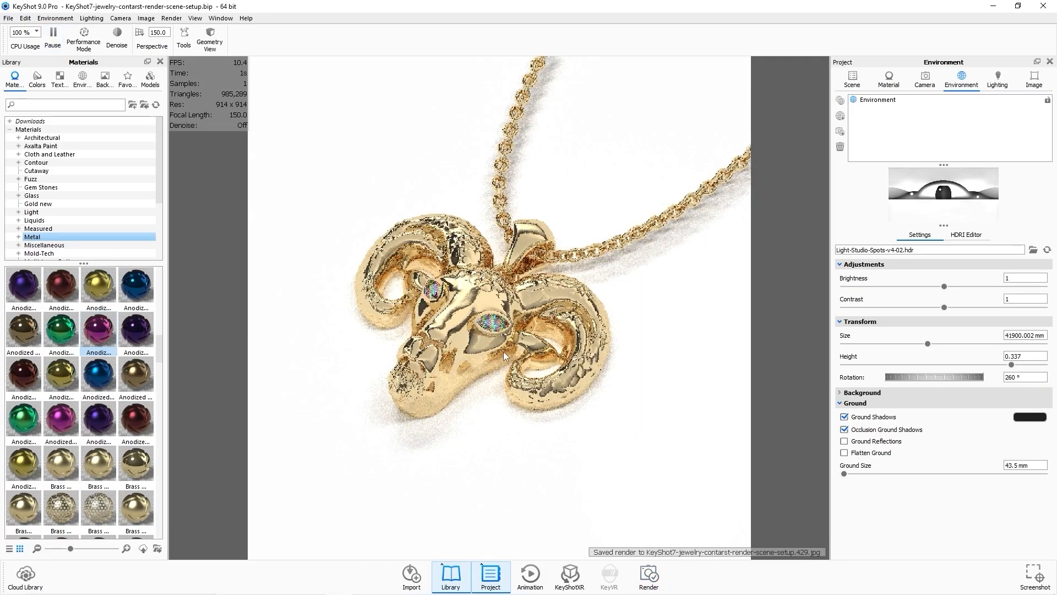
Open the new overhead render from the Renderings folder and browse through the earlier ram renders for comparison.
mouse_move(260, 593)
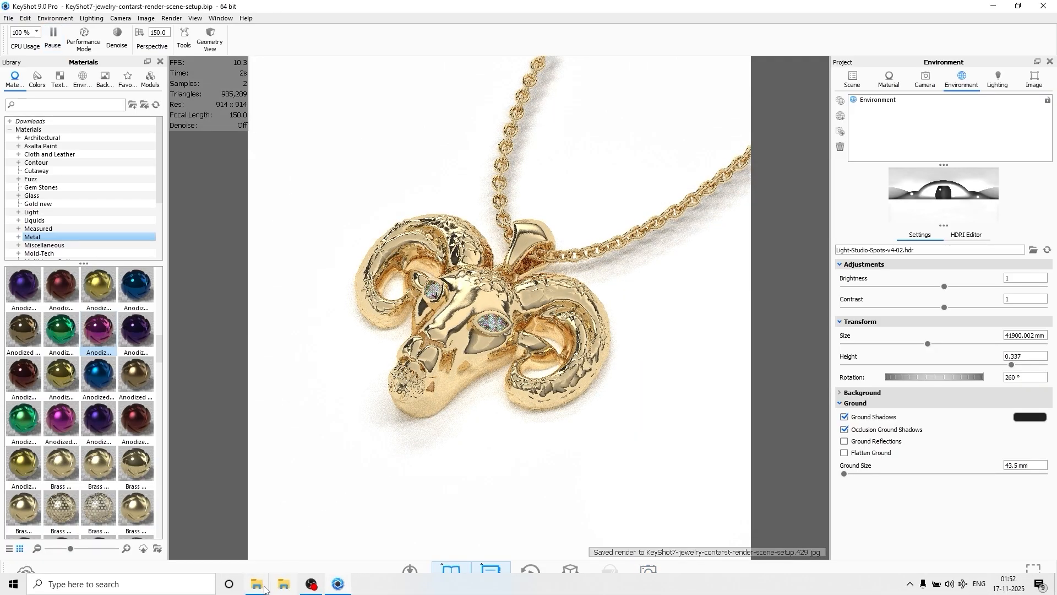
left_click(330, 524)
right_click(667, 352)
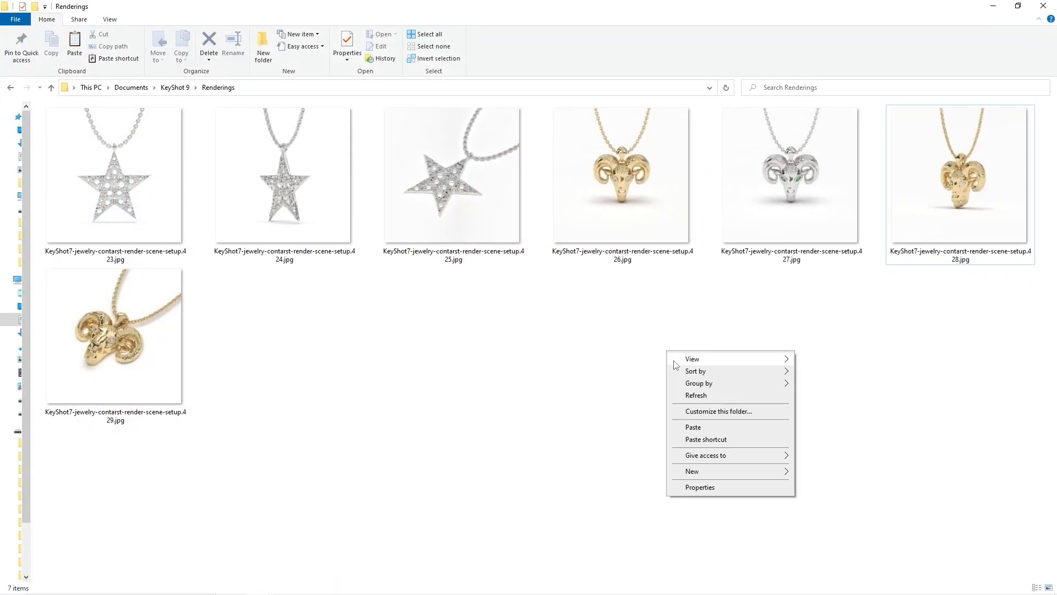
left_click(653, 290)
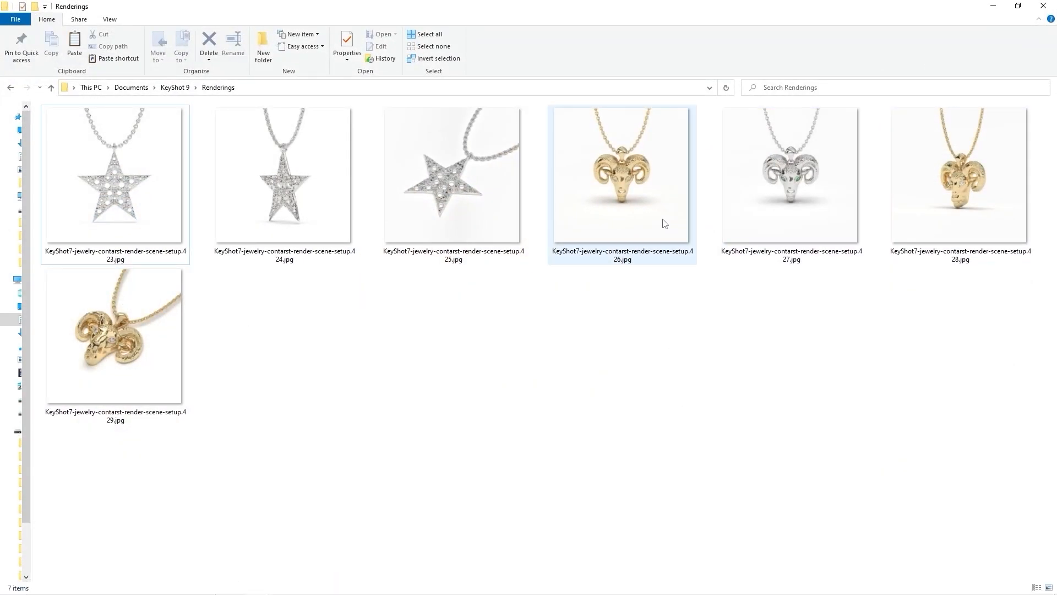
double_click(151, 377)
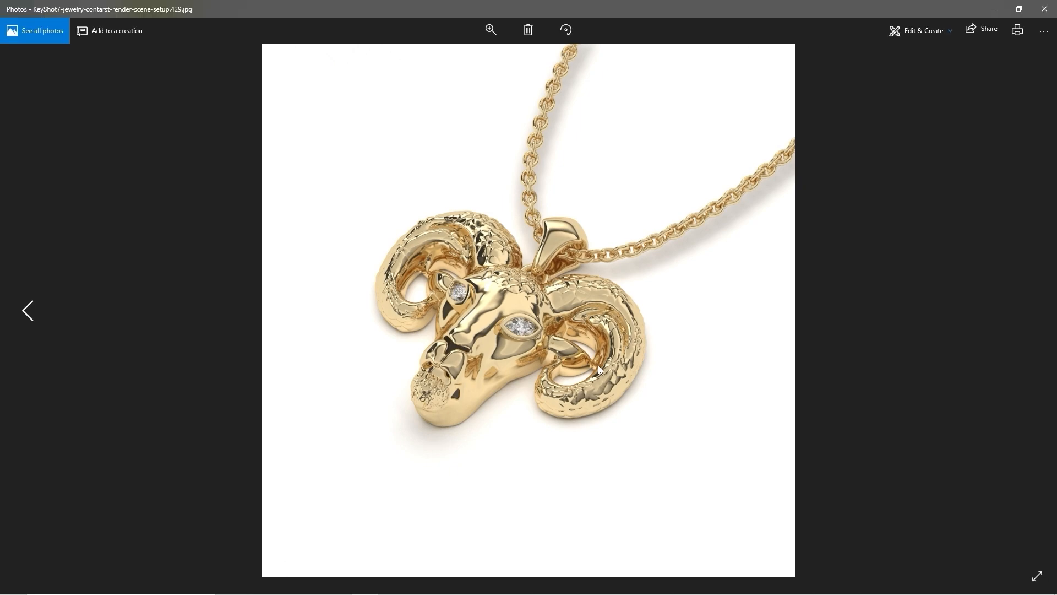
key("Left")
key("Left")
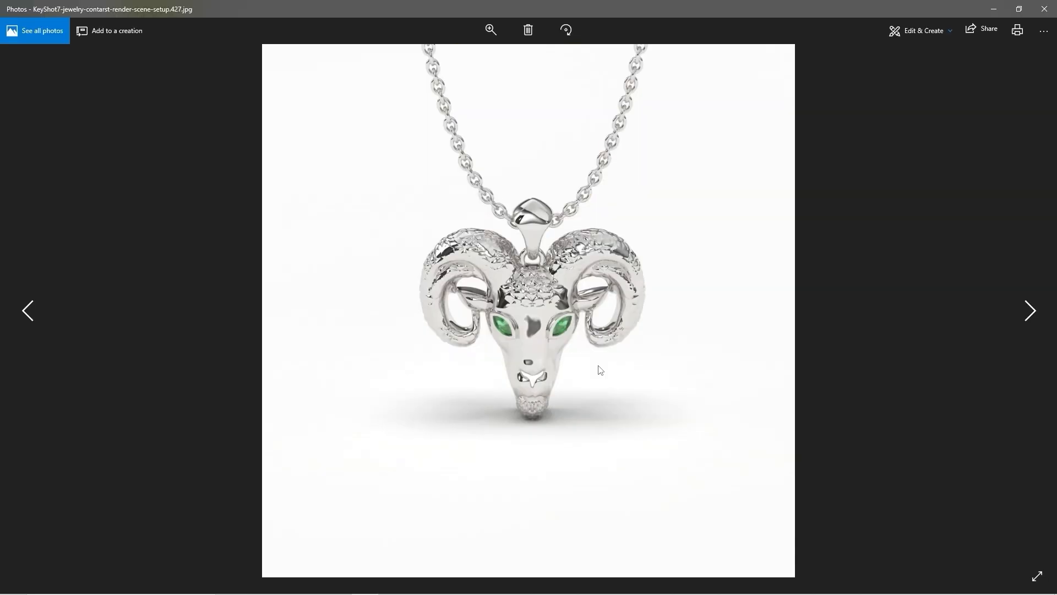
key("Right")
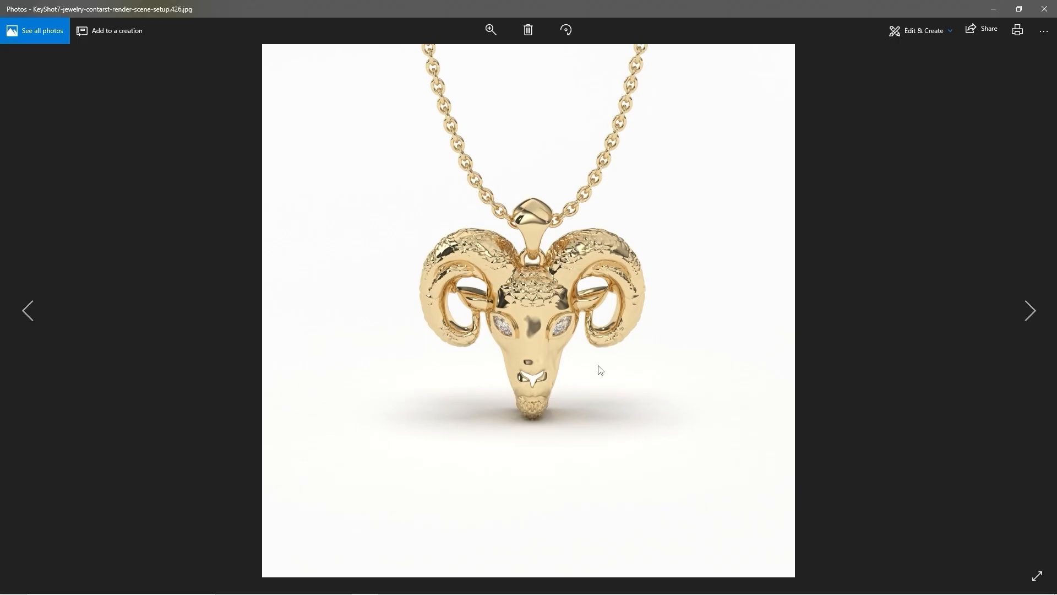
key("Left")
left_click(1045, 8)
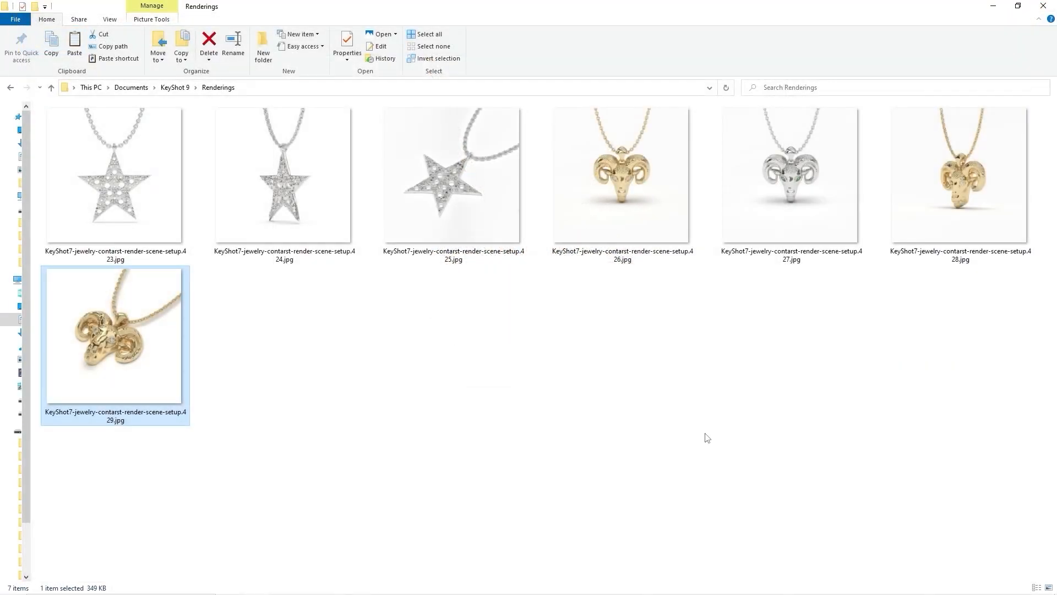
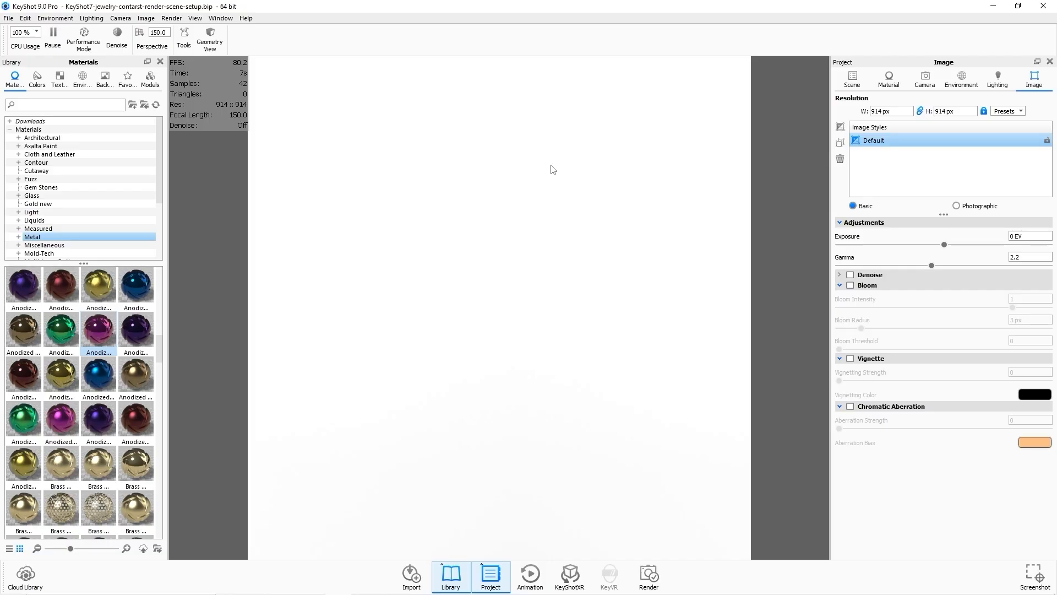
Import Starfish ring-render.obj from the RENDERS folder into the scene.
left_click(8, 19)
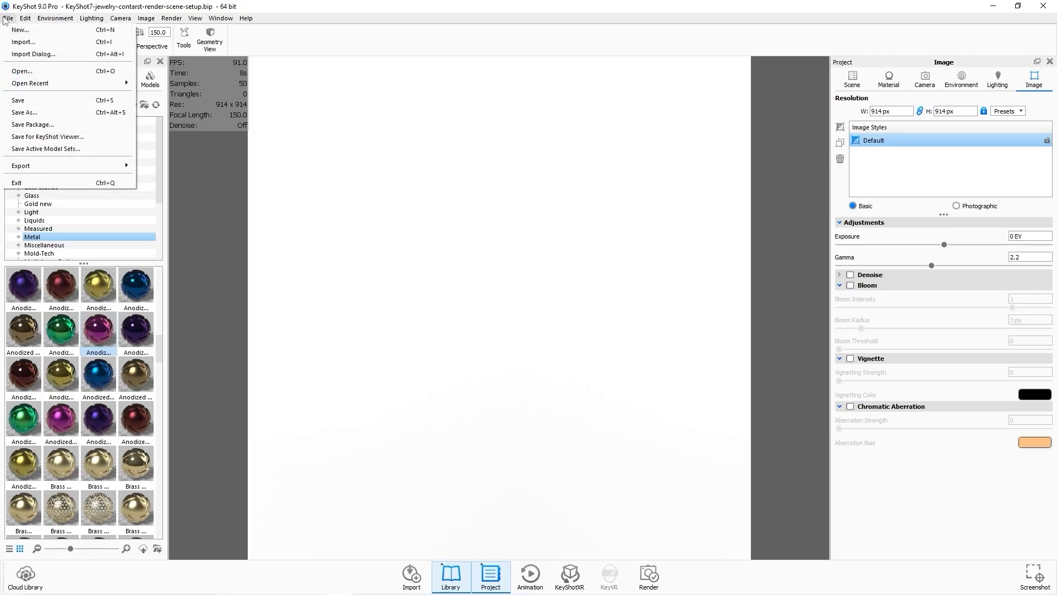
left_click(19, 40)
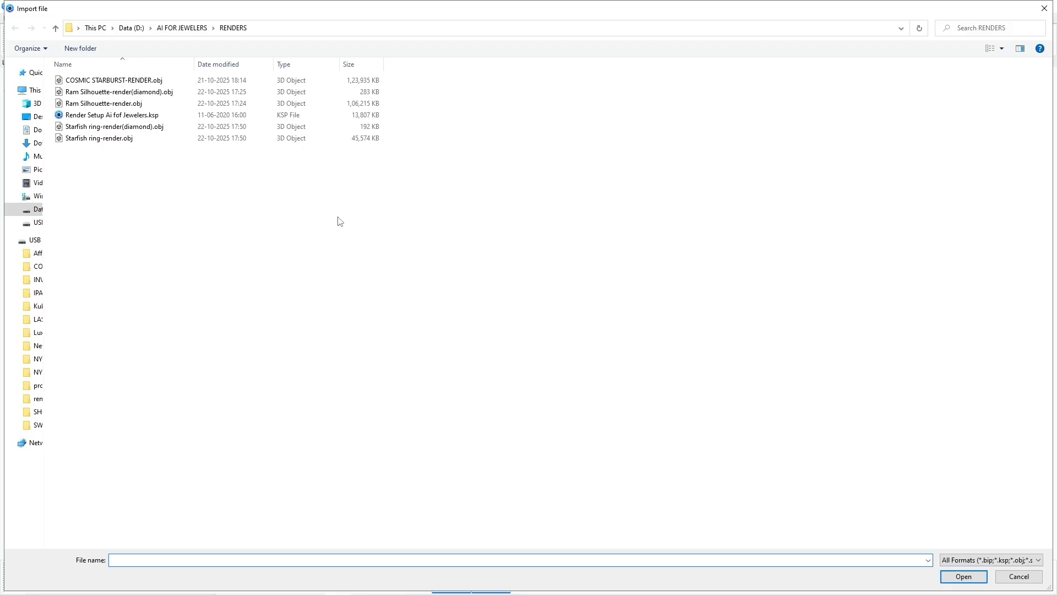
left_click(148, 139)
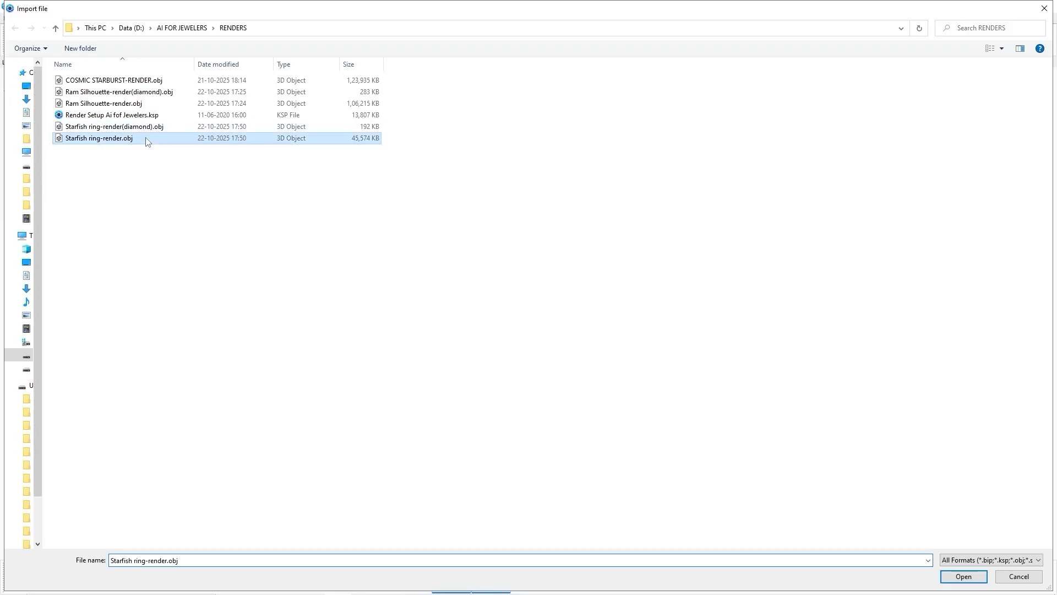
left_click(963, 576)
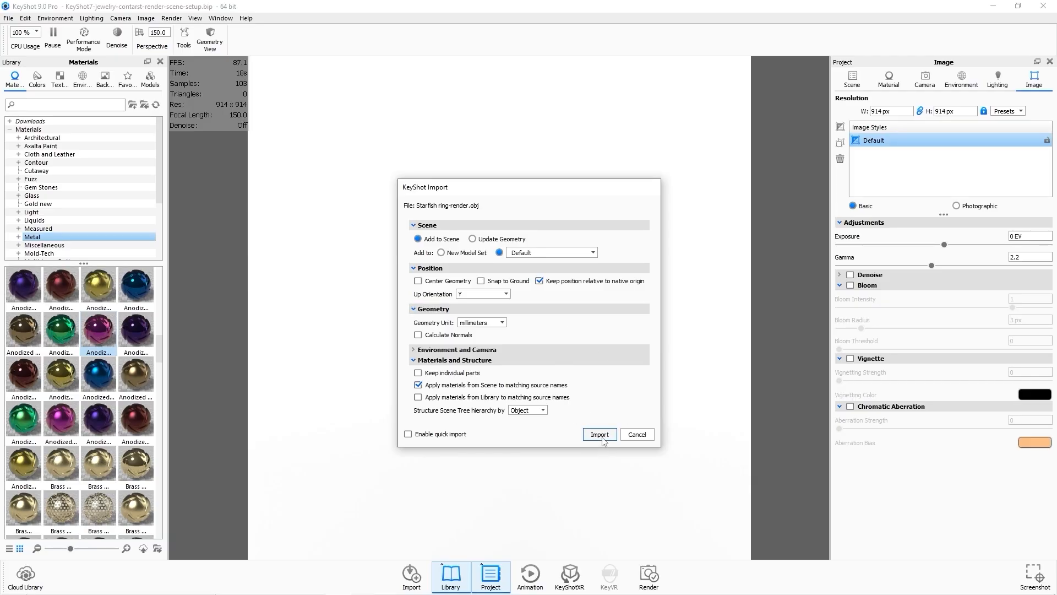
left_click(600, 434)
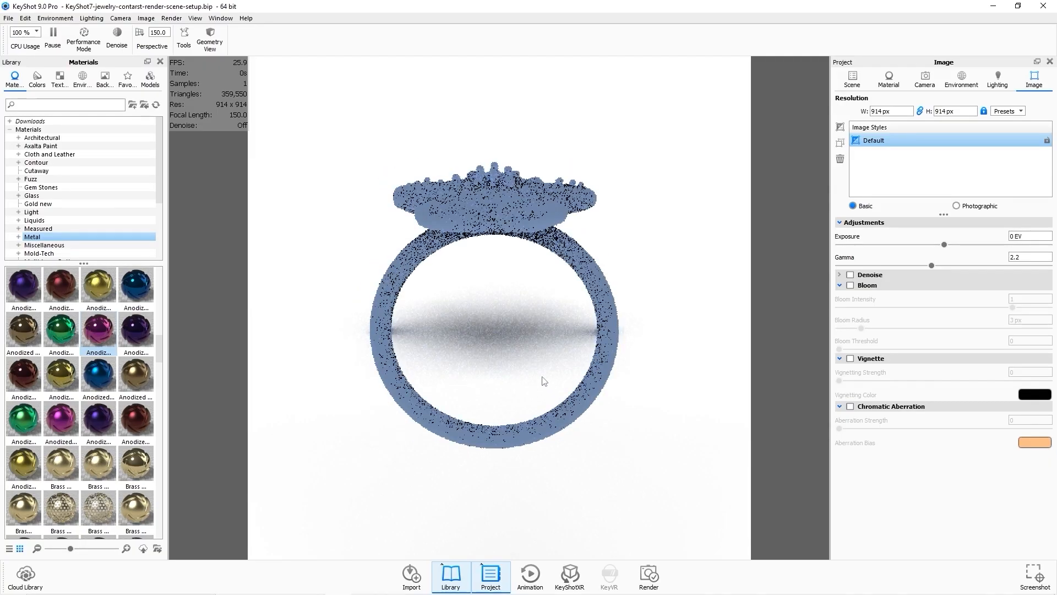
mouse_move(544, 380)
left_mouse_down()
mouse_move(526, 358)
mouse_move(528, 406)
mouse_move(536, 389)
left_mouse_up()
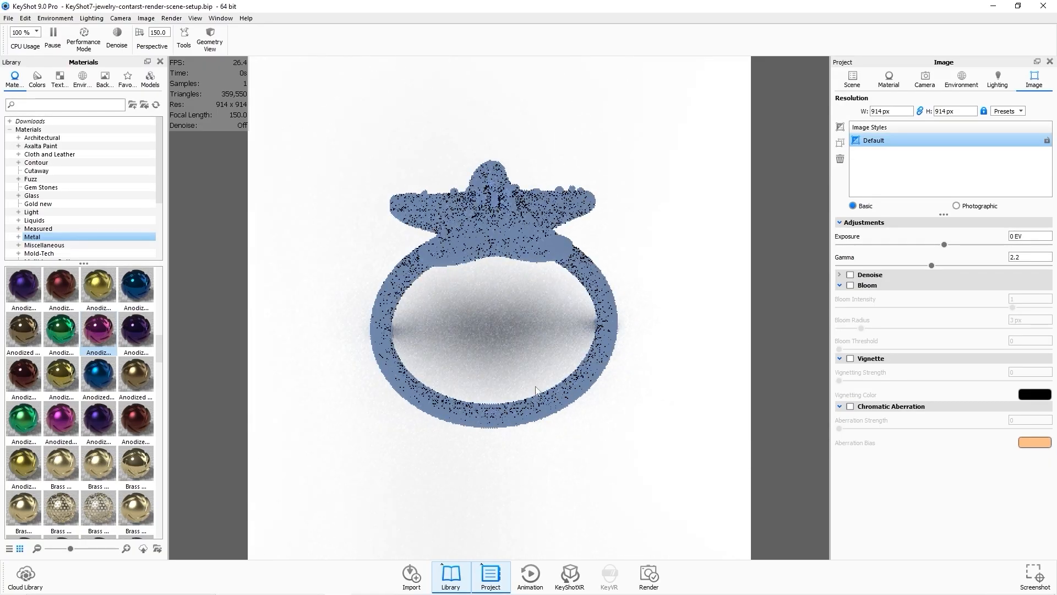
Import Starfish ring-render(diamond).obj into a new model set.
left_click(9, 18)
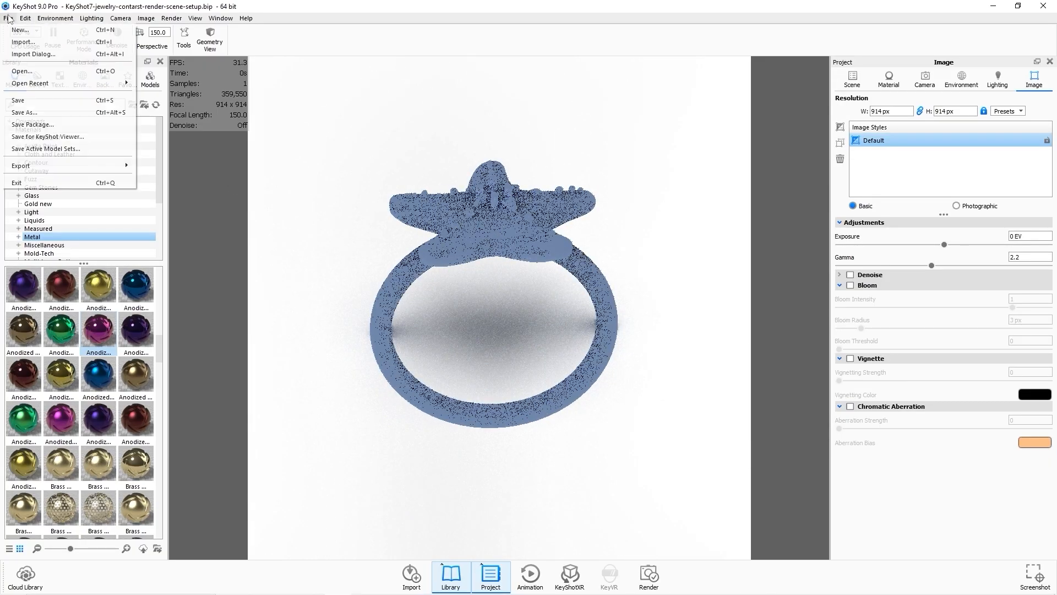
left_click(29, 43)
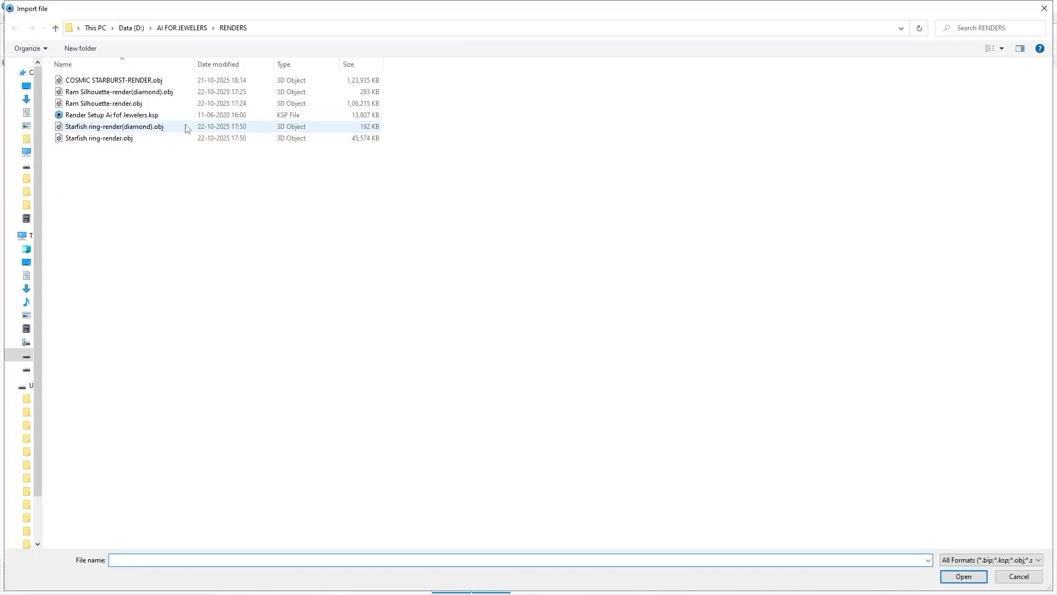
left_click(191, 130)
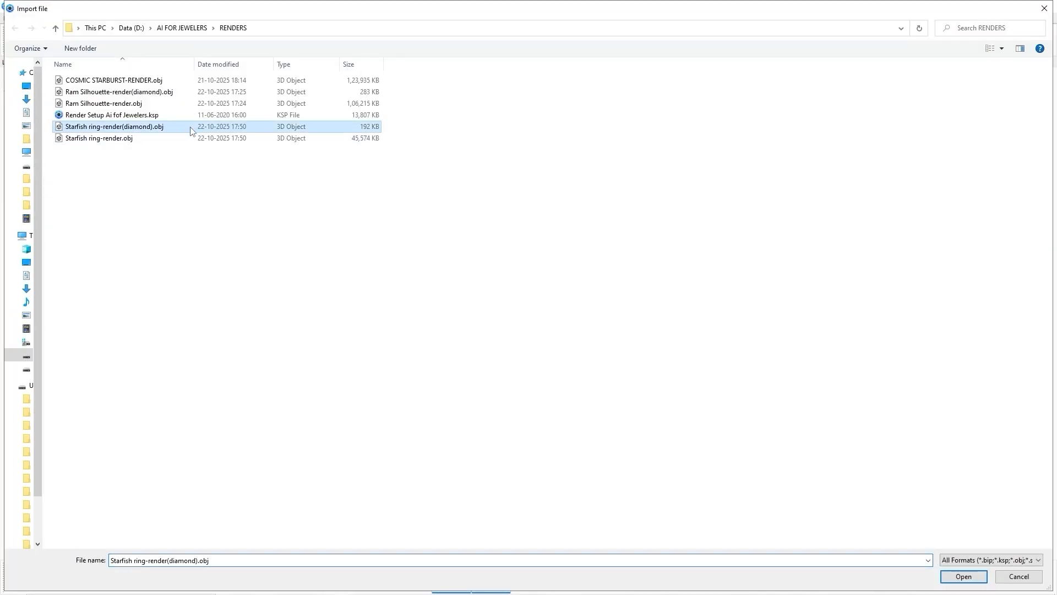
left_click(961, 577)
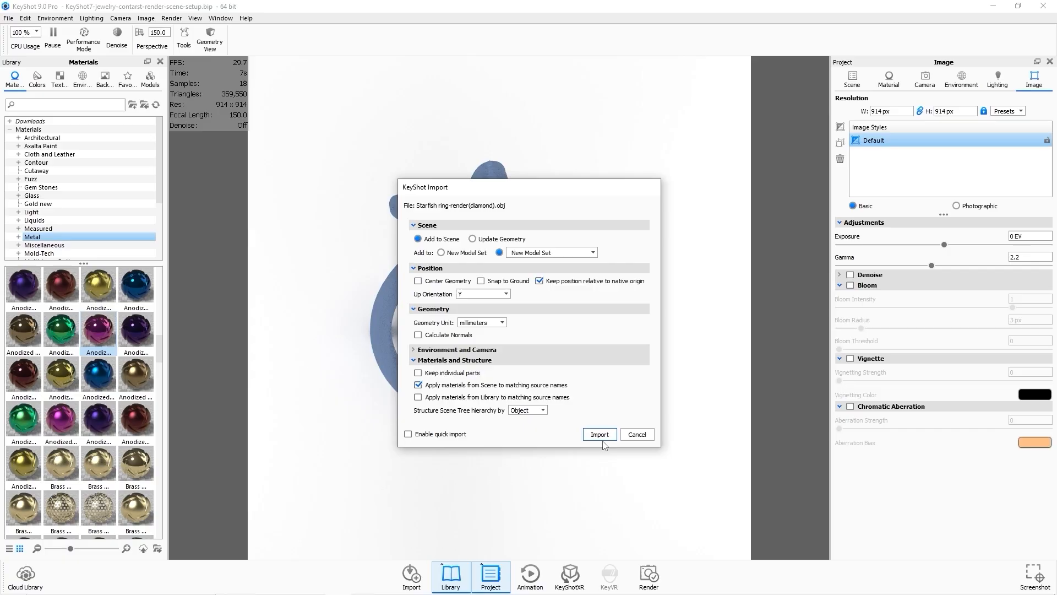
left_click(601, 437)
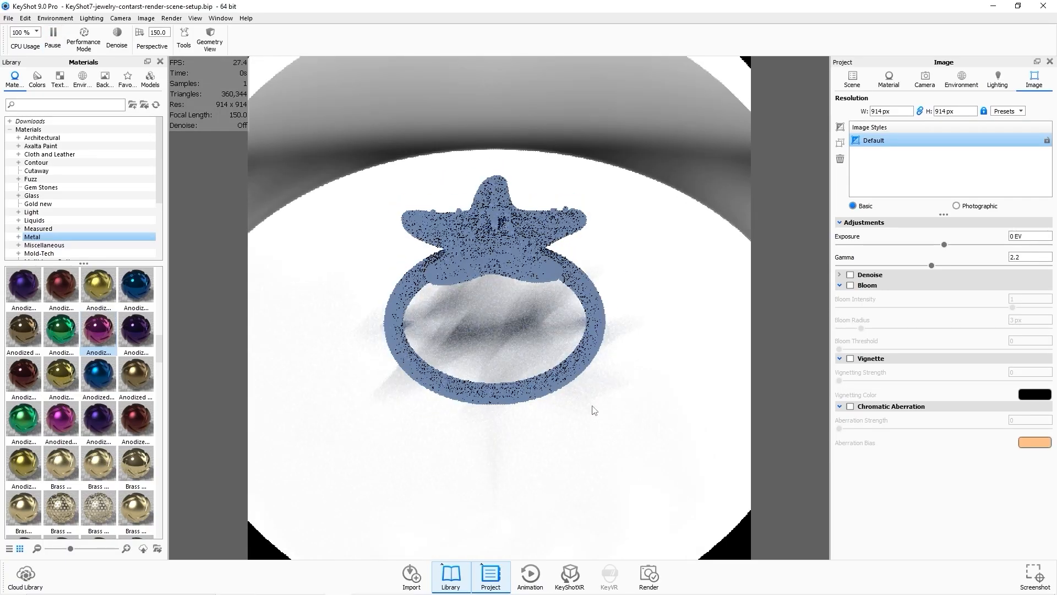
left_click_drag(595, 413, 586, 376)
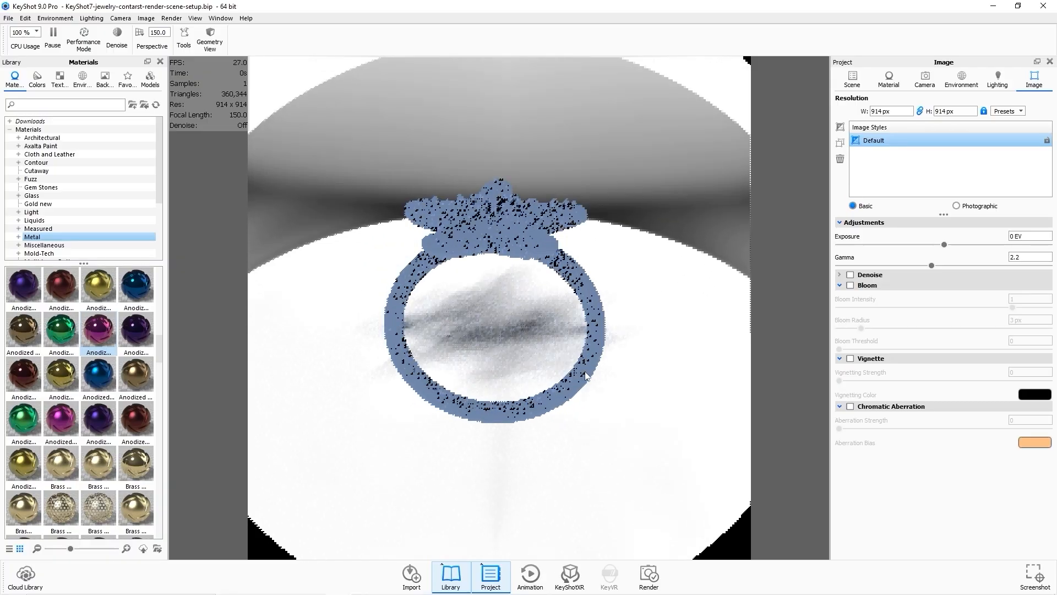
Enlarge the environment size to about 41300 mm.
left_click(960, 87)
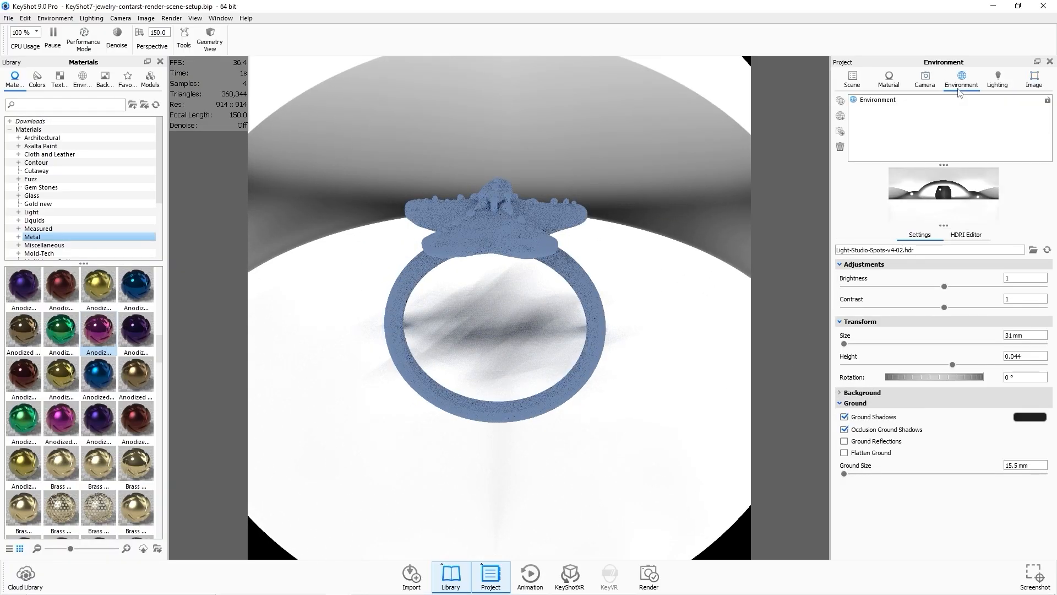
left_click_drag(845, 345, 927, 342)
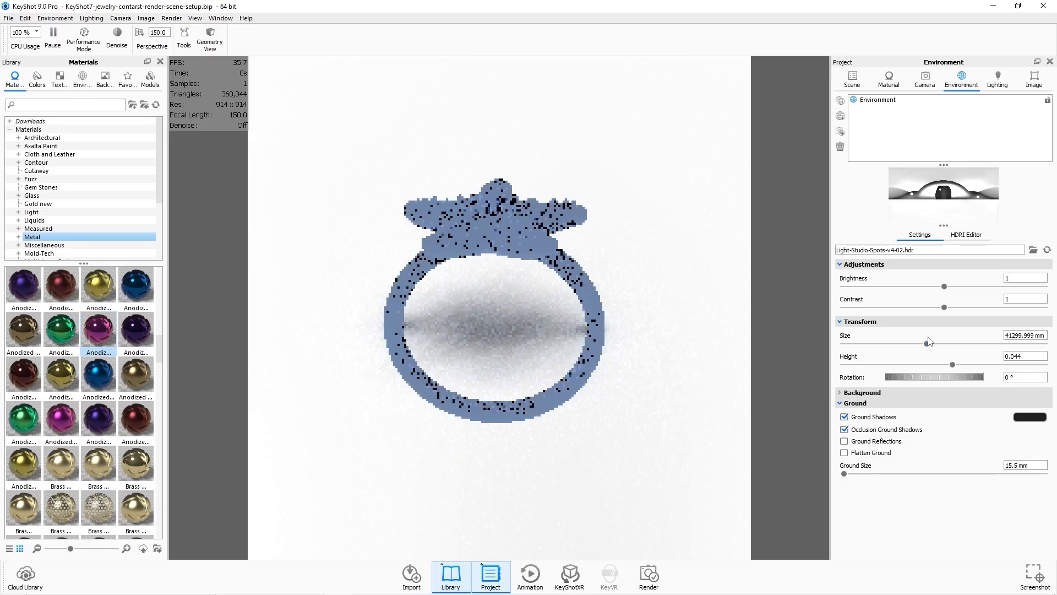
left_click_drag(685, 280, 692, 285)
left_click_drag(747, 251, 741, 187)
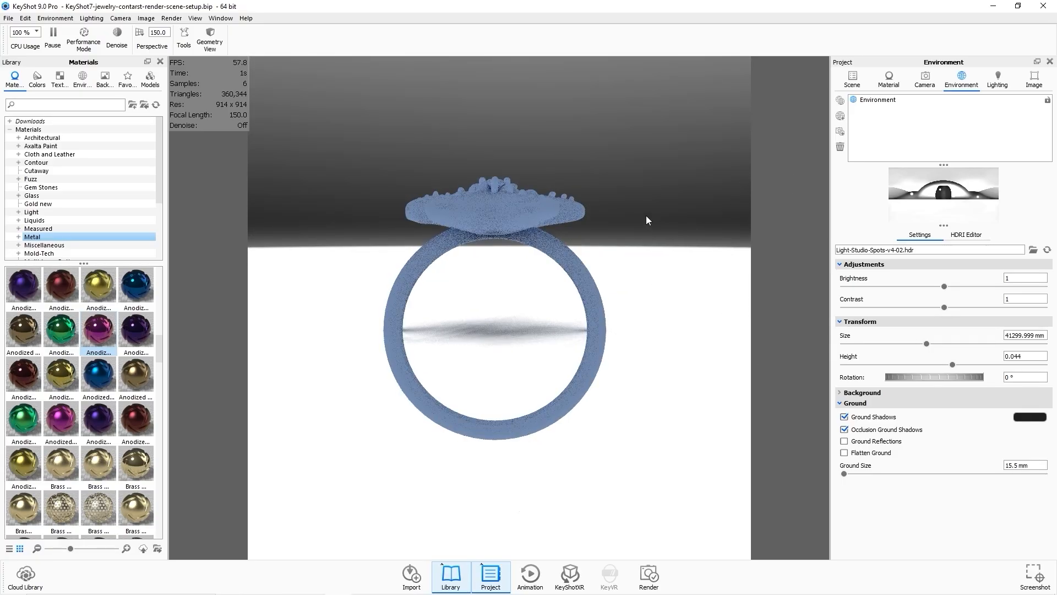
middle_click_drag(642, 186, 637, 277)
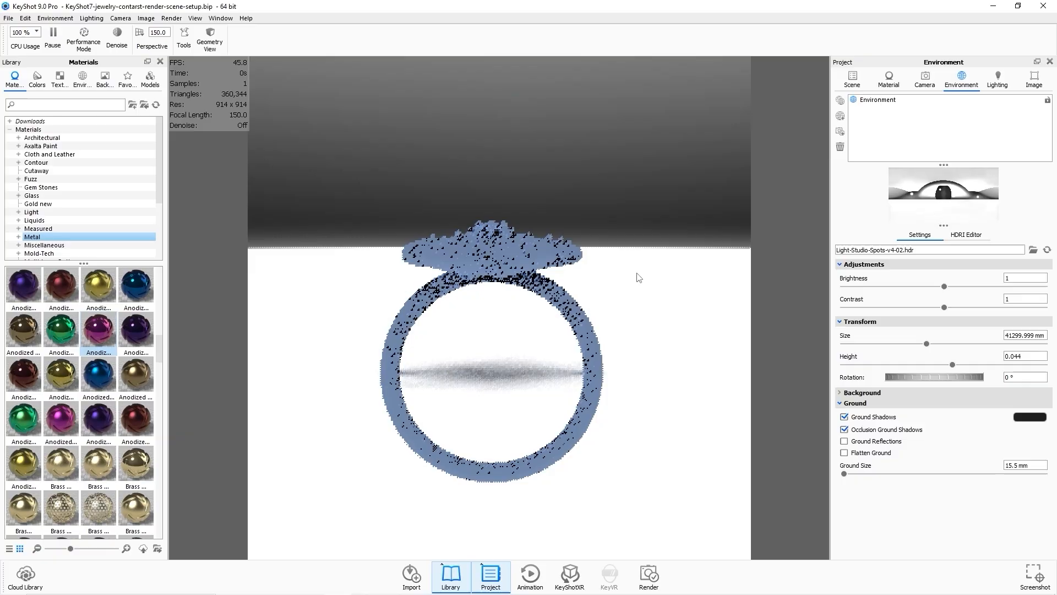
Select both starfish ring parts and move them upward with the Move tool.
left_click(865, 82)
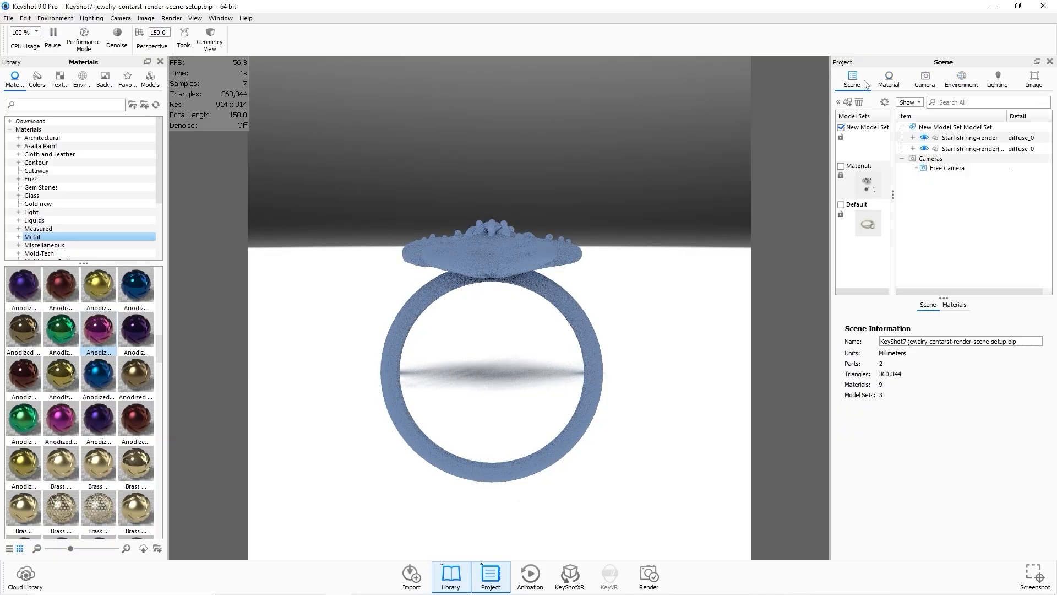
left_click(958, 139)
left_click(962, 150, "shift")
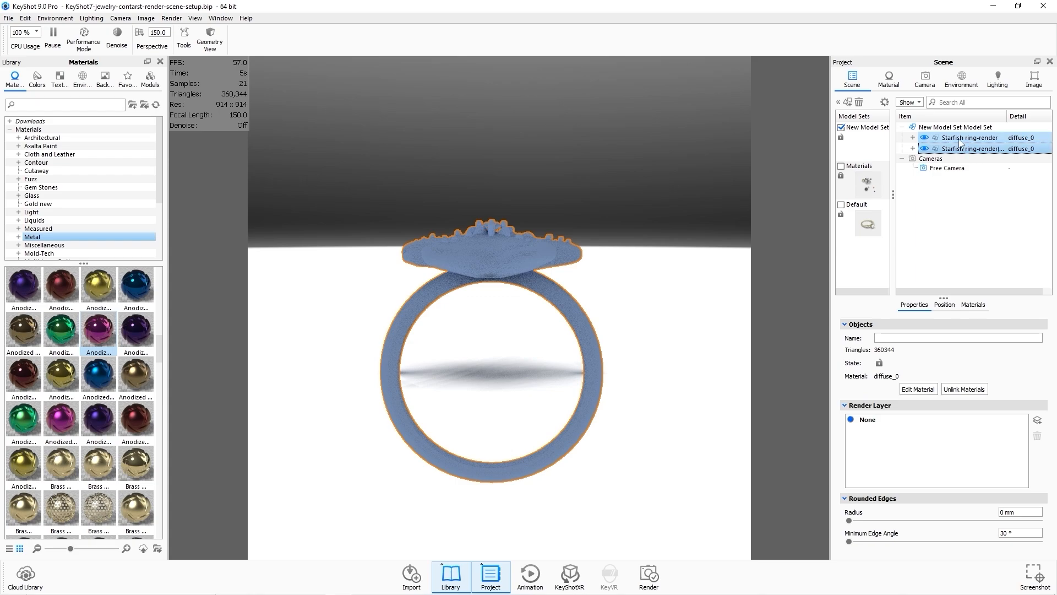
right_click(959, 141)
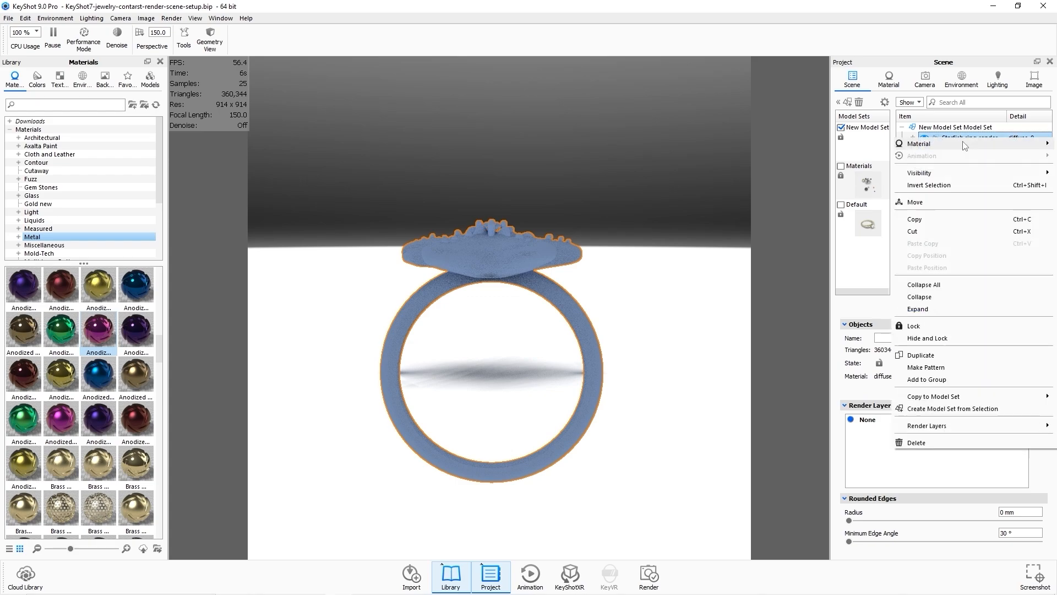
left_click(935, 204)
left_click_drag(507, 285, 506, 180)
left_click(612, 547)
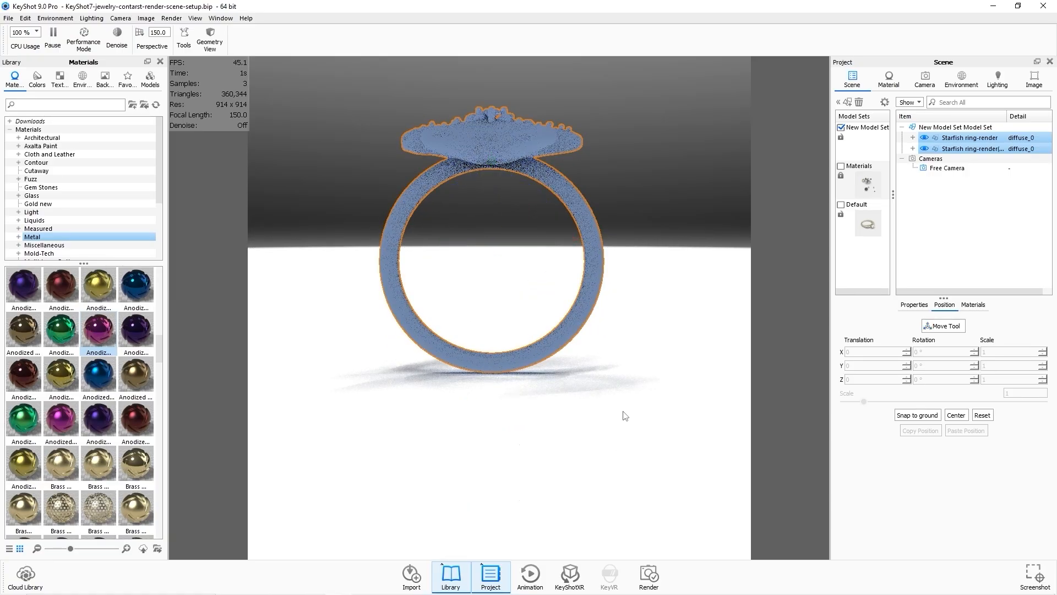
Apply the Rose Gold v4 material to the starfish ring body from the scene materials.
left_click(630, 306)
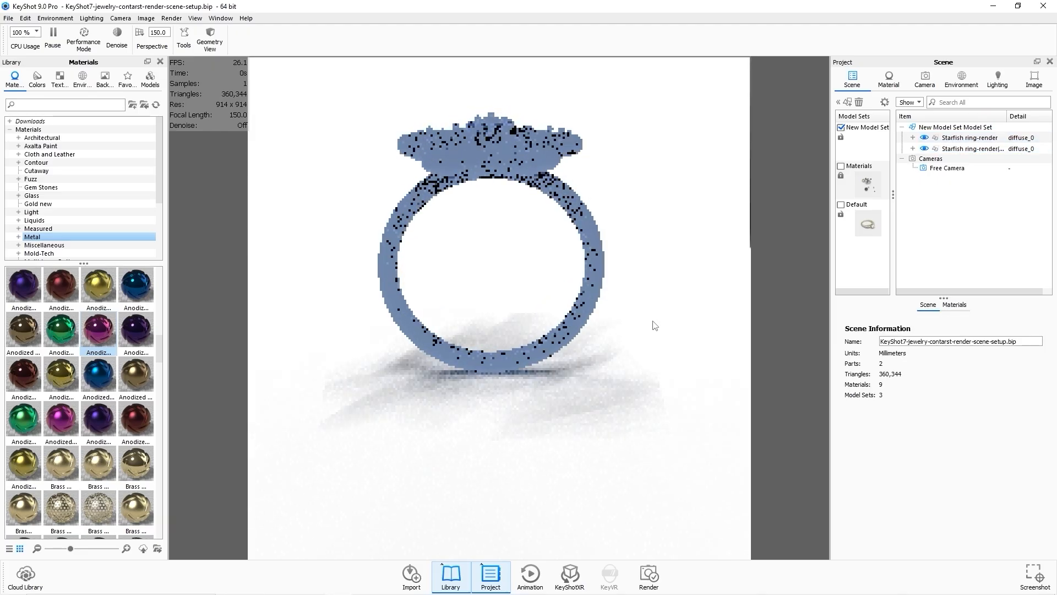
left_click_drag(660, 343, 601, 365)
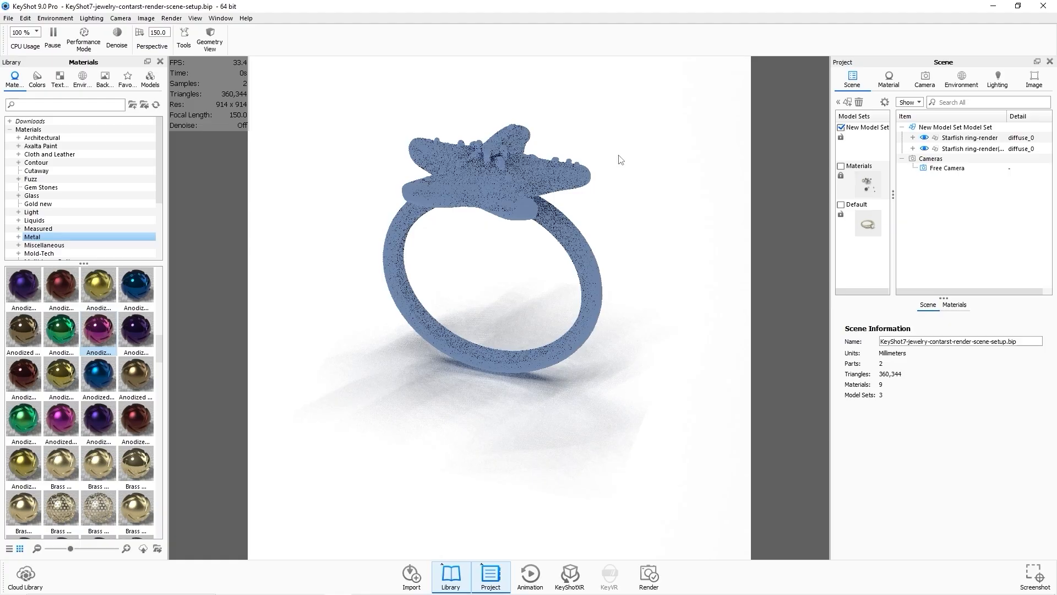
left_click_drag(618, 156, 599, 265)
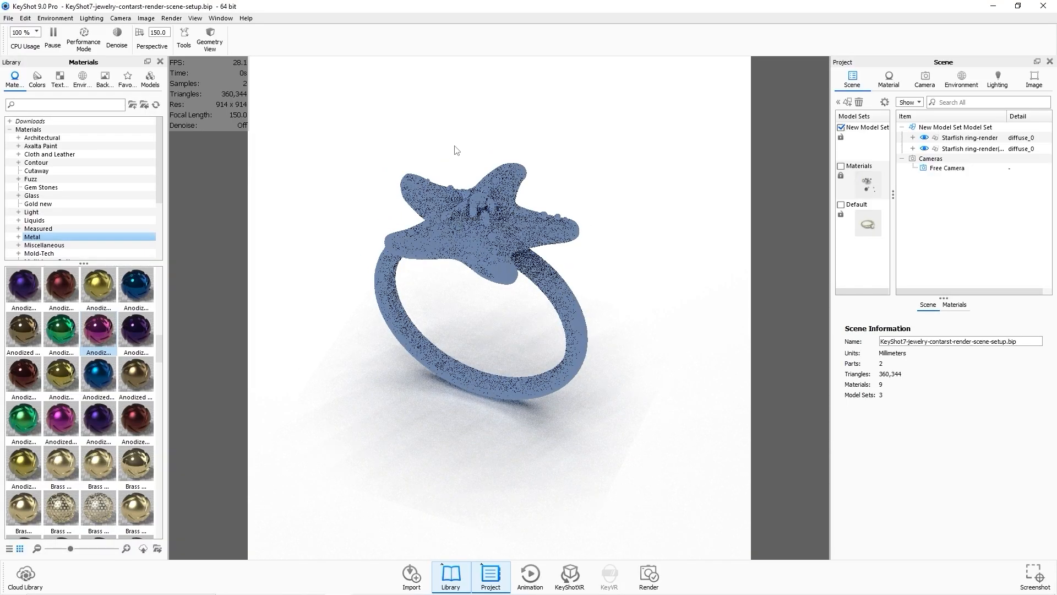
middle_click_drag(456, 147, 460, 151)
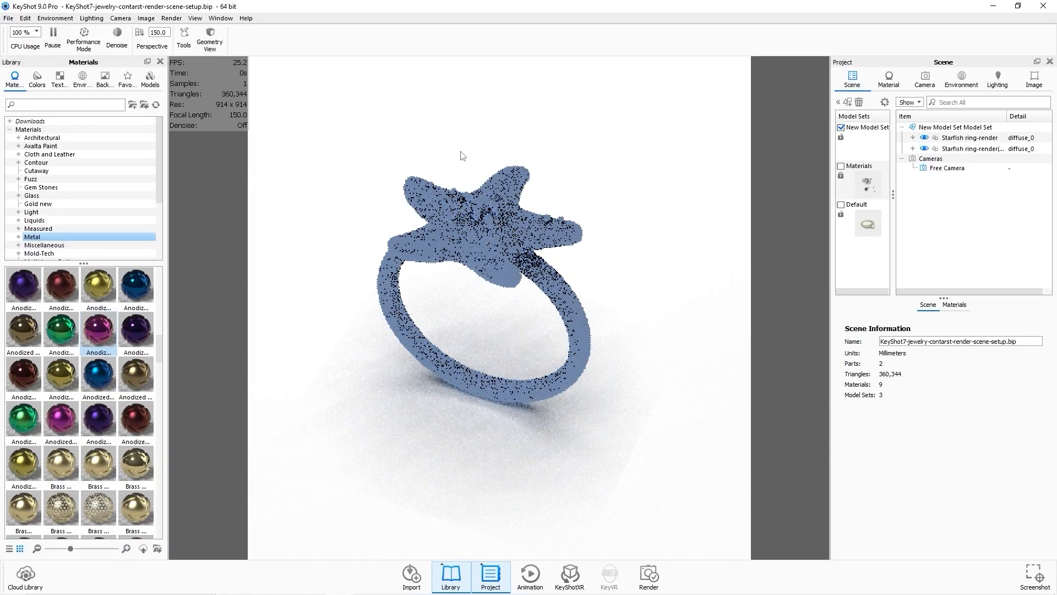
left_click(888, 81)
left_click(853, 80)
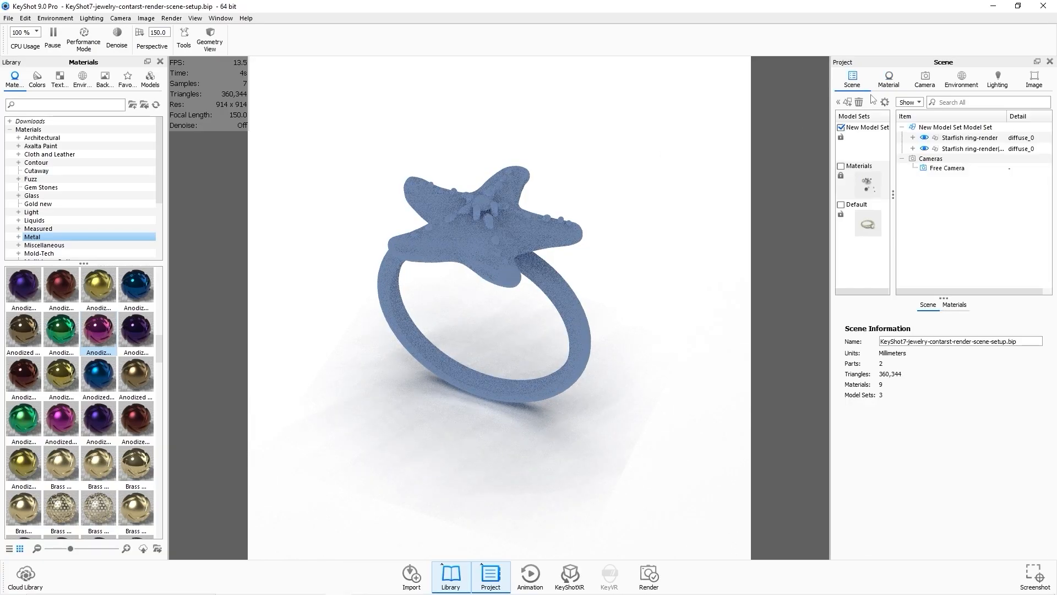
left_click(970, 139)
left_click(972, 305)
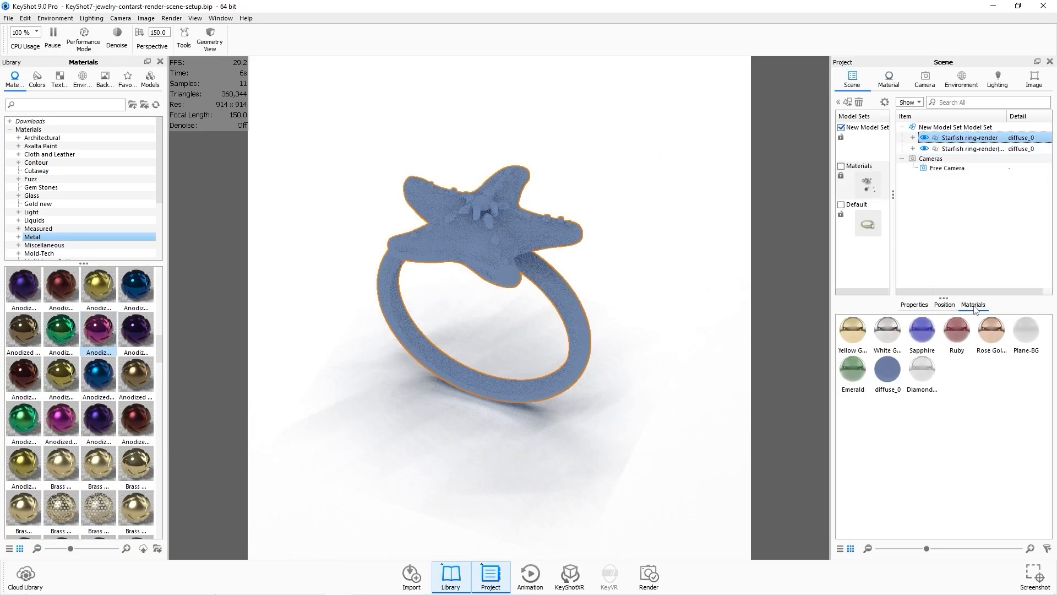
left_click_drag(994, 340, 985, 141)
left_click(976, 229)
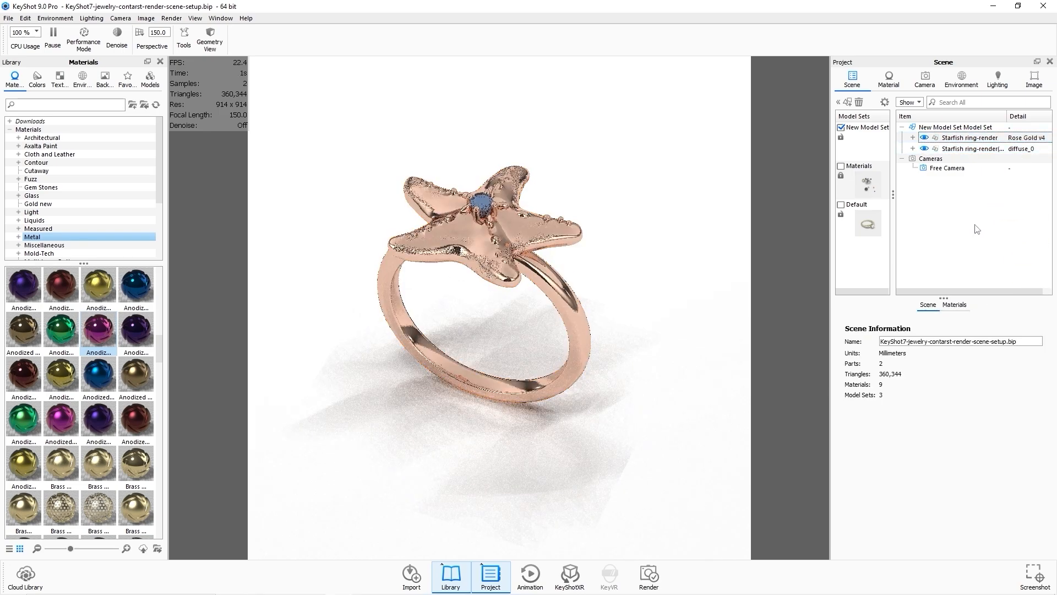
Apply the Diamond White v4 material to the ring's stone and enable Ignore Intersecting Geometry.
left_click(960, 308)
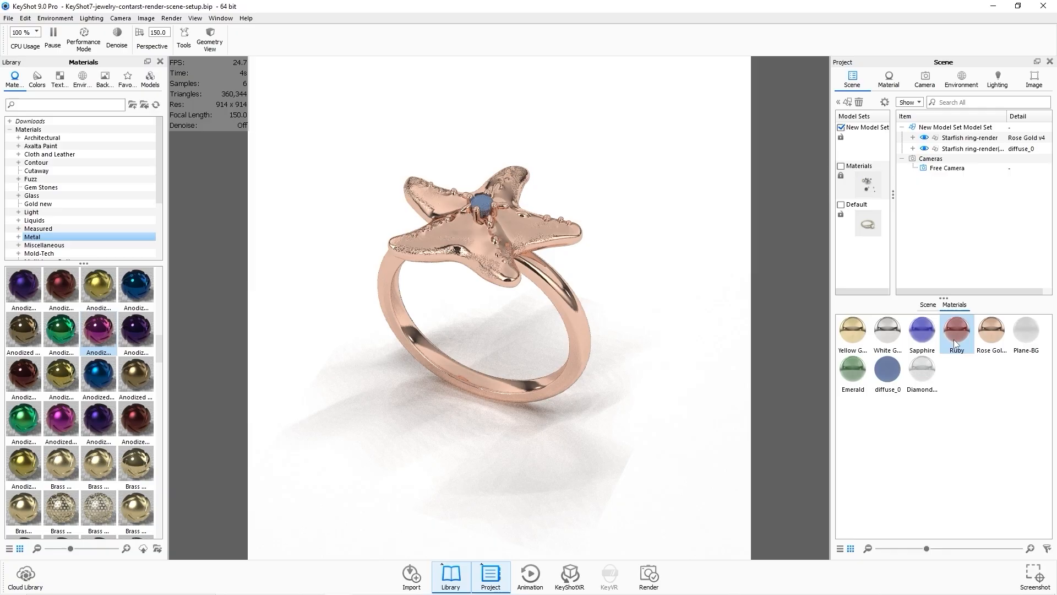
left_click_drag(929, 379, 985, 149)
double_click(889, 370)
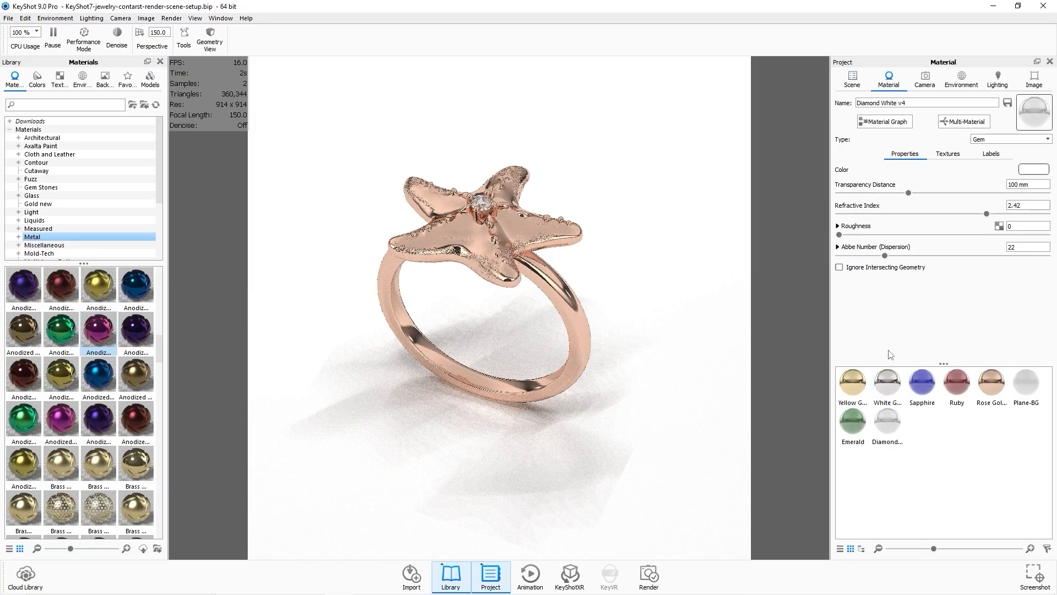
mouse_move(688, 370)
left_mouse_down()
mouse_move(668, 378)
mouse_move(652, 246)
mouse_move(679, 384)
left_mouse_up()
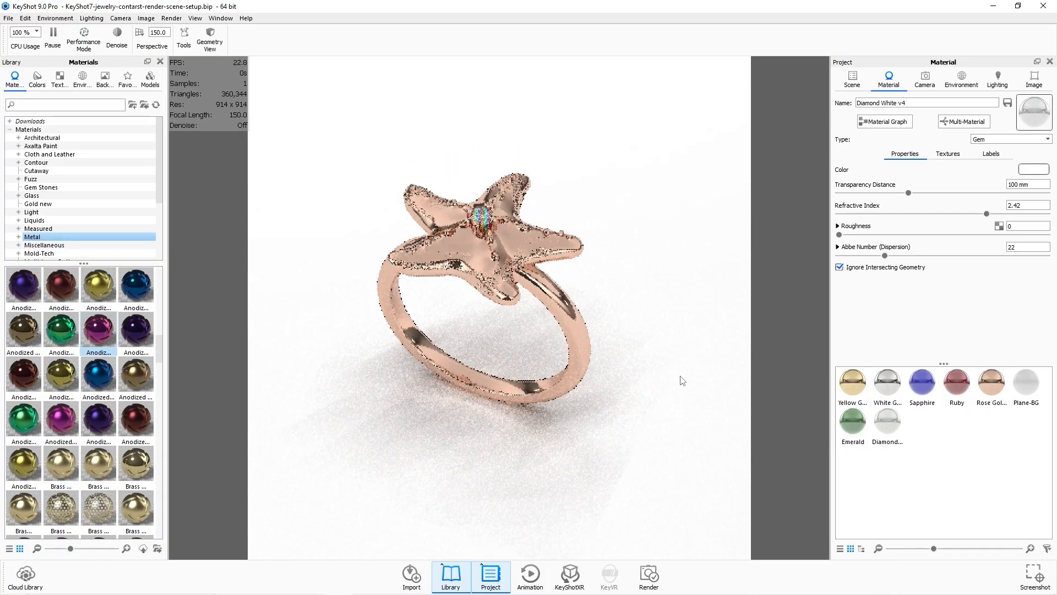
Set the environment size to 59000 mm, height to about 0.21 and rotation to about 80°.
left_click_drag(686, 335, 583, 234)
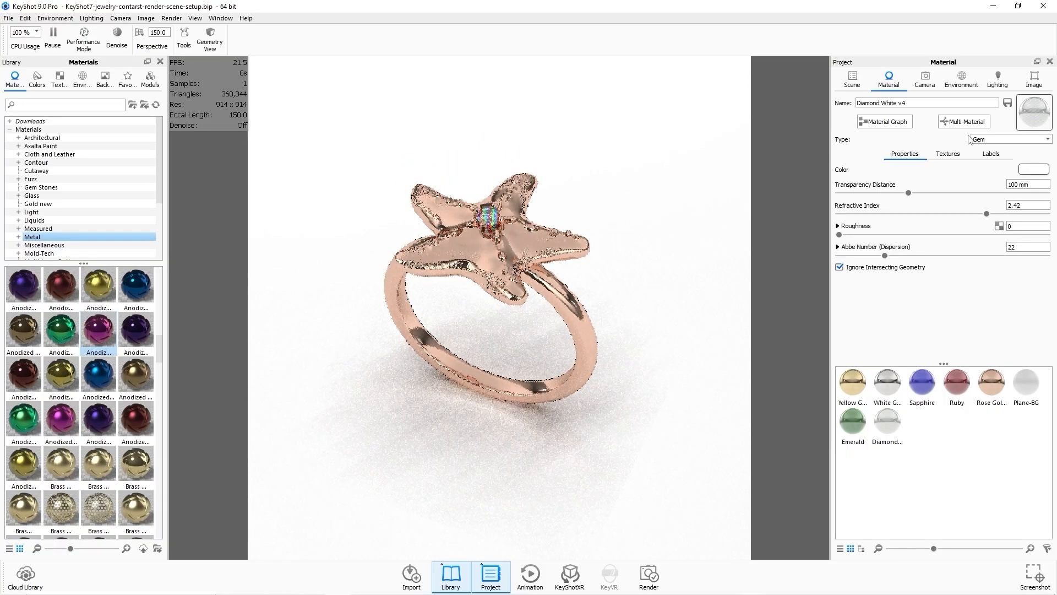
left_click_drag(520, 261, 513, 248)
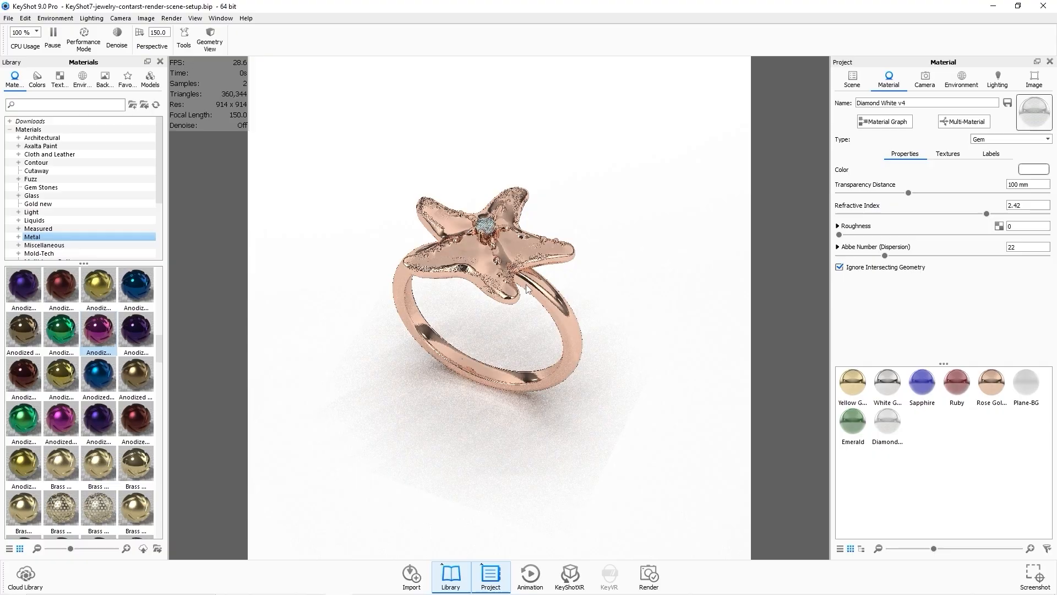
left_click(961, 80)
left_click_drag(955, 380, 990, 367)
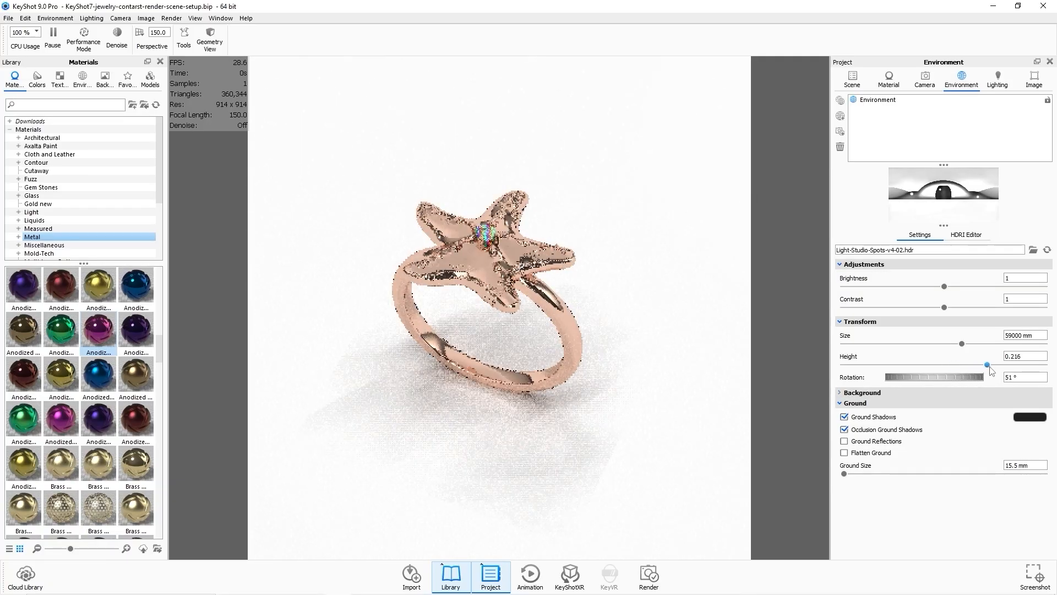
left_click_drag(918, 376, 936, 373)
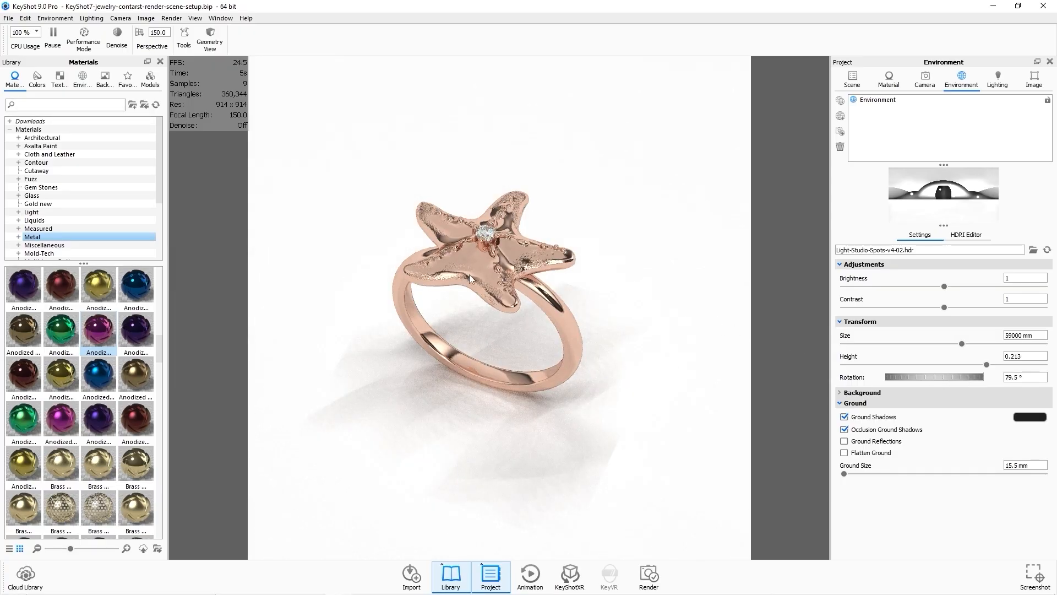
Render the rose gold starfish ring as a JPEG still image with Render Layers enabled, then close the render windows.
left_click_drag(503, 335, 504, 329)
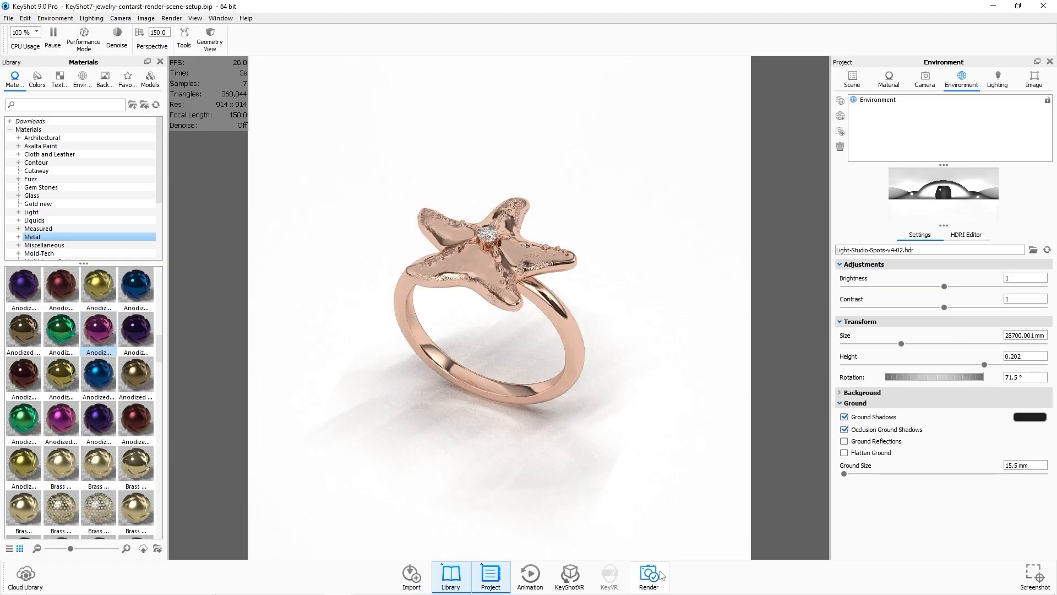
left_click(661, 575)
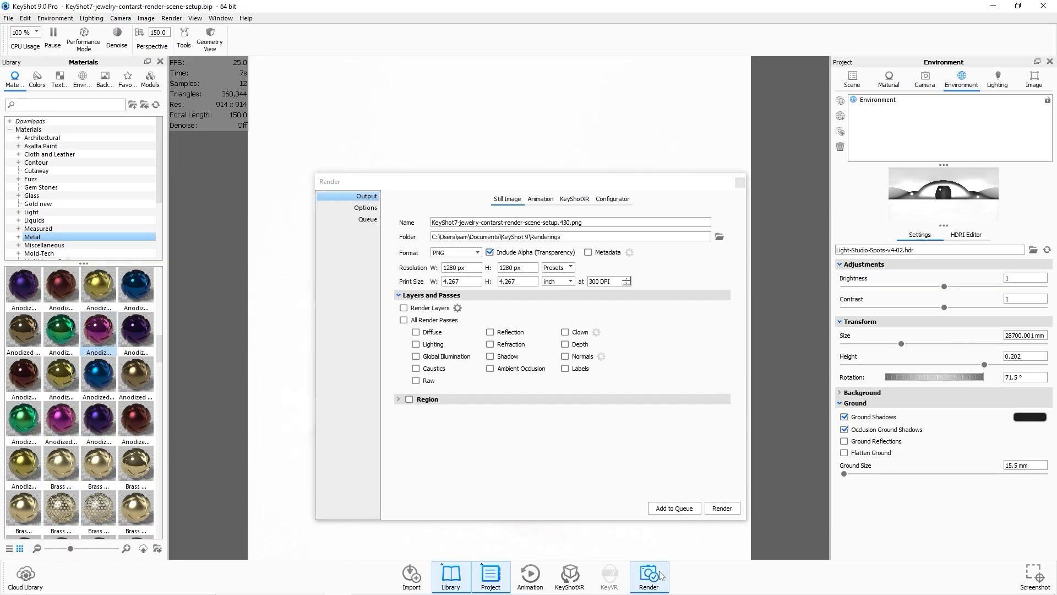
left_click(459, 253)
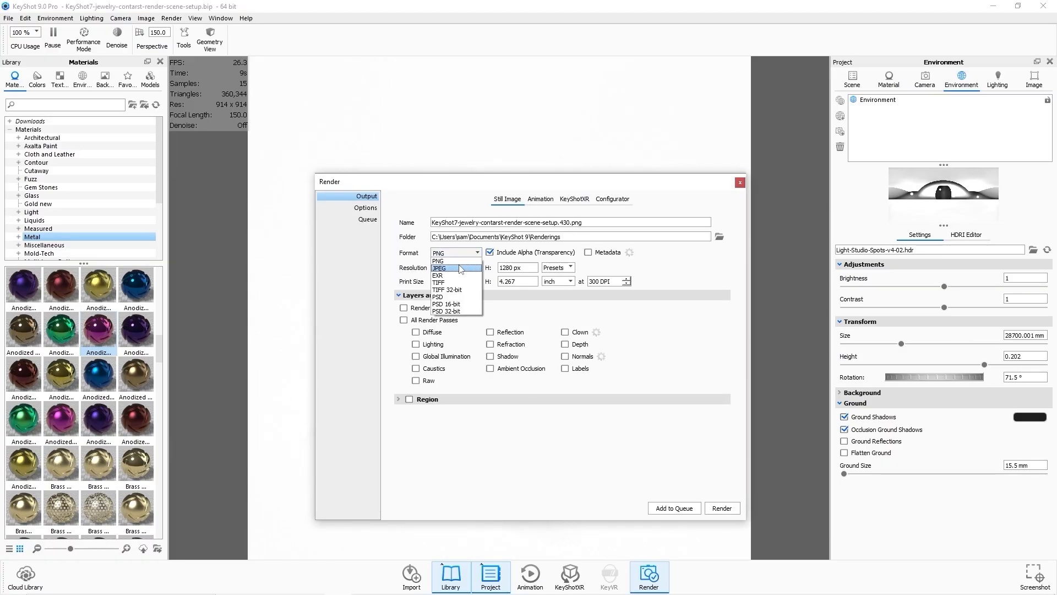
left_click(460, 266)
left_click(404, 308)
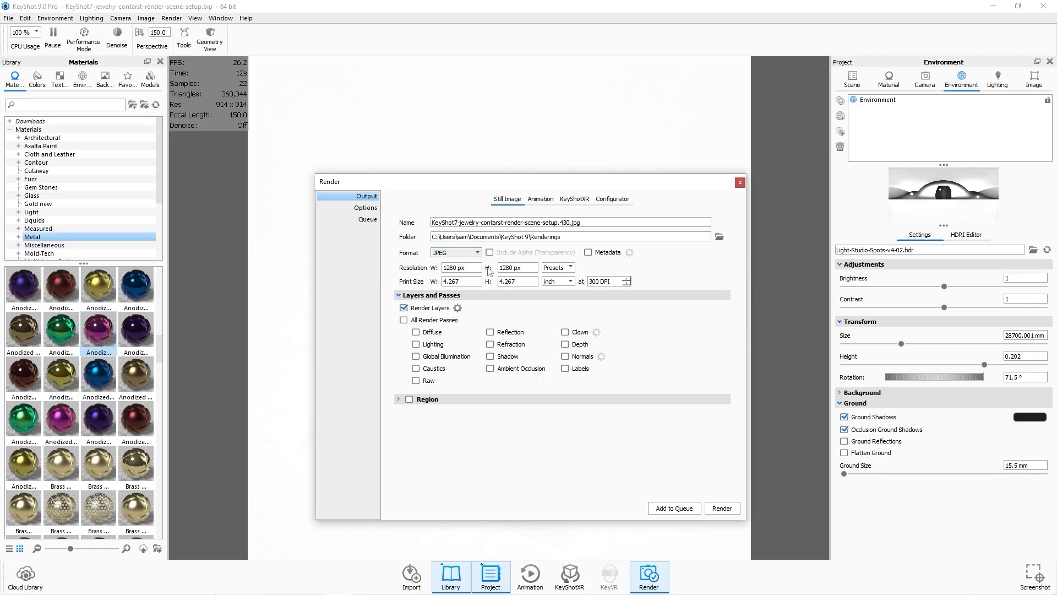
left_click(722, 508)
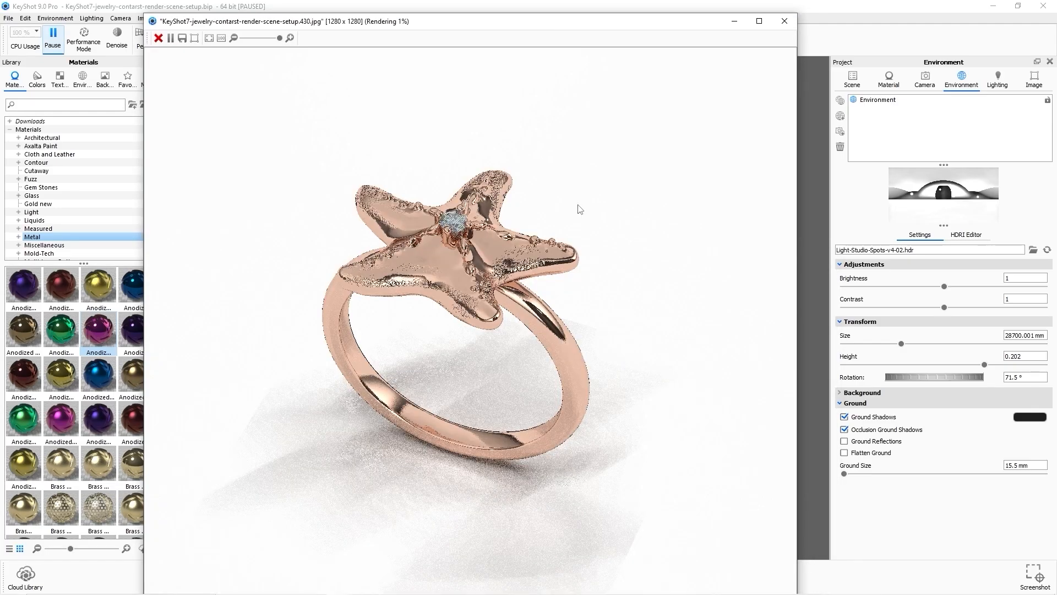
left_click_drag(146, 14, 300, 194)
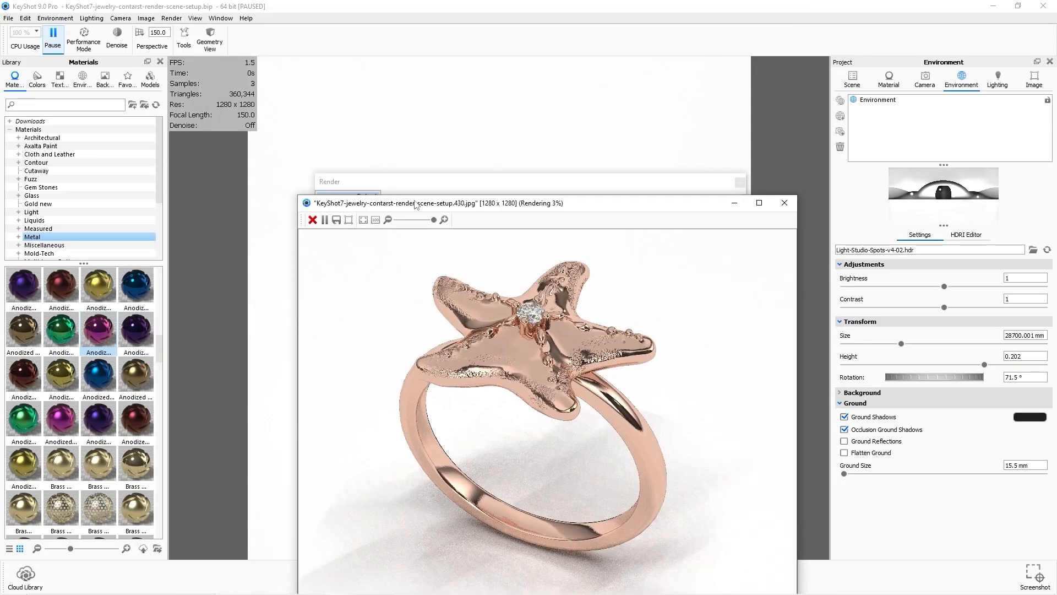
left_click_drag(536, 204, 476, 62)
scroll(517, 248, "down", 4)
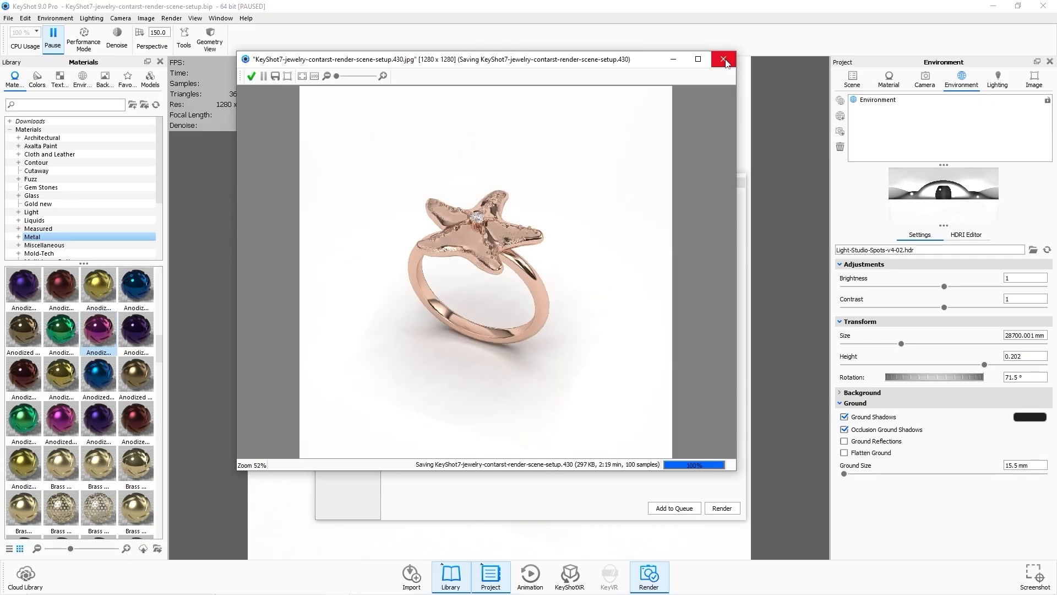
left_click(725, 61)
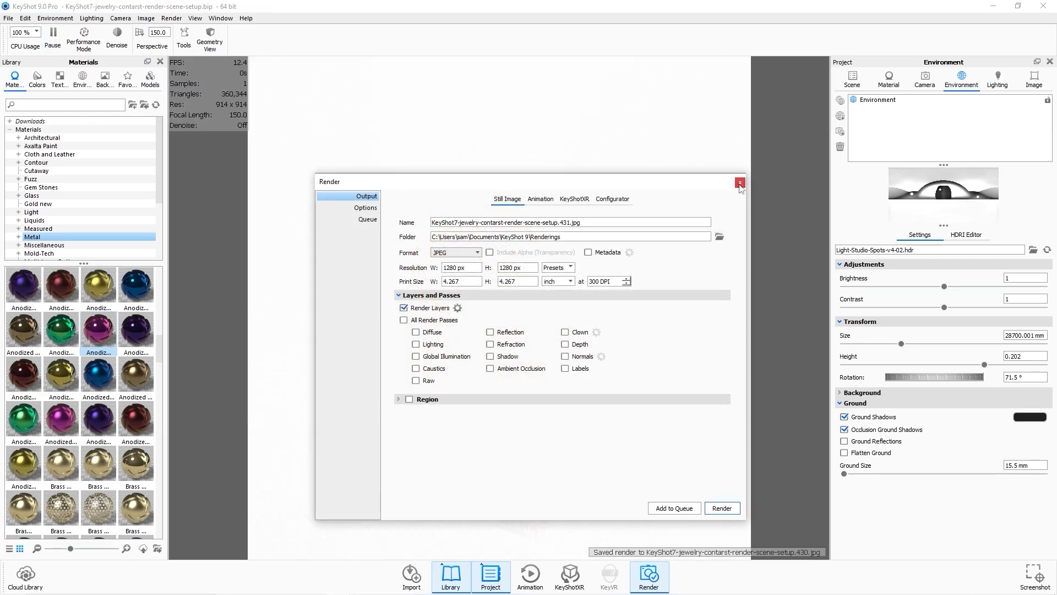
left_click(739, 182)
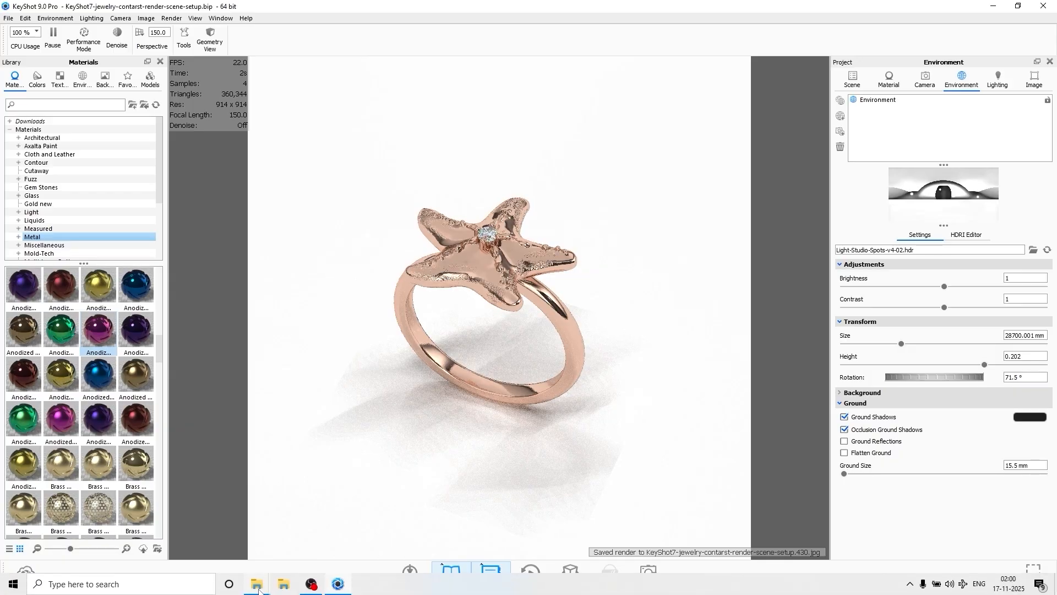
Open the saved starfish ring rendering from the Renderings folder to review it.
mouse_move(259, 588)
left_click(312, 543)
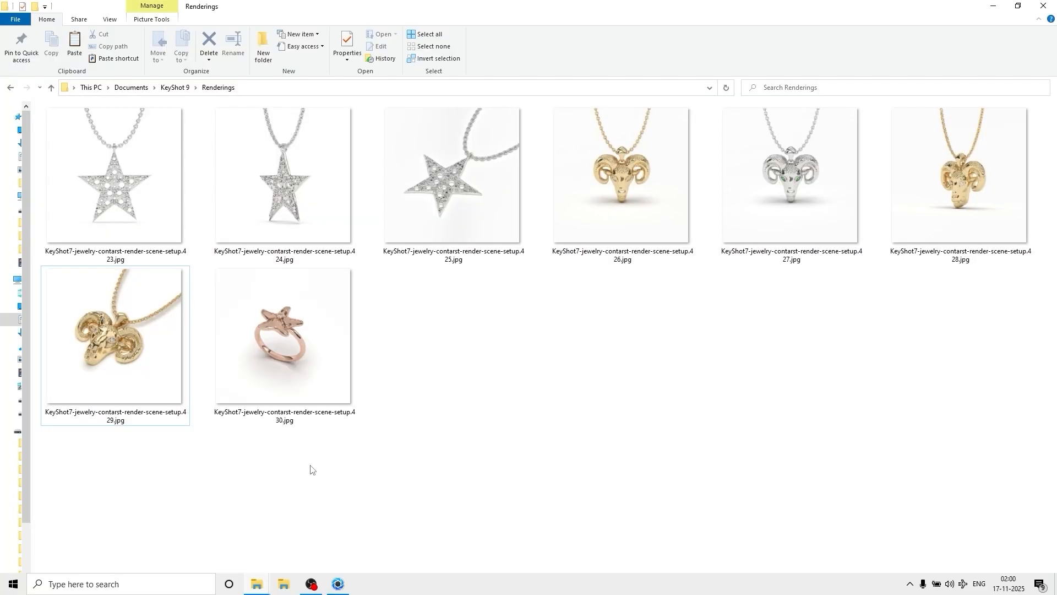
double_click(283, 338)
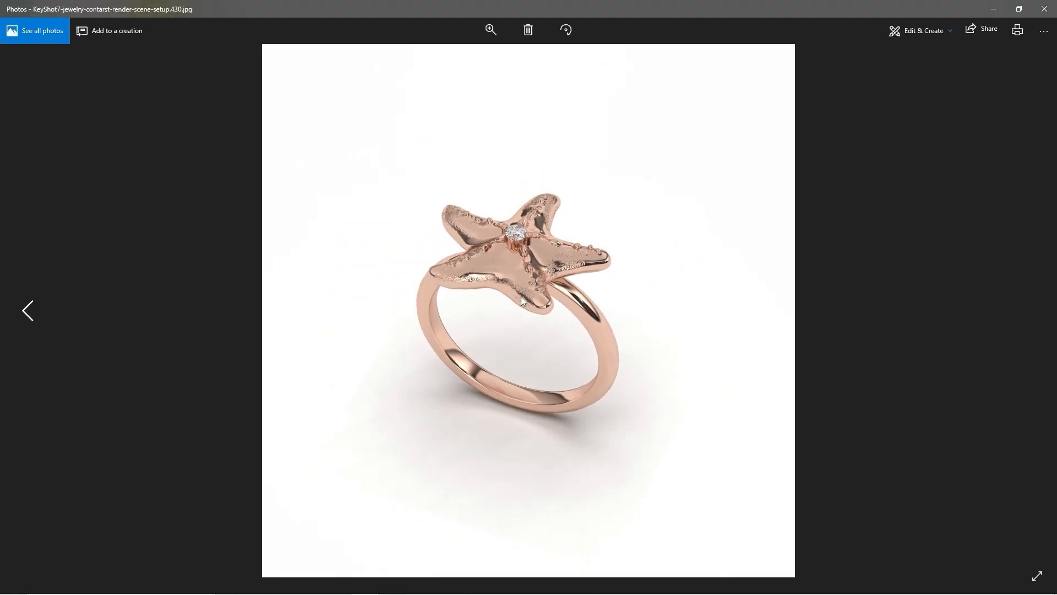
left_click(1045, 9)
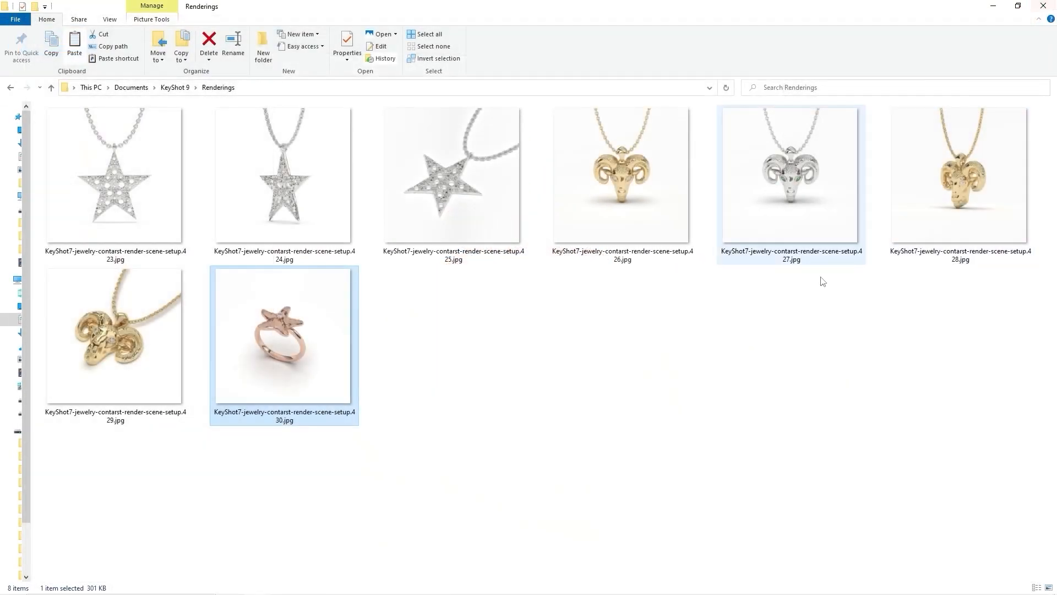
left_click(993, 6)
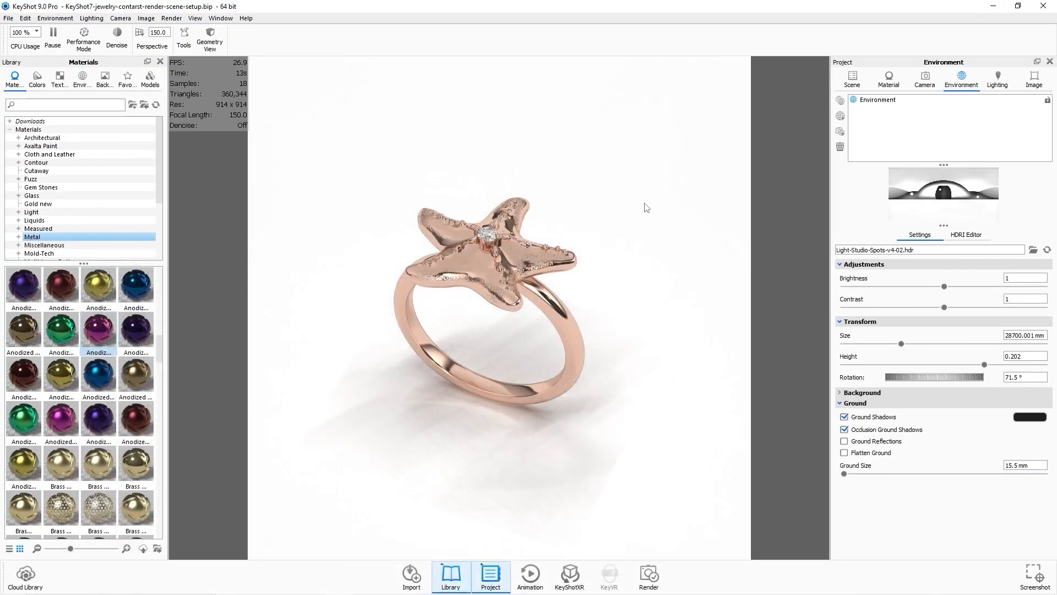
Apply the White Gold v2 material to the starfish ring body from the scene materials.
left_click(890, 88)
left_click(852, 79)
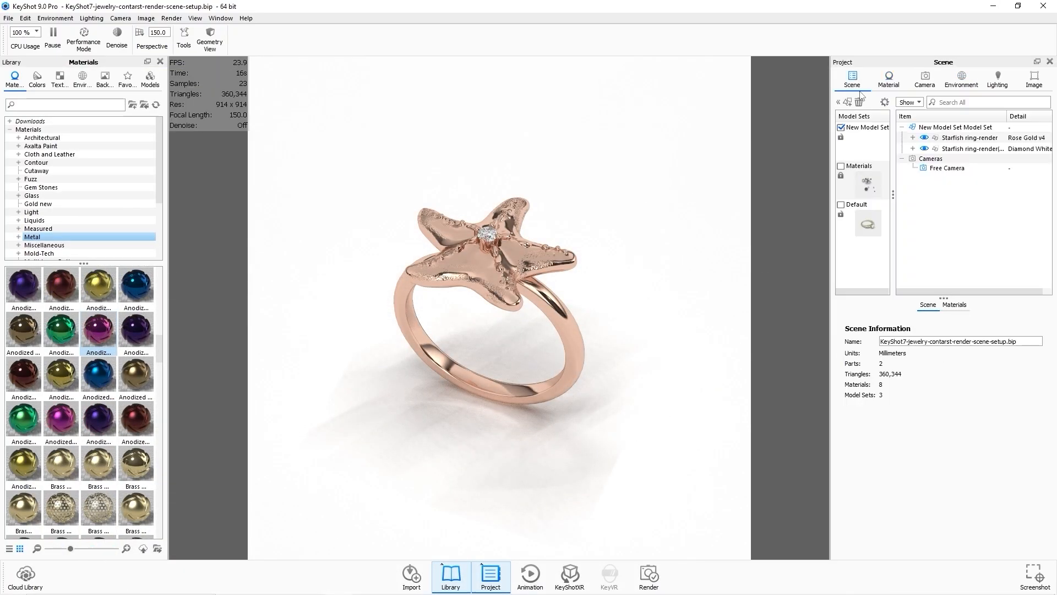
left_click(979, 138)
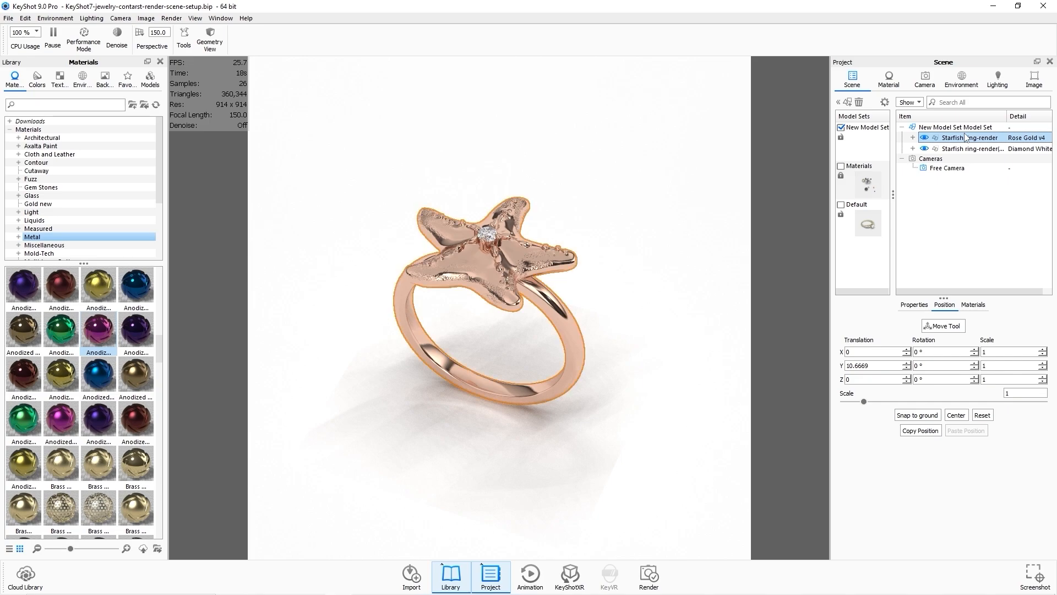
left_click(977, 307)
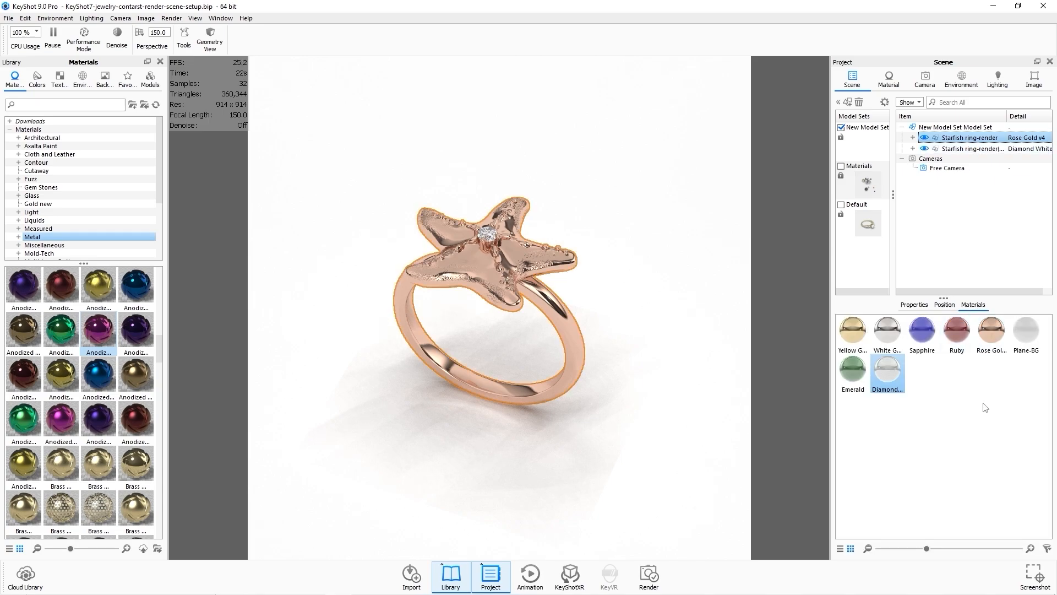
left_click_drag(886, 330, 979, 139)
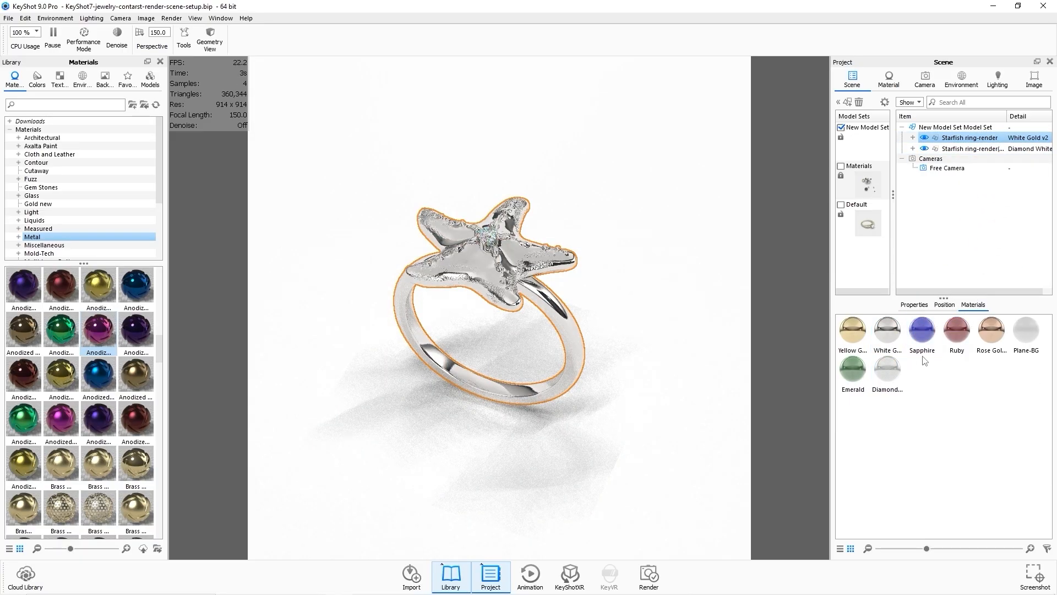
Apply the Sapphire material to the ring's stone and open it in the material editor.
left_click(950, 405)
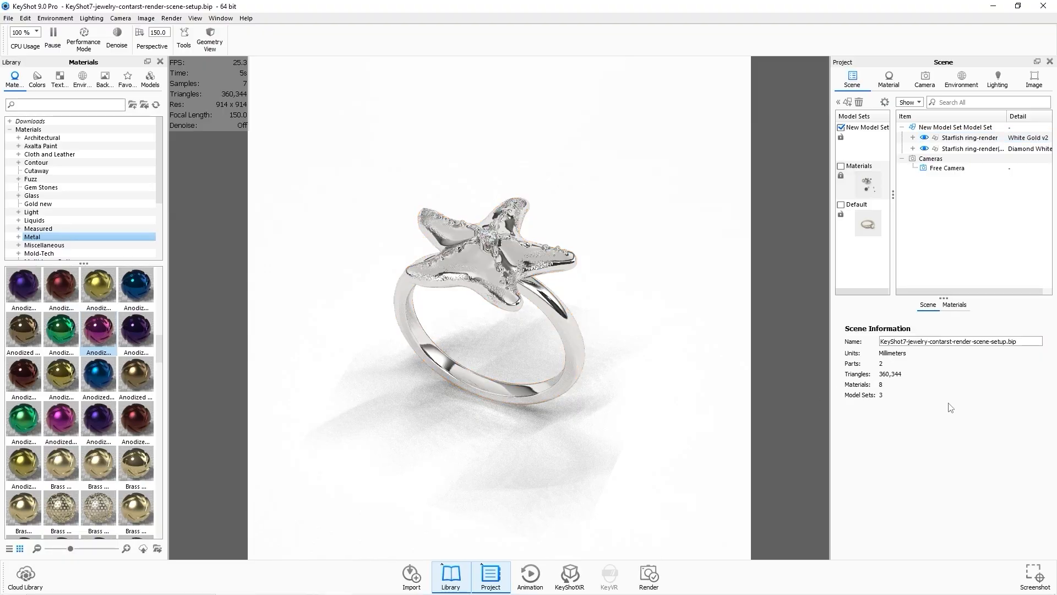
left_click(956, 307)
left_click_drag(921, 331, 973, 154)
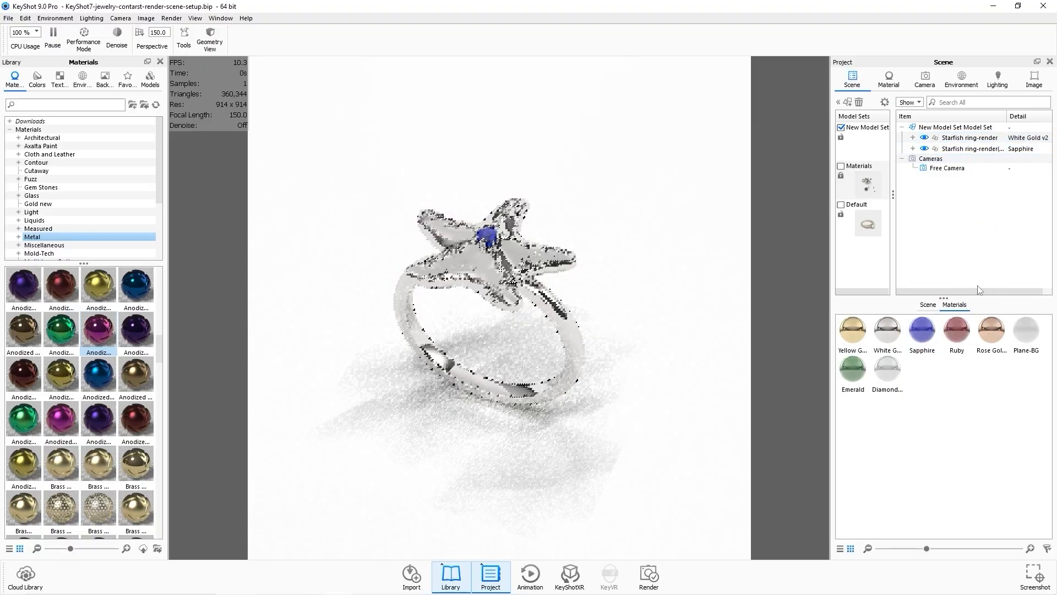
double_click(923, 333)
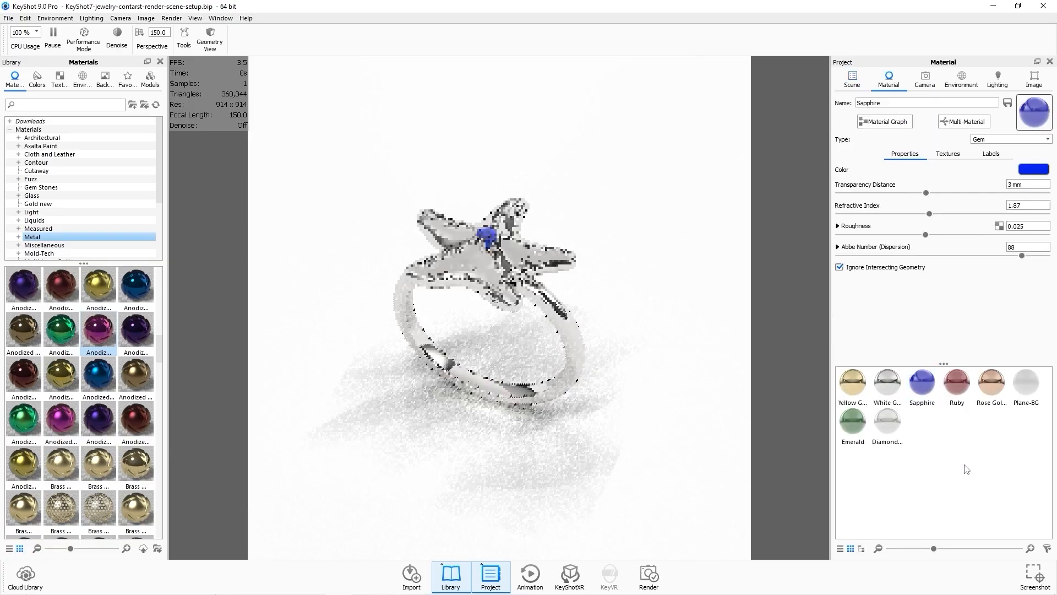
Render the white gold and sapphire starfish ring as a JPEG still image and close the render windows.
left_click(661, 578)
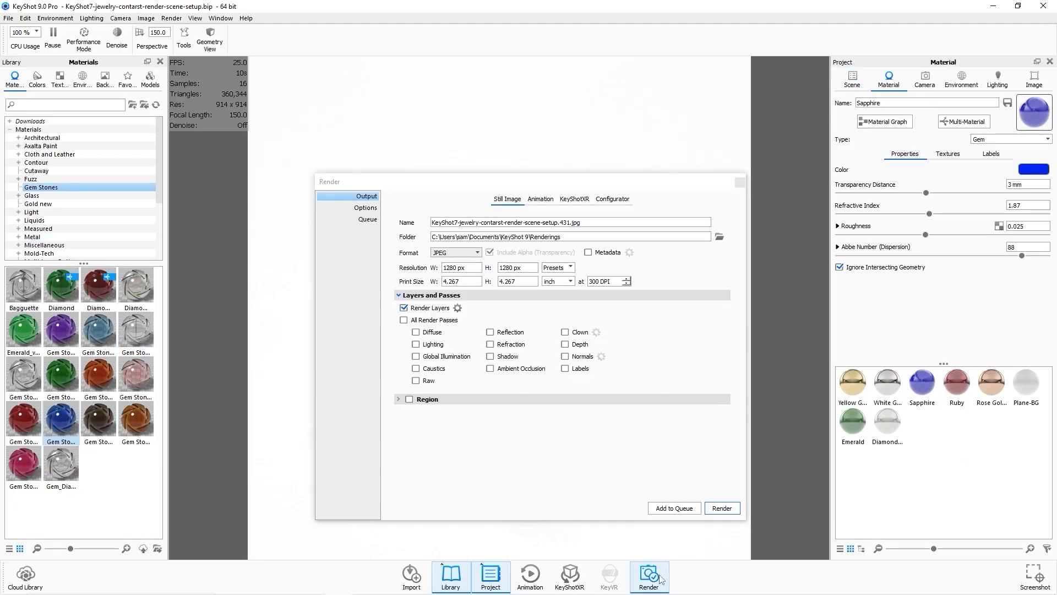
left_click(722, 507)
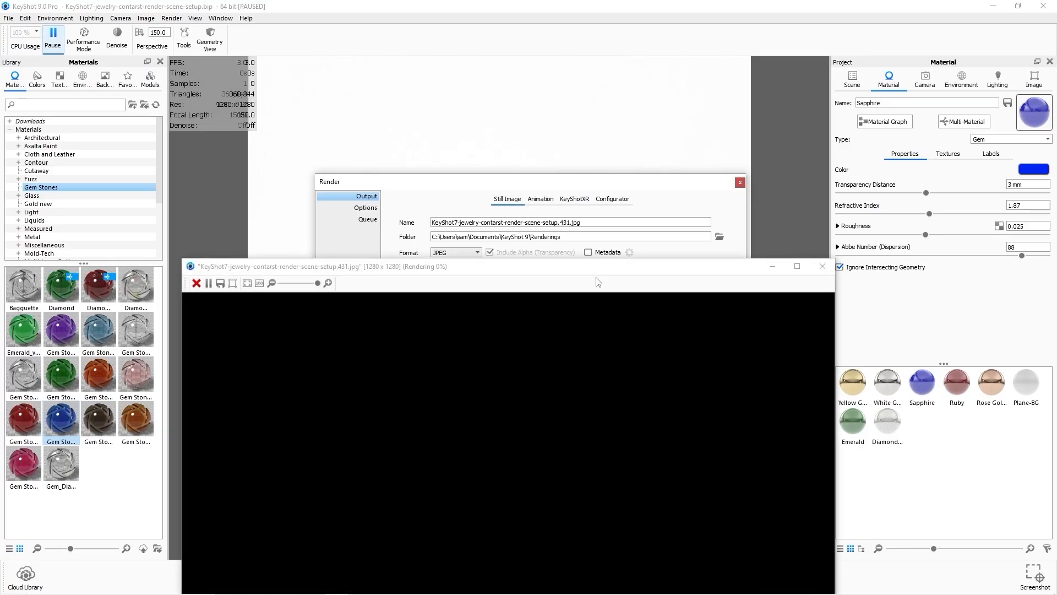
left_click_drag(596, 278, 597, 68)
left_click_drag(191, 54, 397, 193)
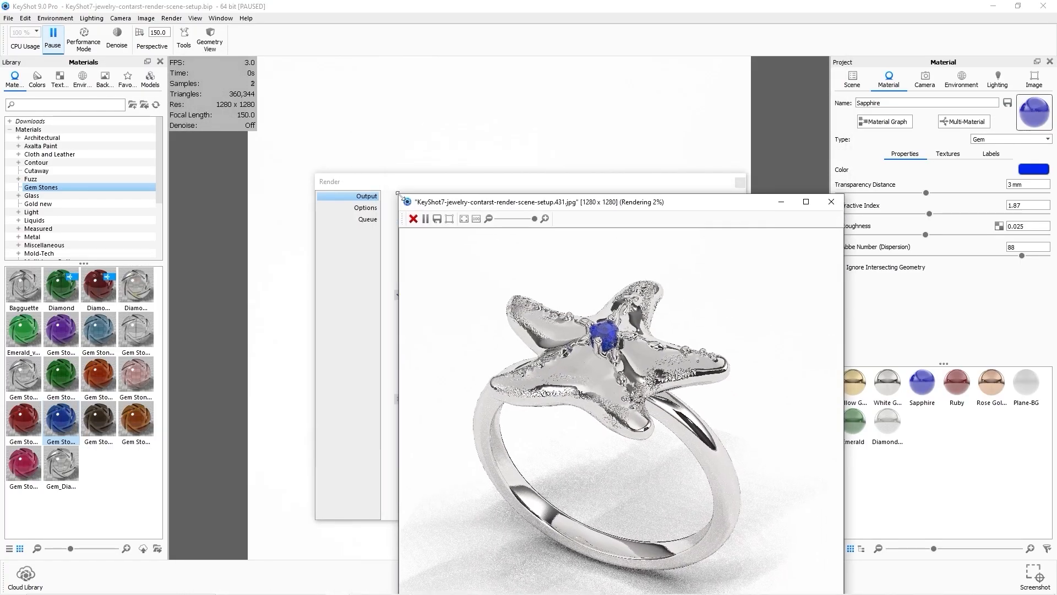
left_click_drag(607, 201, 521, 80)
scroll(546, 338, "down", 3)
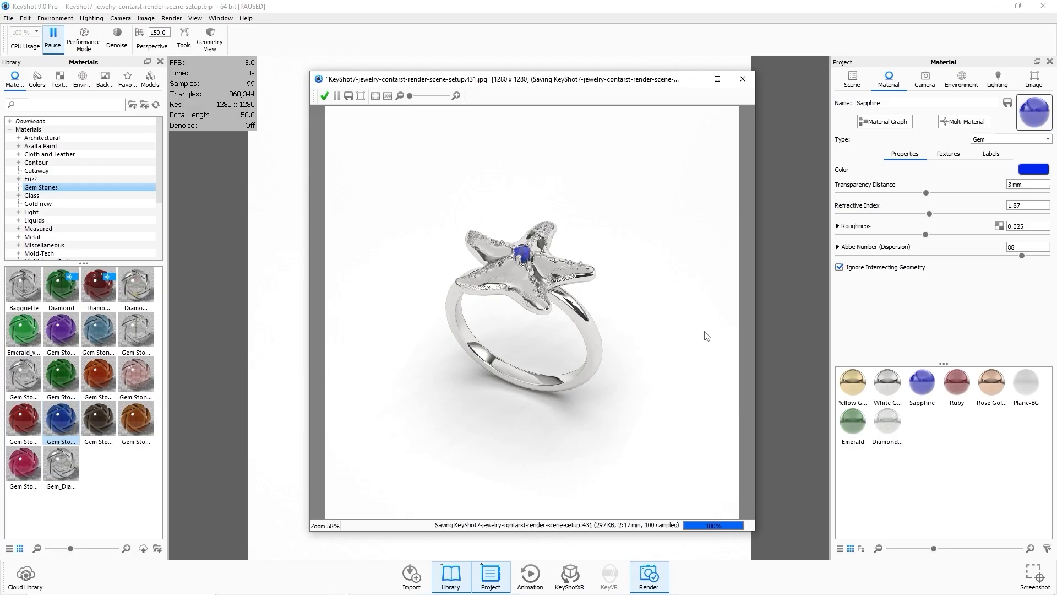
left_click(749, 83)
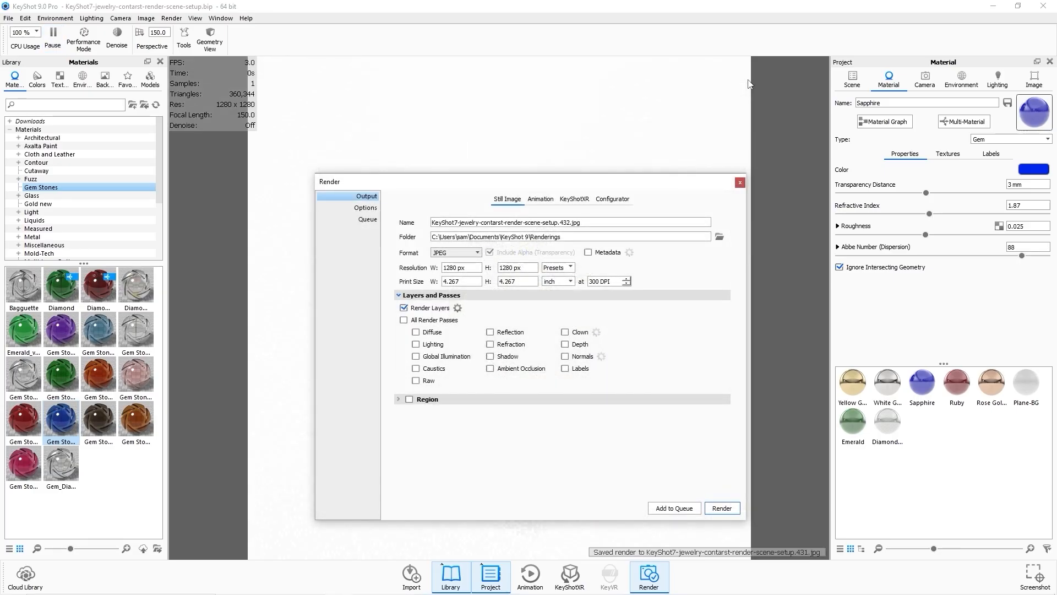
left_click(740, 183)
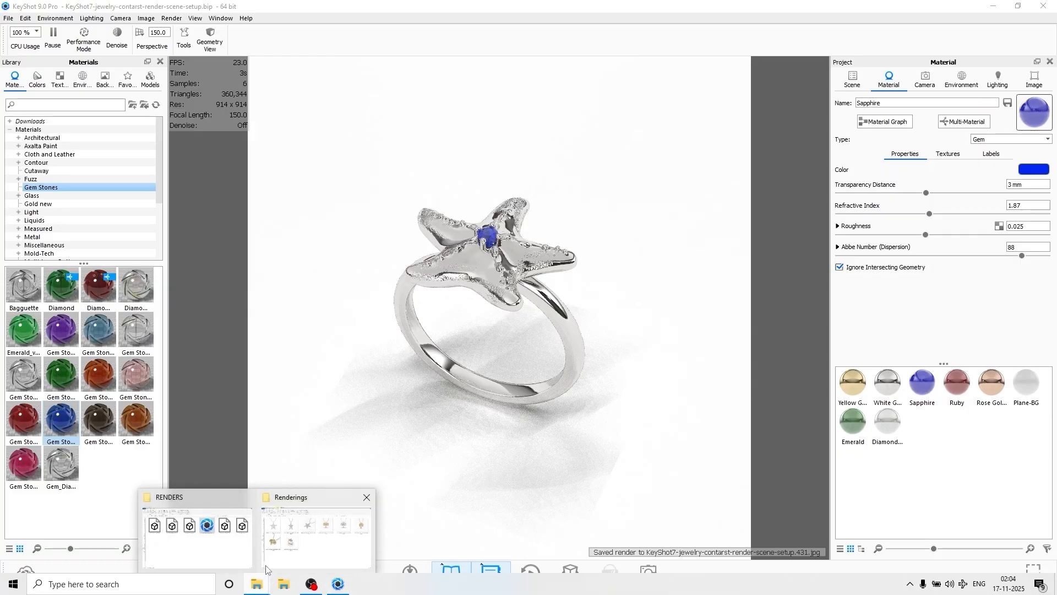
Open the new sapphire ring rendering from the Renderings folder to review it.
left_click(267, 566)
left_click(455, 382)
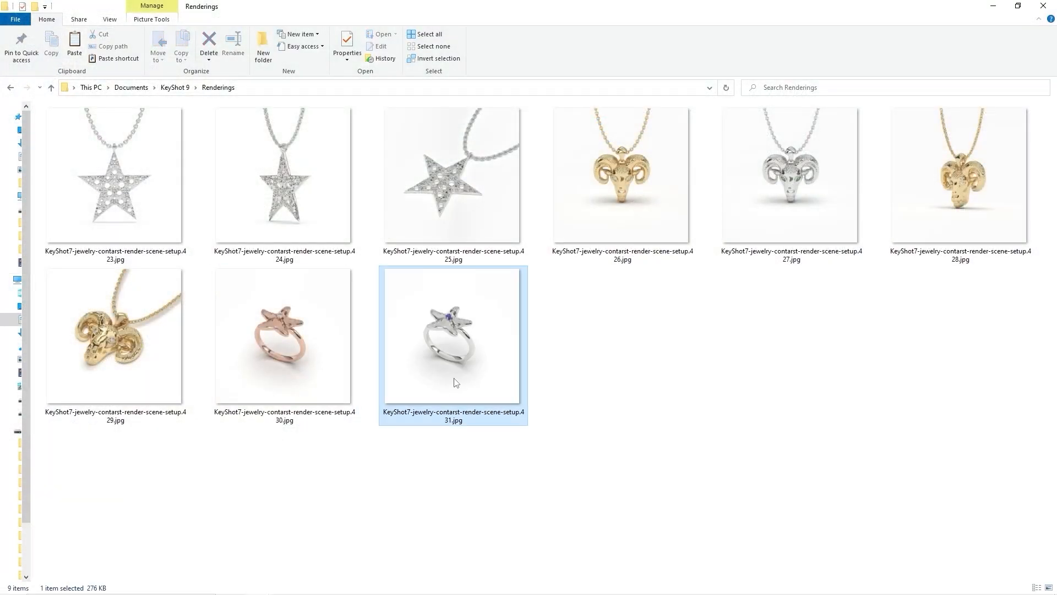
double_click(455, 382)
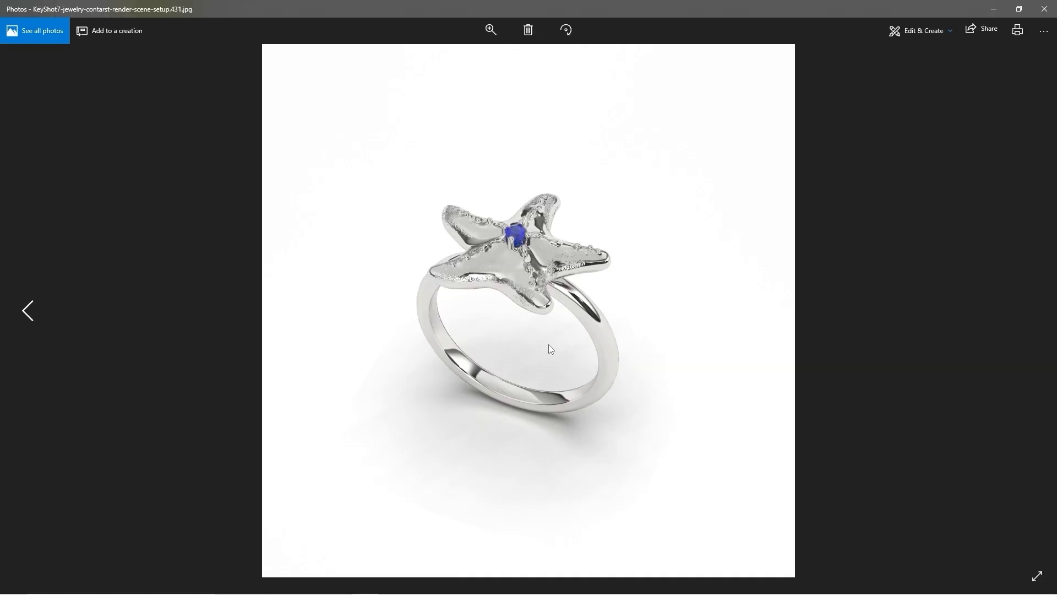
key("Left")
key("Right")
left_click(1044, 9)
left_click(992, 8)
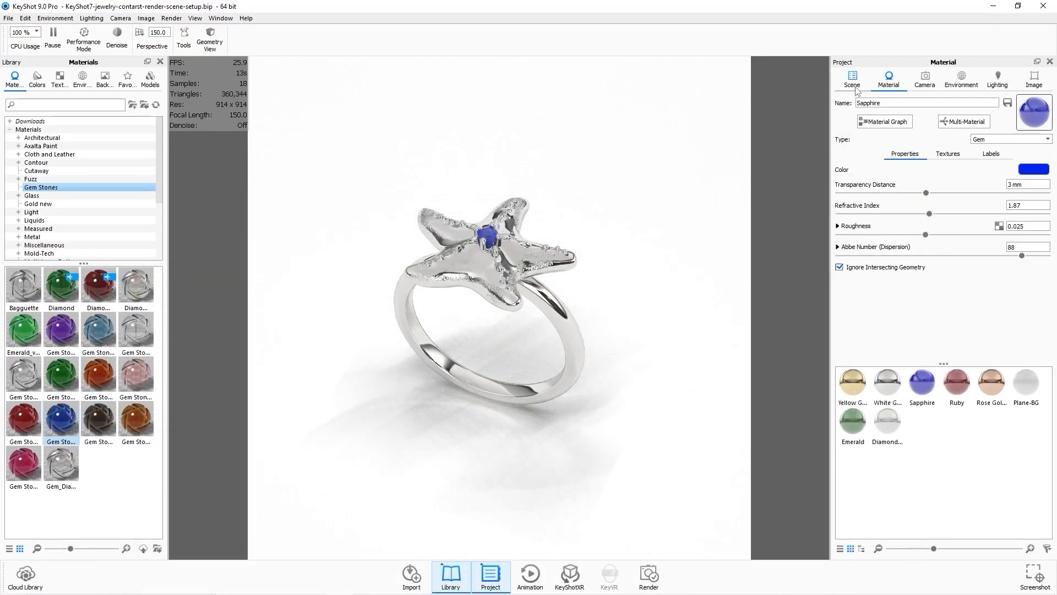
Rotate both starfish ring parts with the Move tool so the ring lies flat with the starfish facing the camera.
left_click_drag(672, 354, 502, 232)
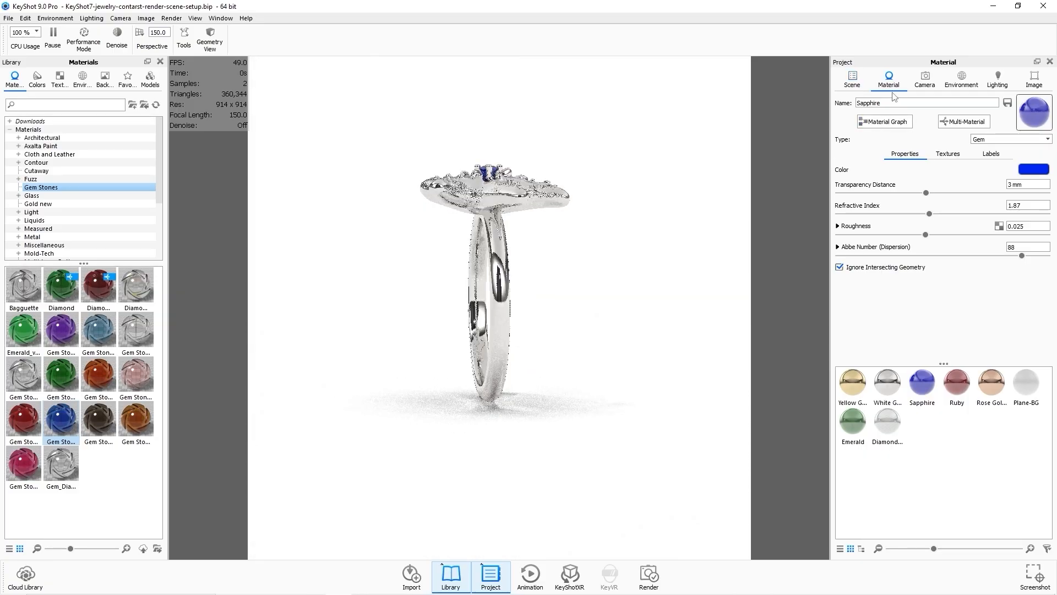
left_click(851, 80)
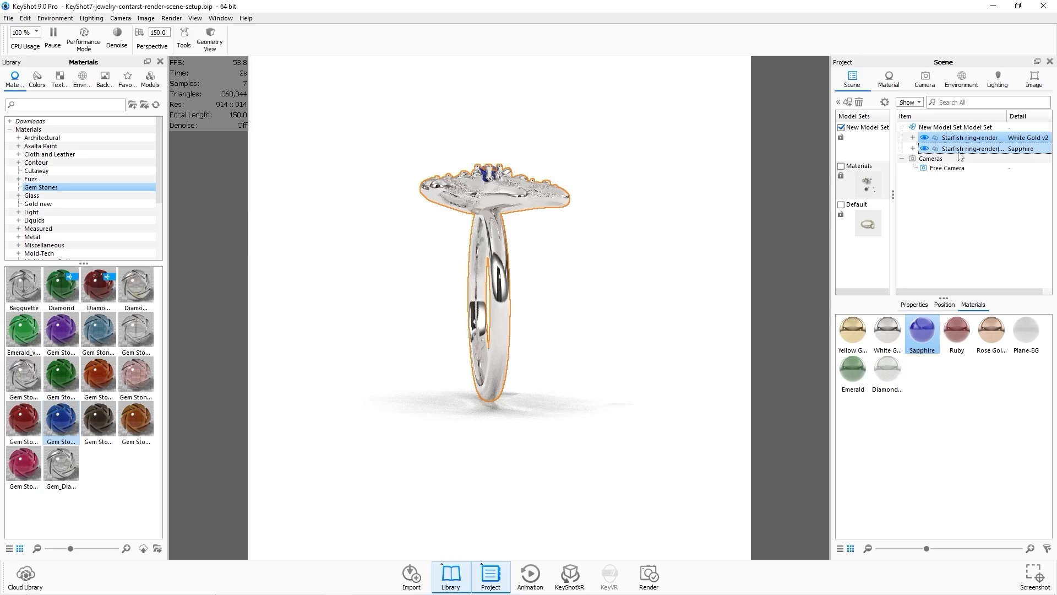
right_click(961, 138)
left_click(920, 200)
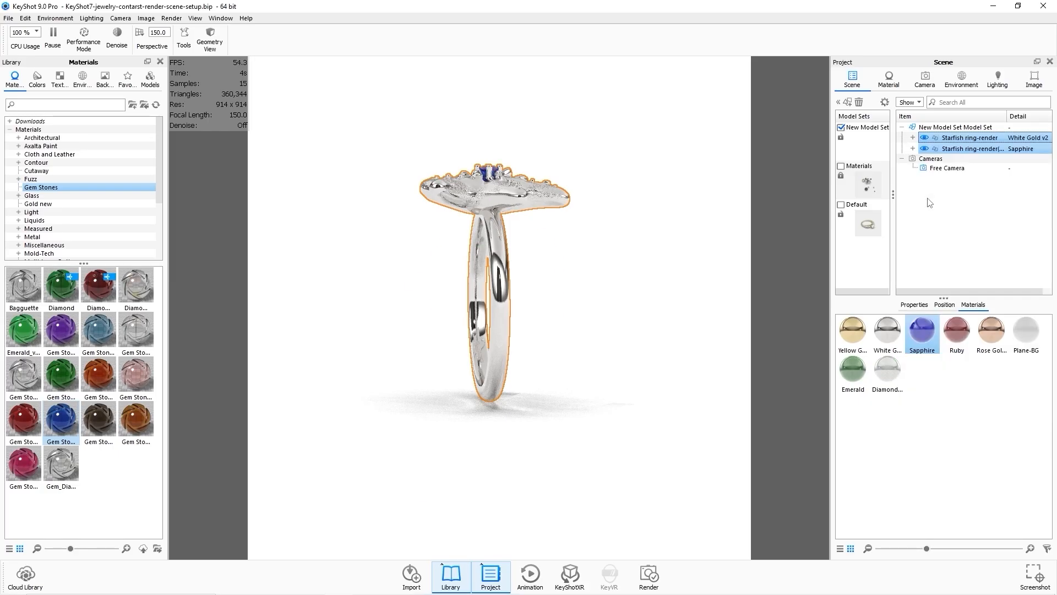
left_click_drag(419, 326, 520, 327)
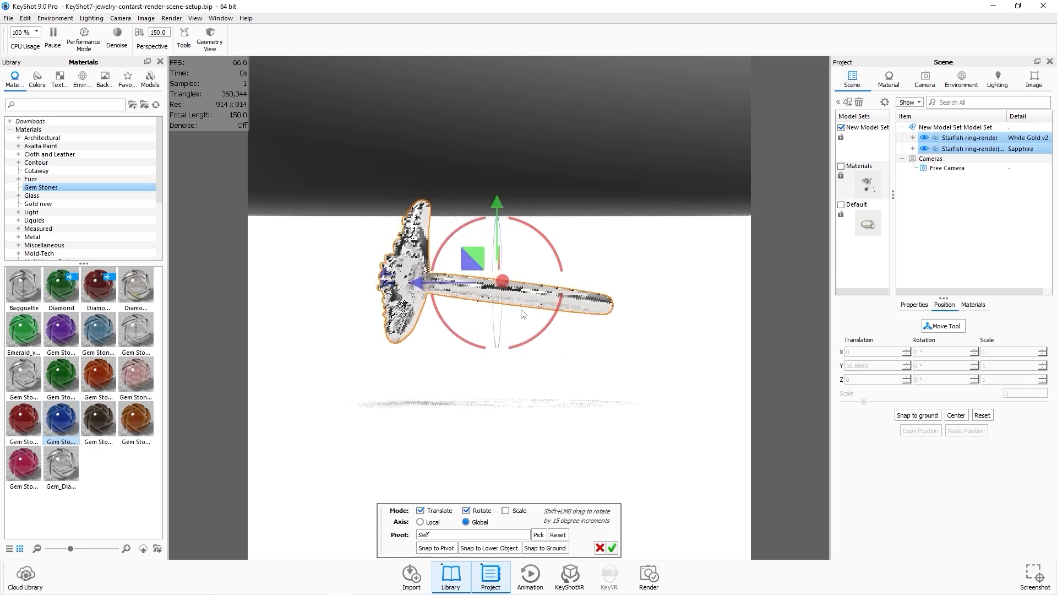
left_click_drag(498, 203, 497, 257)
left_click_drag(518, 385, 498, 276)
left_click_drag(527, 414, 530, 413)
left_click_drag(495, 272, 495, 275)
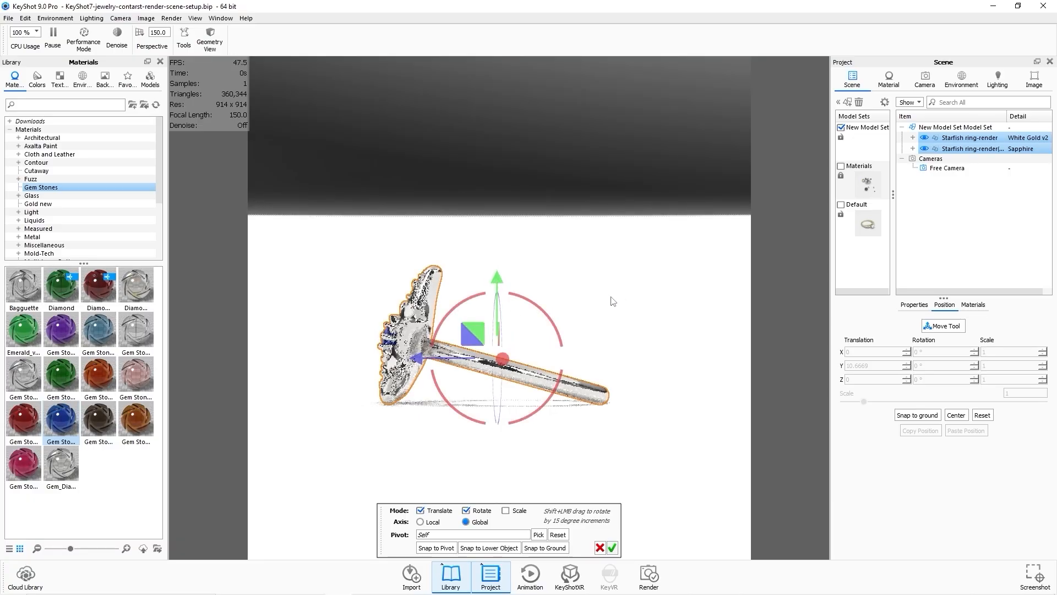
left_click(611, 548)
left_click(467, 415)
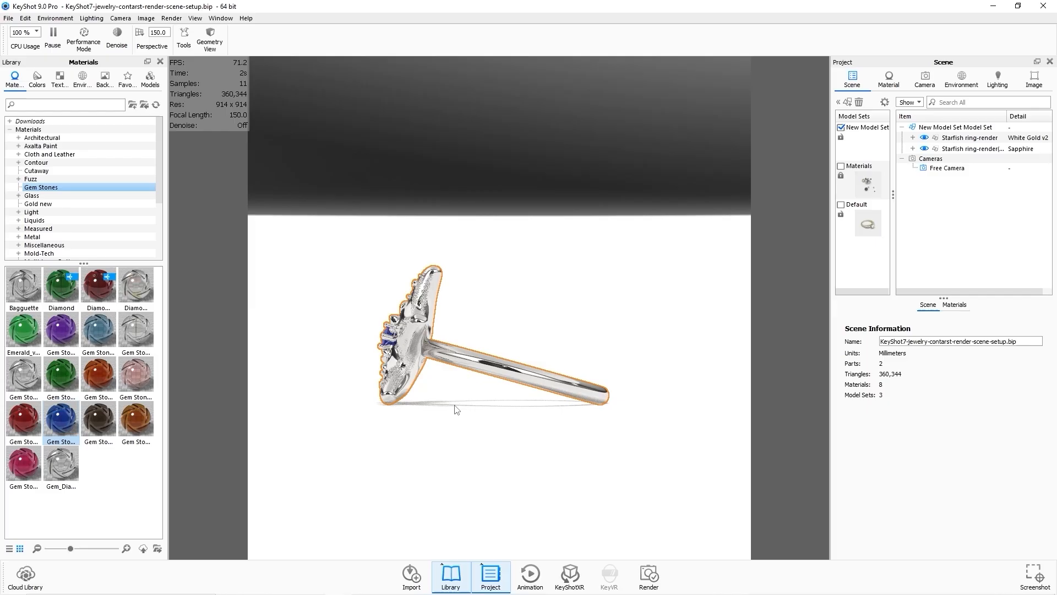
left_click_drag(454, 407, 587, 330)
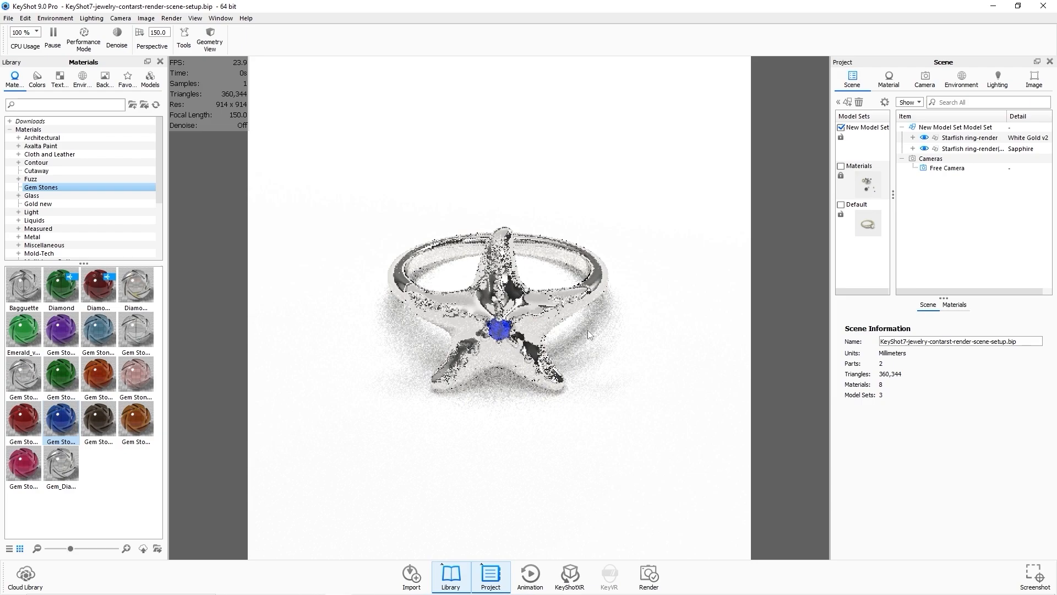
Adjust the environment transform to a size of about 35300 mm, height -0.065 and rotation 242.5°.
left_click(960, 88)
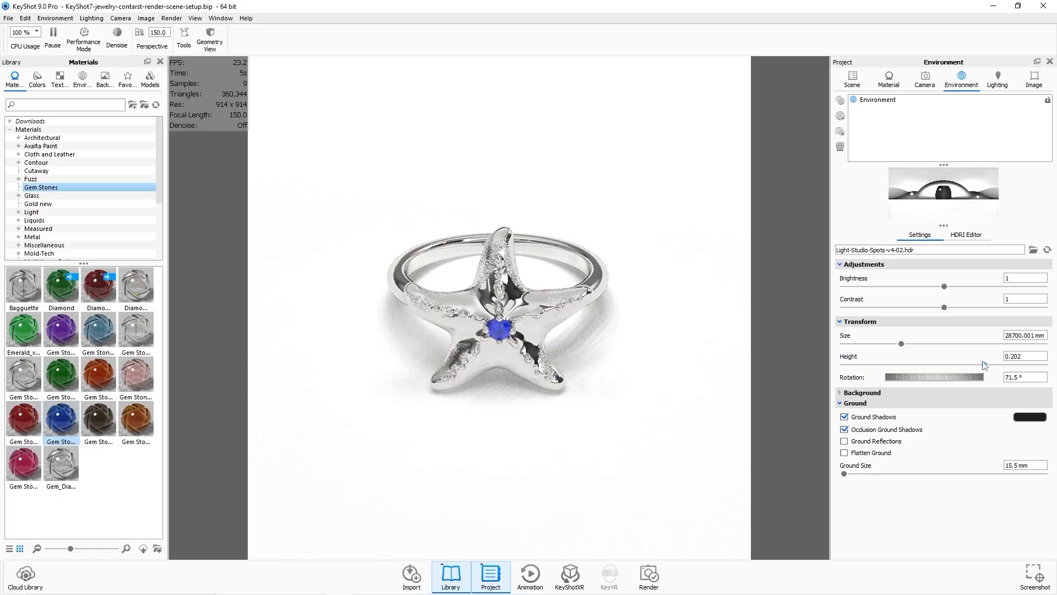
left_click_drag(985, 365, 966, 376)
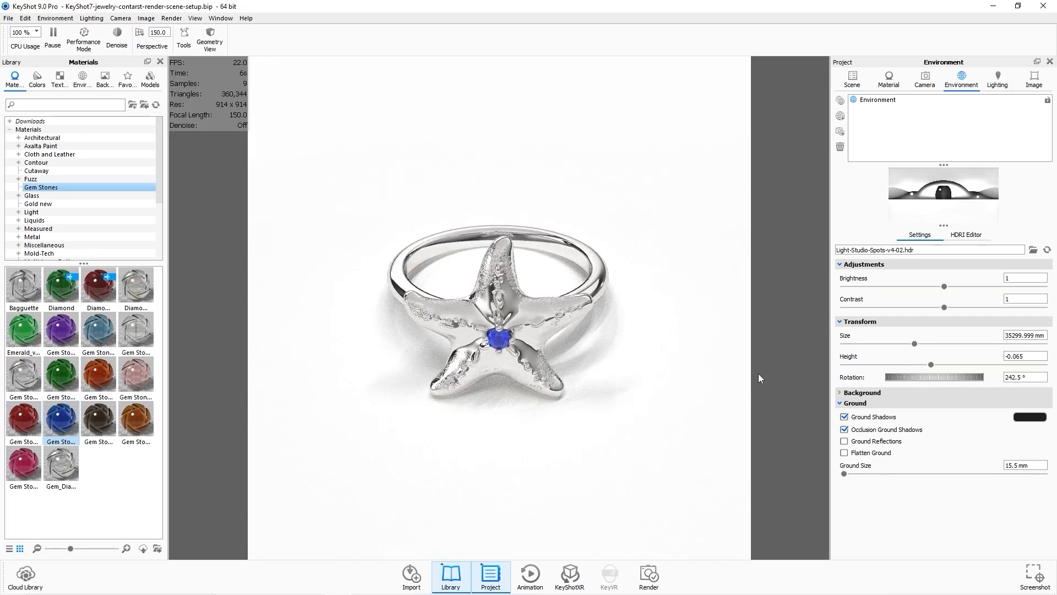
Render the flat white gold and sapphire starfish ring as a JPEG still image and close the render windows.
left_click(656, 577)
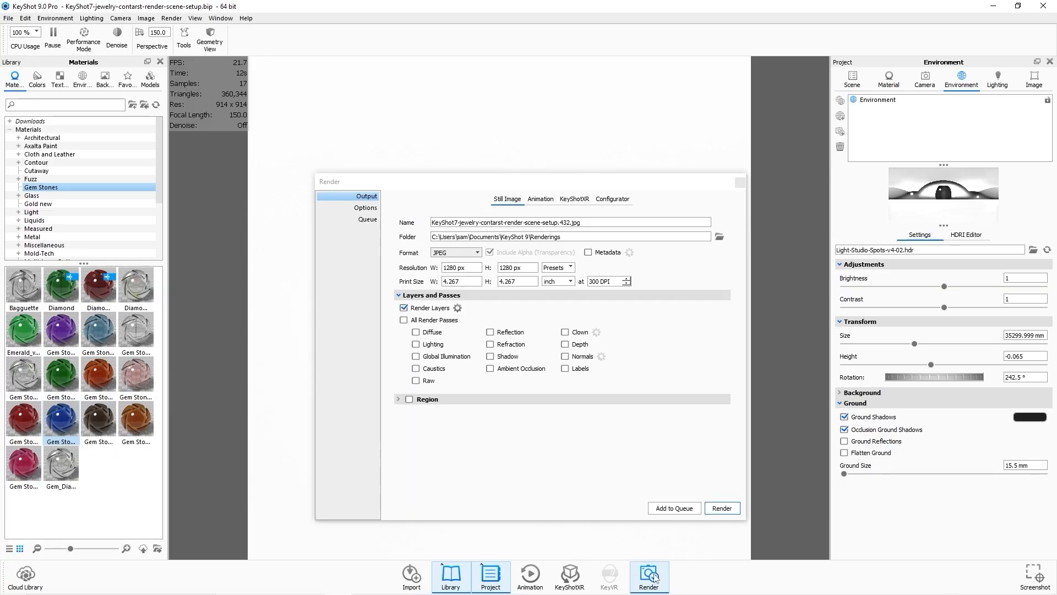
left_click(726, 508)
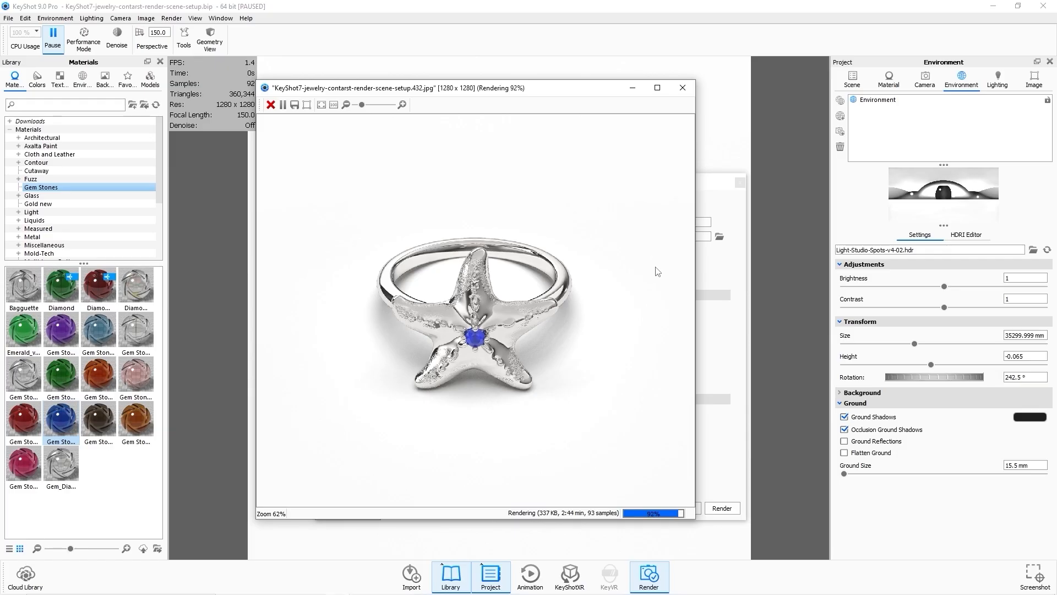
left_click(683, 89)
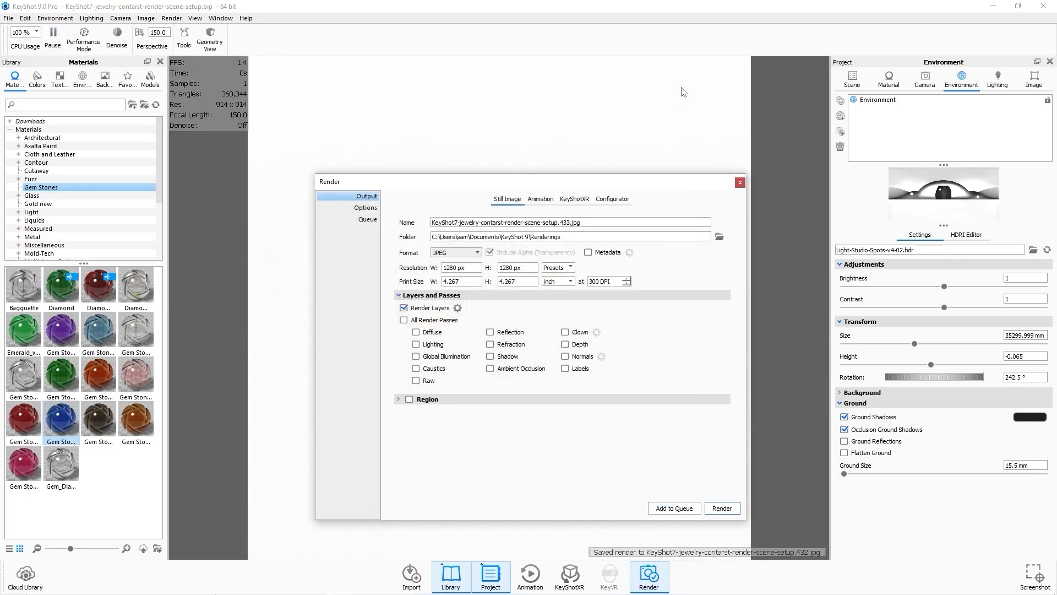
left_click(740, 182)
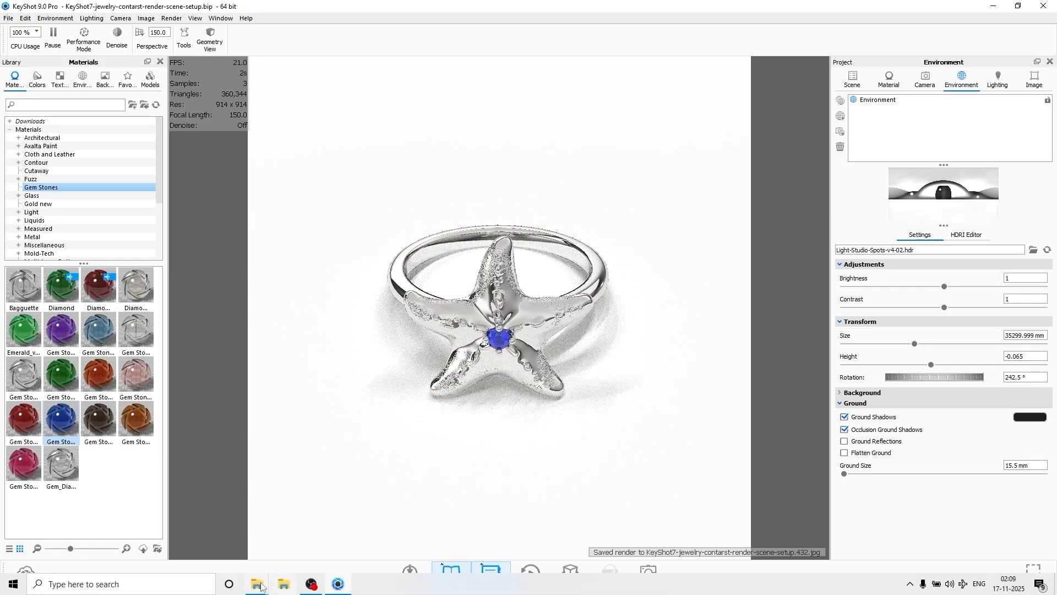
Open the new sapphire ring rendering from the Renderings folder to review it, then return to KeyShot.
left_click(263, 585)
left_click(284, 545)
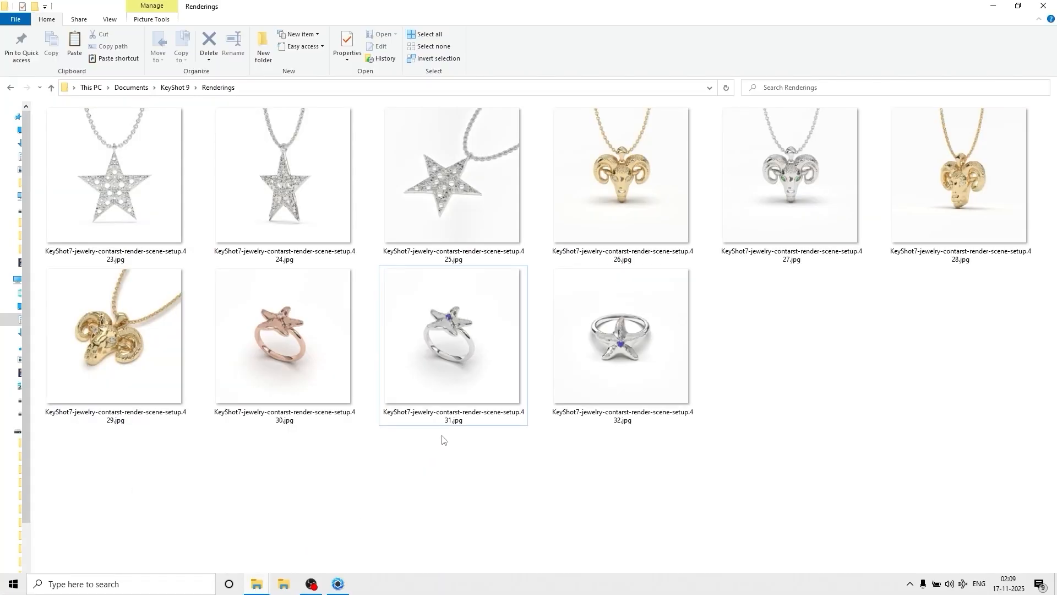
double_click(605, 385)
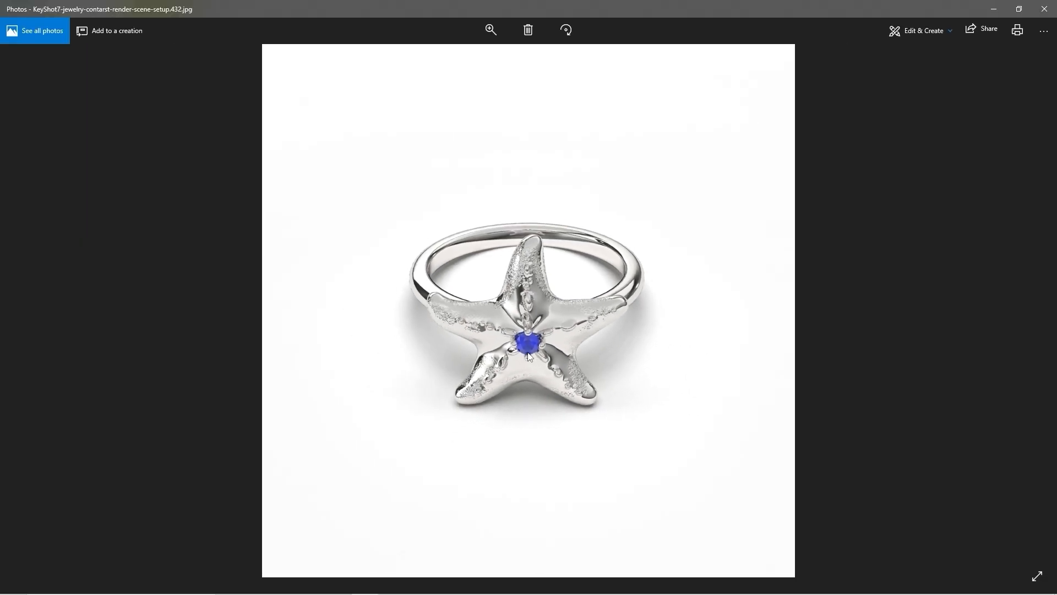
left_click(1044, 9)
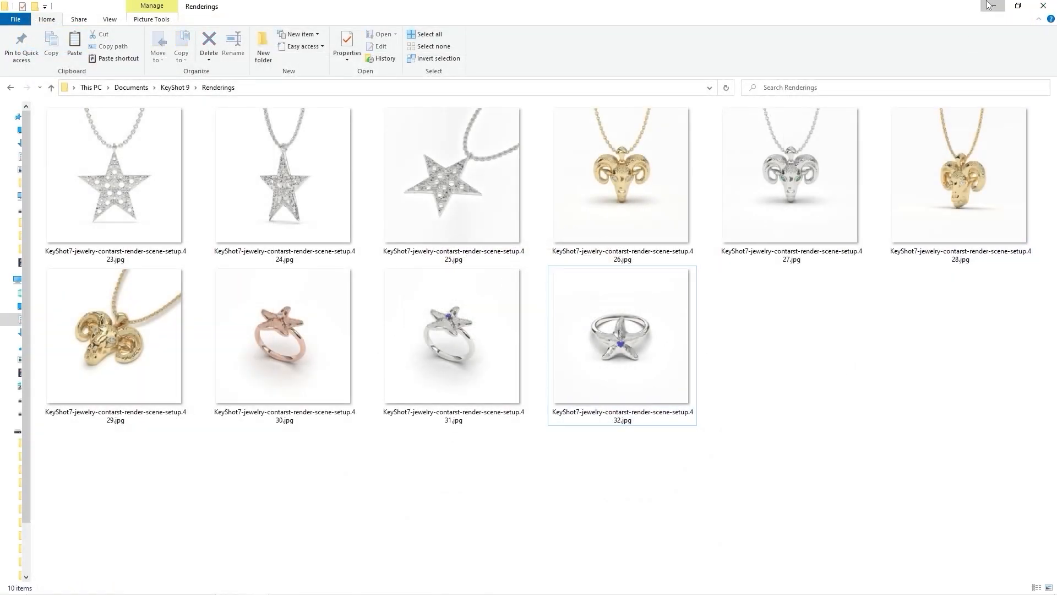
left_click(991, 6)
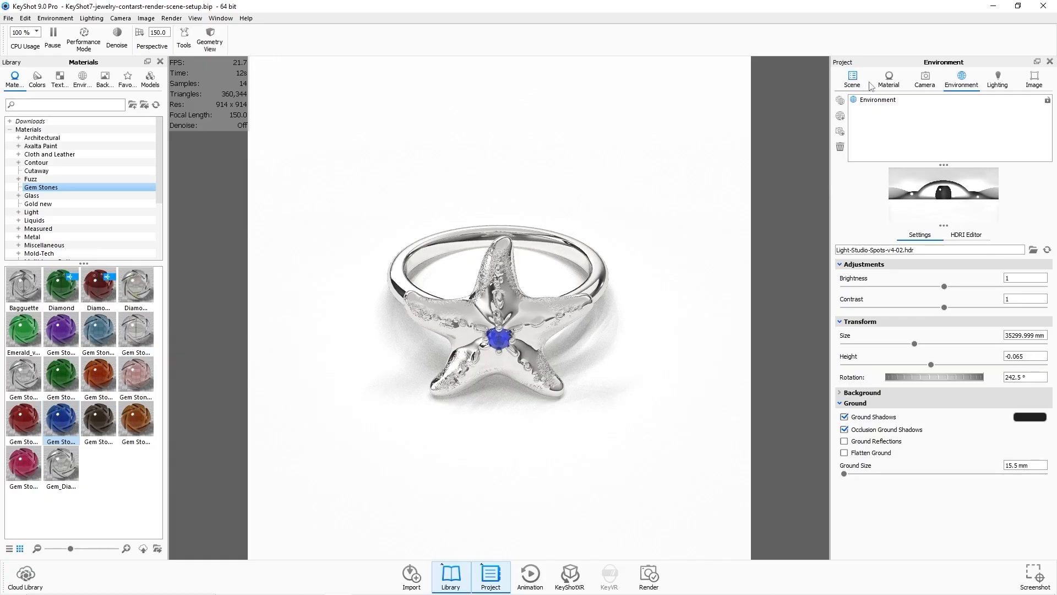
Apply the Rose Gold material from the scene's materials to the starfish ring body.
left_click(852, 80)
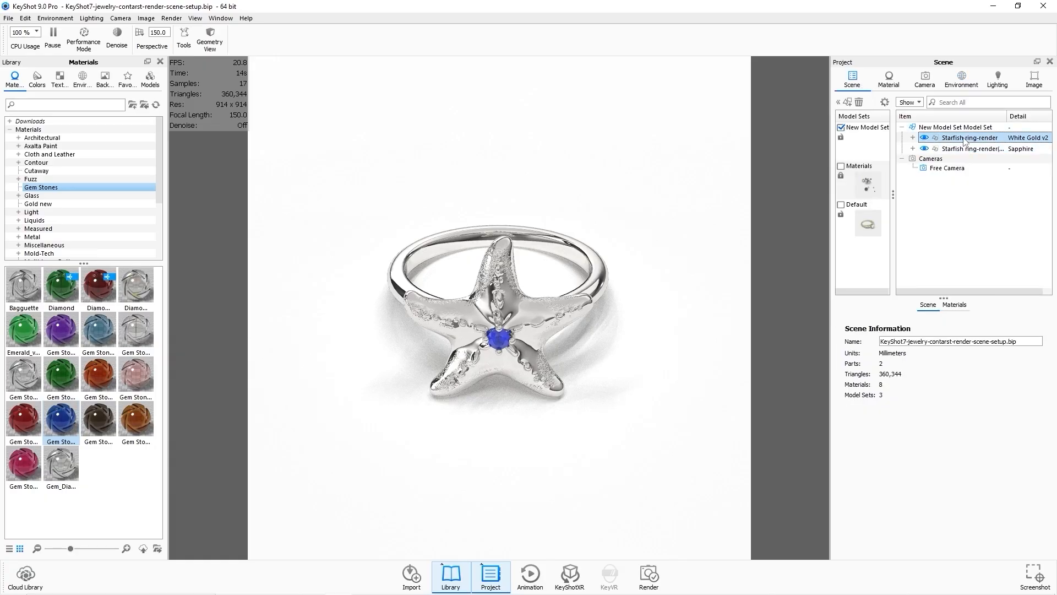
left_click(964, 142)
left_click(973, 304)
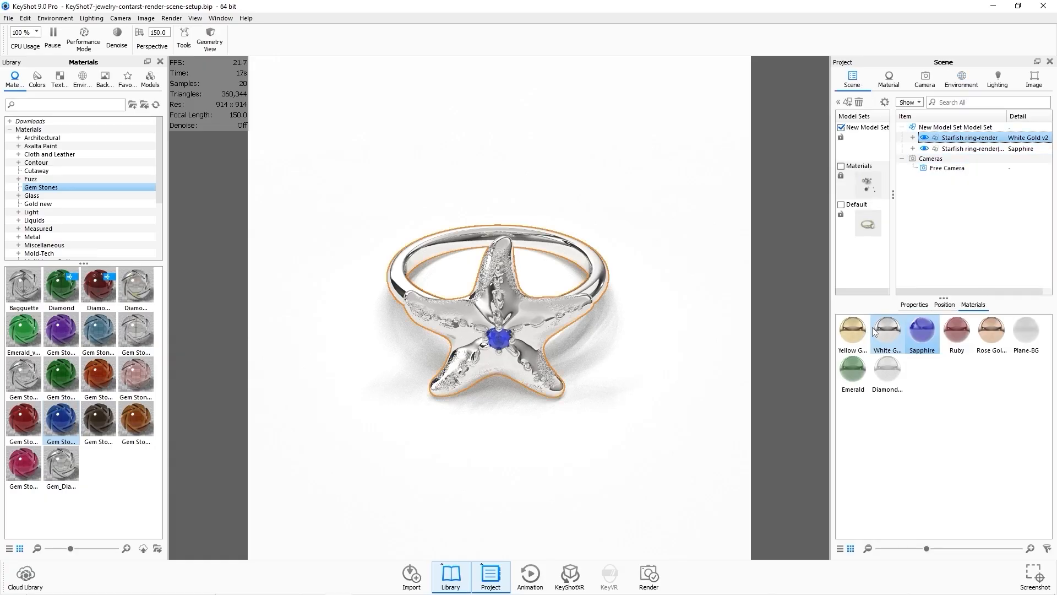
left_click_drag(990, 330, 966, 145)
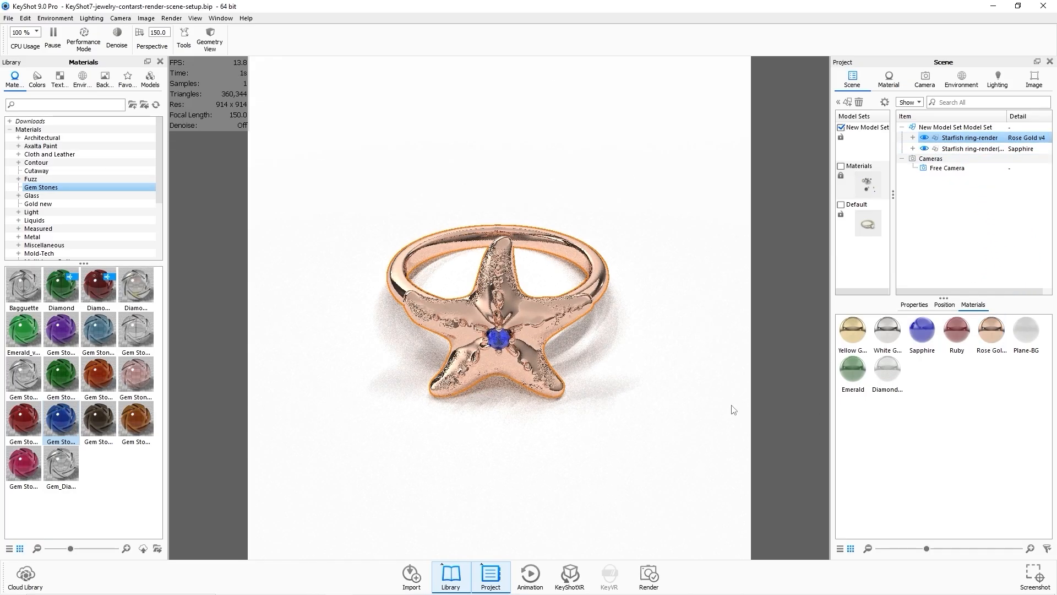
left_click(796, 409)
Apply the Diamond White material to the ring's stone and open it in the material editor.
left_click(953, 304)
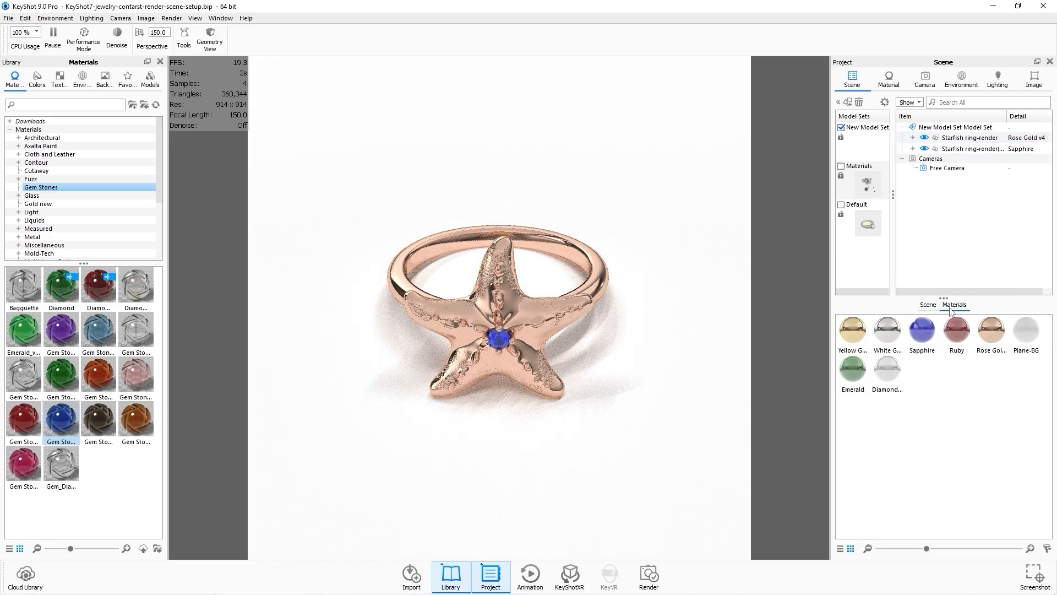
left_click_drag(887, 370, 979, 154)
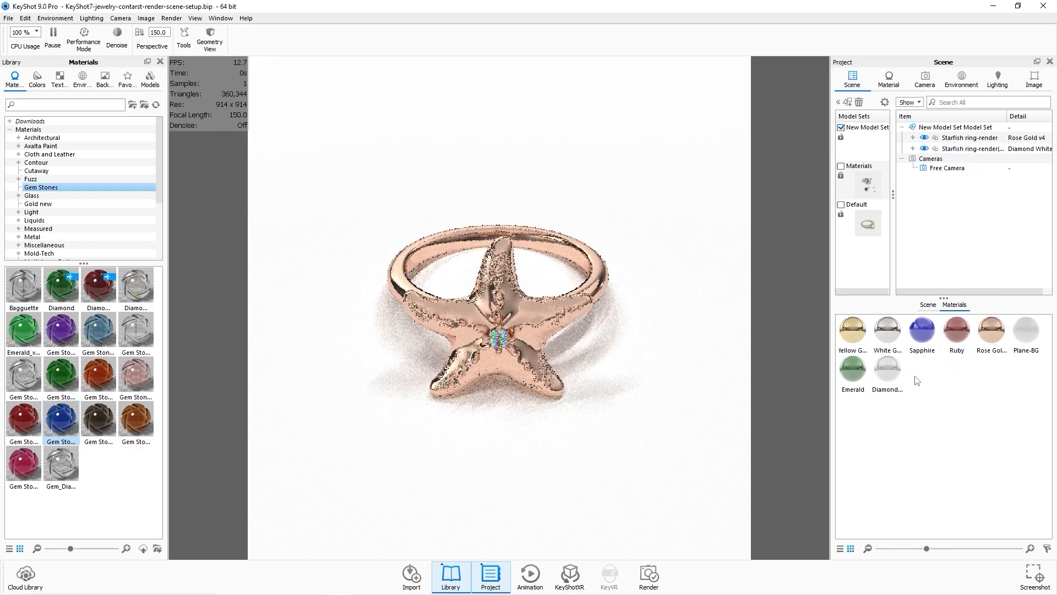
double_click(887, 373)
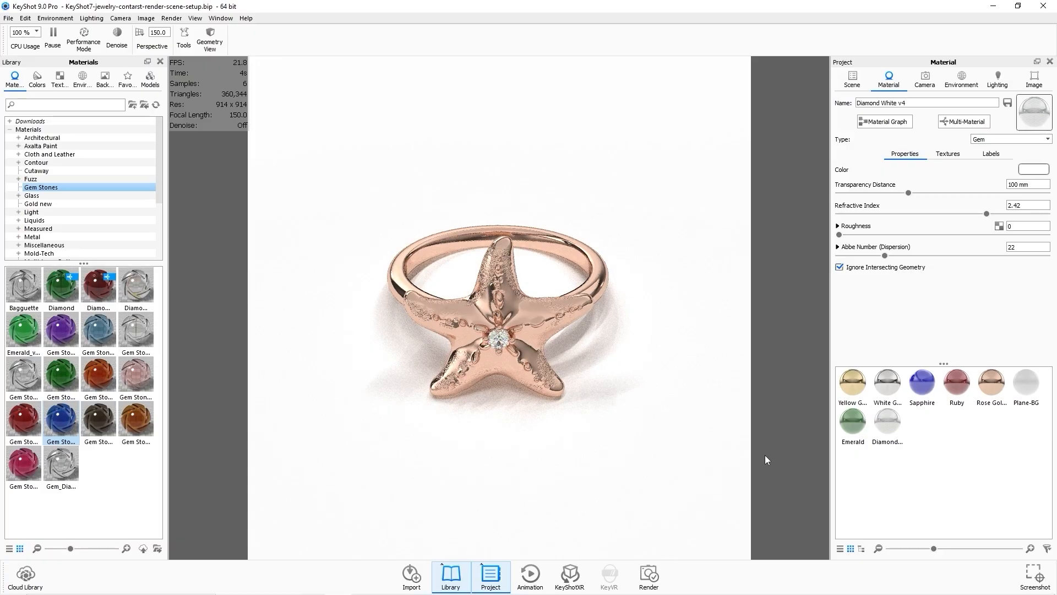
Render the rose gold and diamond starfish ring as a JPEG still image and close the render windows.
left_click(651, 576)
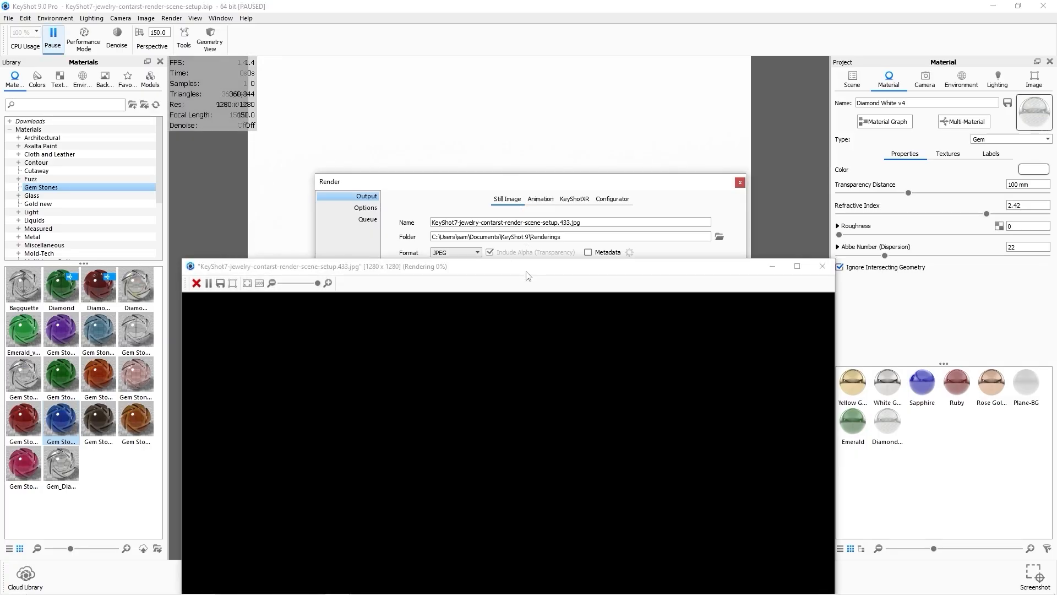
left_click_drag(525, 269, 520, 118)
left_click_drag(174, 106, 351, 303)
left_click_drag(567, 306, 451, 77)
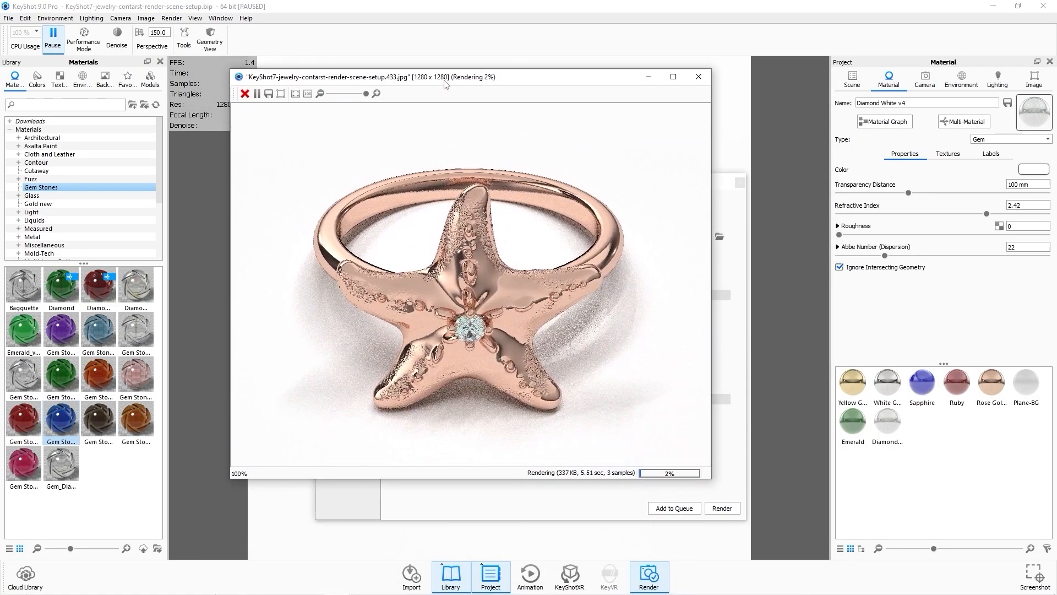
scroll(549, 325, "down", 5)
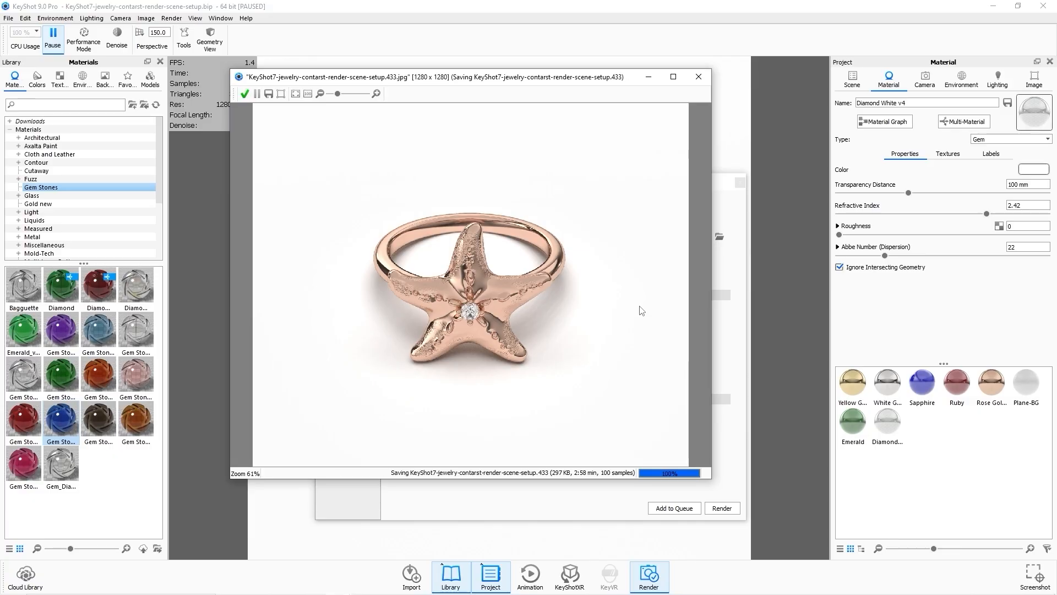
left_click(698, 77)
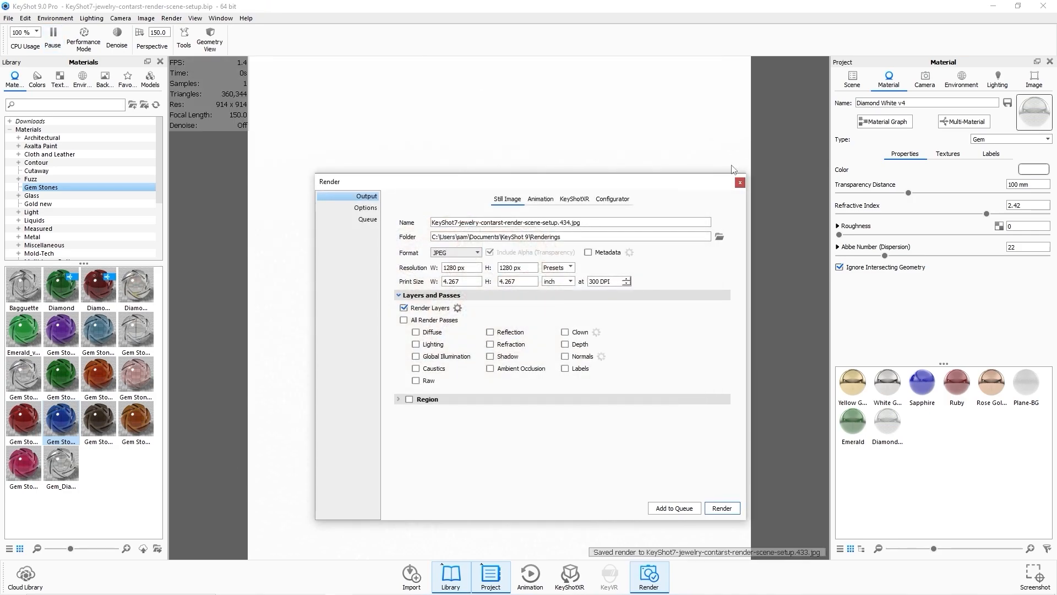
left_click(740, 182)
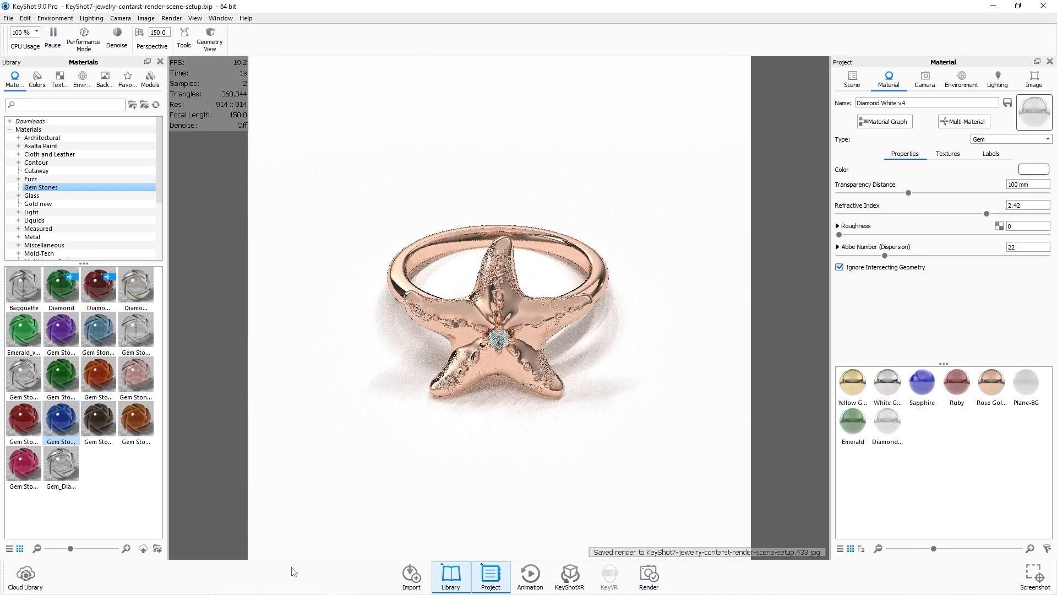
Open the latest rendering from the Renderings folder and compare it with the previous ring renderings.
mouse_move(273, 594)
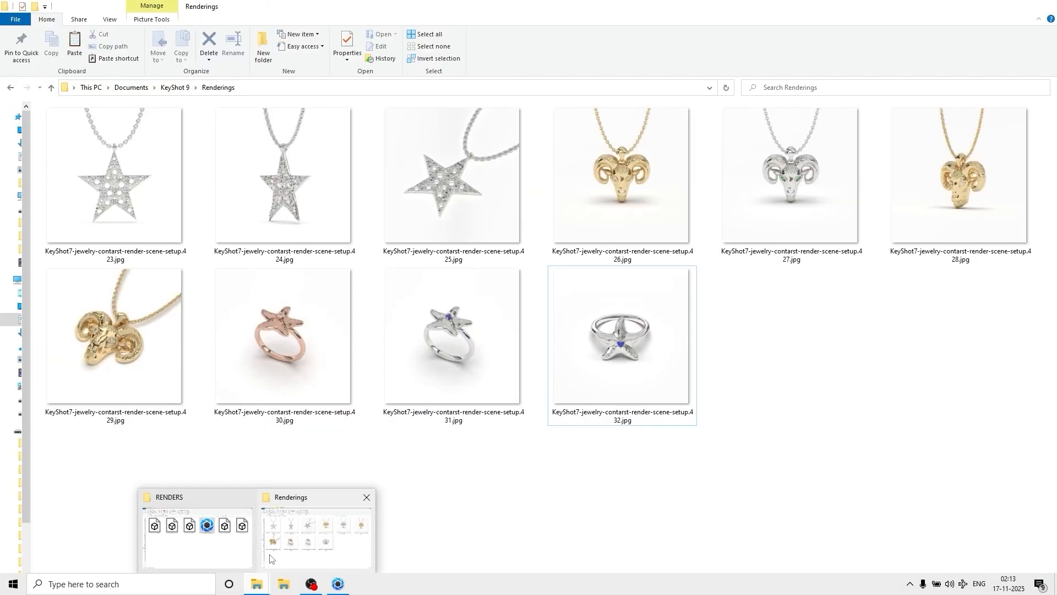
left_click(311, 522)
double_click(751, 396)
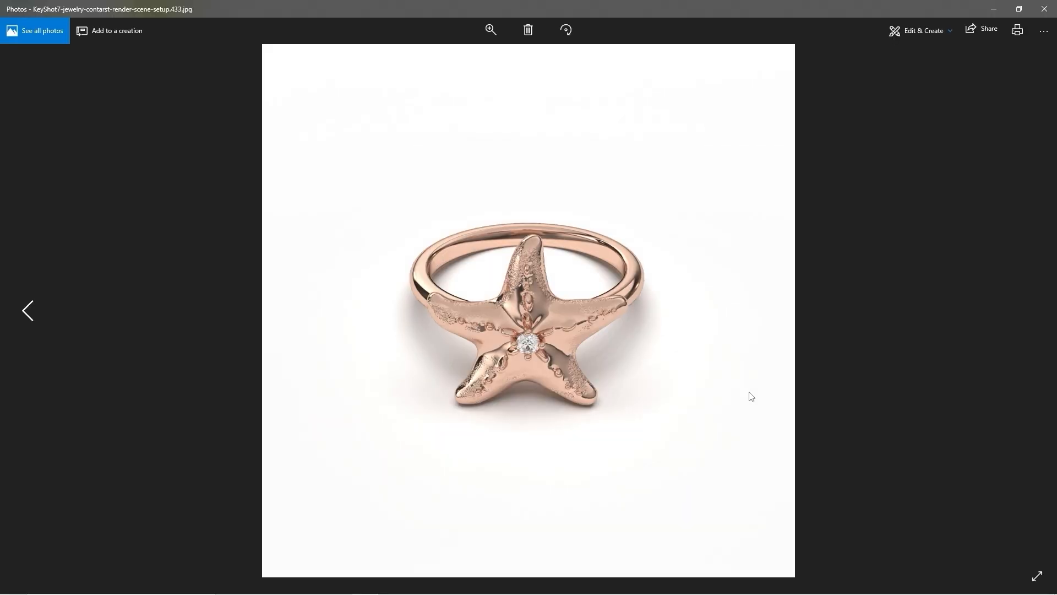
key("Left")
key("Left")
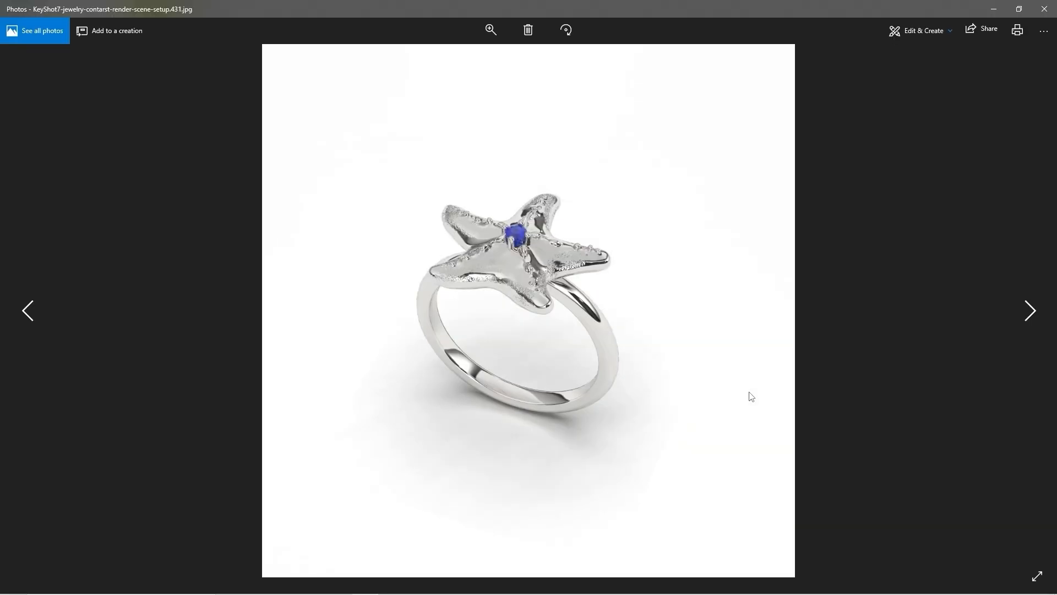
key("Left")
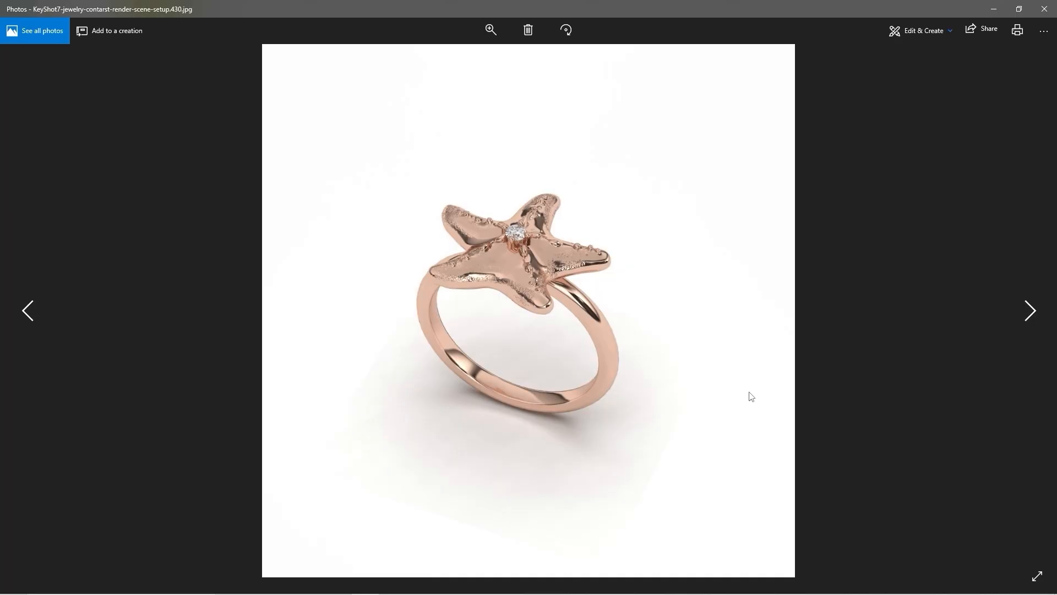
left_click(1044, 9)
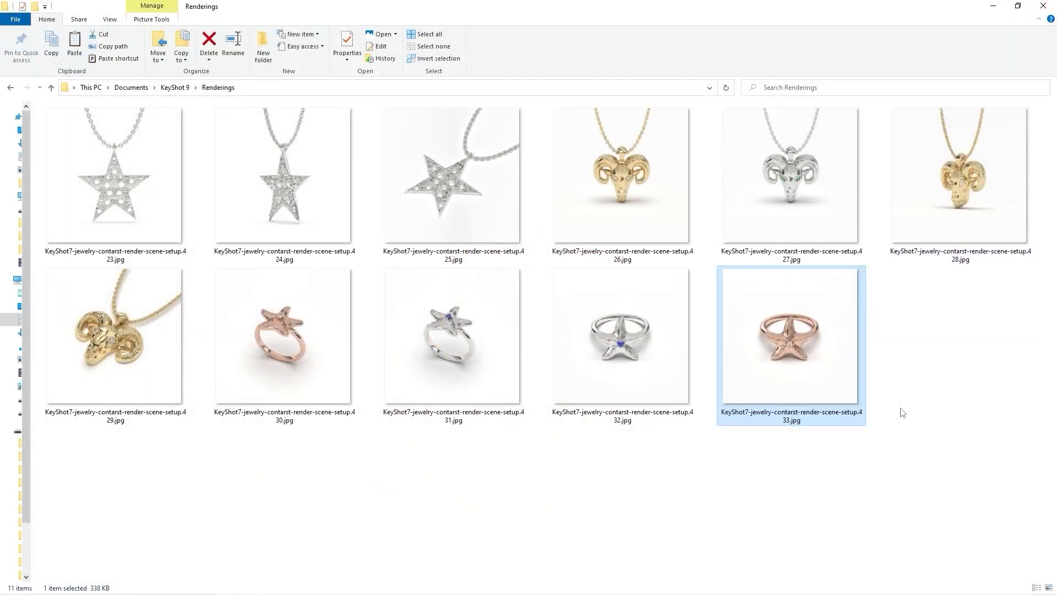
left_click(903, 413)
left_click(338, 585)
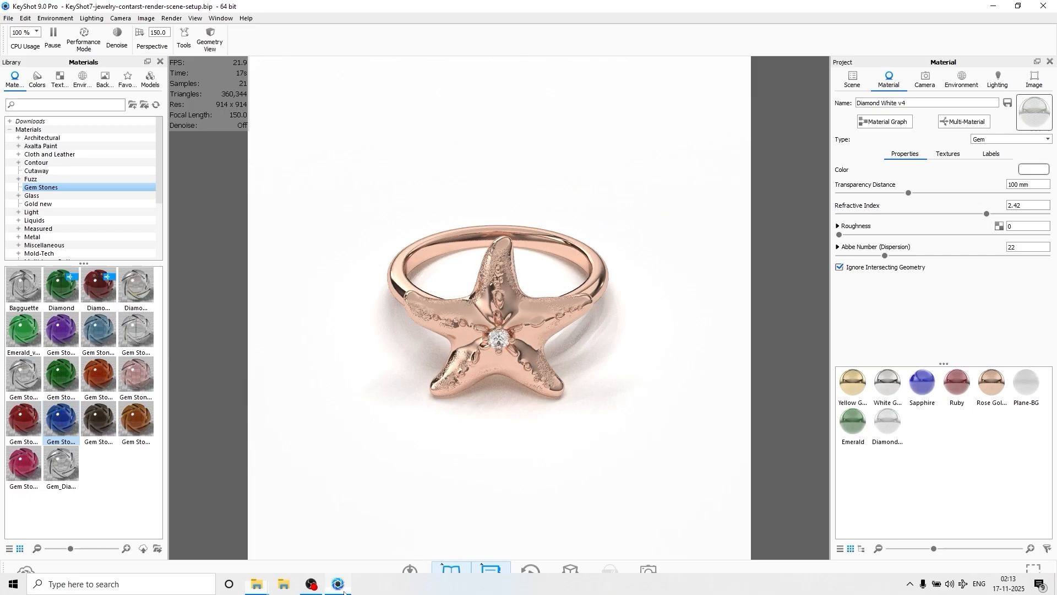